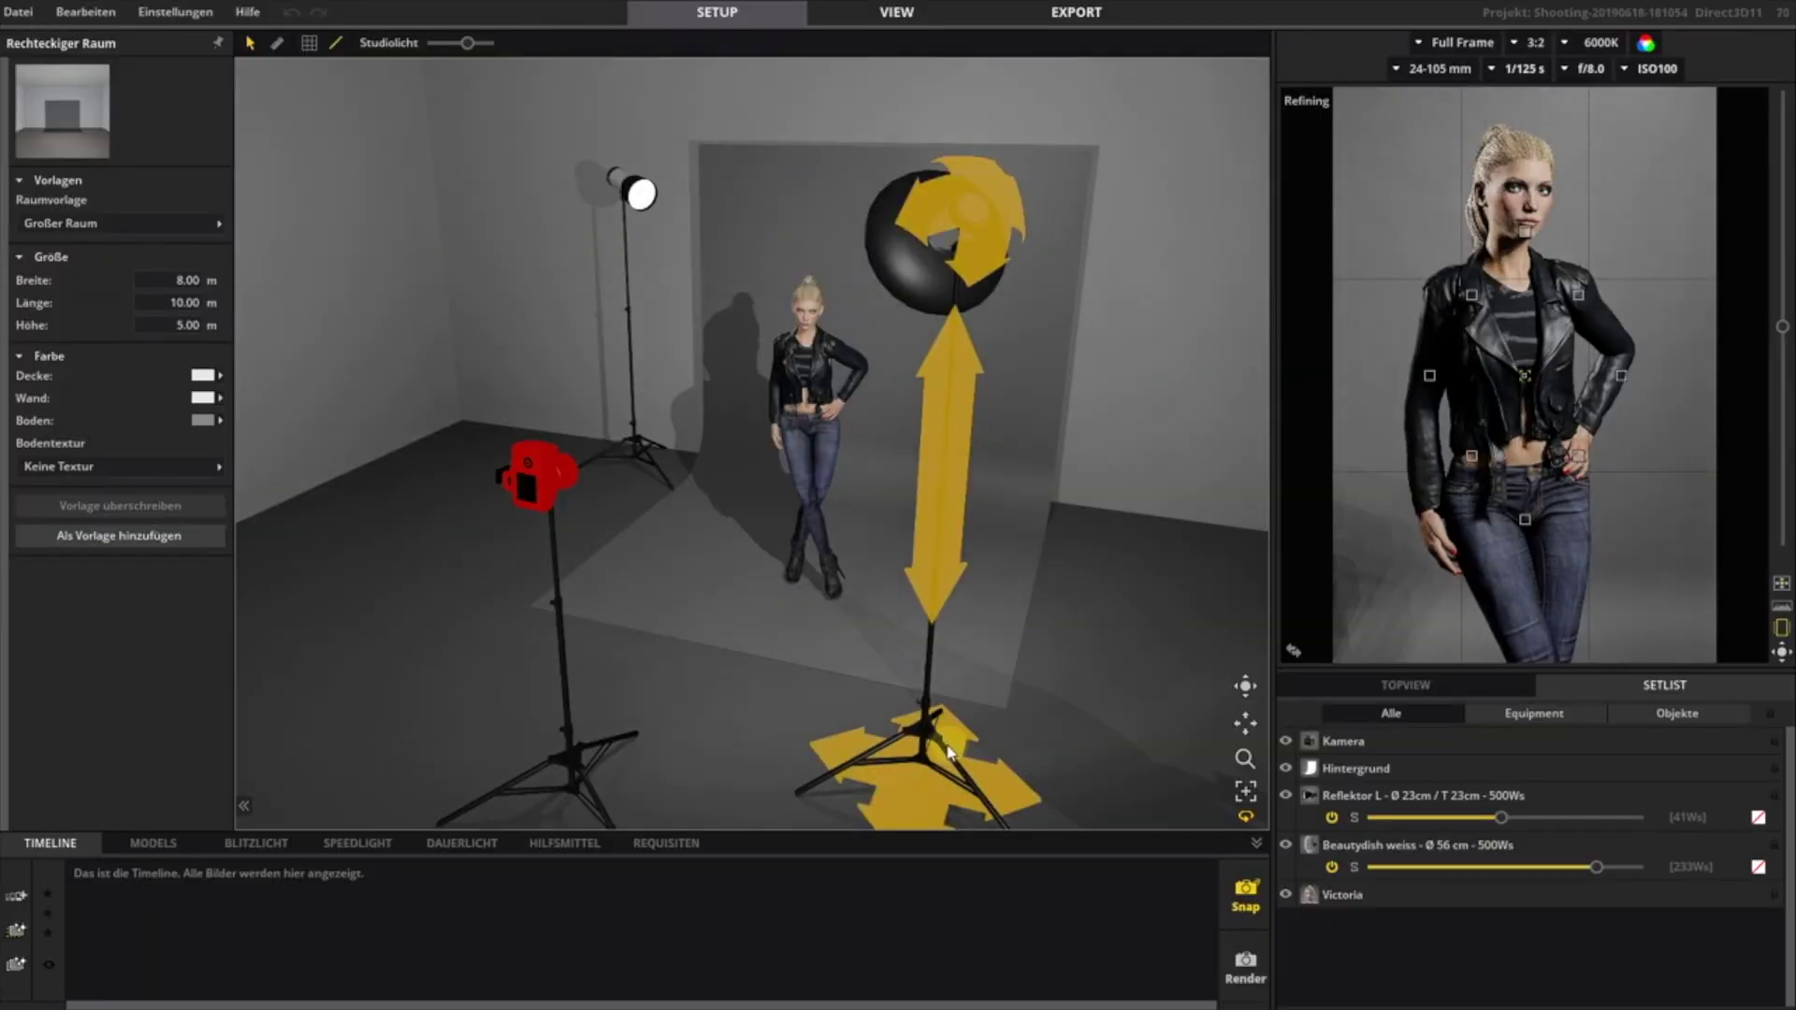
- Reposition the beauty dish, and set its power to 8.7 and the reflector light's power to 7.1
mouse_move(906, 748)
drag(906, 748, 990, 759)
drag(1020, 451, 1153, 412)
click(642, 298)
drag(709, 393, 709, 382)
drag(764, 659, 806, 660)
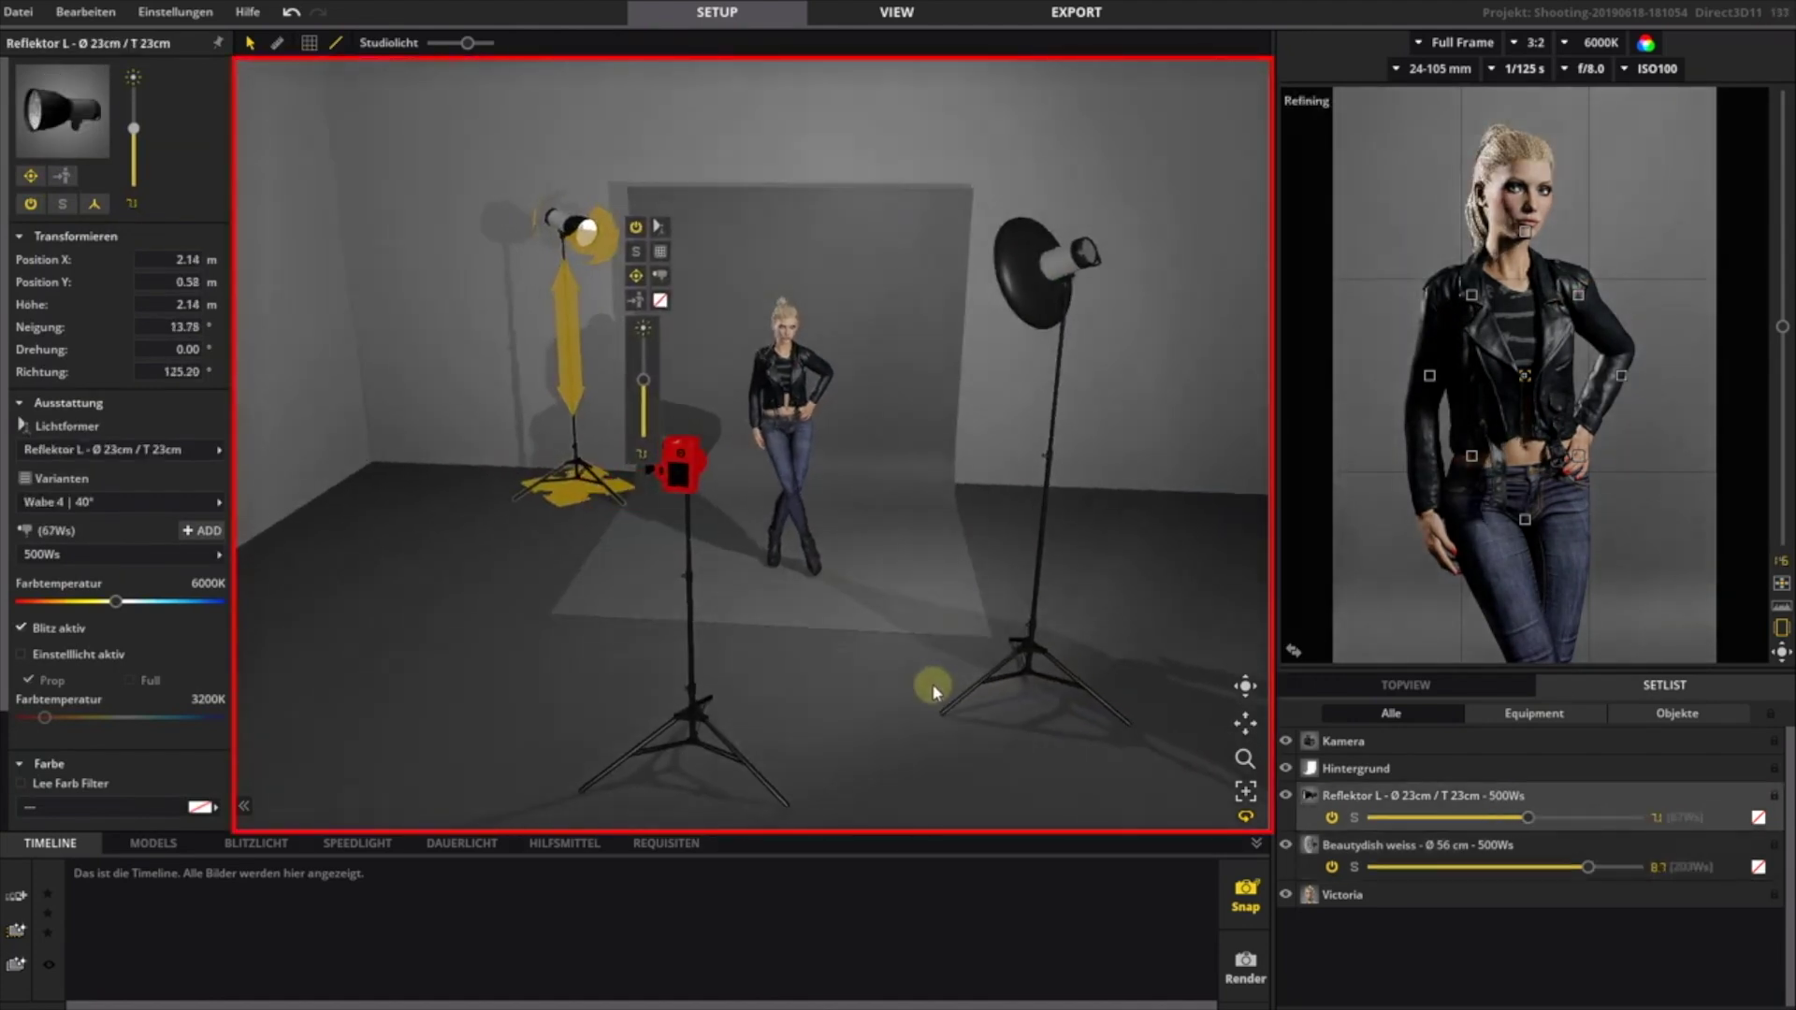
- Move the beauty dish to about X 5.12 m, Y 3.62 m and the camera to about X 3.49 m, Y 4.58 m
click(1015, 685)
mouse_move(1002, 736)
mouse_down()
mouse_move(950, 756)
mouse_move(1046, 731)
mouse_move(1019, 734)
mouse_up()
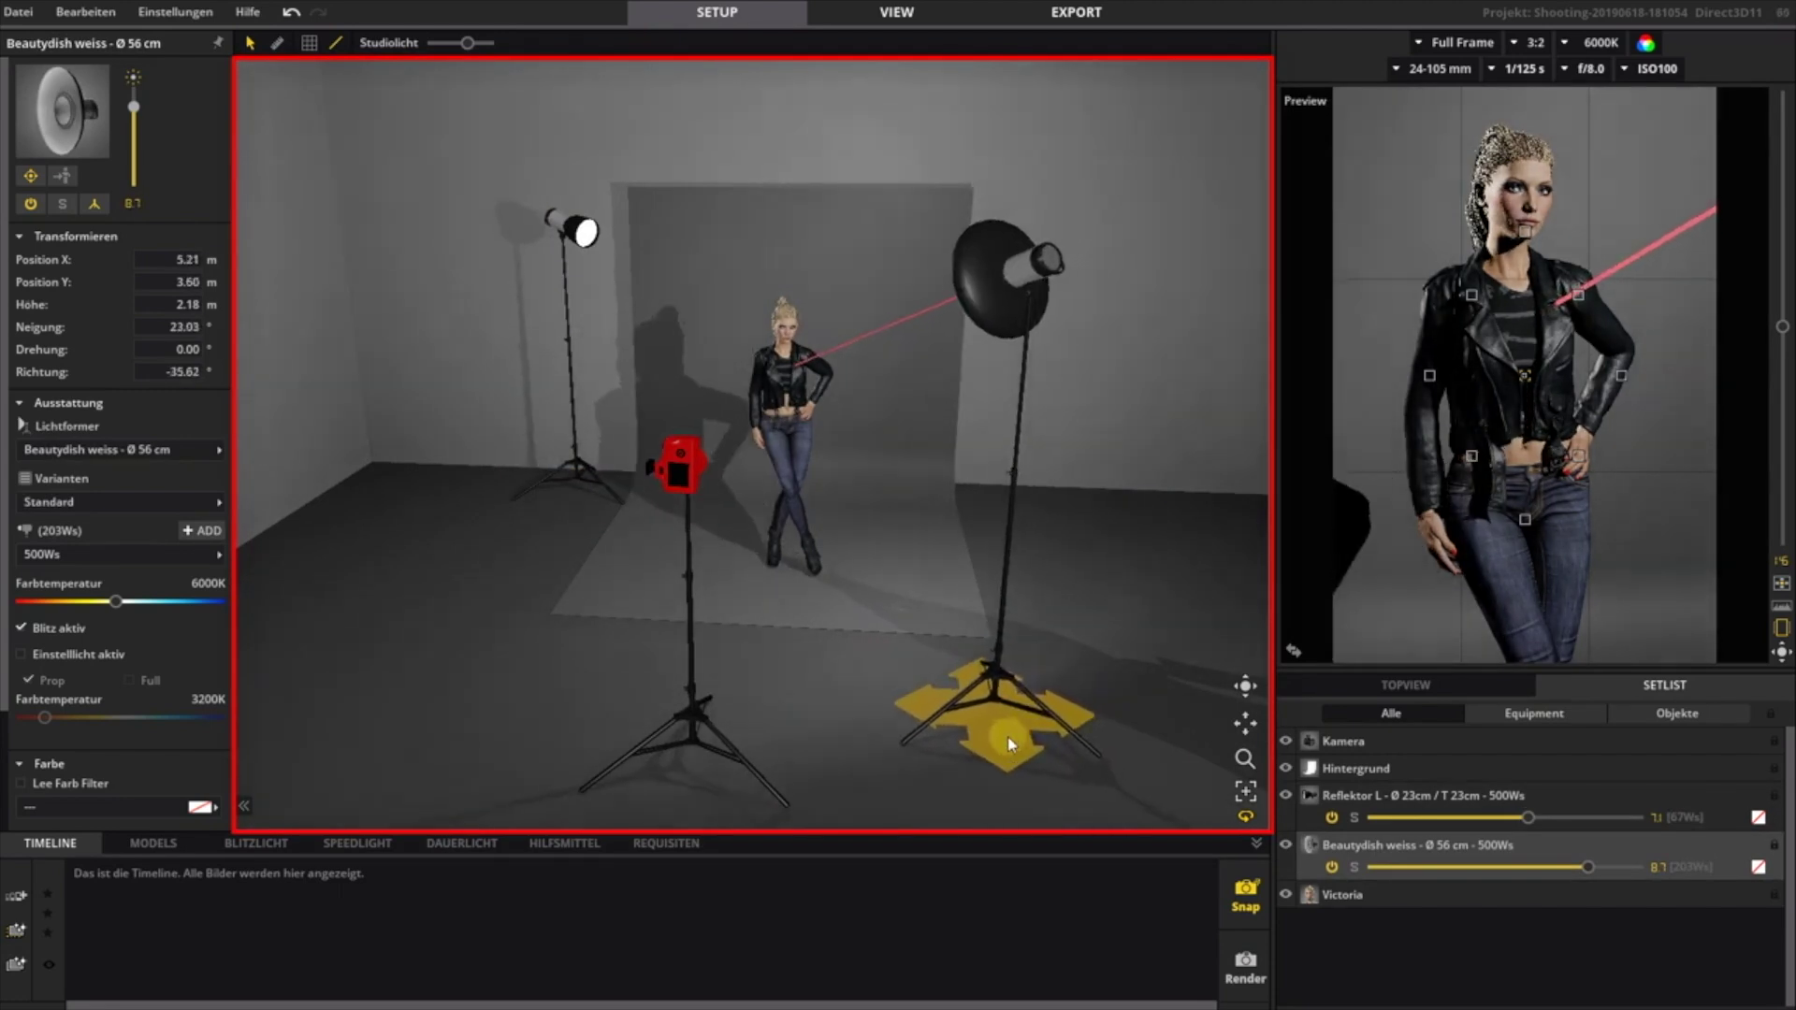
drag(691, 725, 648, 832)
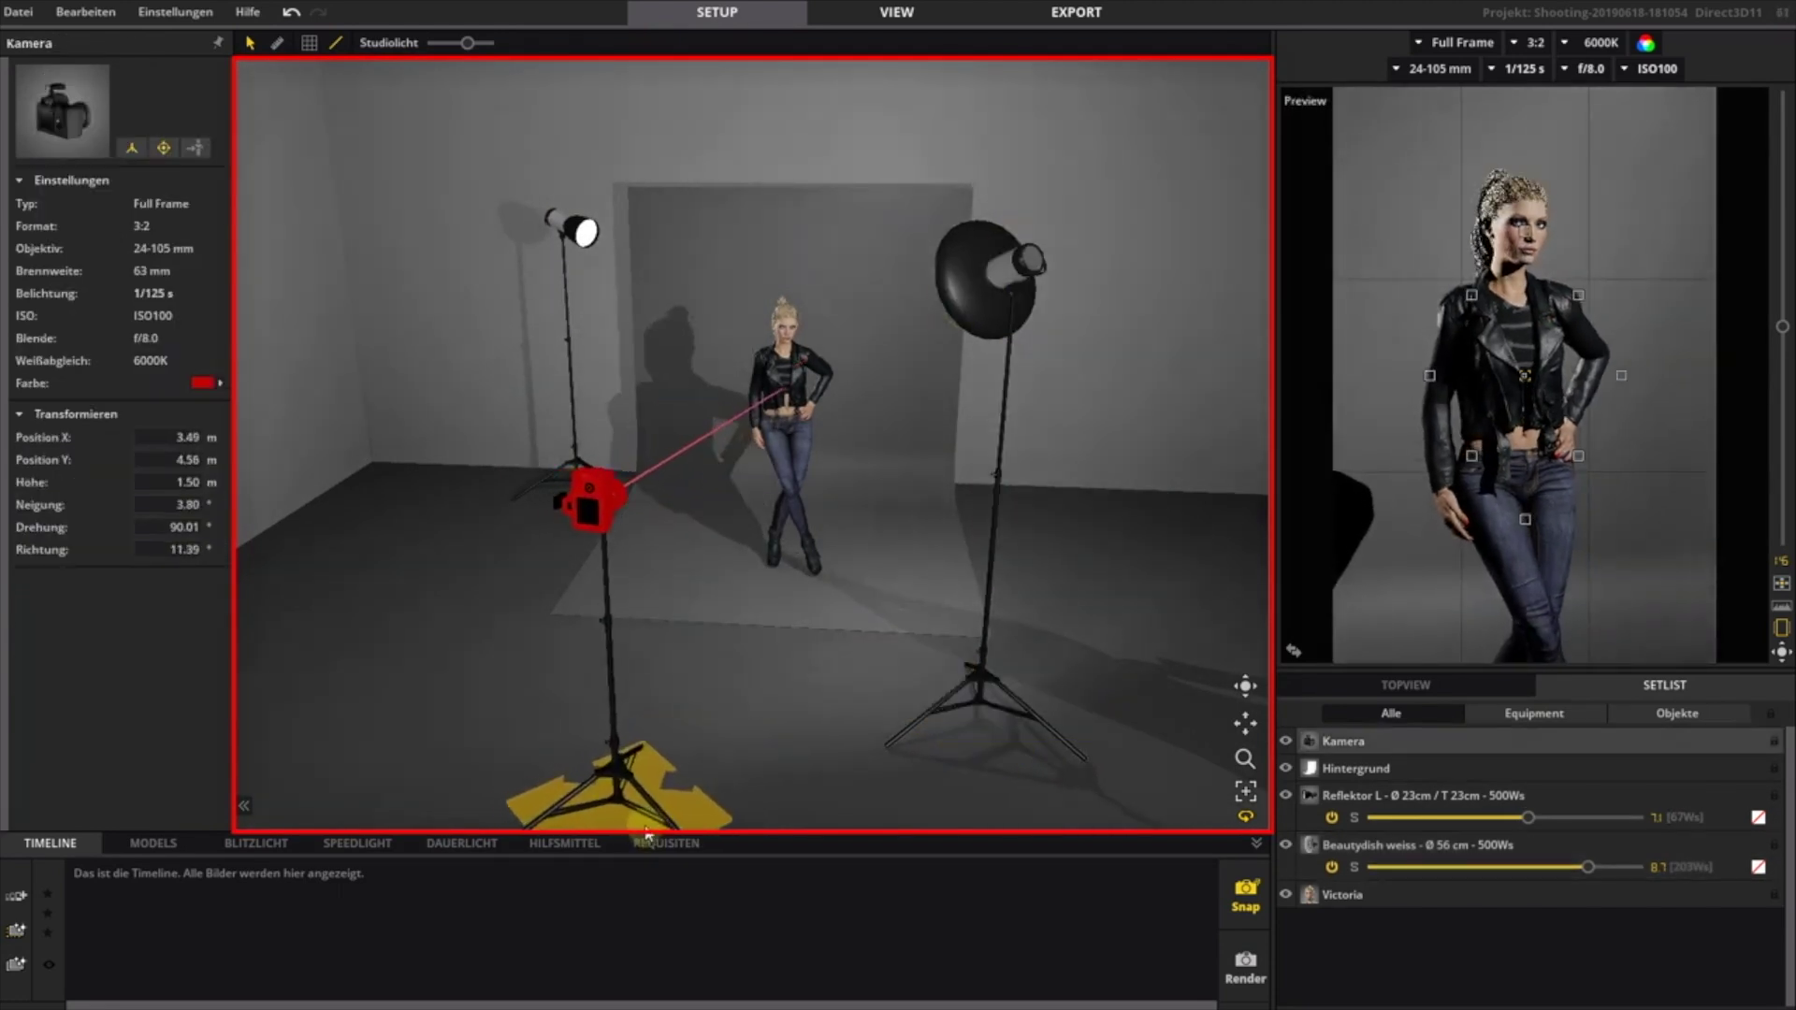
drag(871, 760, 954, 758)
click(898, 768)
drag(822, 698, 857, 702)
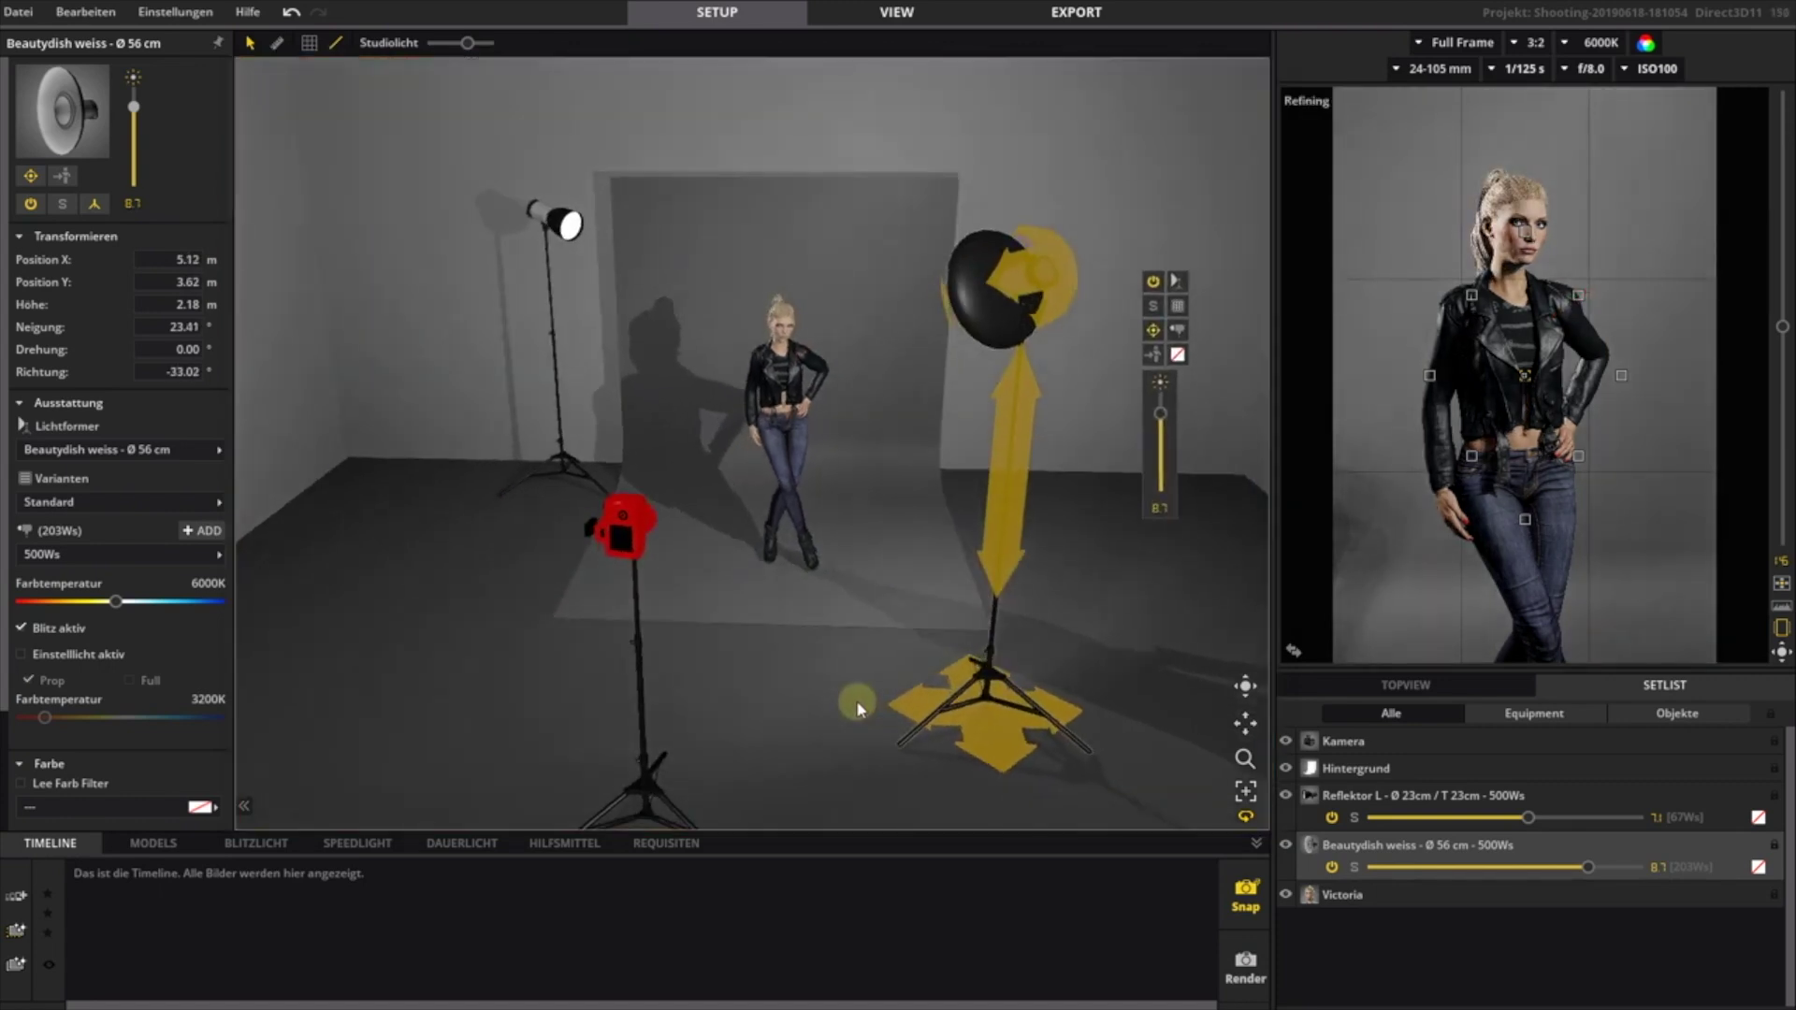
scroll(859, 685, down, 2)
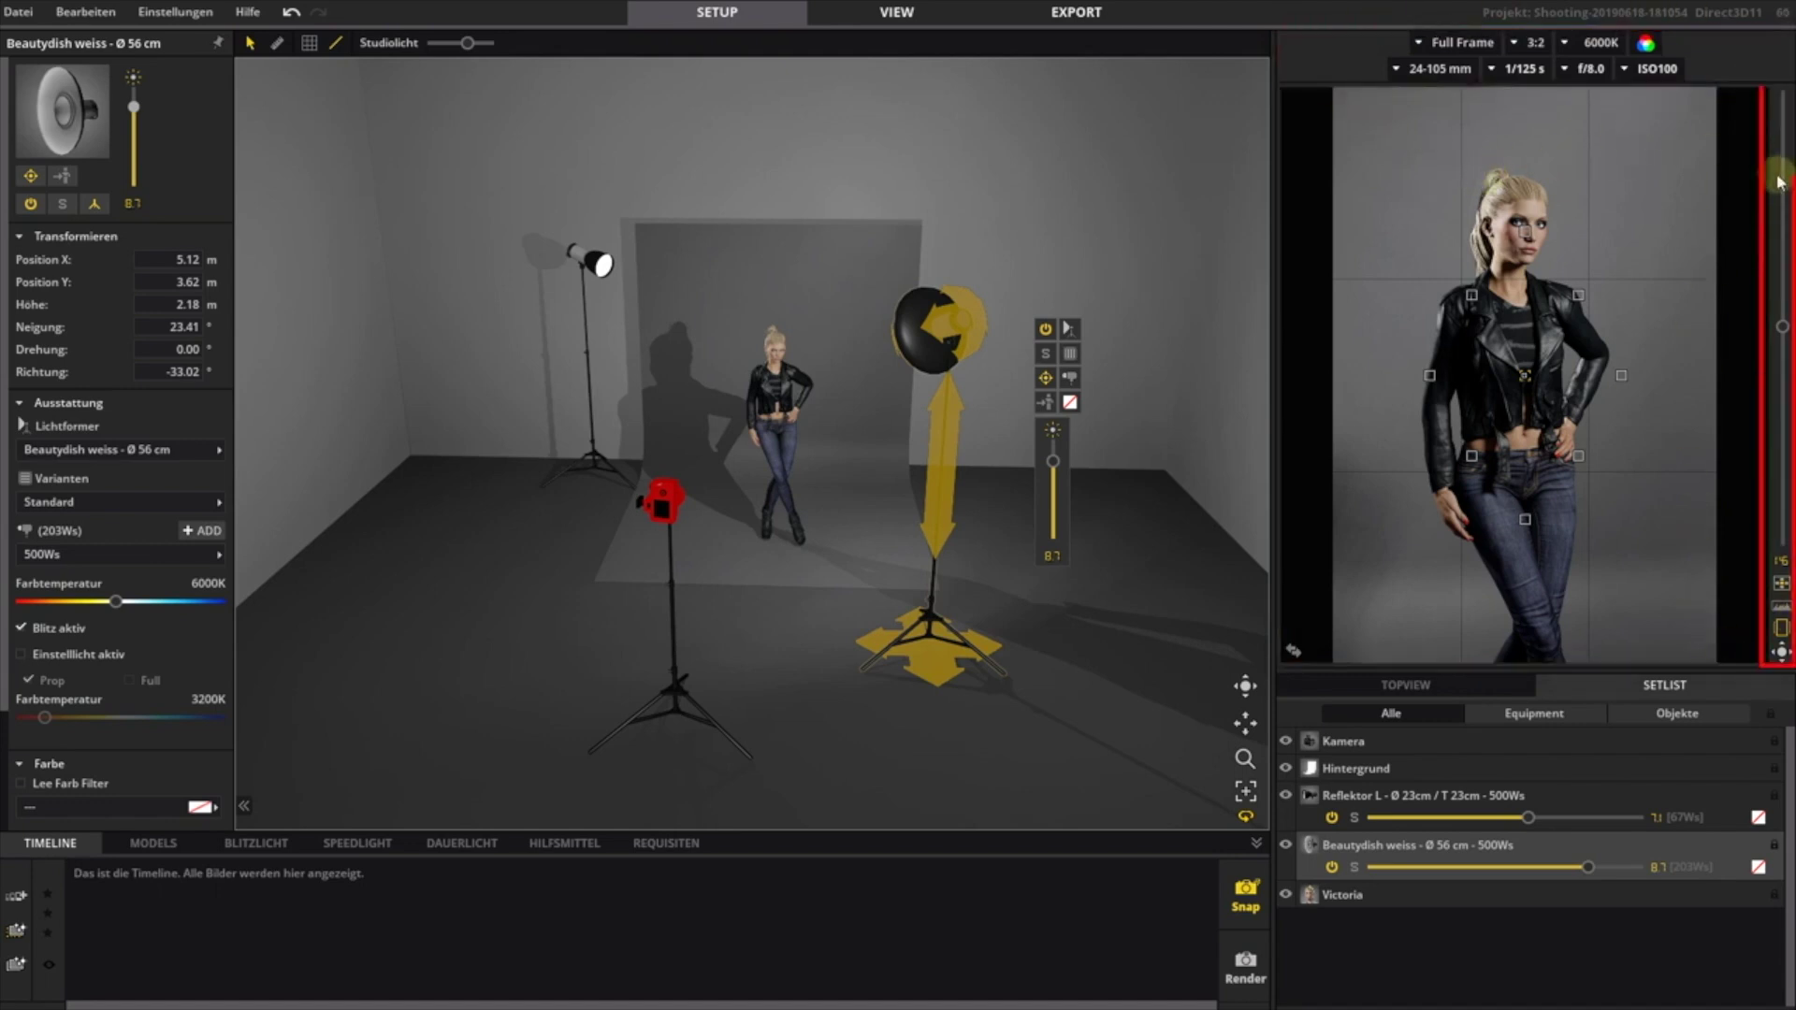
- Set the camera's focal length to 62 mm and move the camera to about X 3.49 m, Y 4.66 m
drag(1782, 326, 1782, 333)
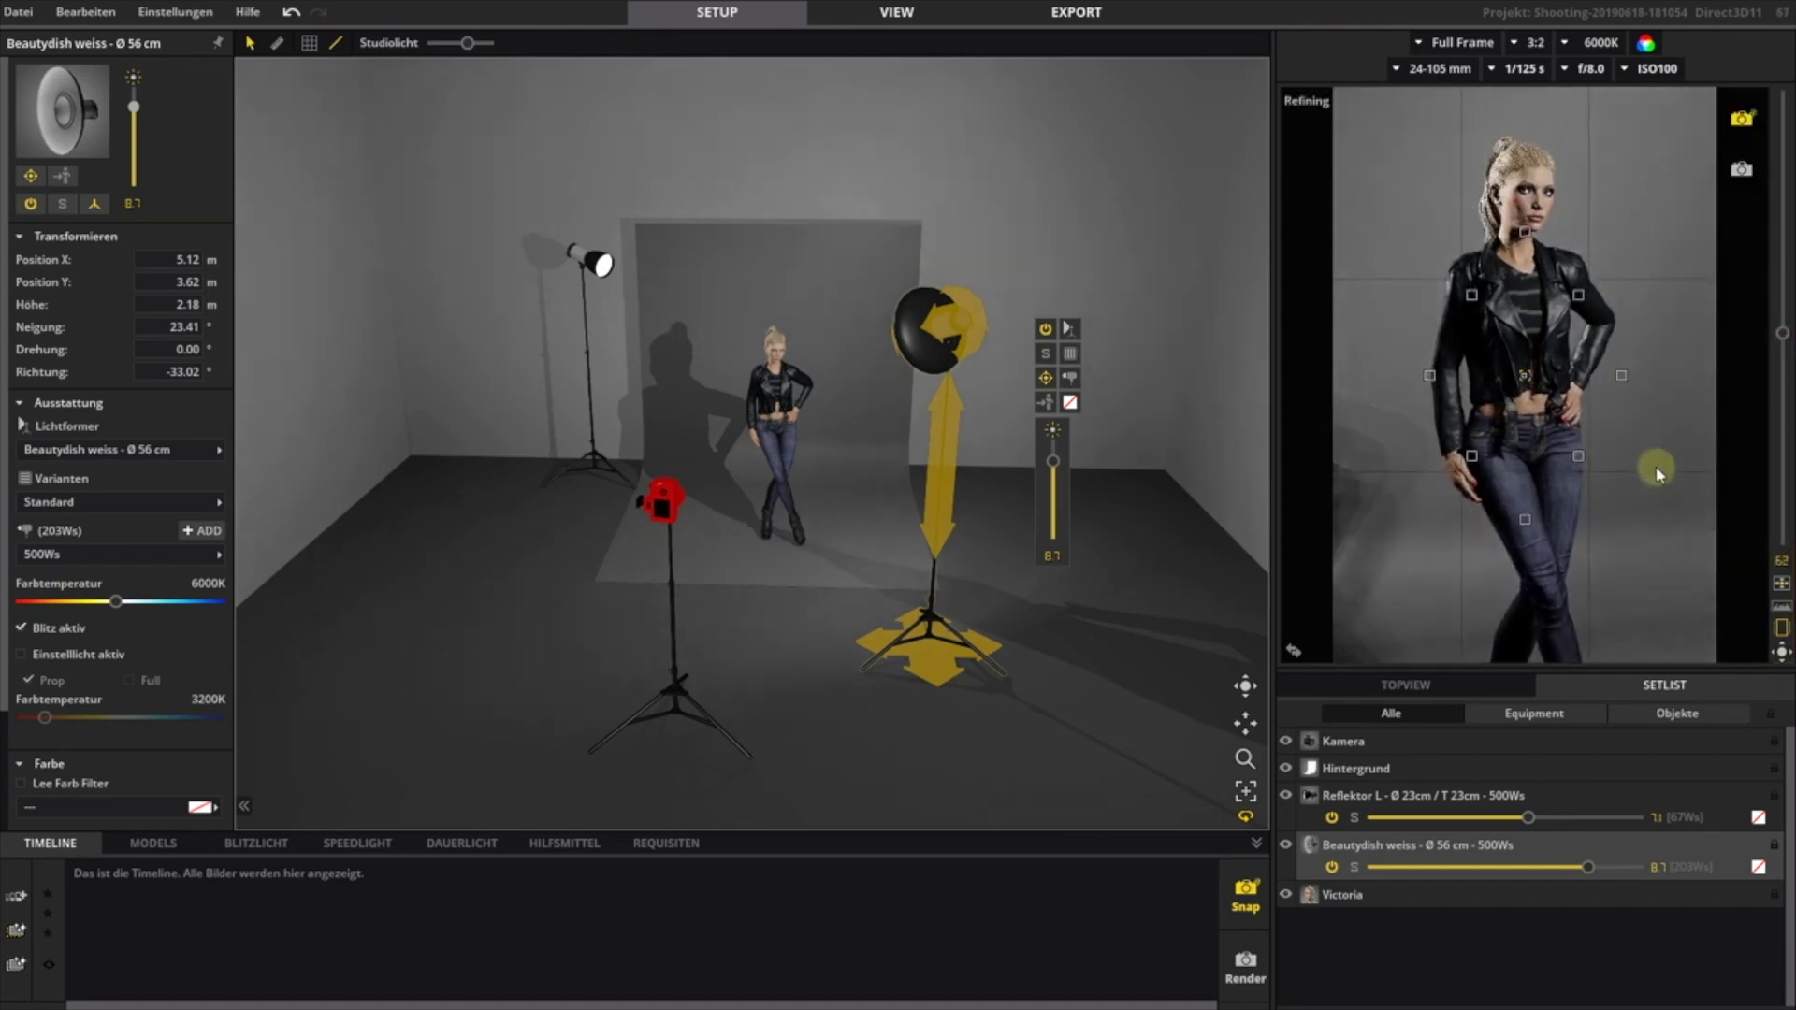
click(1445, 684)
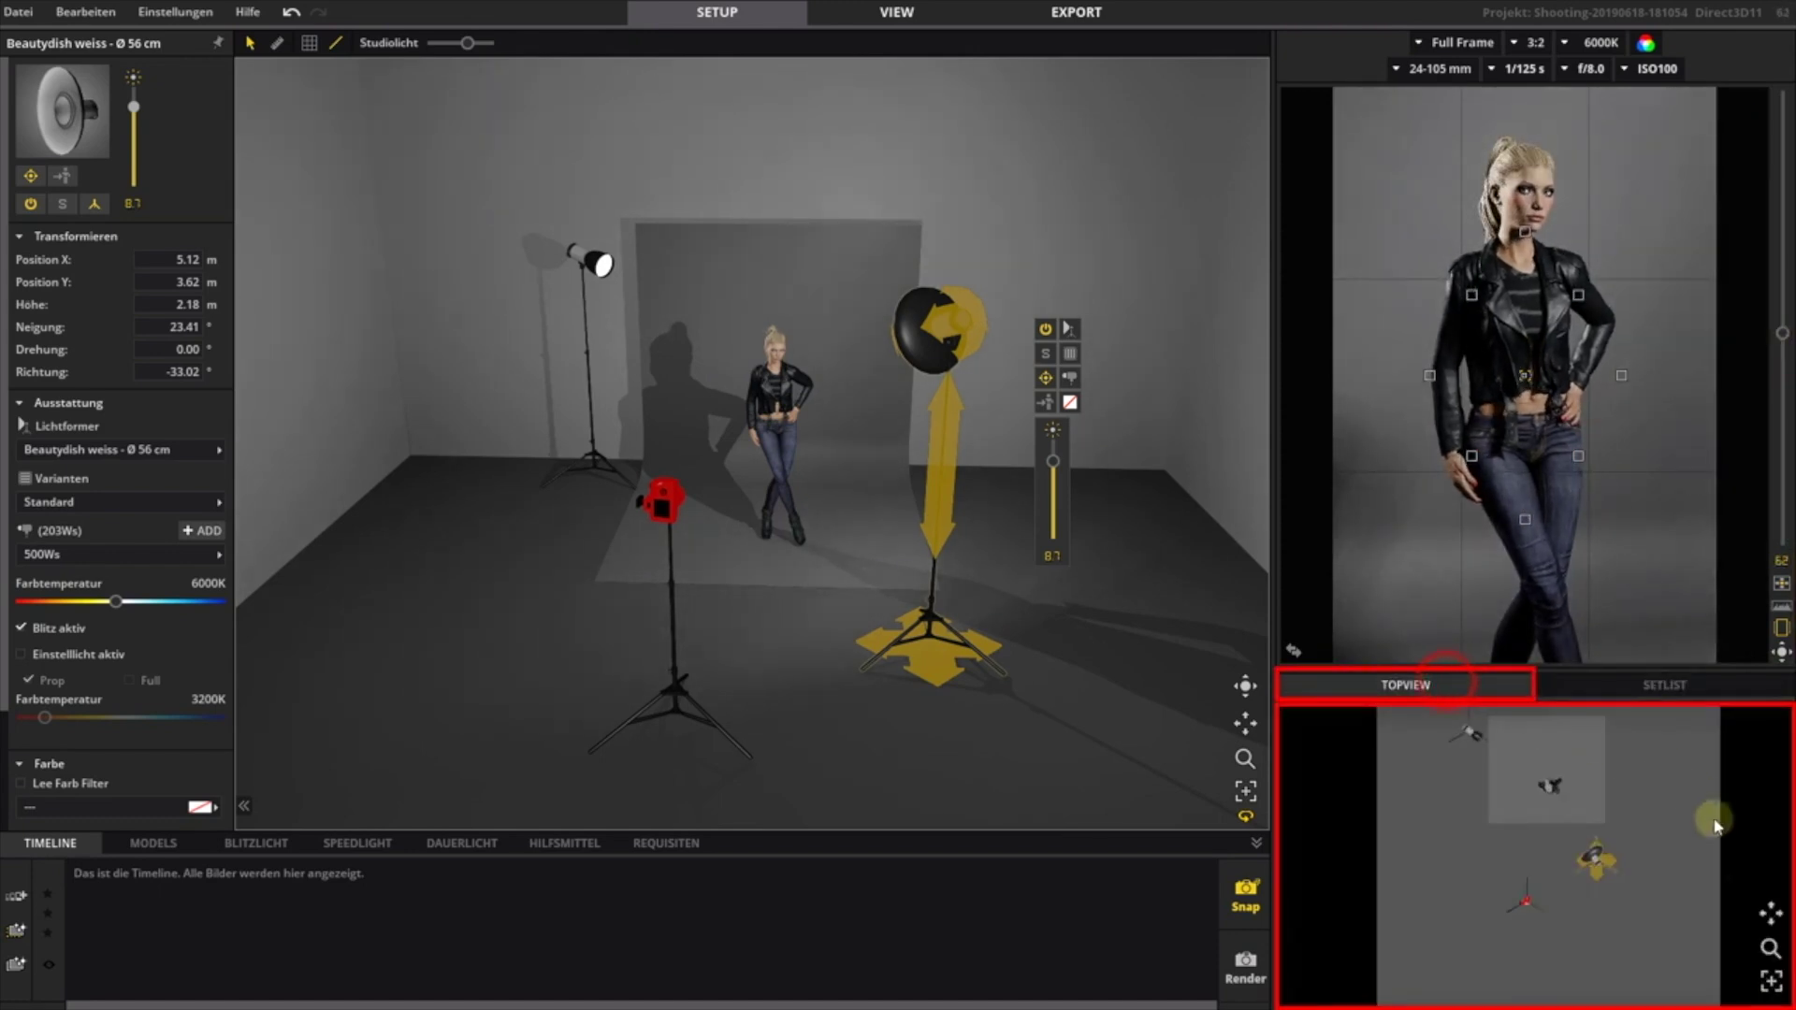
drag(1766, 943, 1659, 809)
drag(1602, 869, 1524, 913)
click(1644, 687)
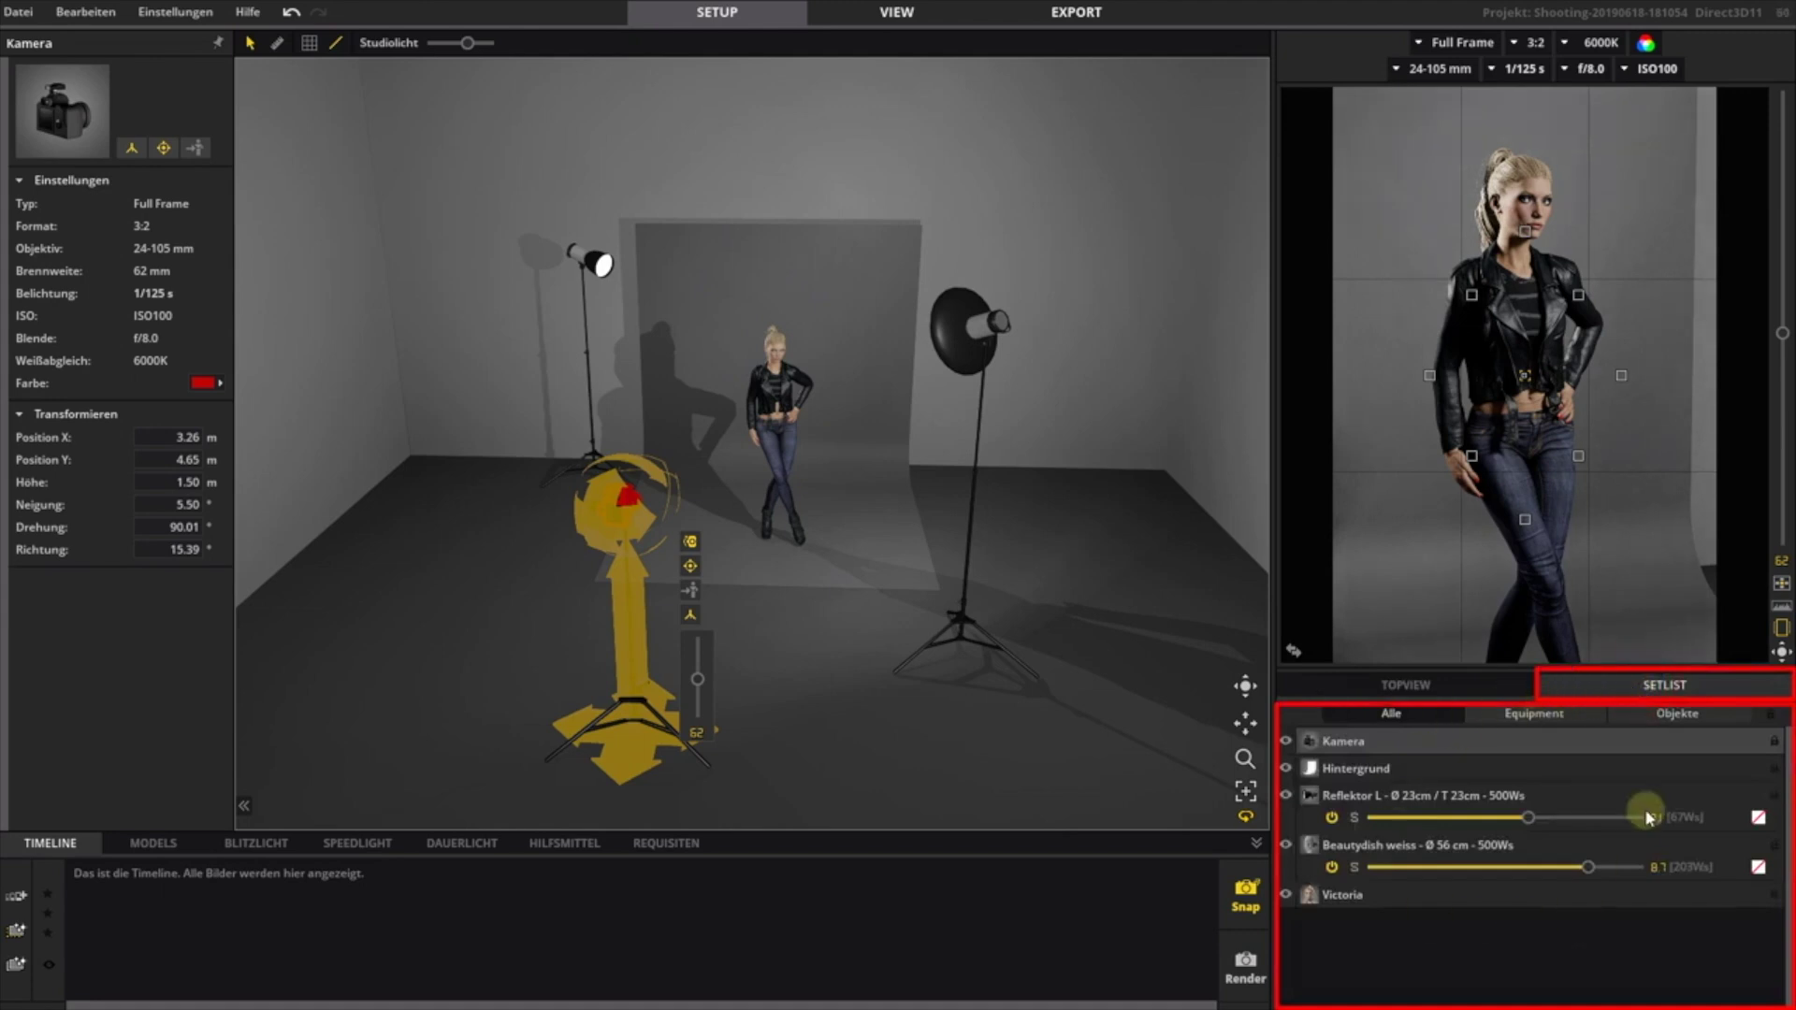
drag(636, 739, 677, 742)
drag(856, 751, 613, 801)
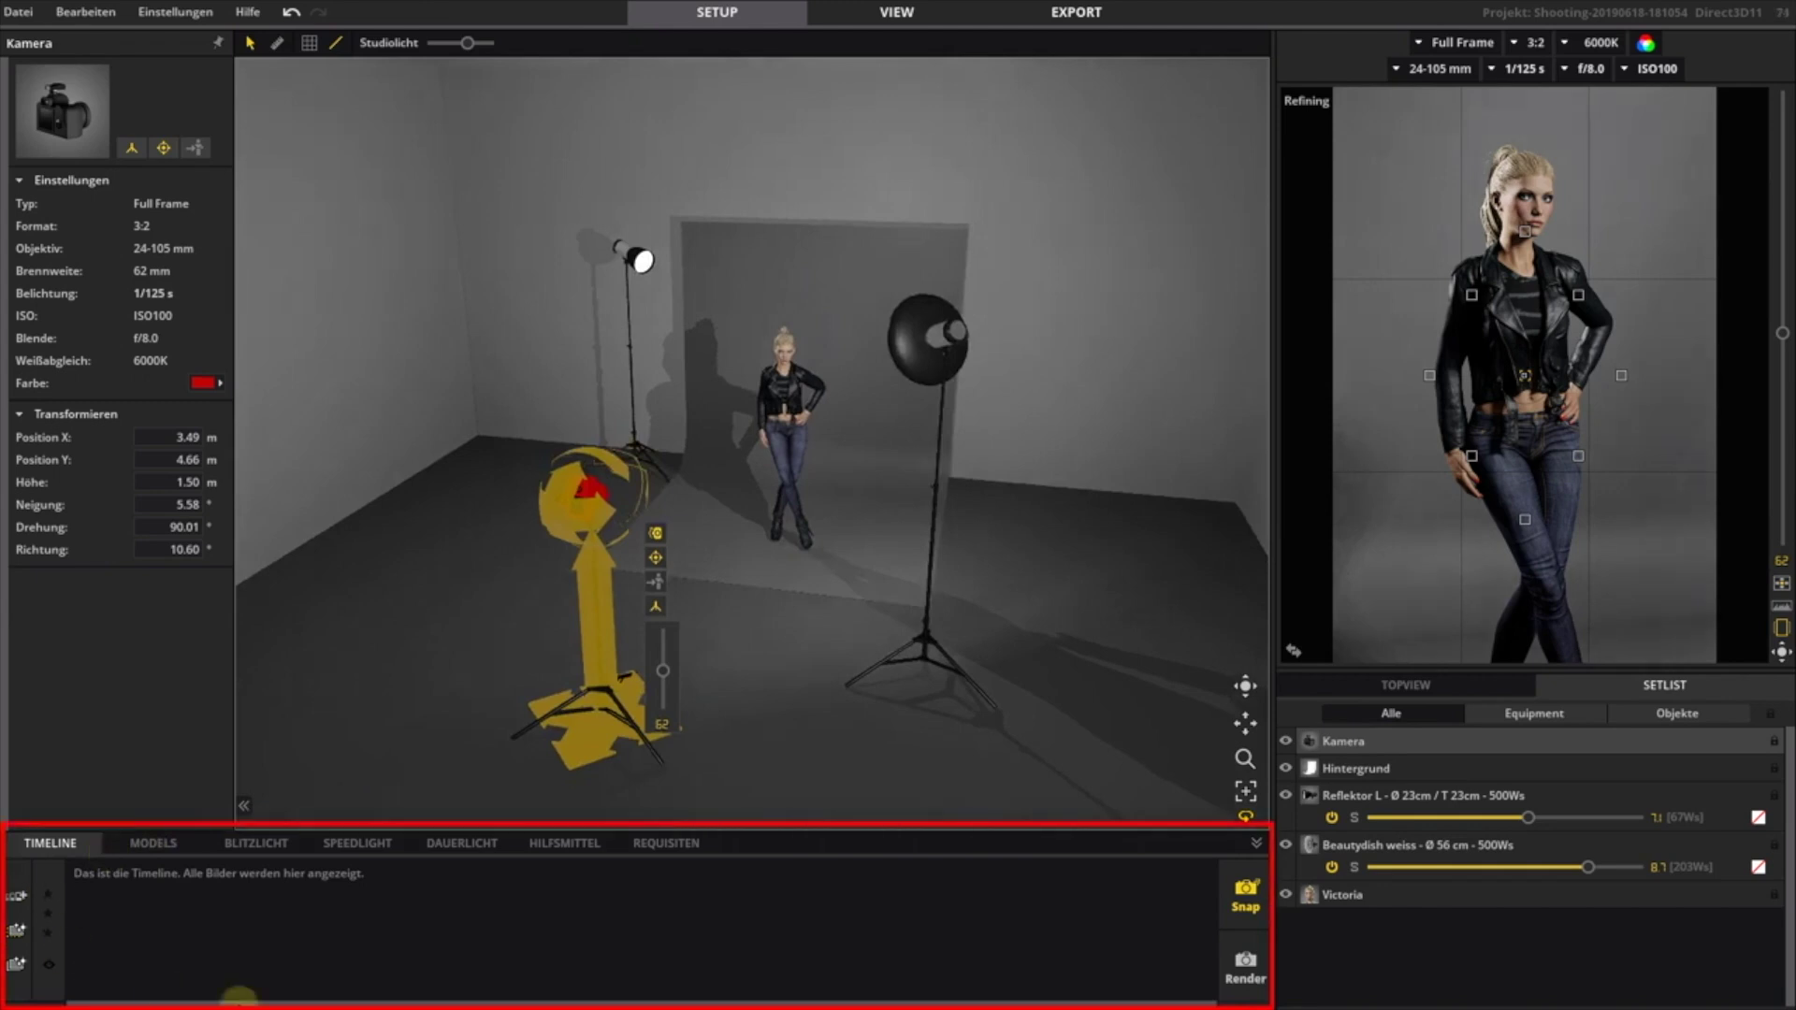
- Look through the library of models, studio flashes, speedlights, continuous lights, accessories and props
click(178, 845)
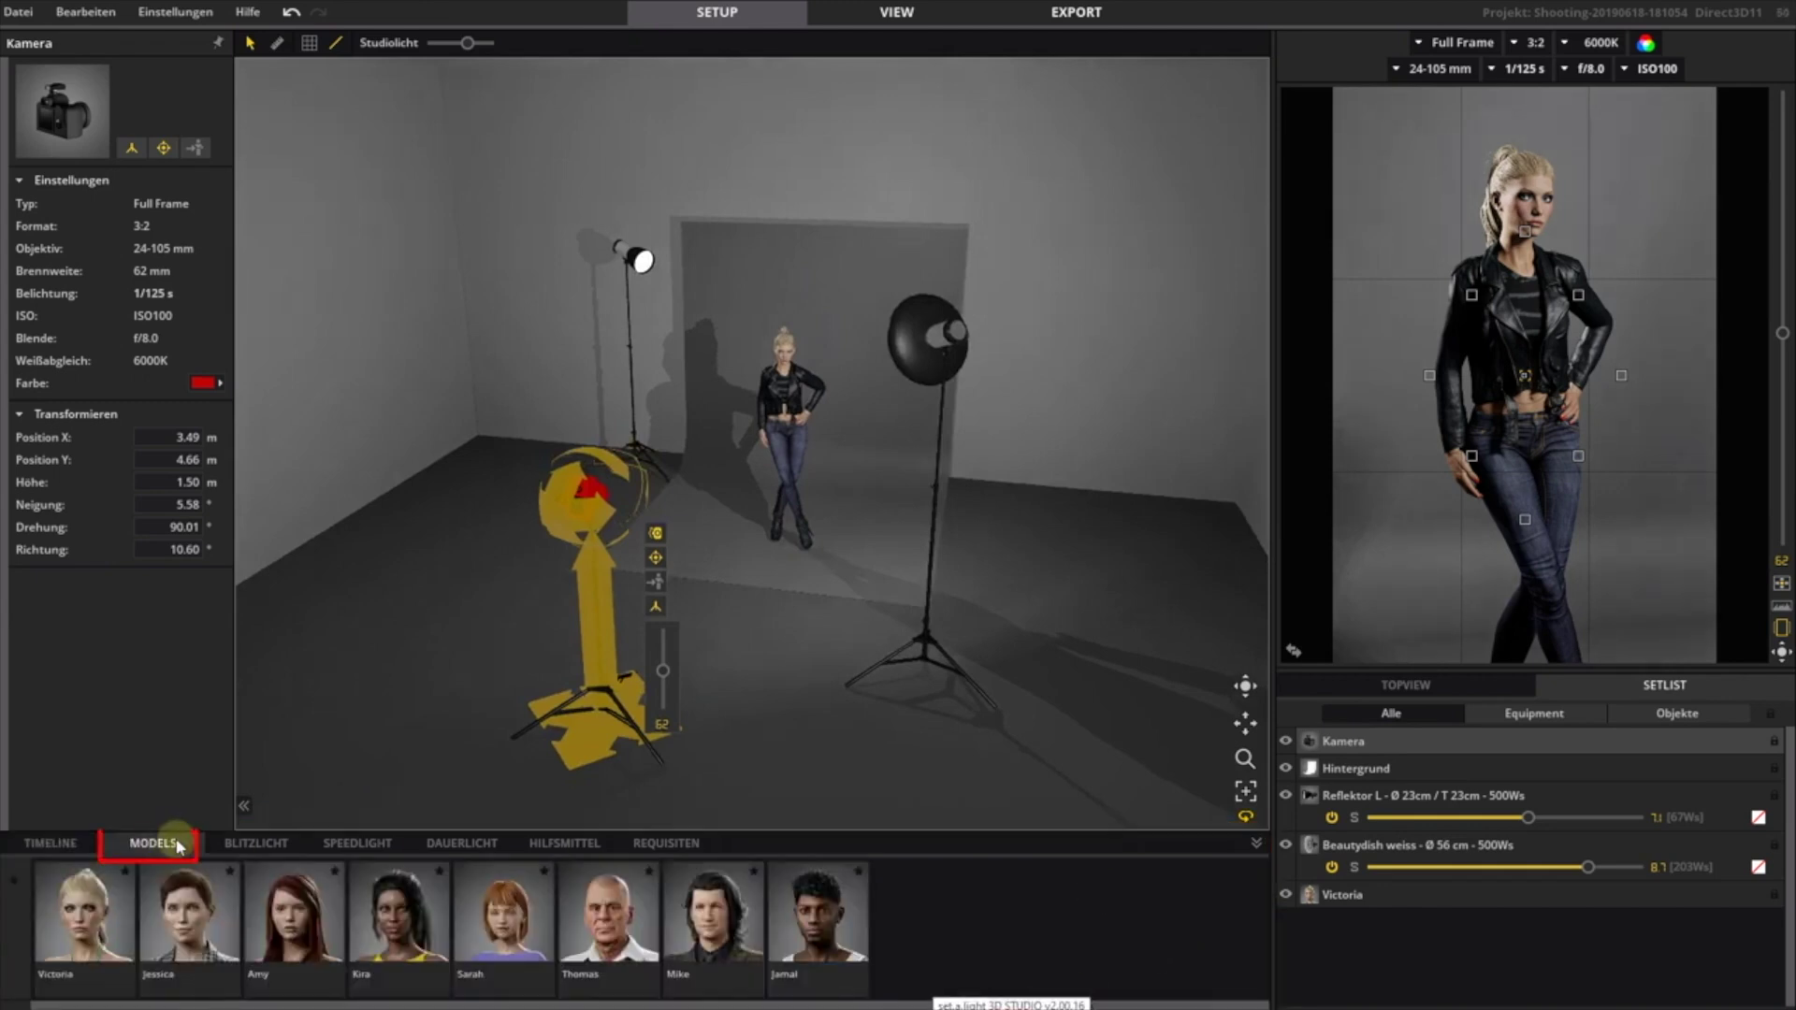
click(239, 845)
click(352, 845)
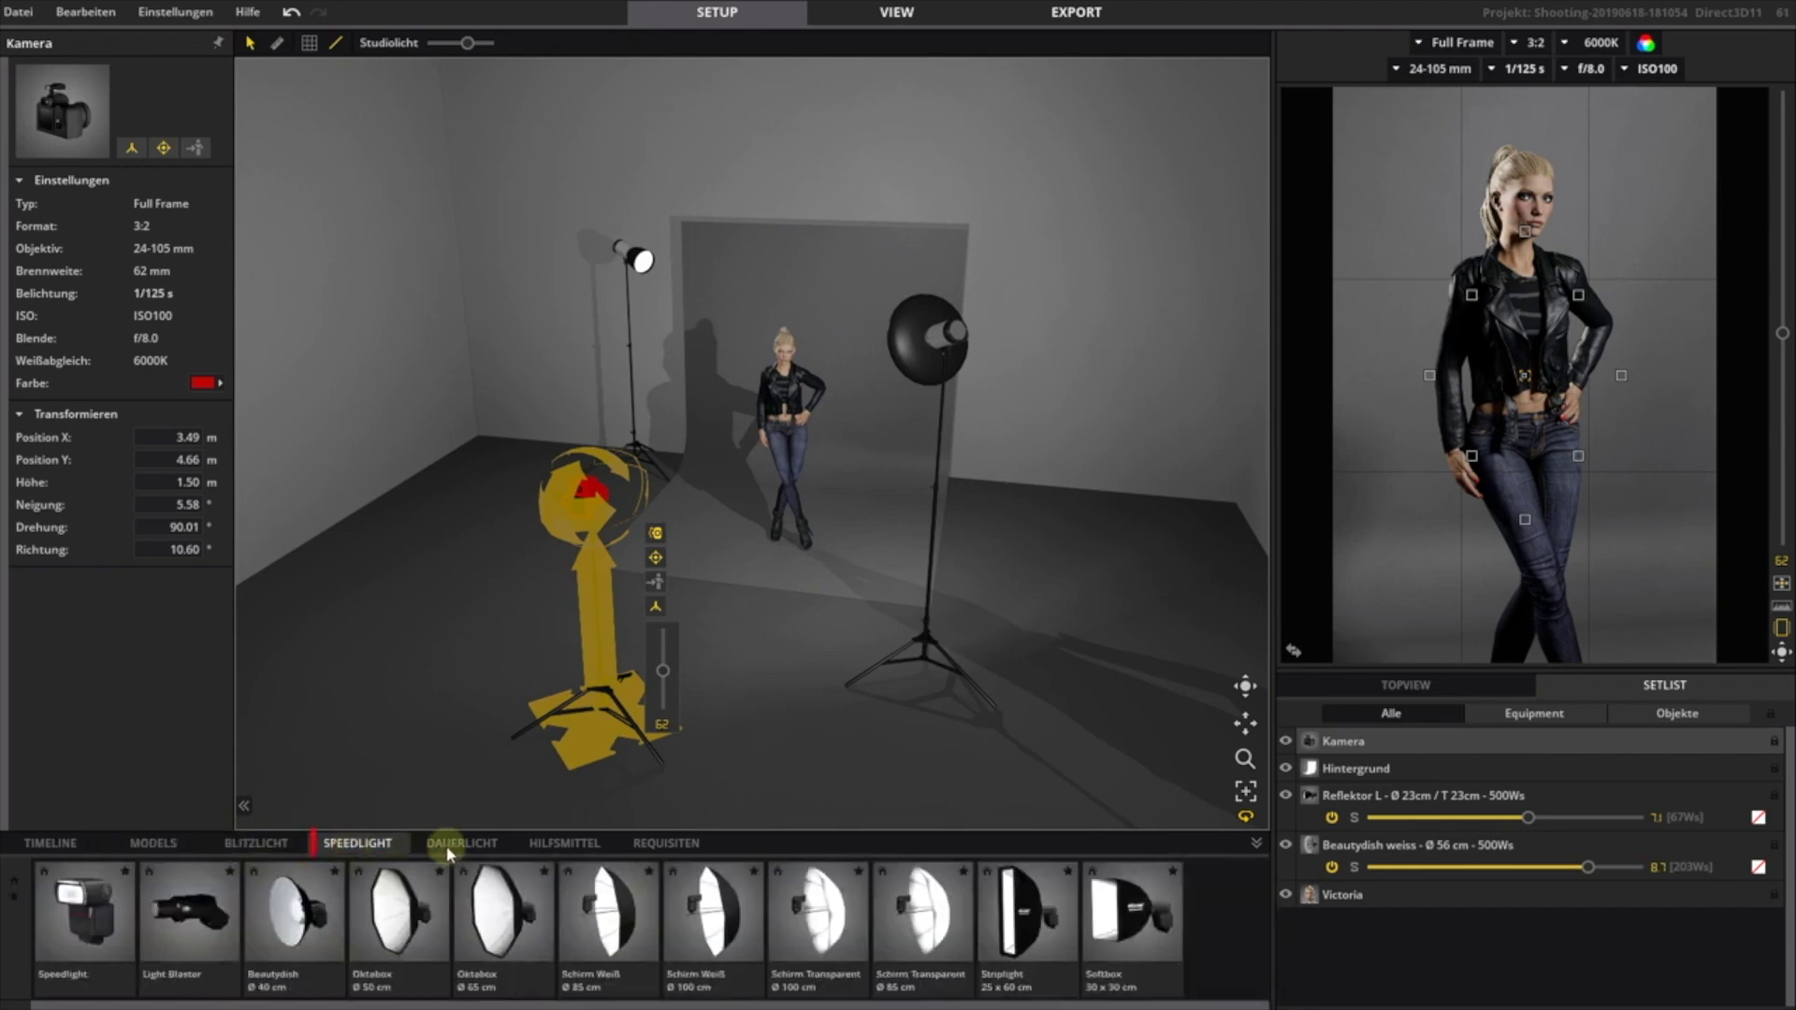
click(461, 845)
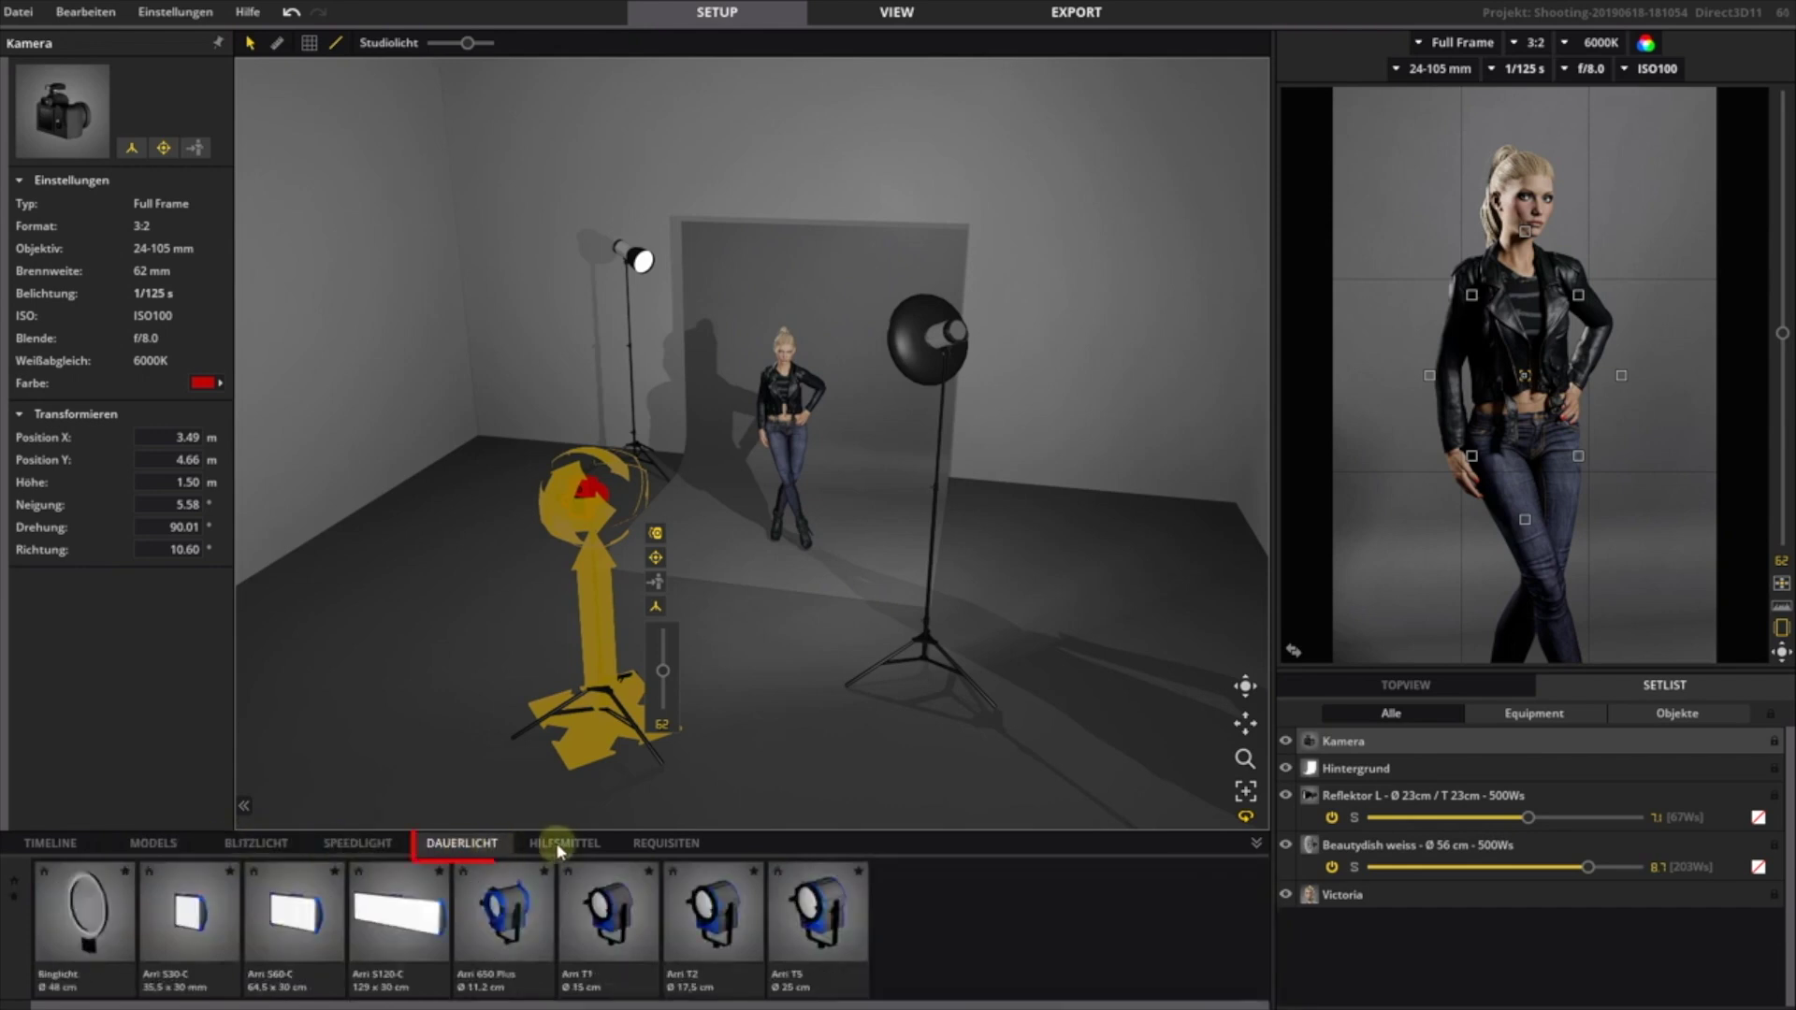
click(560, 845)
click(656, 845)
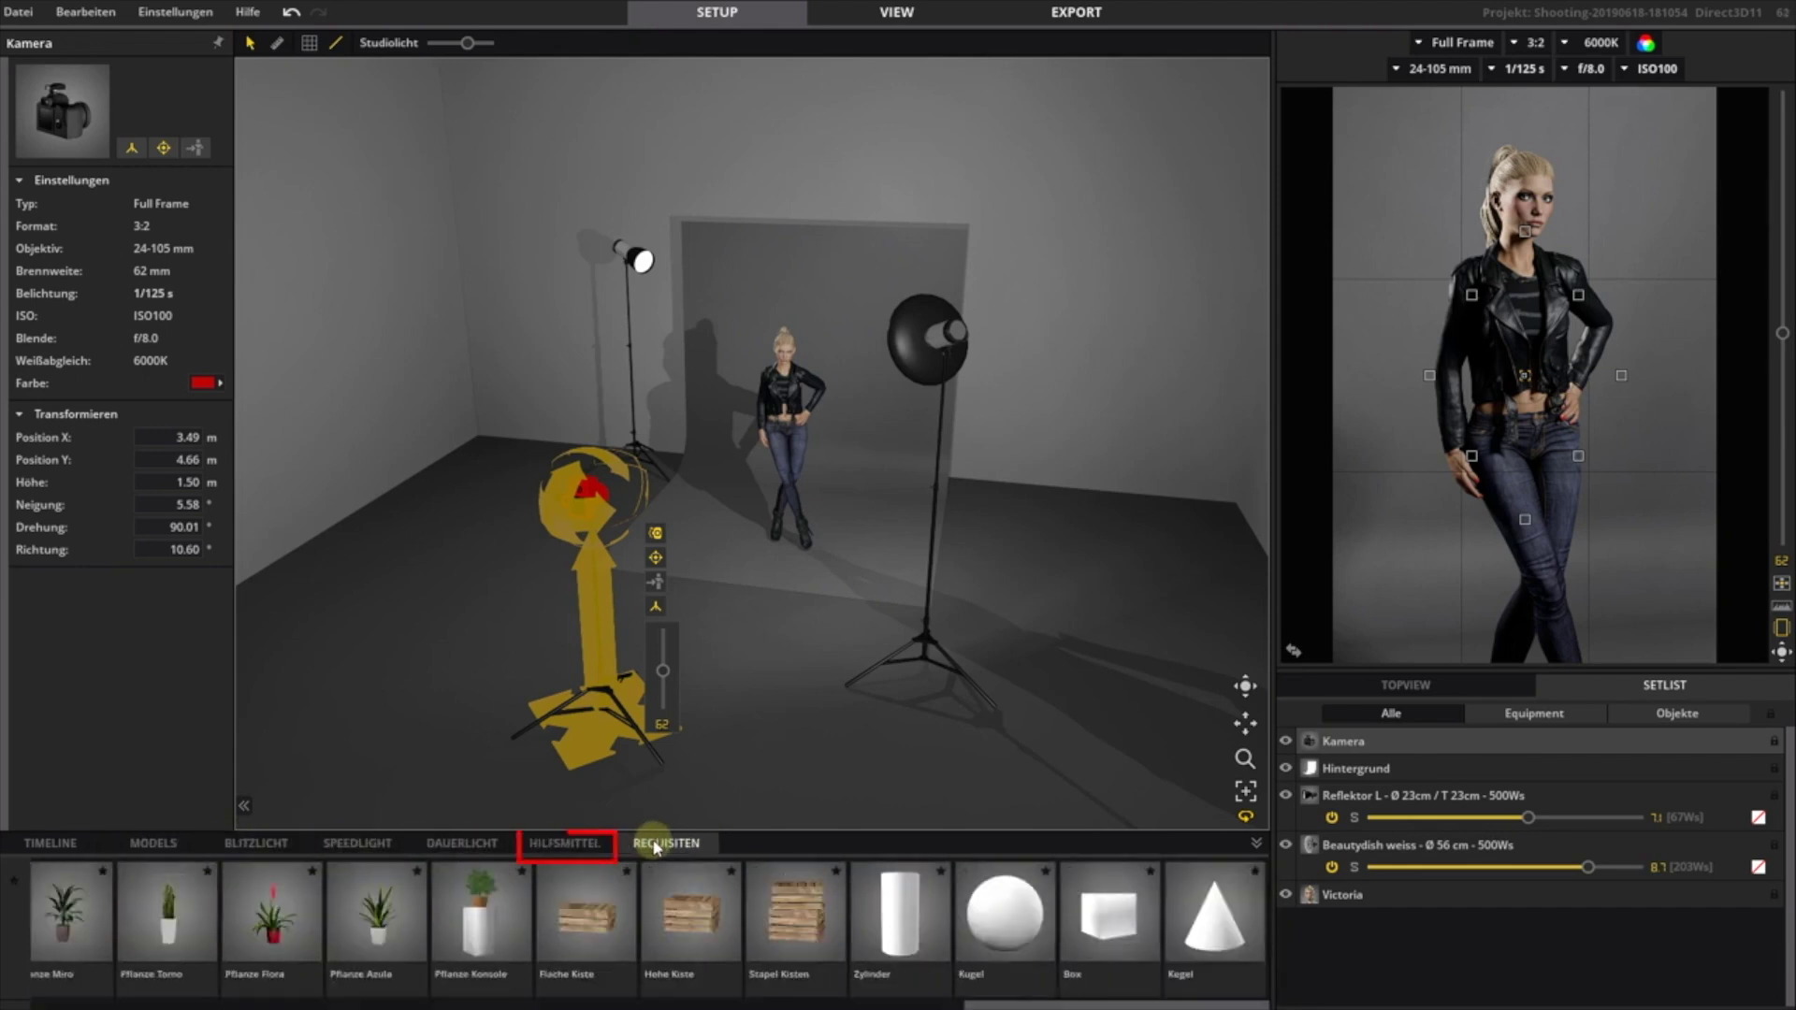
click(69, 845)
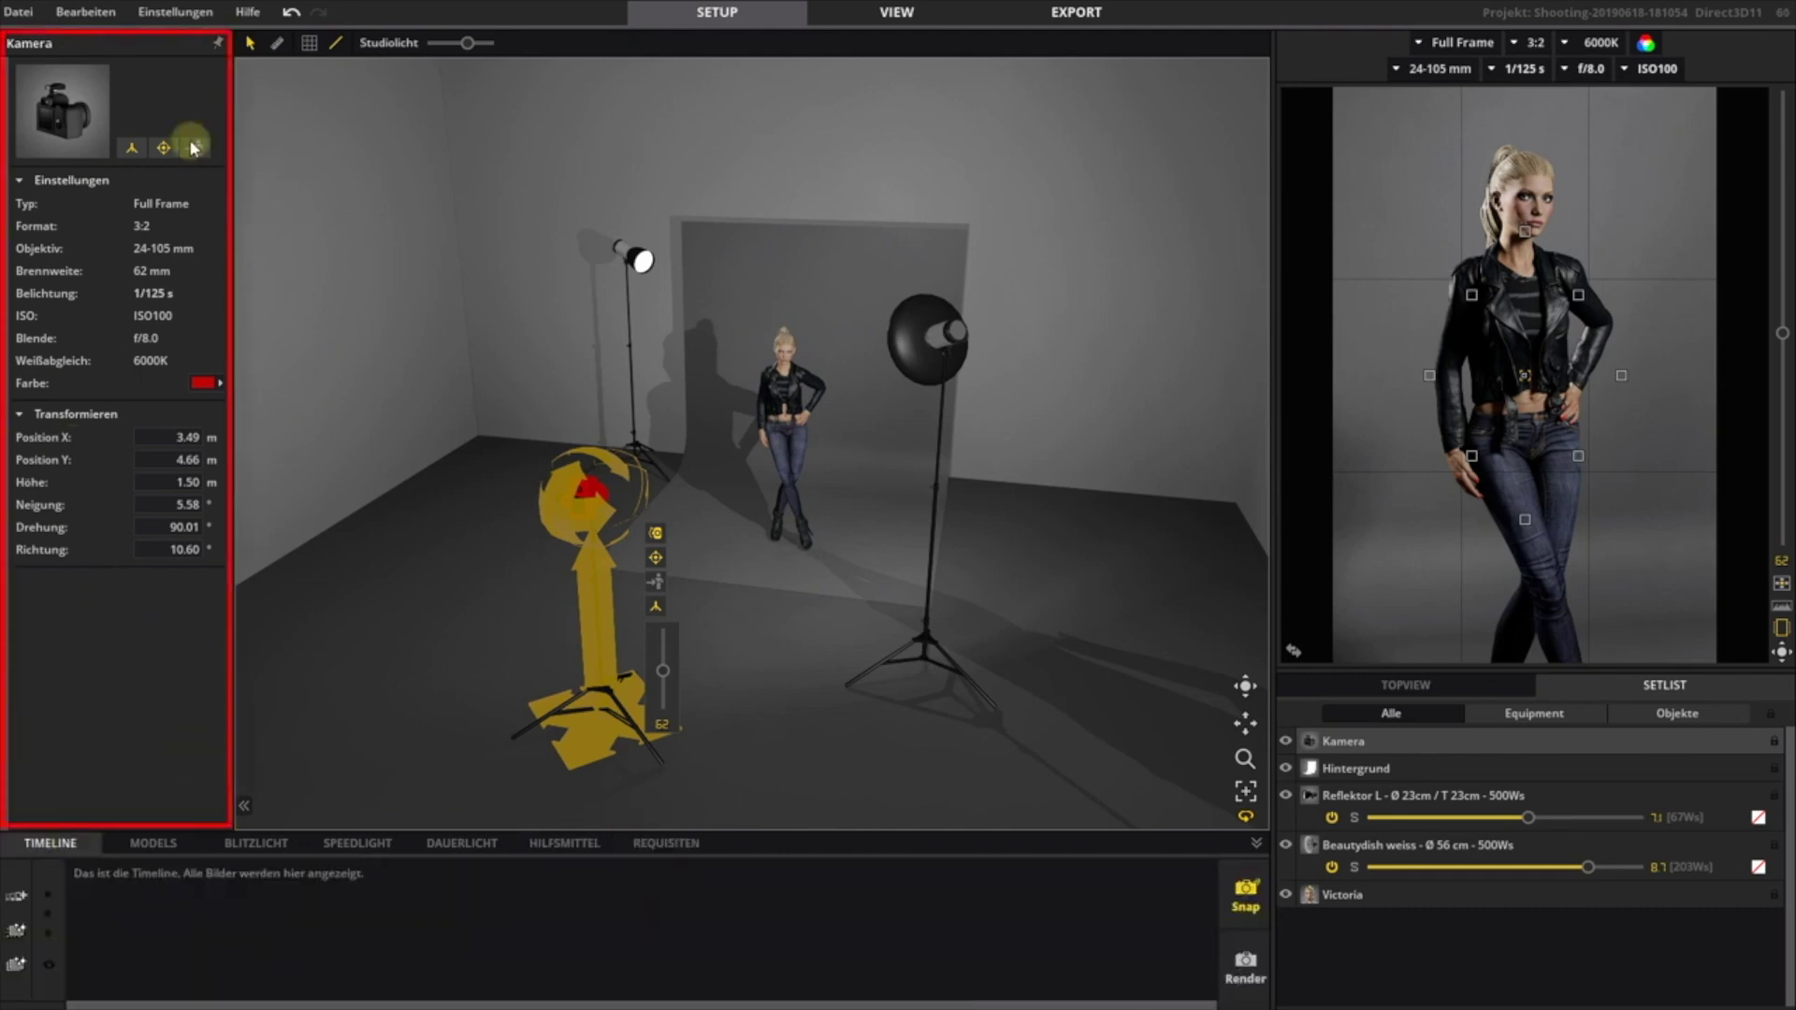
- Examine the properties of the backdrop and the style options of the model Victoria, including hair and clothing
click(632, 342)
click(817, 310)
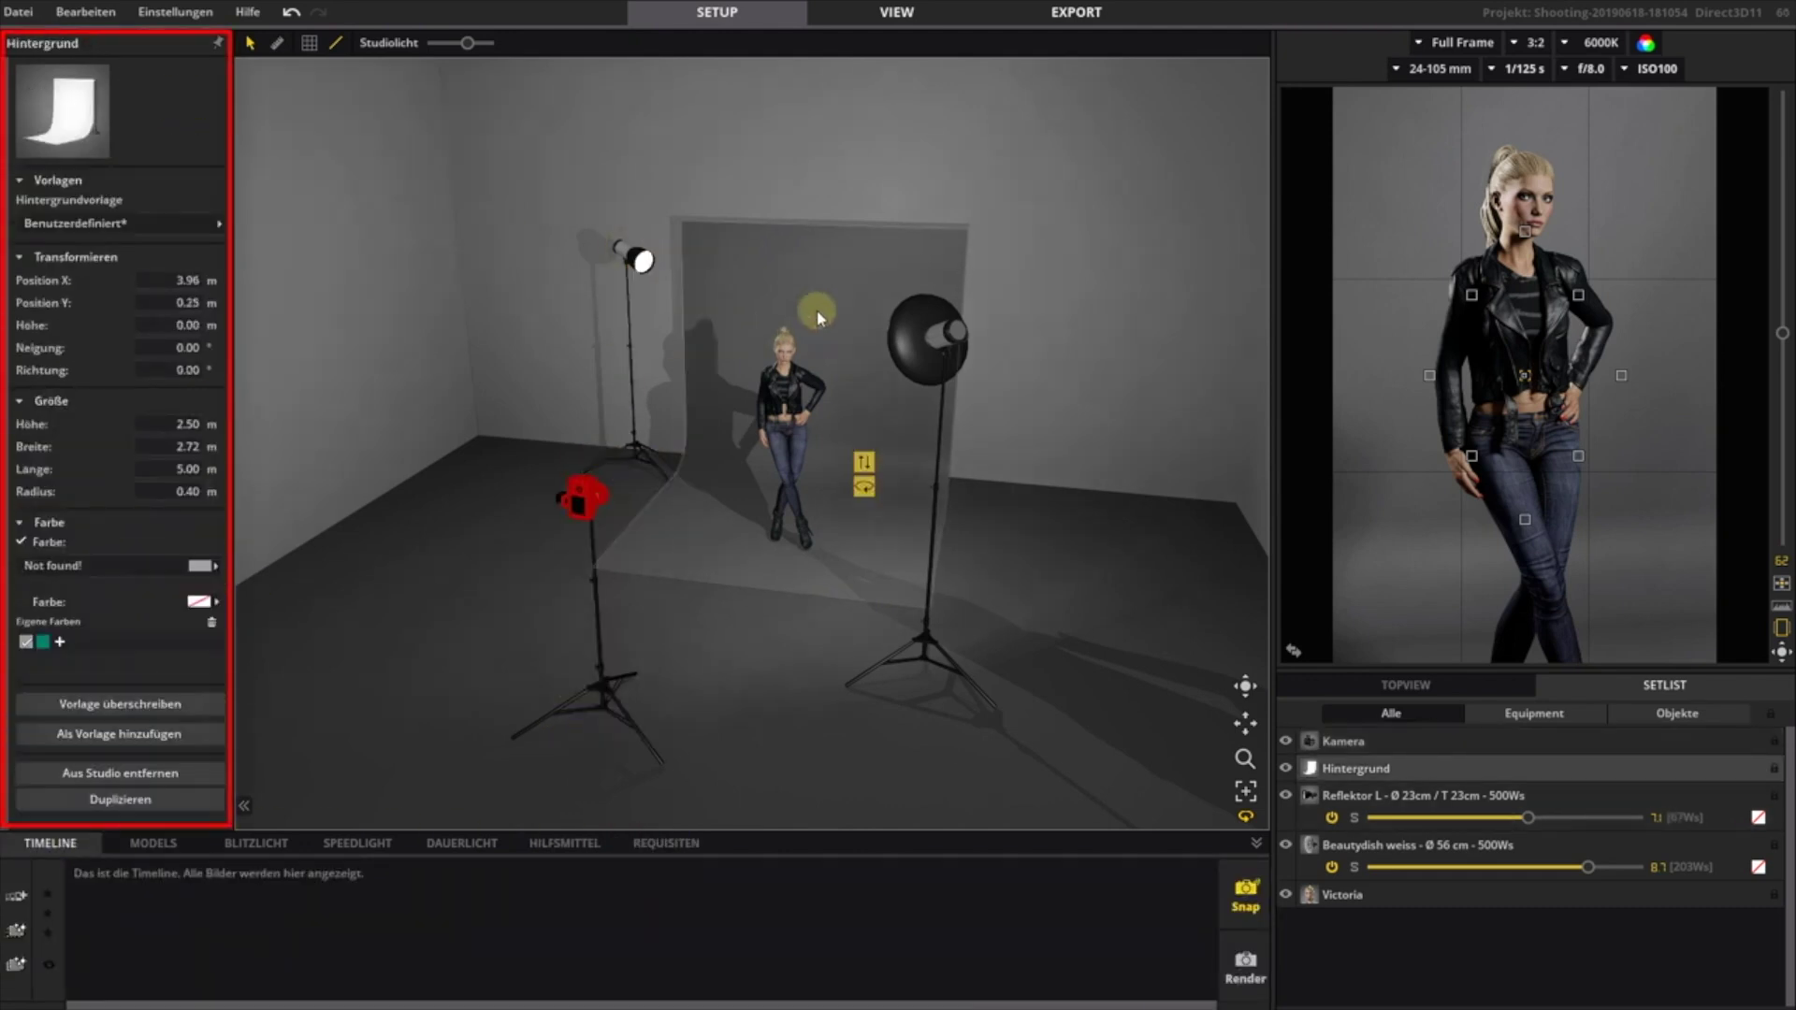
click(784, 402)
scroll(149, 393, down, 10)
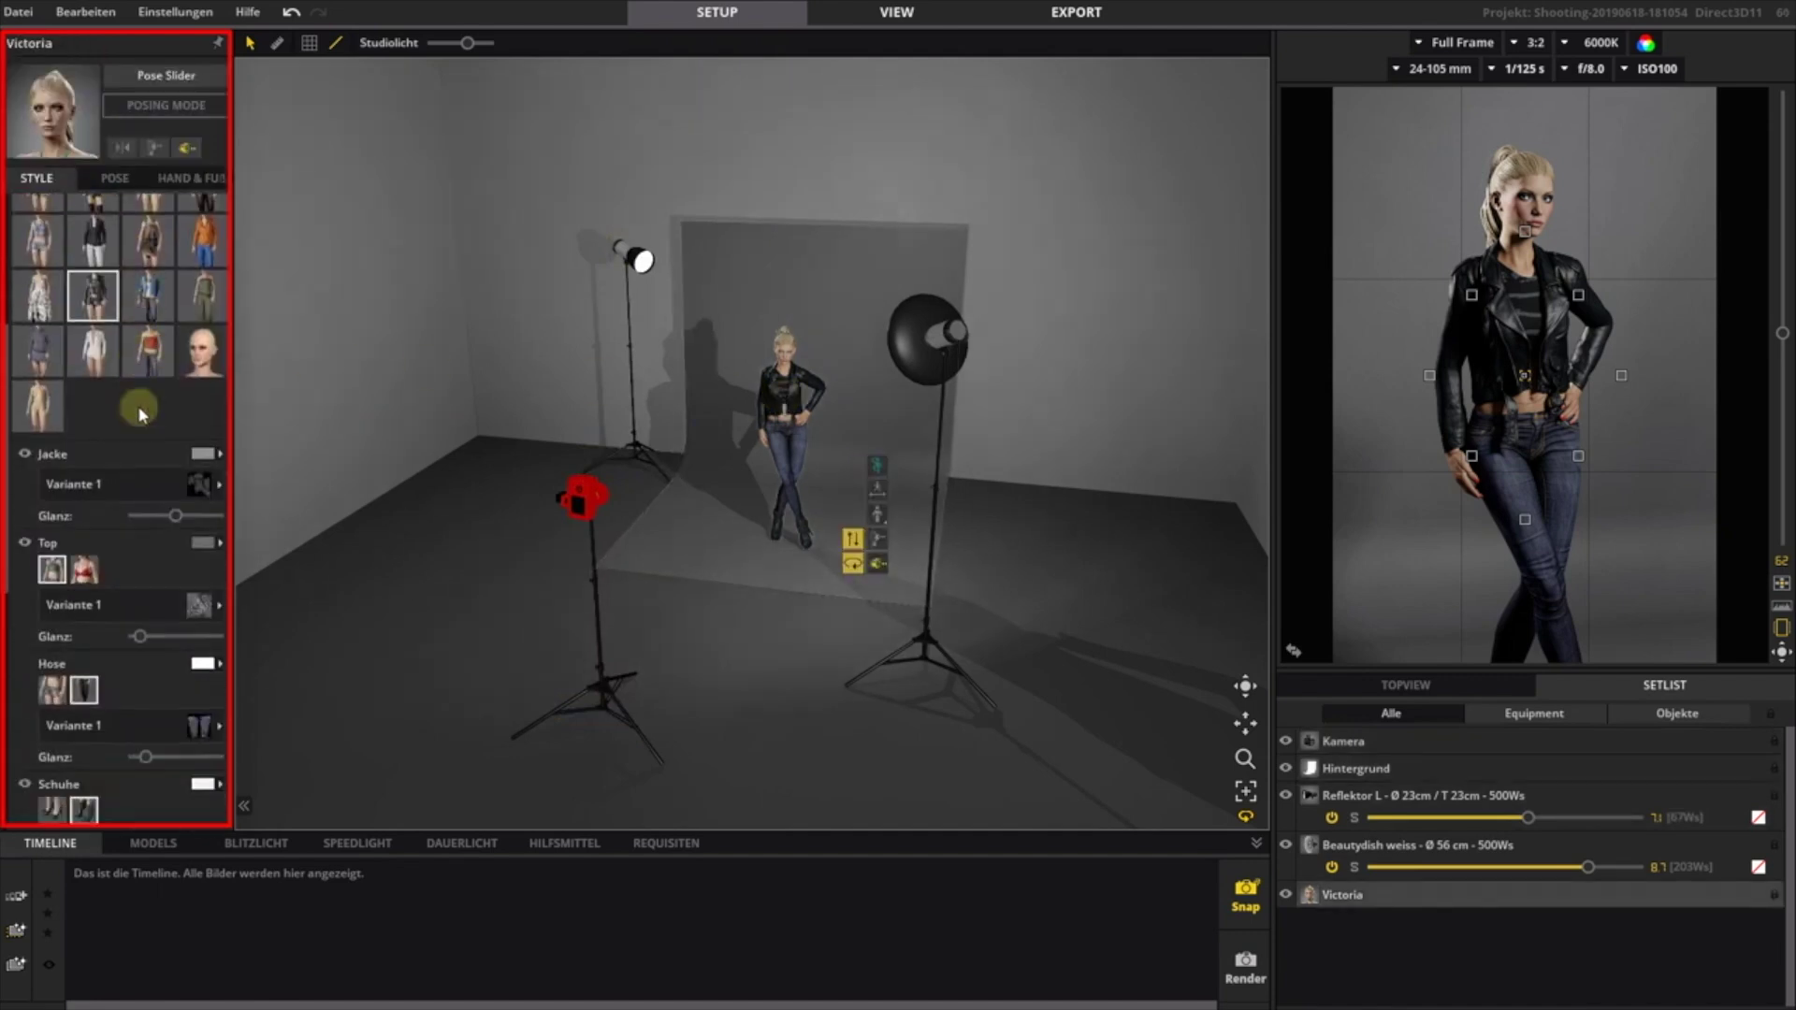
scroll(138, 406, up, 10)
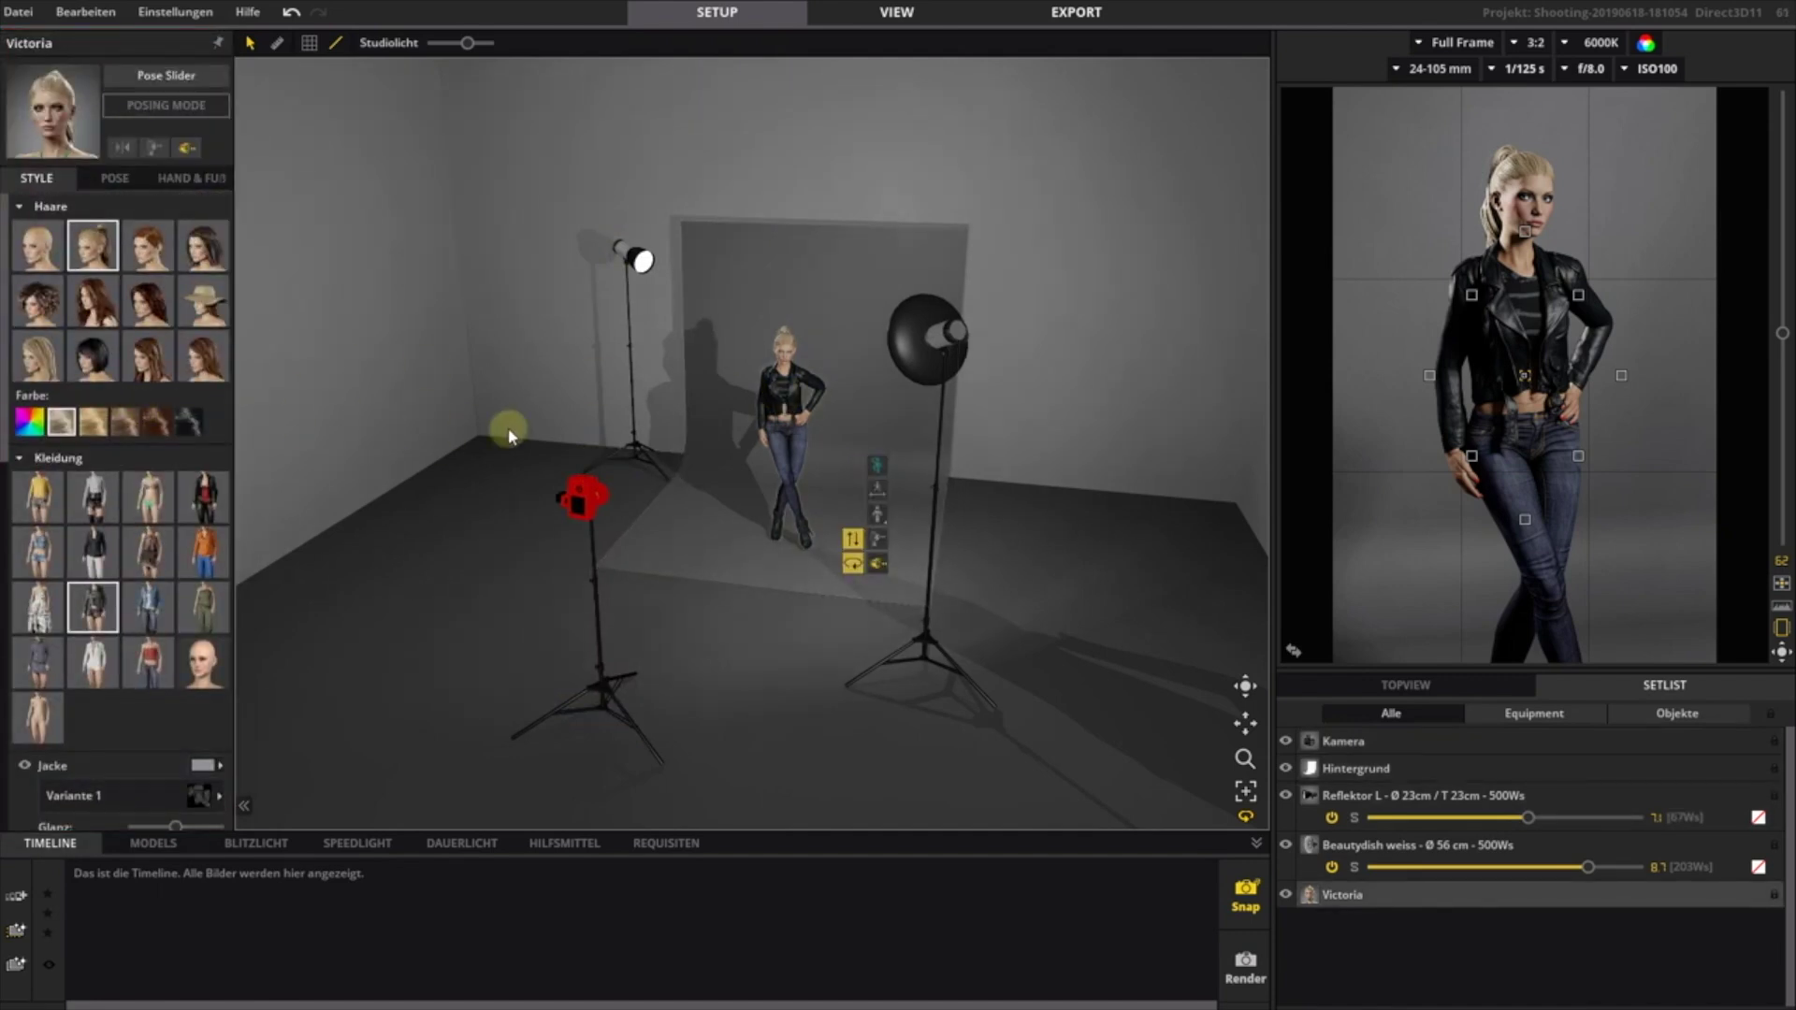
- Empty the studio set so that only the camera is left
right_drag(798, 692, 836, 721)
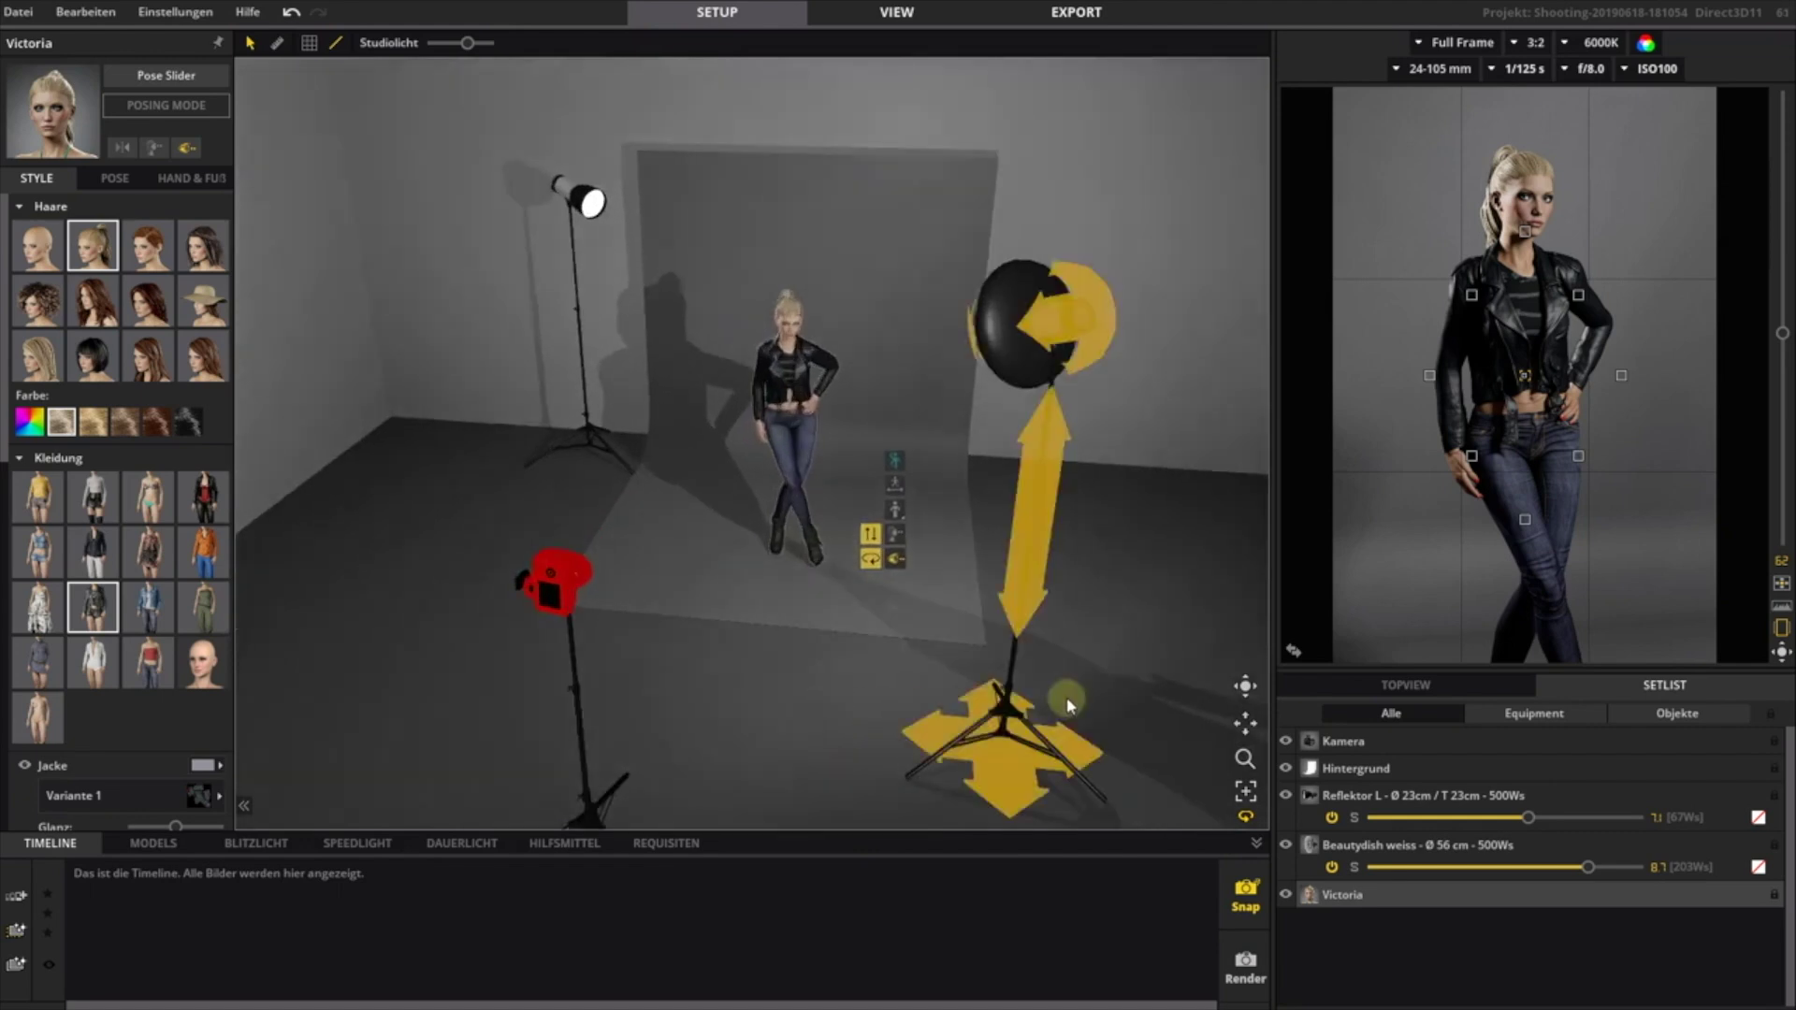
mouse_move(1248, 682)
mouse_down()
mouse_move(1153, 677)
mouse_move(1233, 677)
mouse_move(1239, 734)
mouse_up()
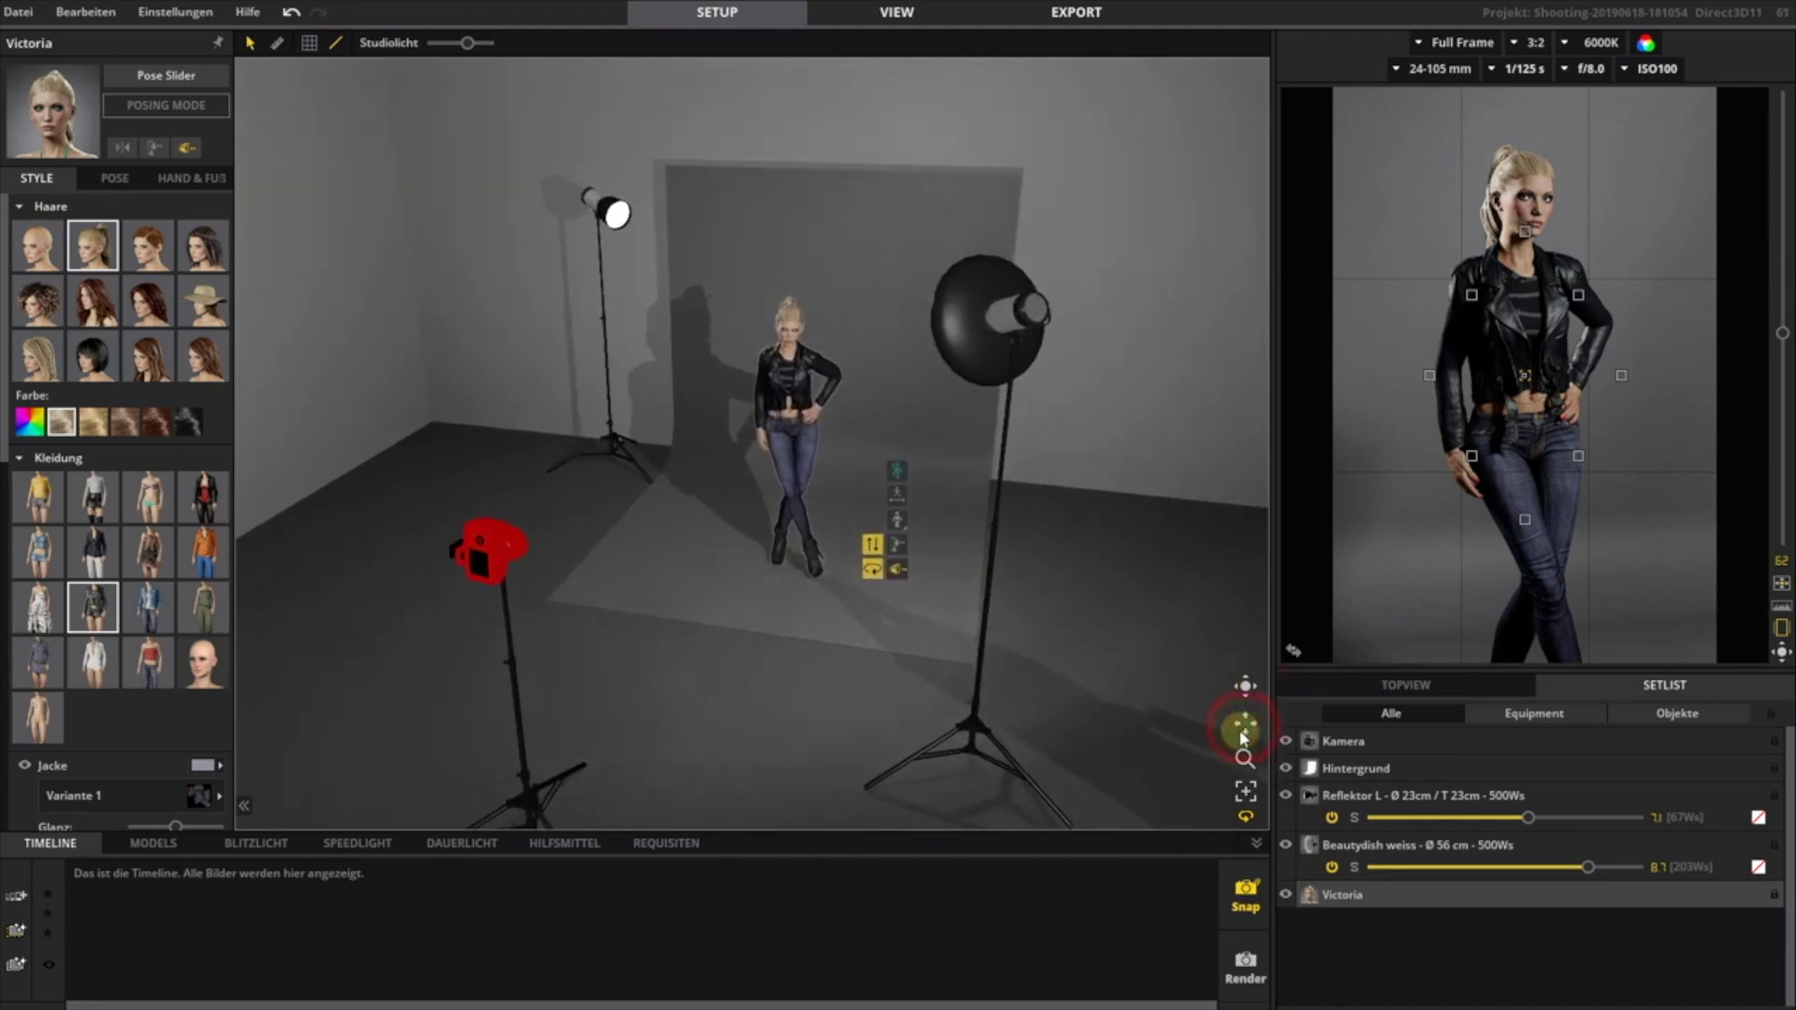
click(93, 13)
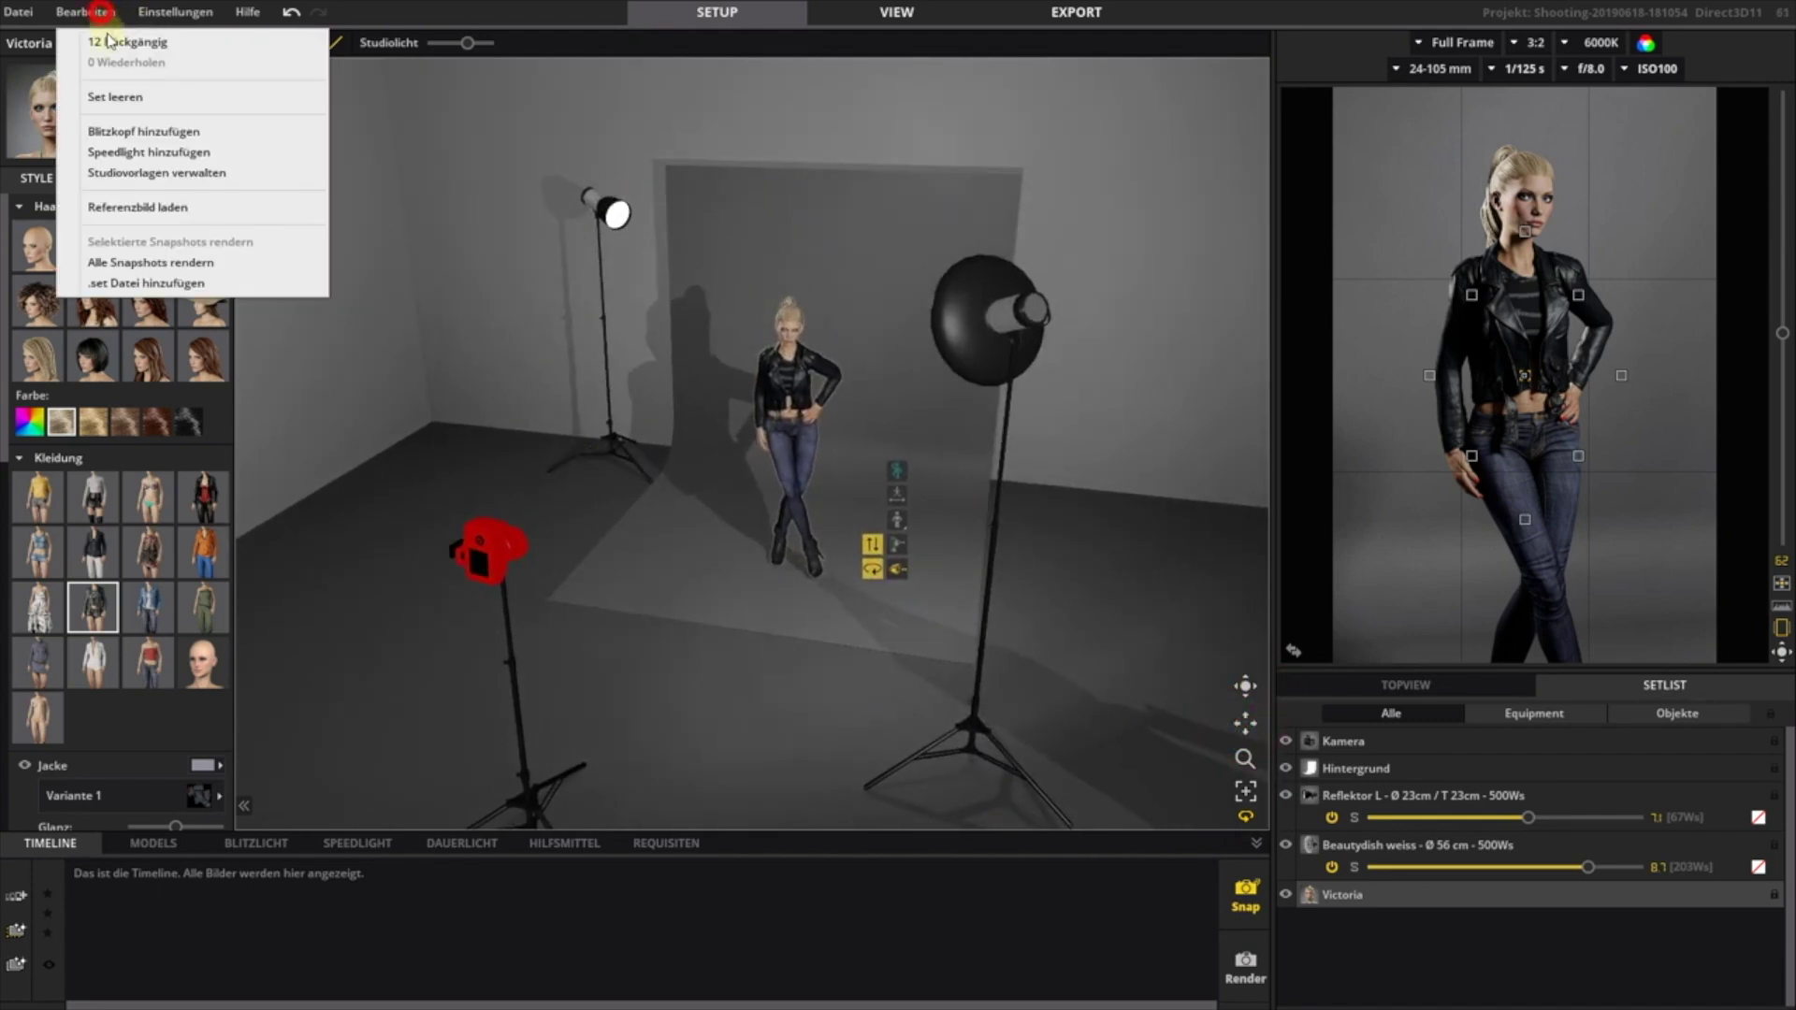
click(126, 92)
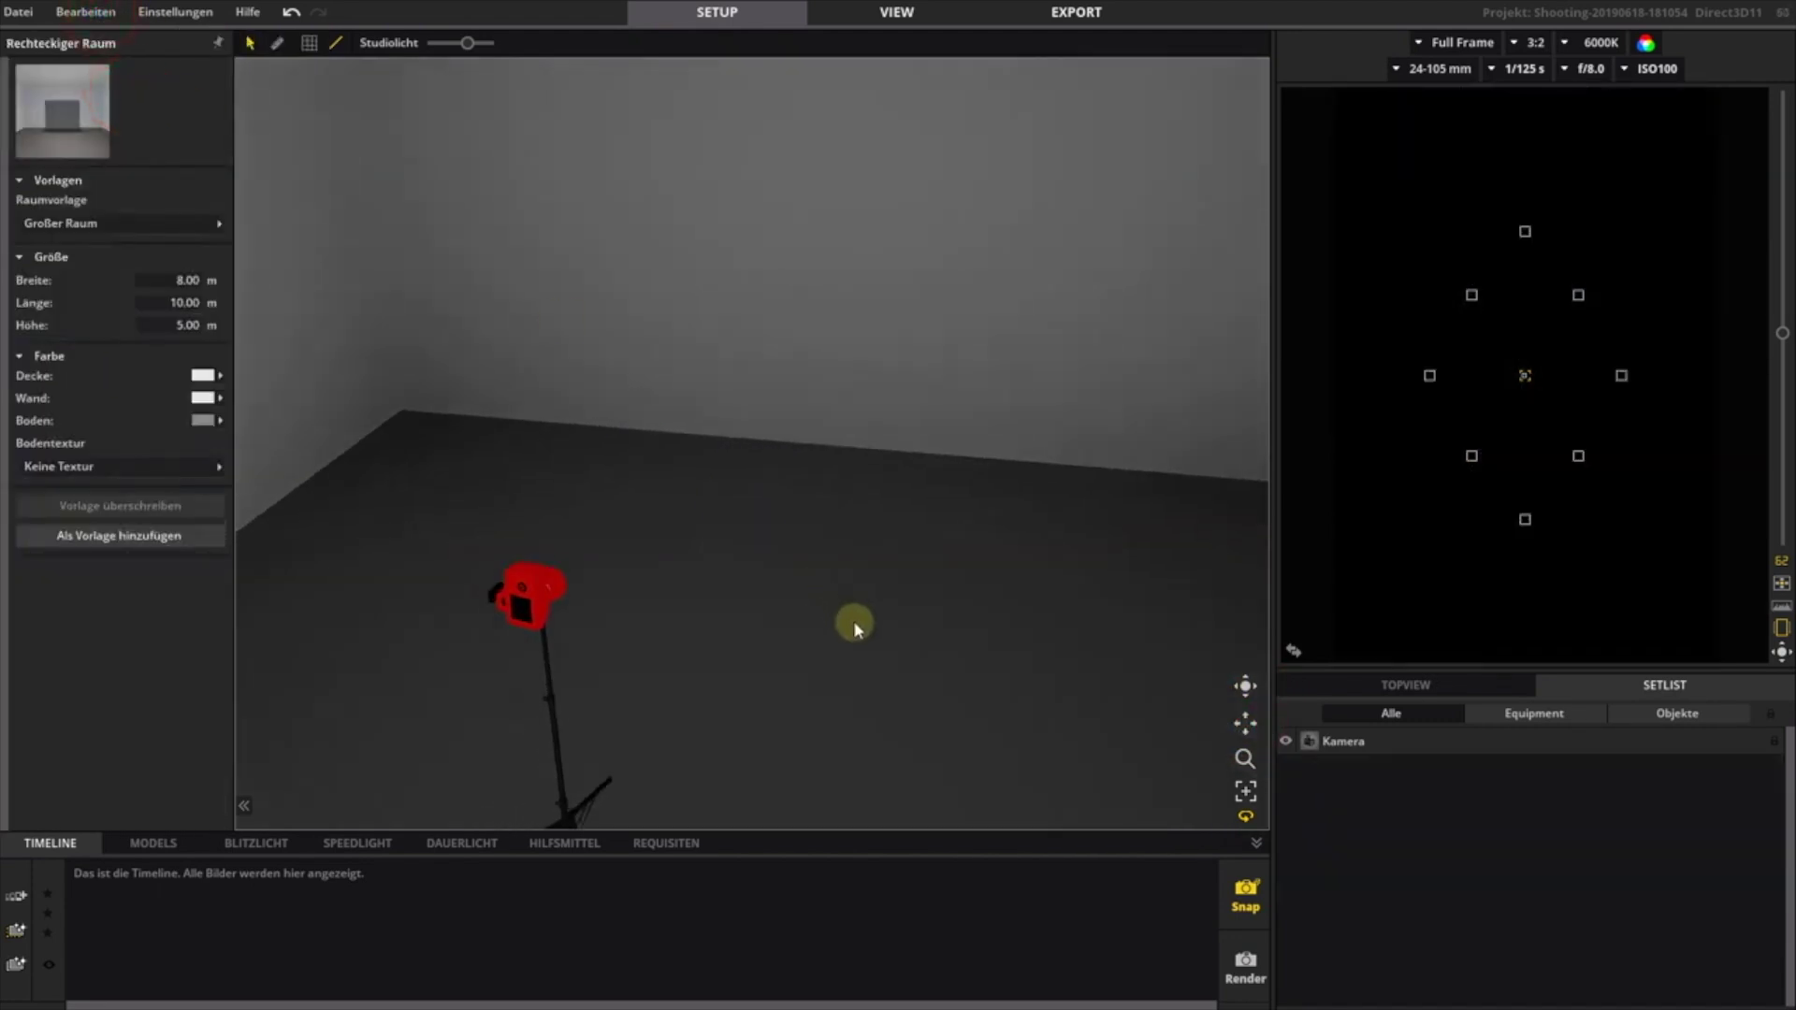
- Place the model Victoria on the studio floor in front of the camera
click(155, 844)
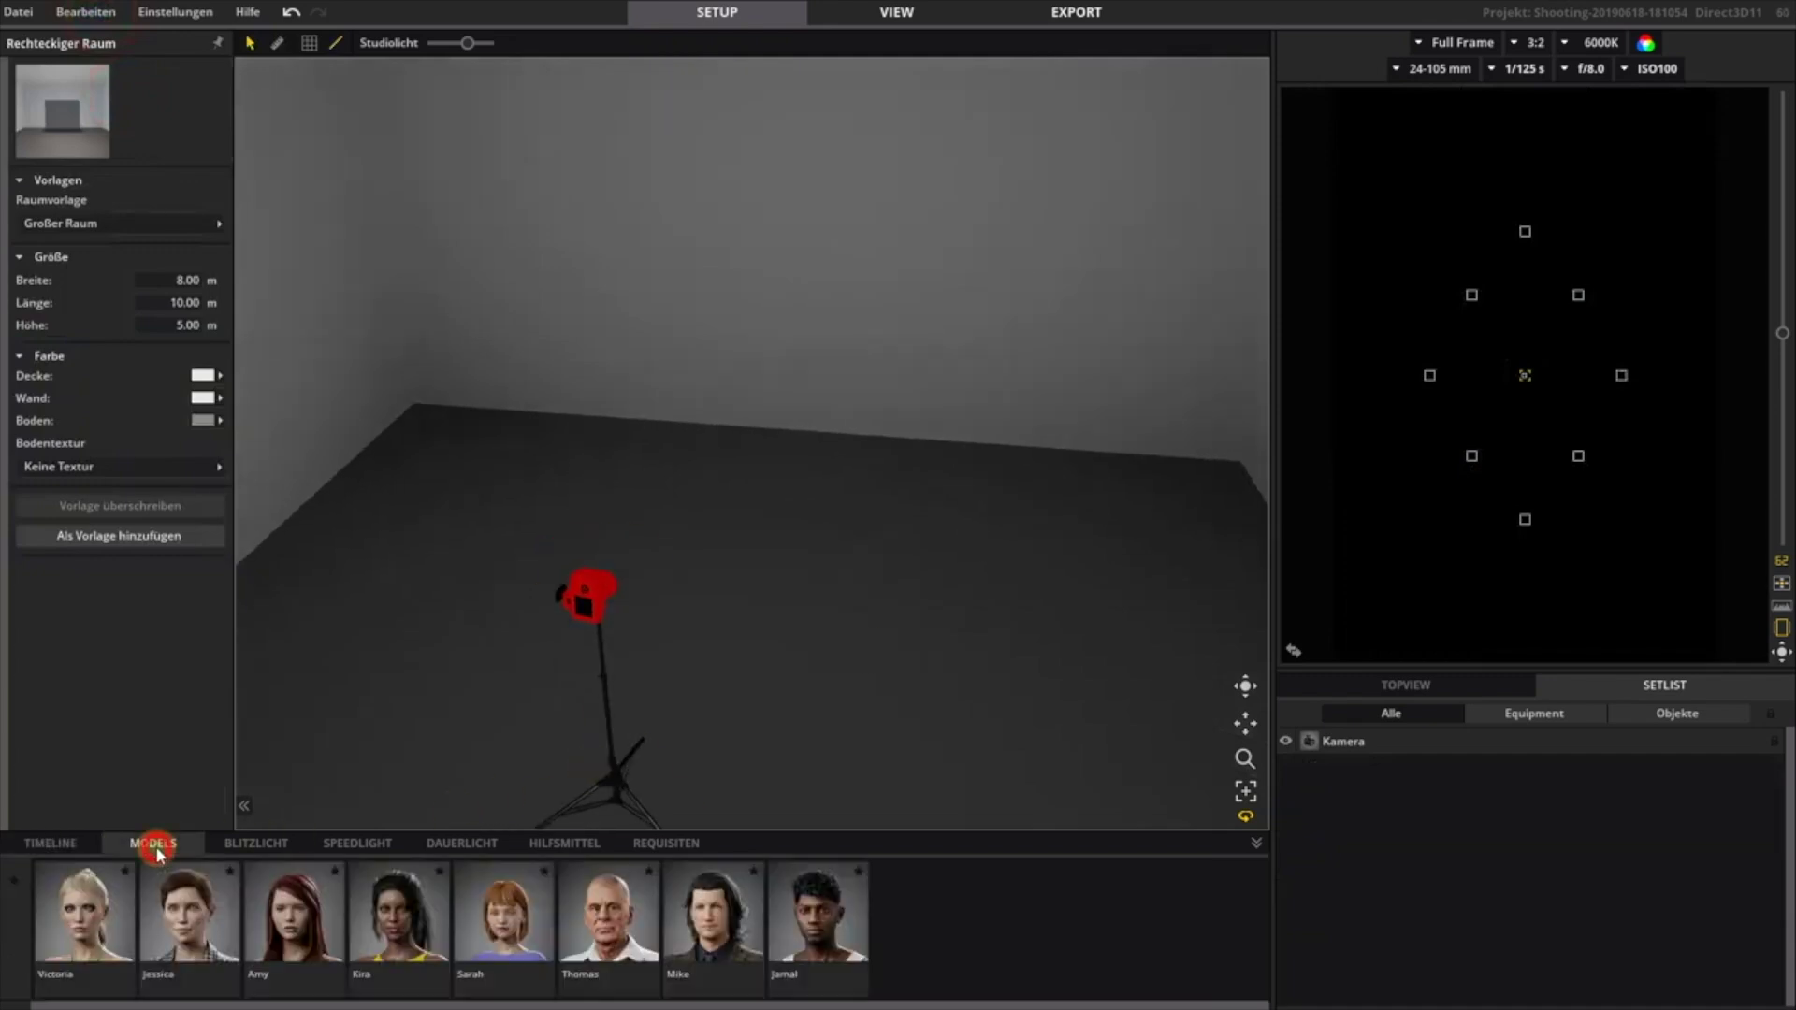
drag(95, 942, 726, 625)
drag(858, 682, 894, 725)
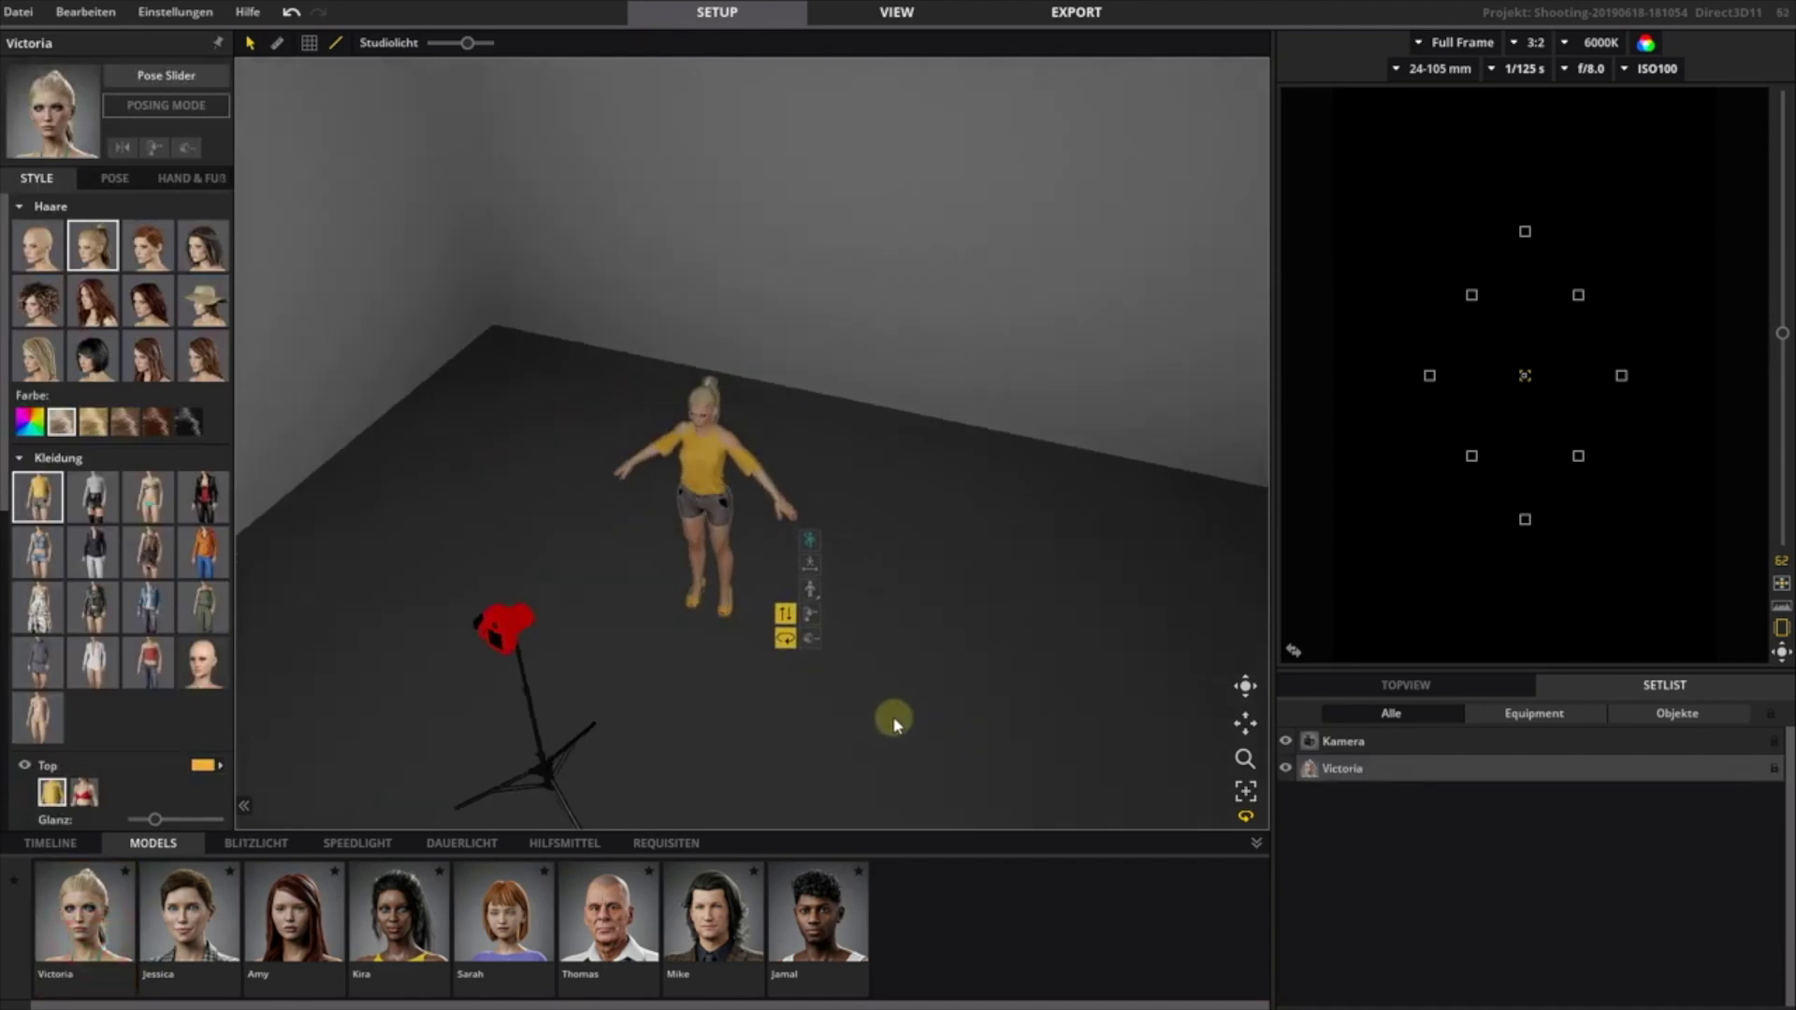
- Add a white 56 cm beauty dish studio flash beside the camera, facing Victoria
click(248, 845)
drag(1045, 937, 900, 720)
drag(810, 655, 815, 561)
right_drag(815, 562, 733, 604)
- Dress Victoria in the strapless green jumpsuit
click(747, 453)
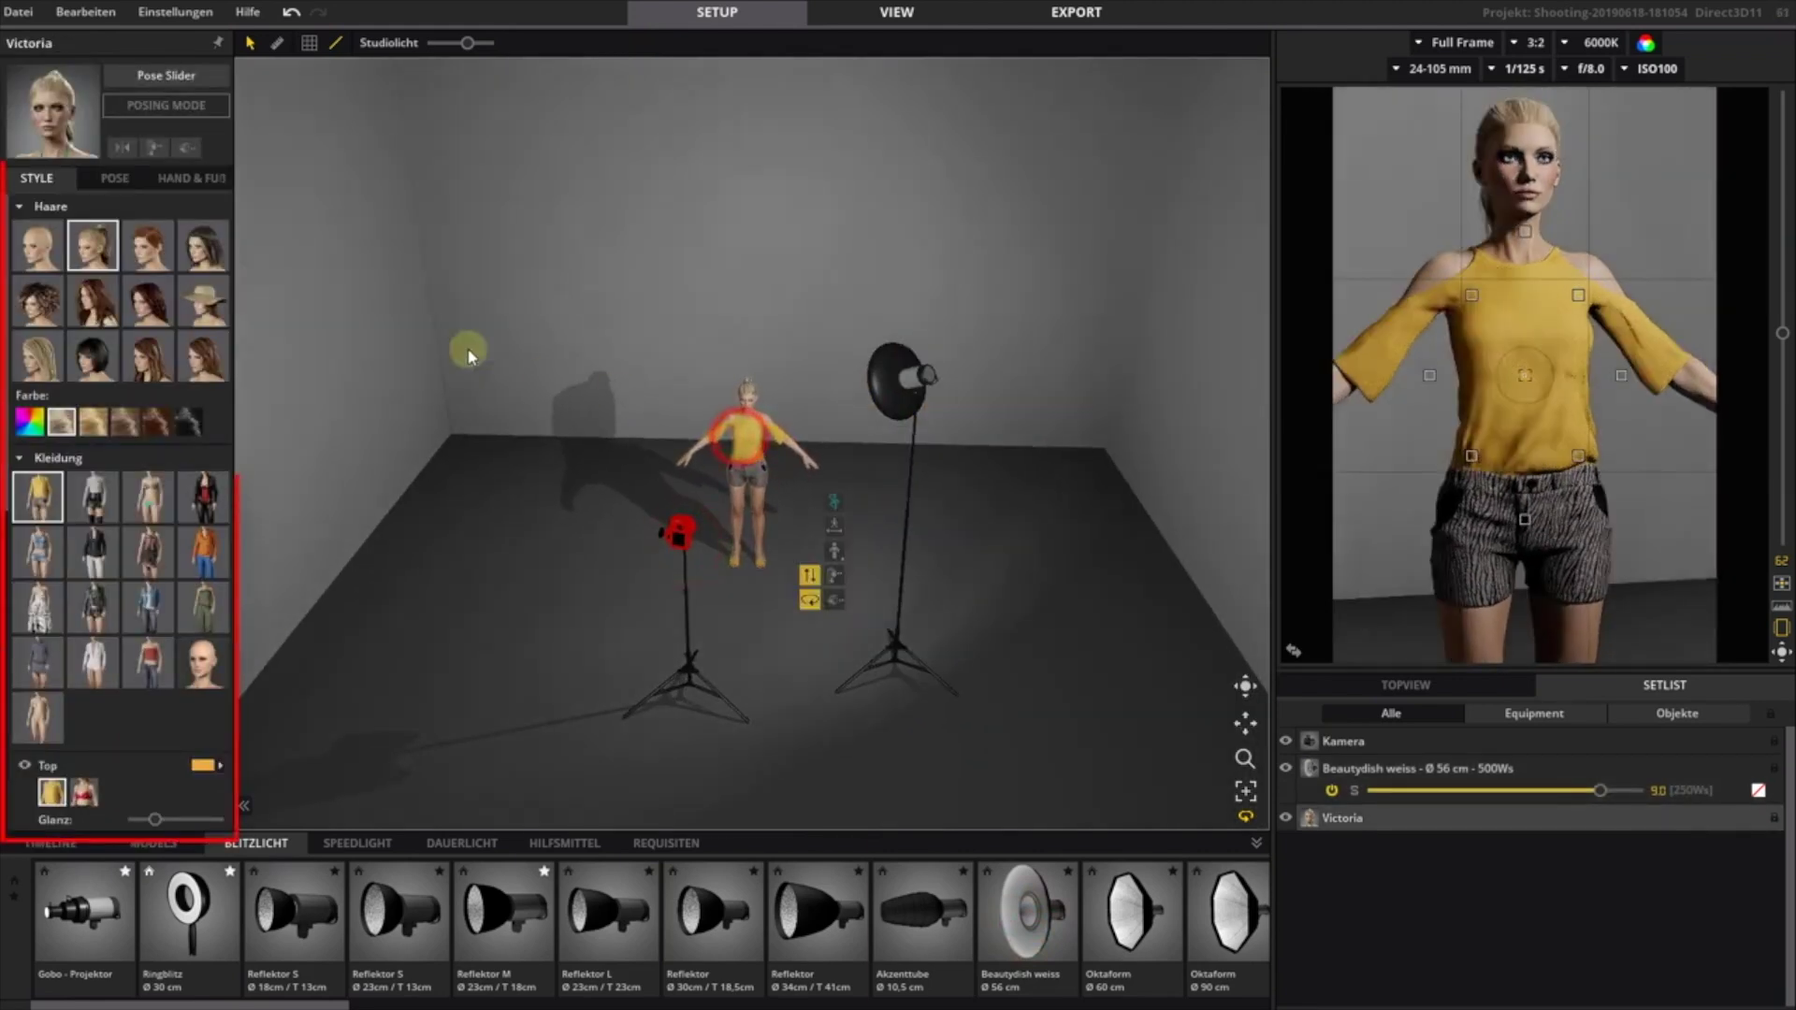
click(138, 559)
click(215, 614)
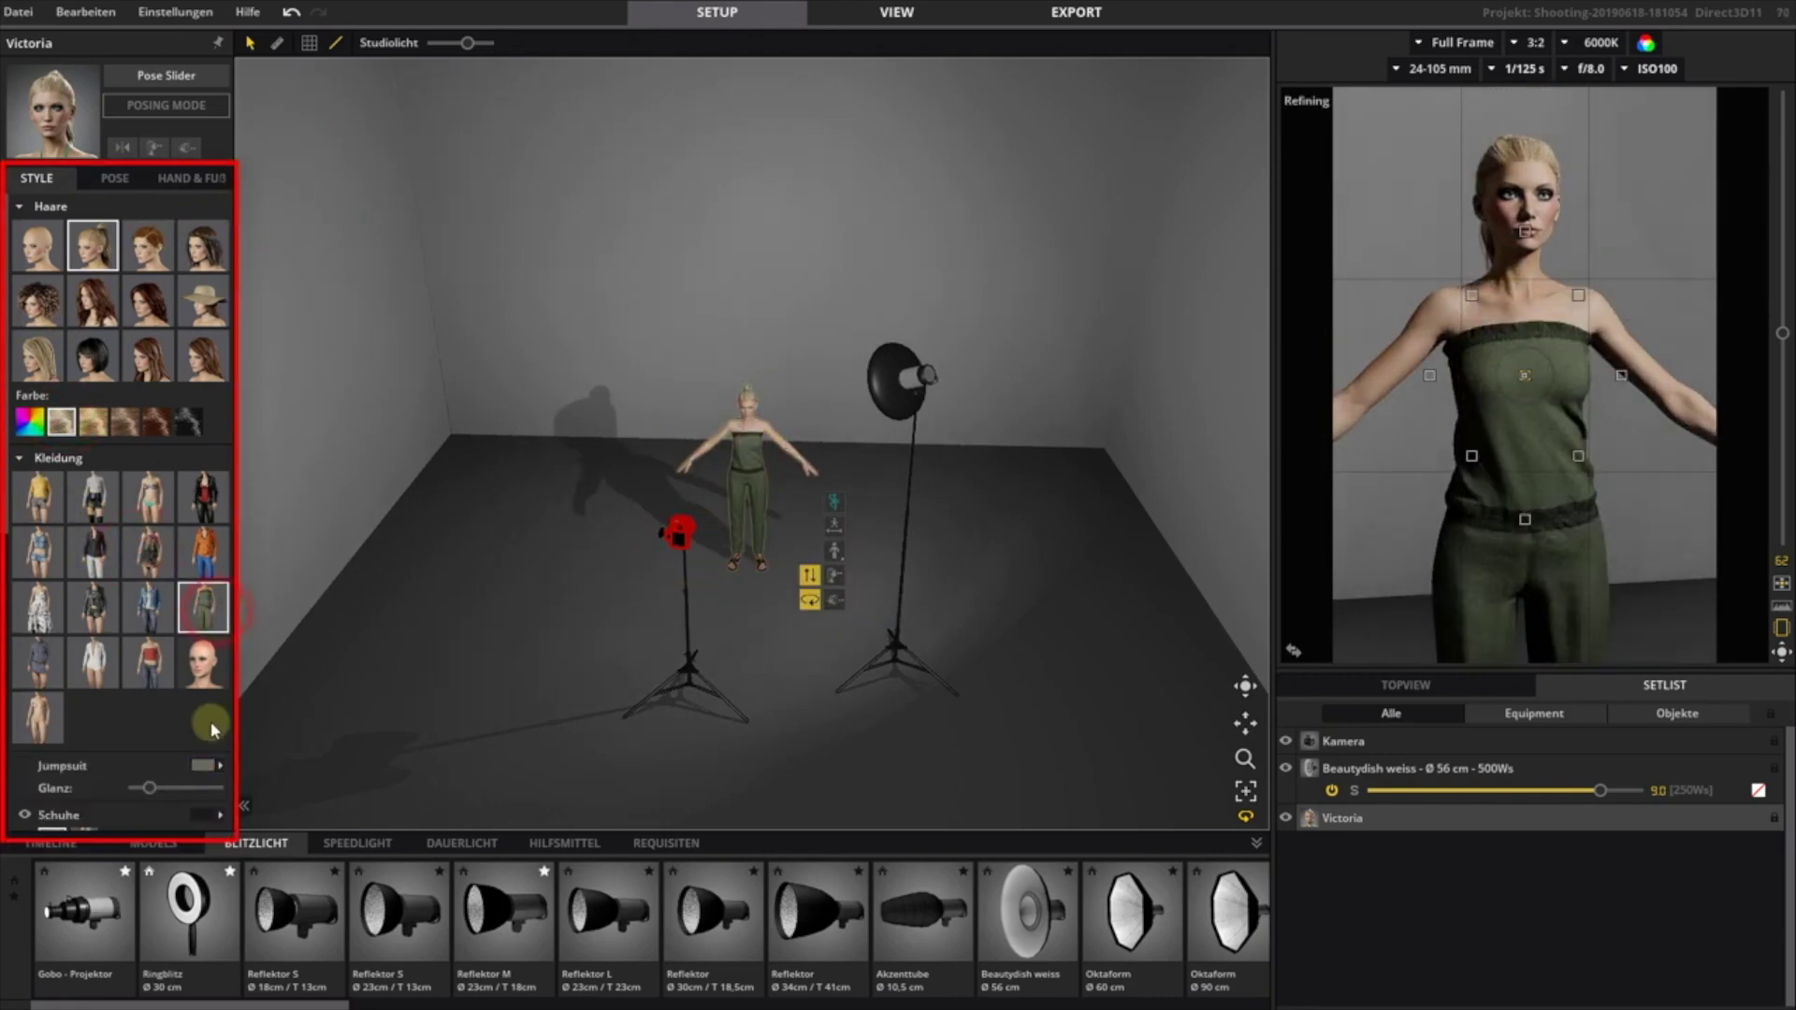
- Recolour Victoria's jumpsuit to the pink tone F57A7A and give her the second eye colour of the first row
click(206, 769)
drag(336, 654, 337, 592)
drag(442, 718, 445, 584)
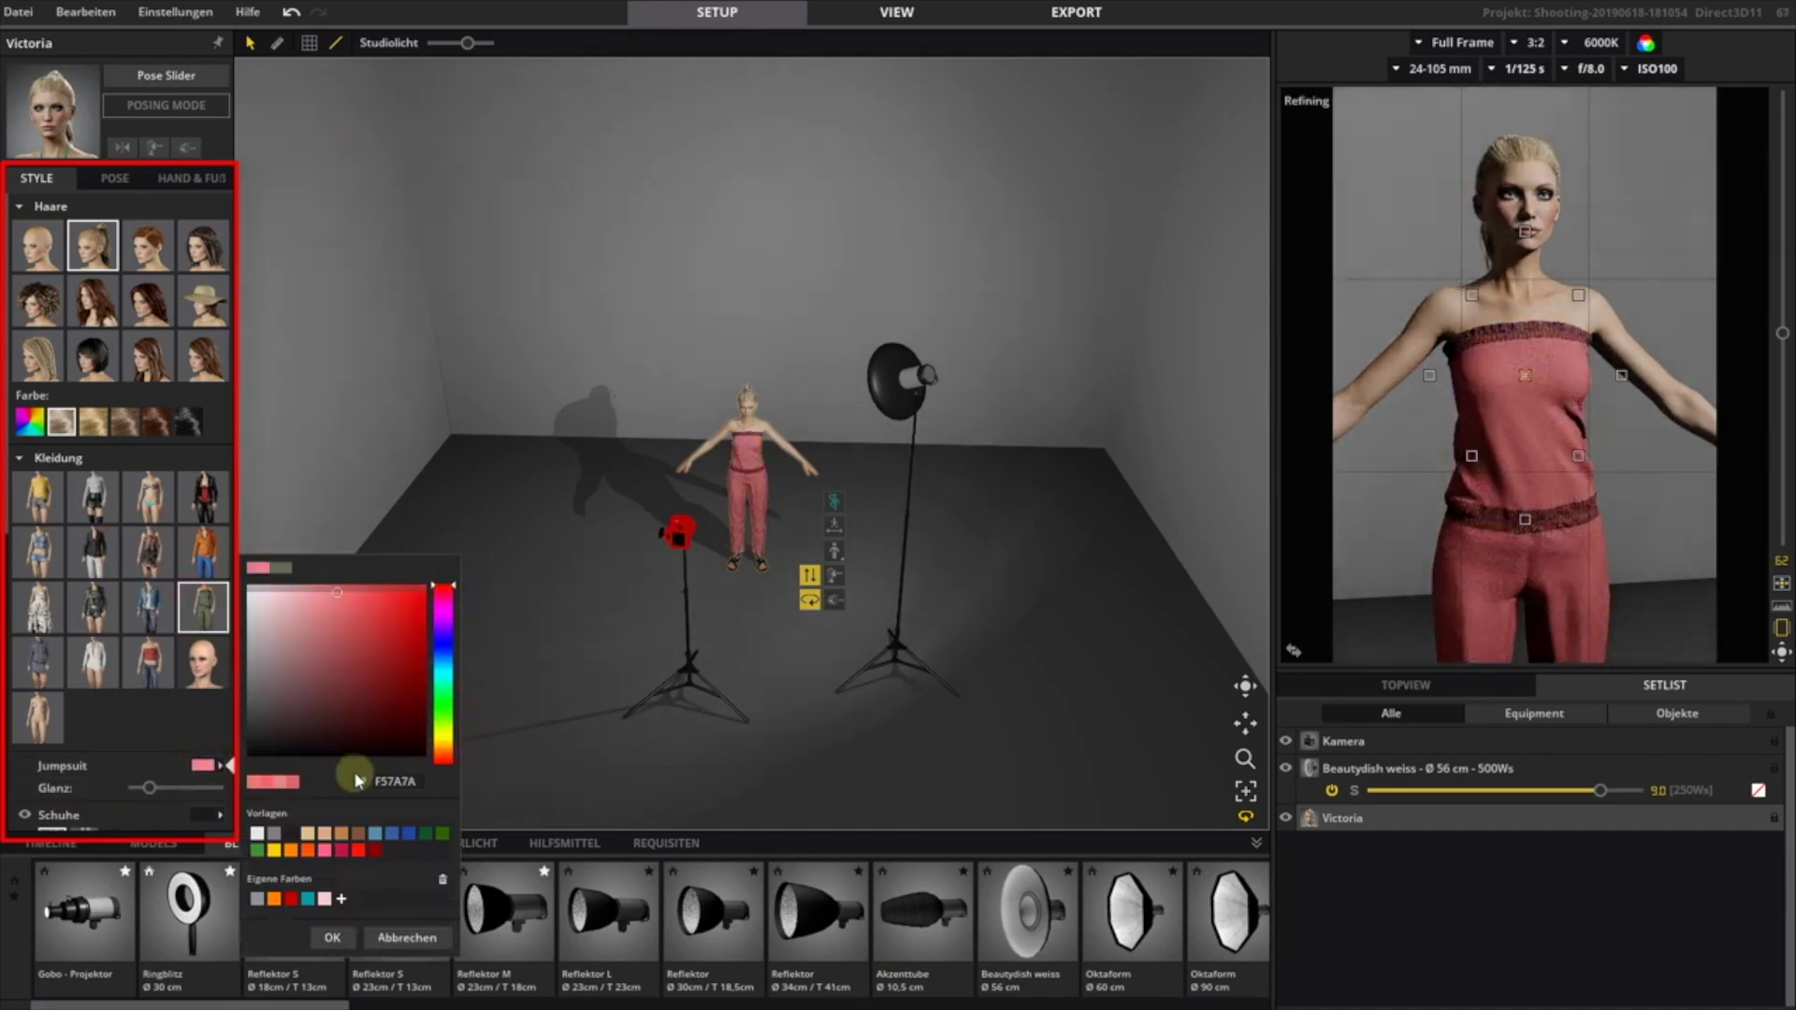
click(330, 932)
scroll(148, 749, down, 5)
click(61, 702)
- Place the wooden prop Flache Kiste at Victoria's feet, at about X 3.42 m, Y 3.03 m
drag(449, 704, 475, 719)
click(659, 843)
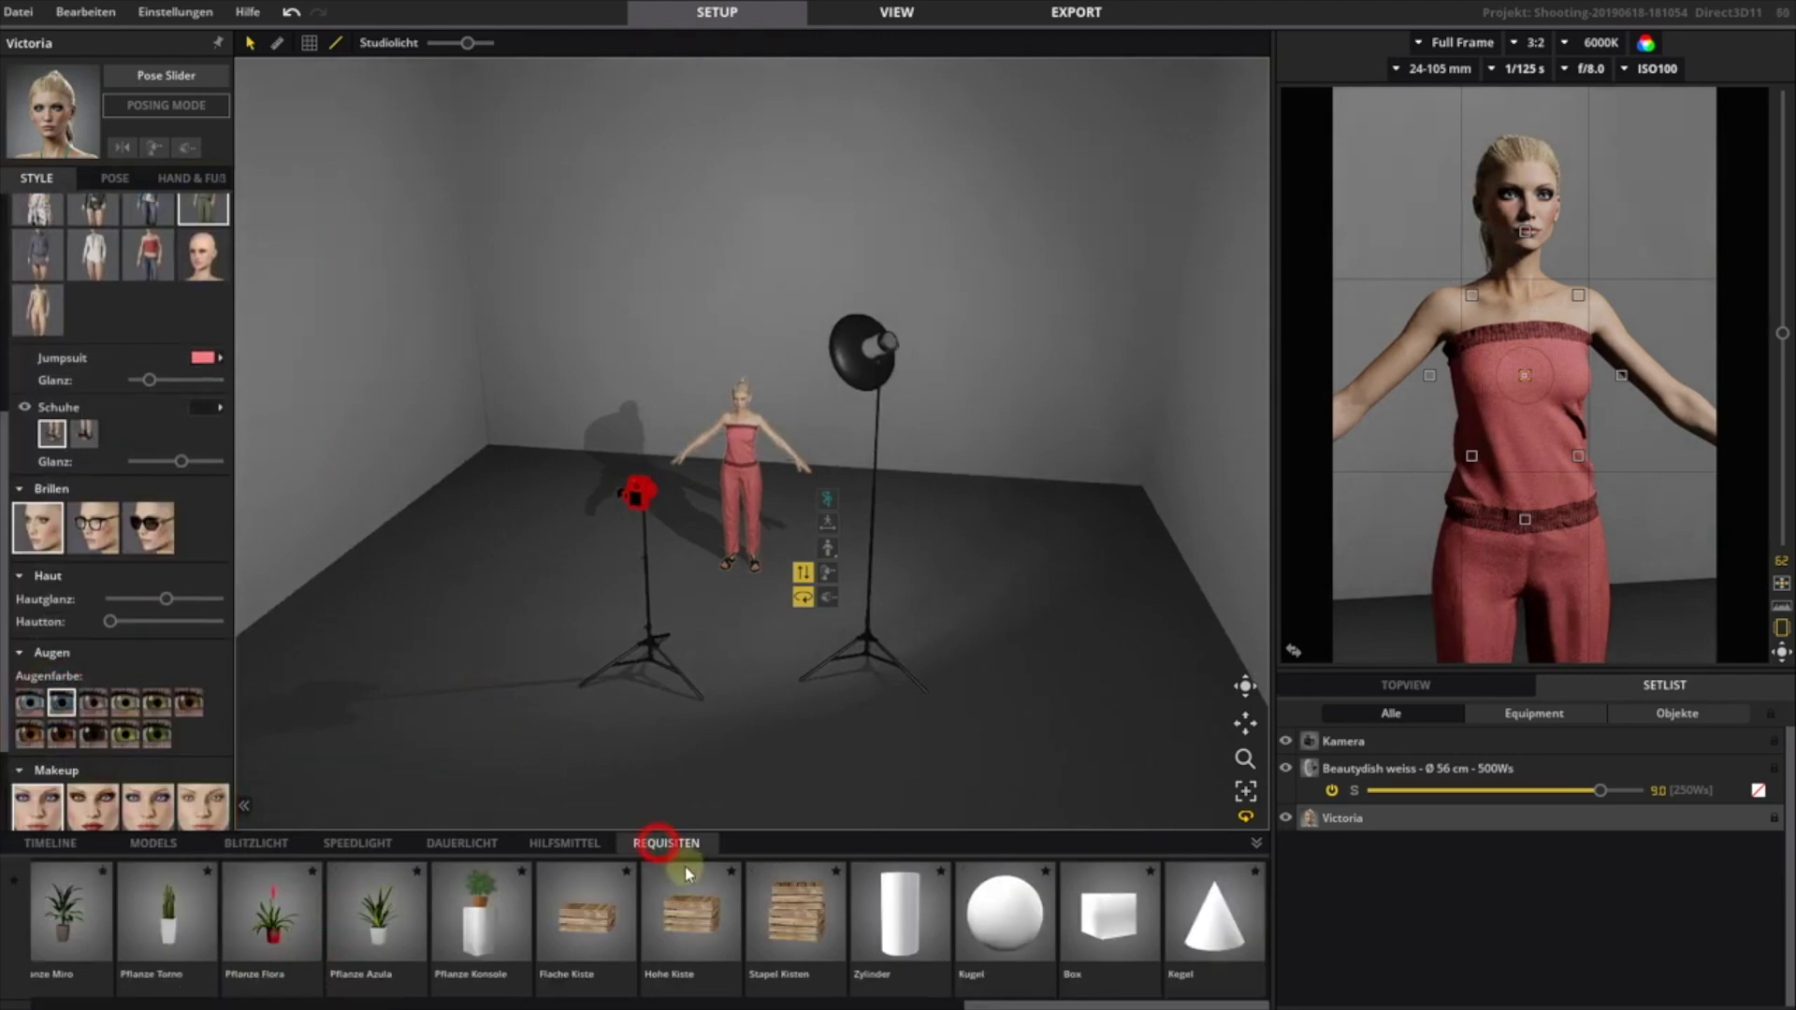
drag(602, 940, 718, 571)
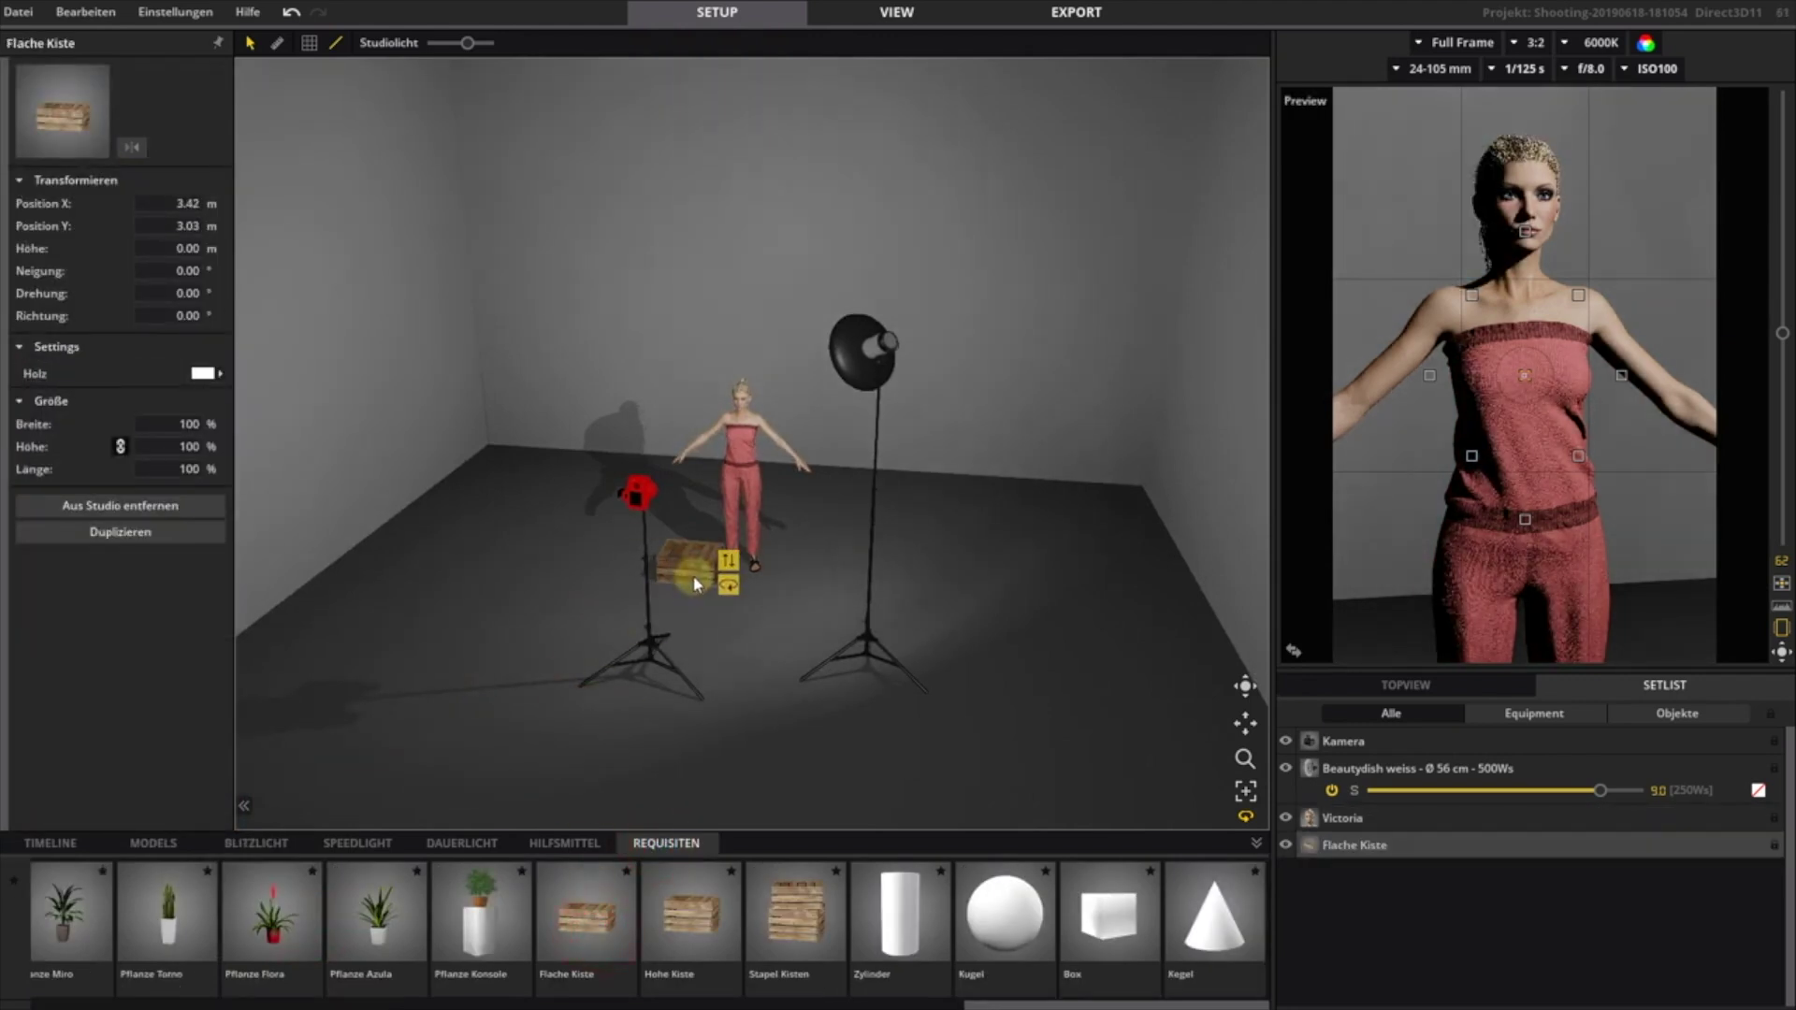
scroll(732, 683, up, 4)
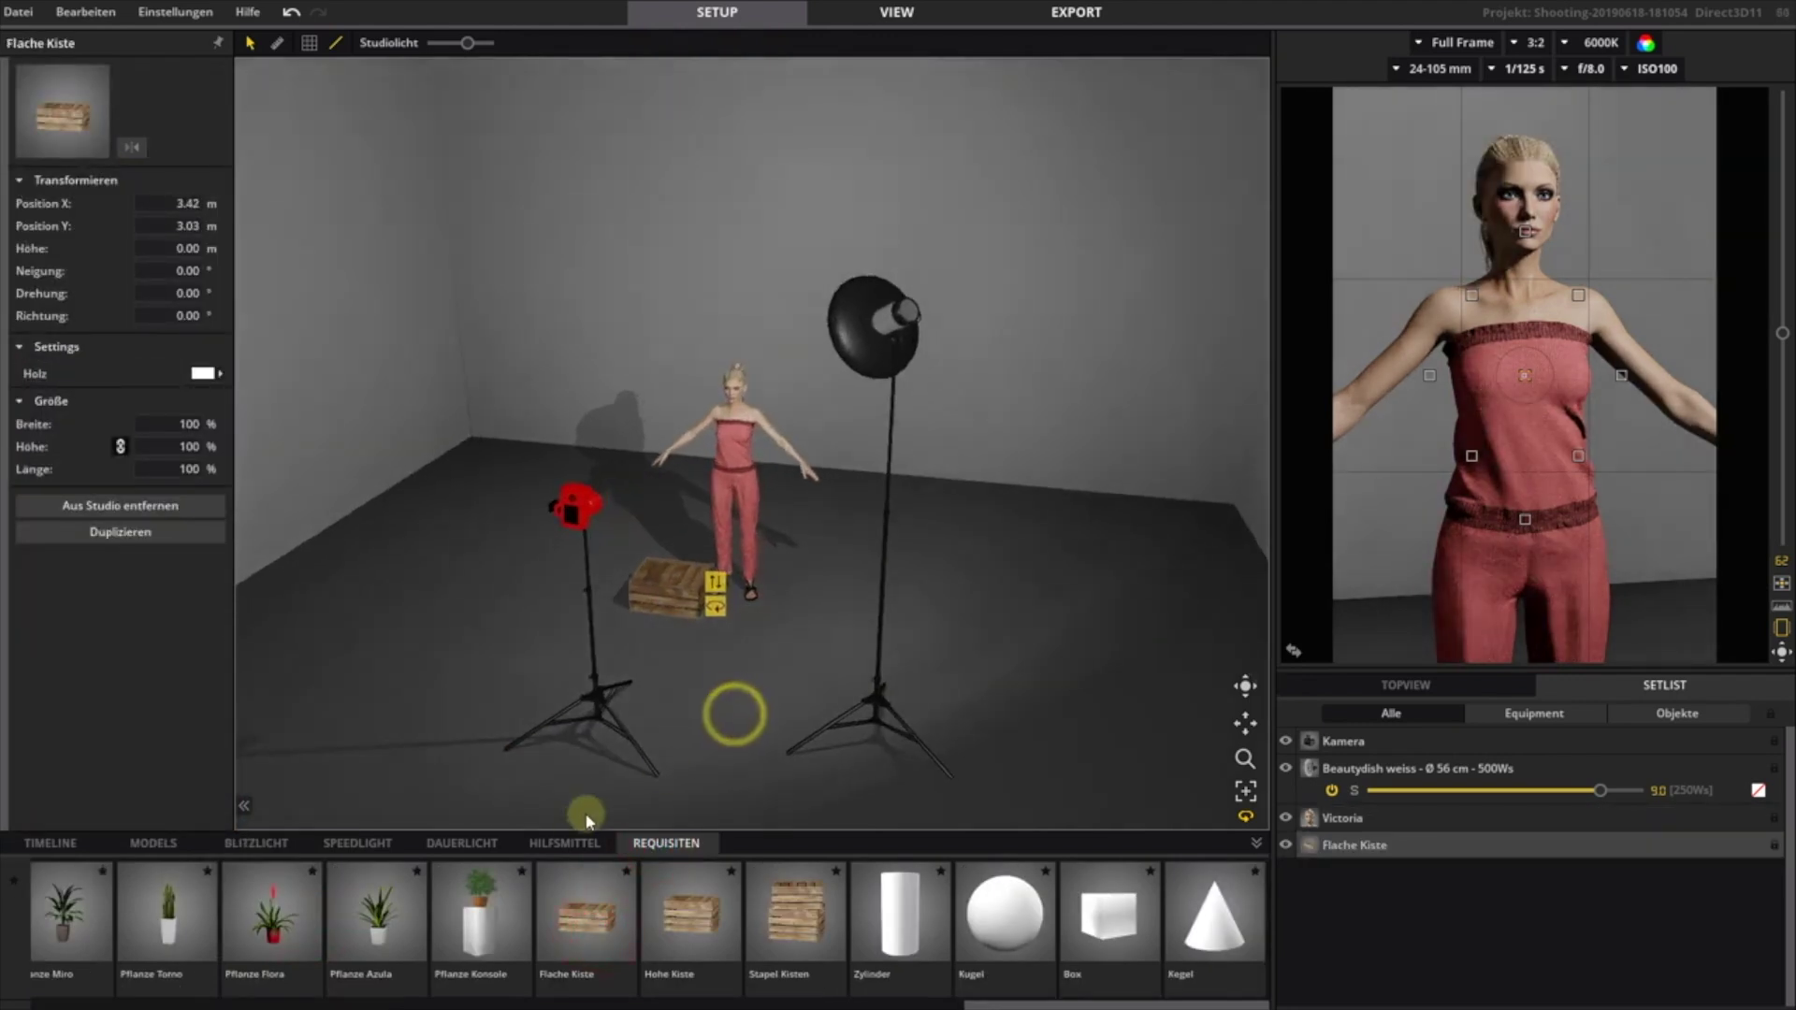
- Add a Hintergrund backdrop behind Victoria, and rotate the flat crate to about 42° at about X 3.61 m, Y 2.89 m
click(566, 842)
drag(103, 950, 815, 507)
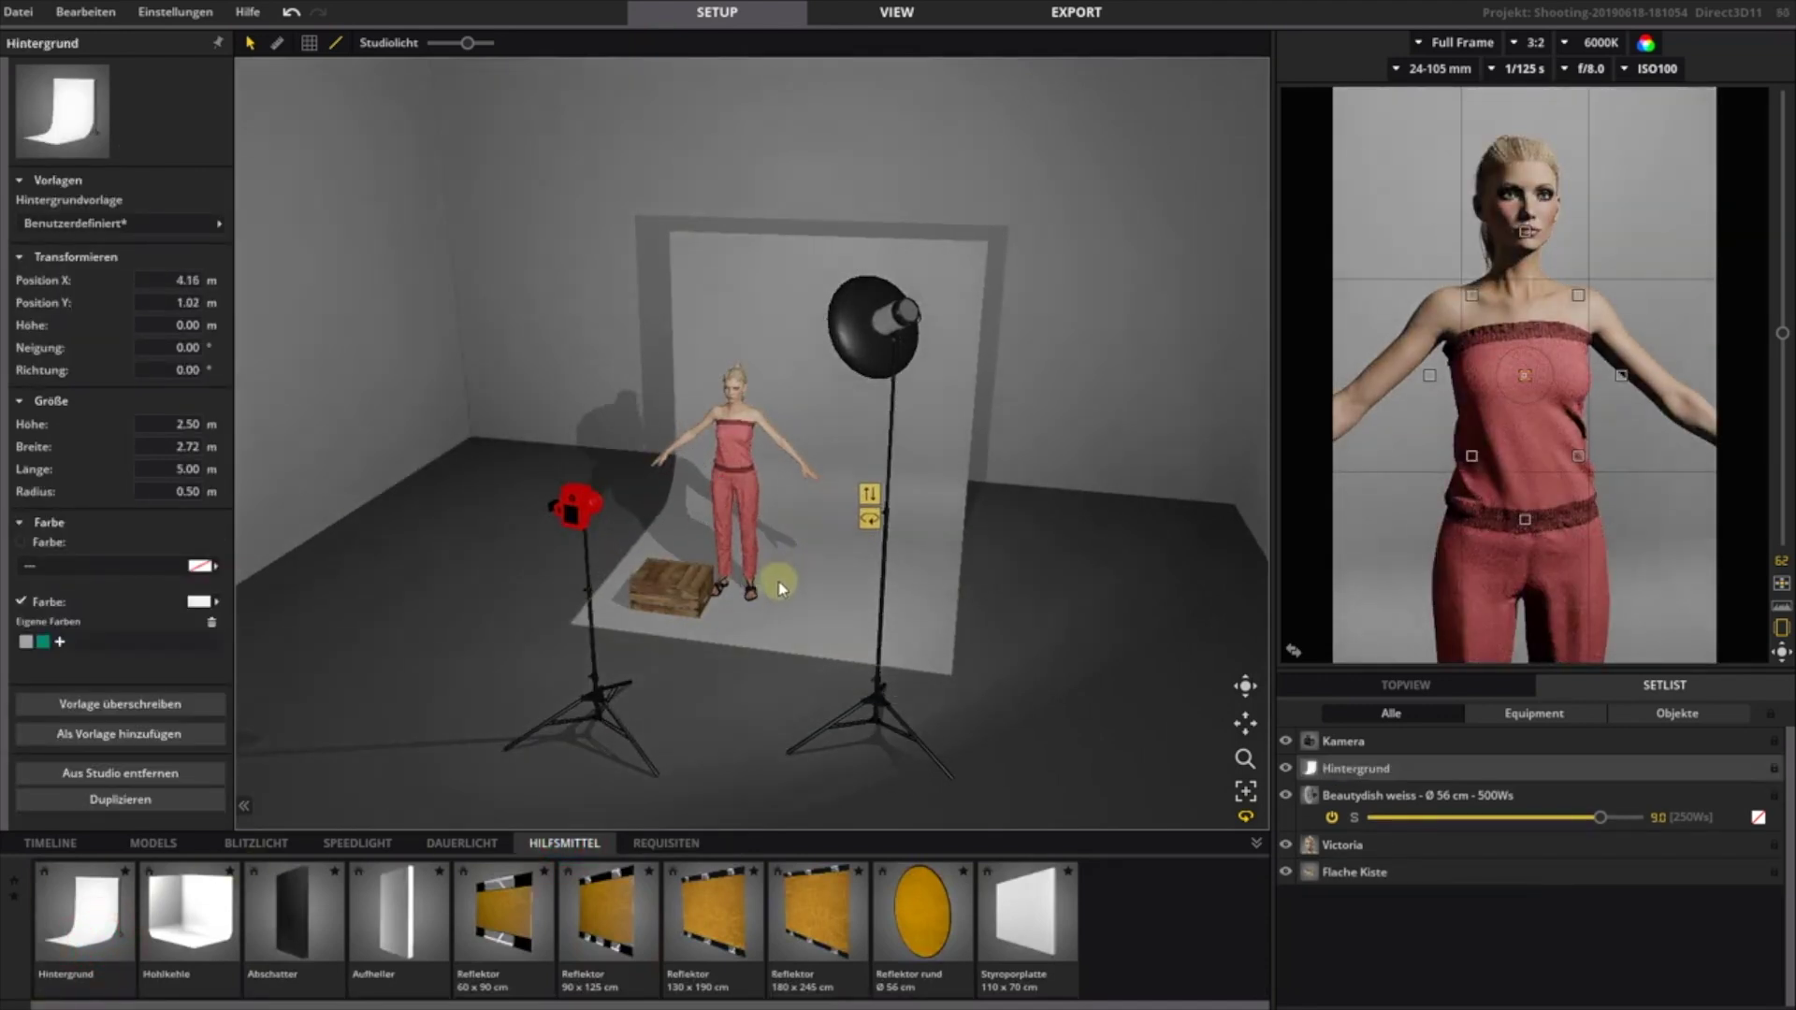
drag(697, 600, 762, 682)
drag(690, 595, 701, 595)
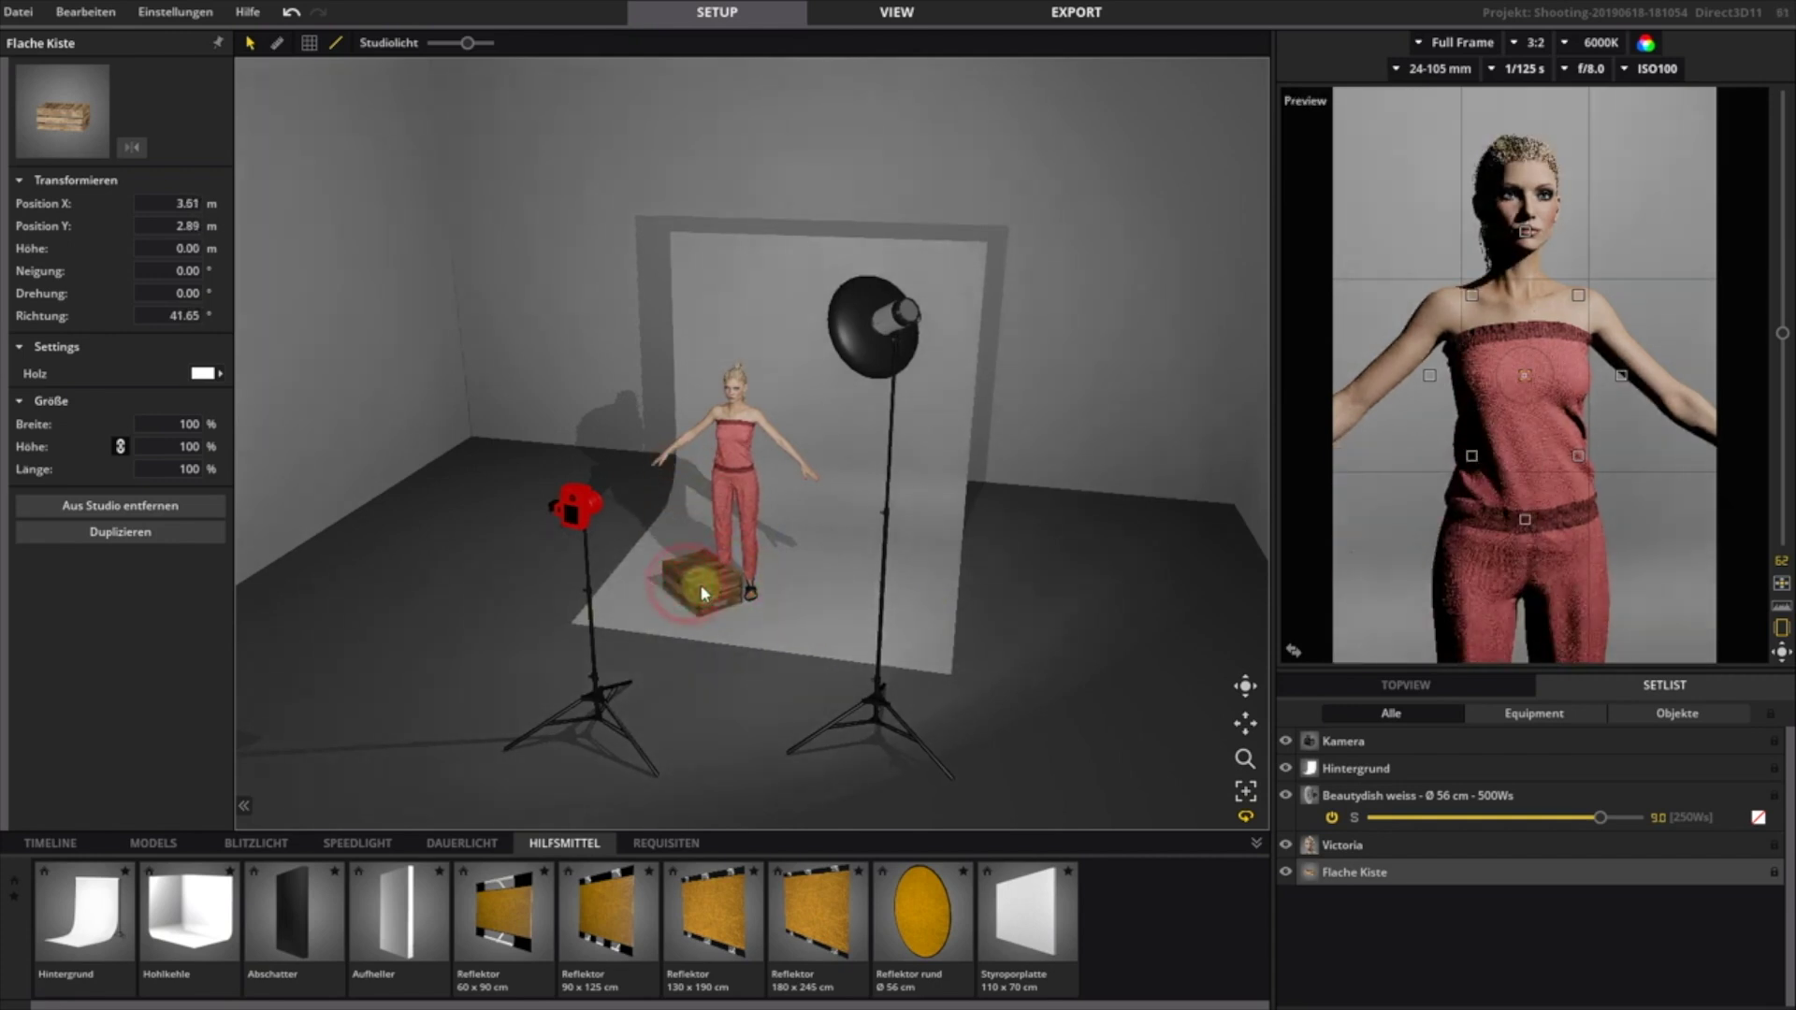
- Give Victoria the standing pose that leans forward with one foot on the crate, second in the fifth row of standing poses
click(739, 468)
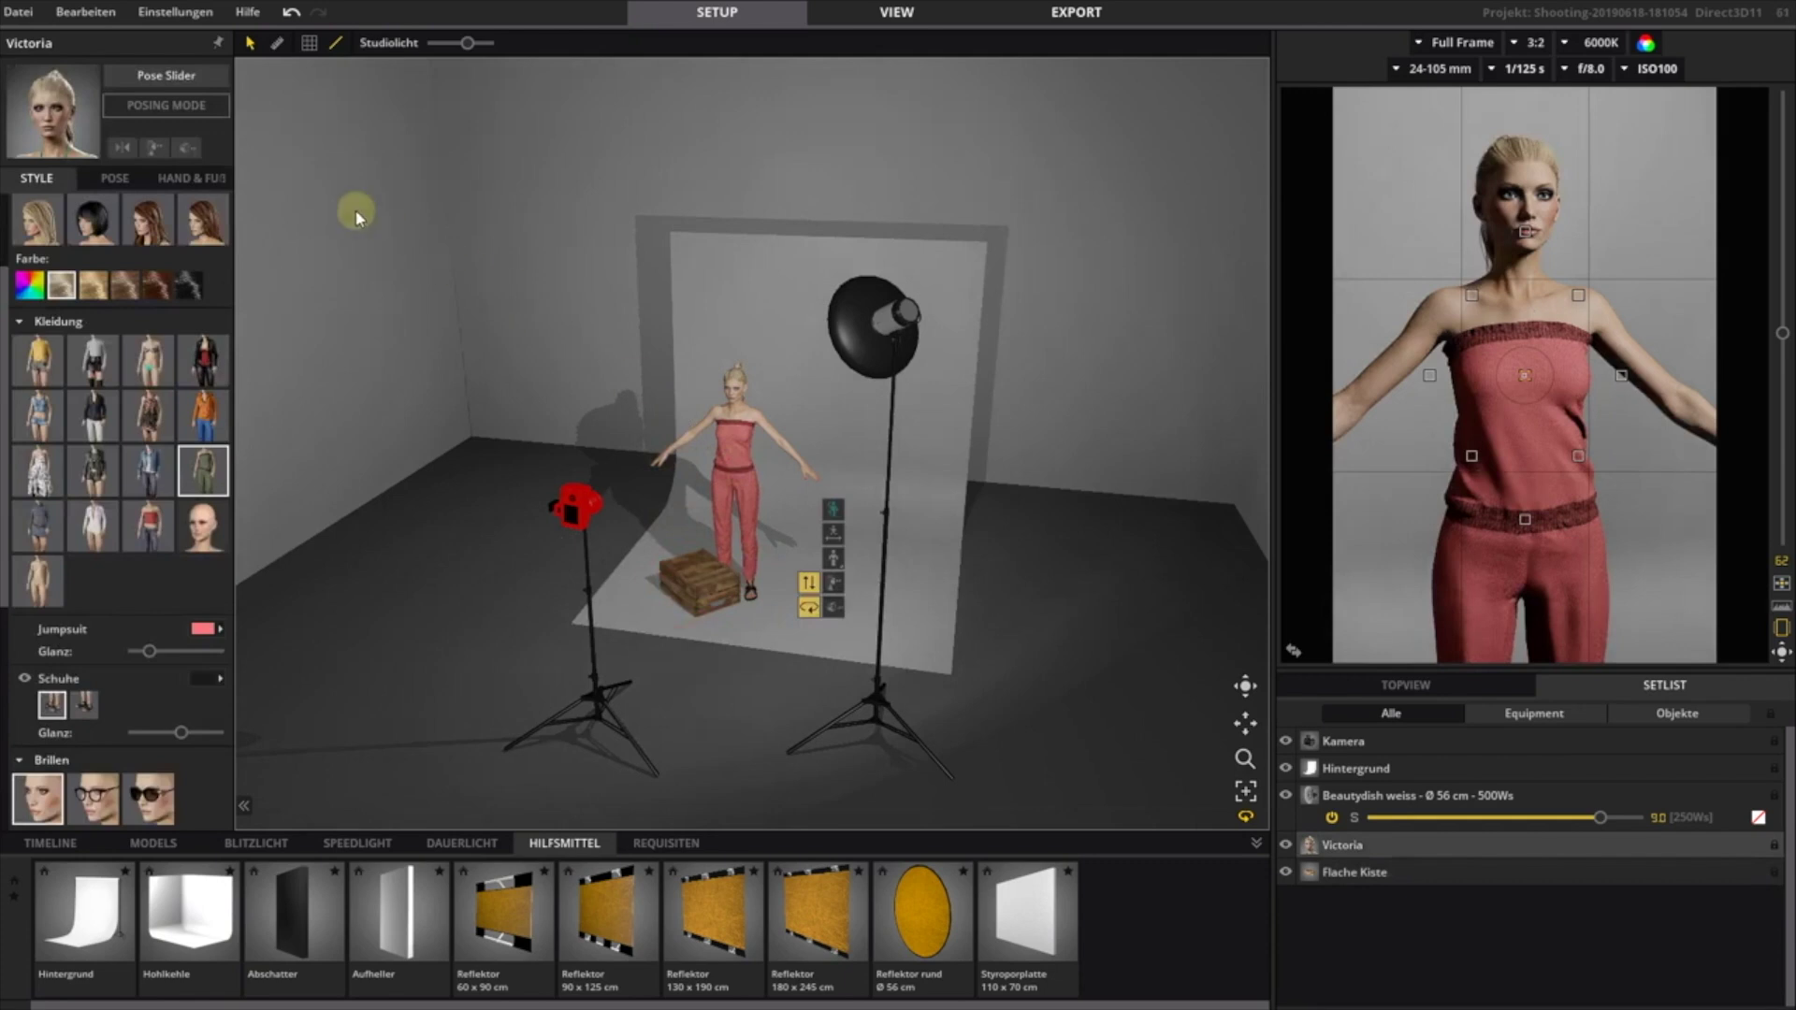
click(116, 178)
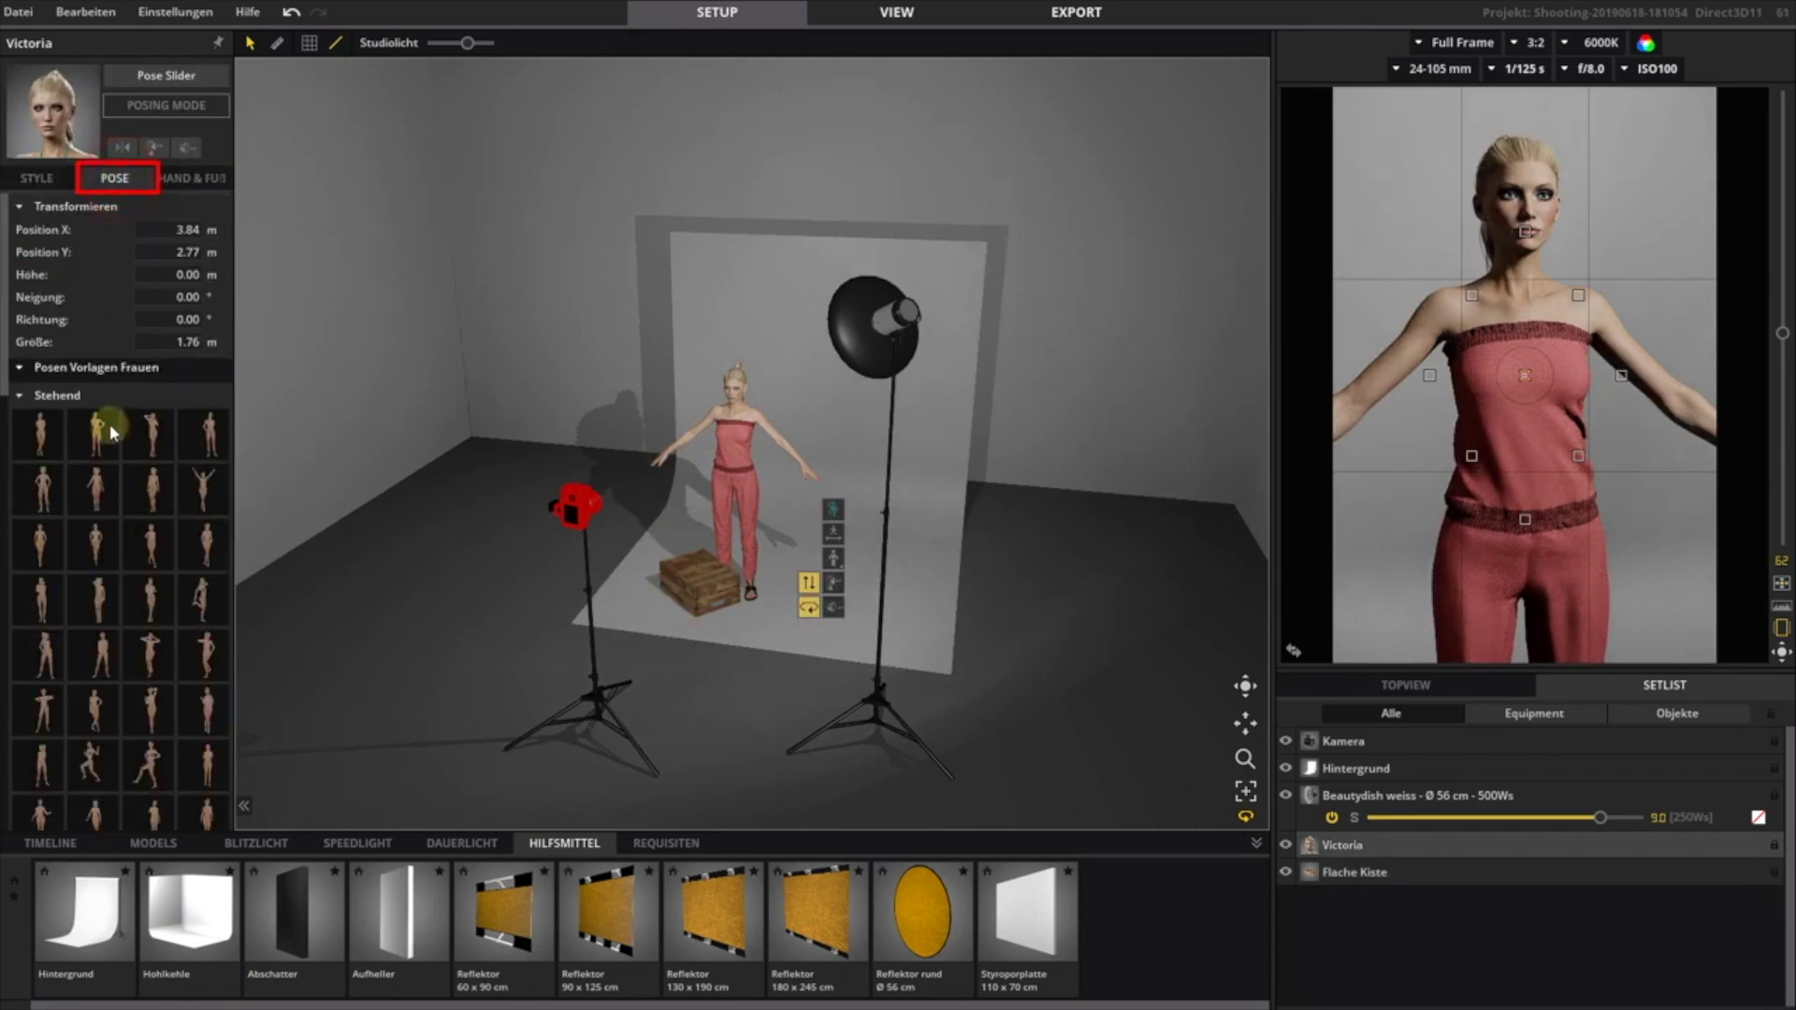
scroll(110, 425, down, 2)
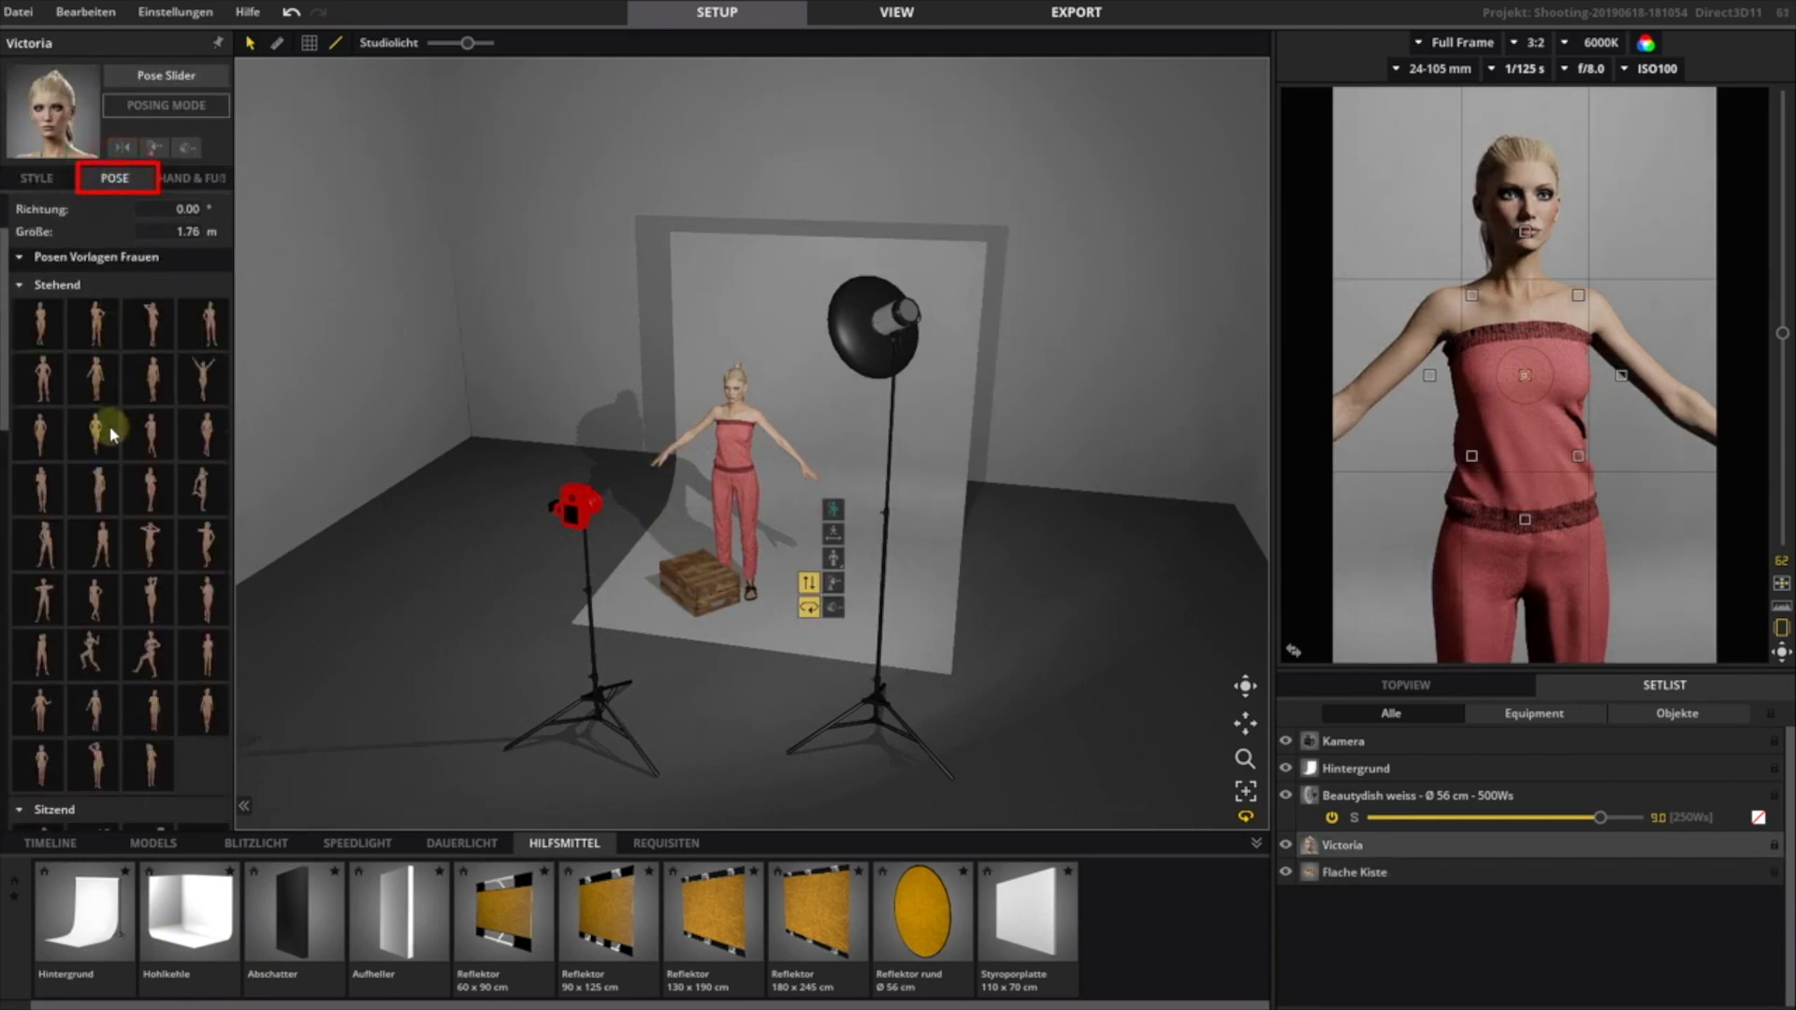
click(96, 377)
click(105, 556)
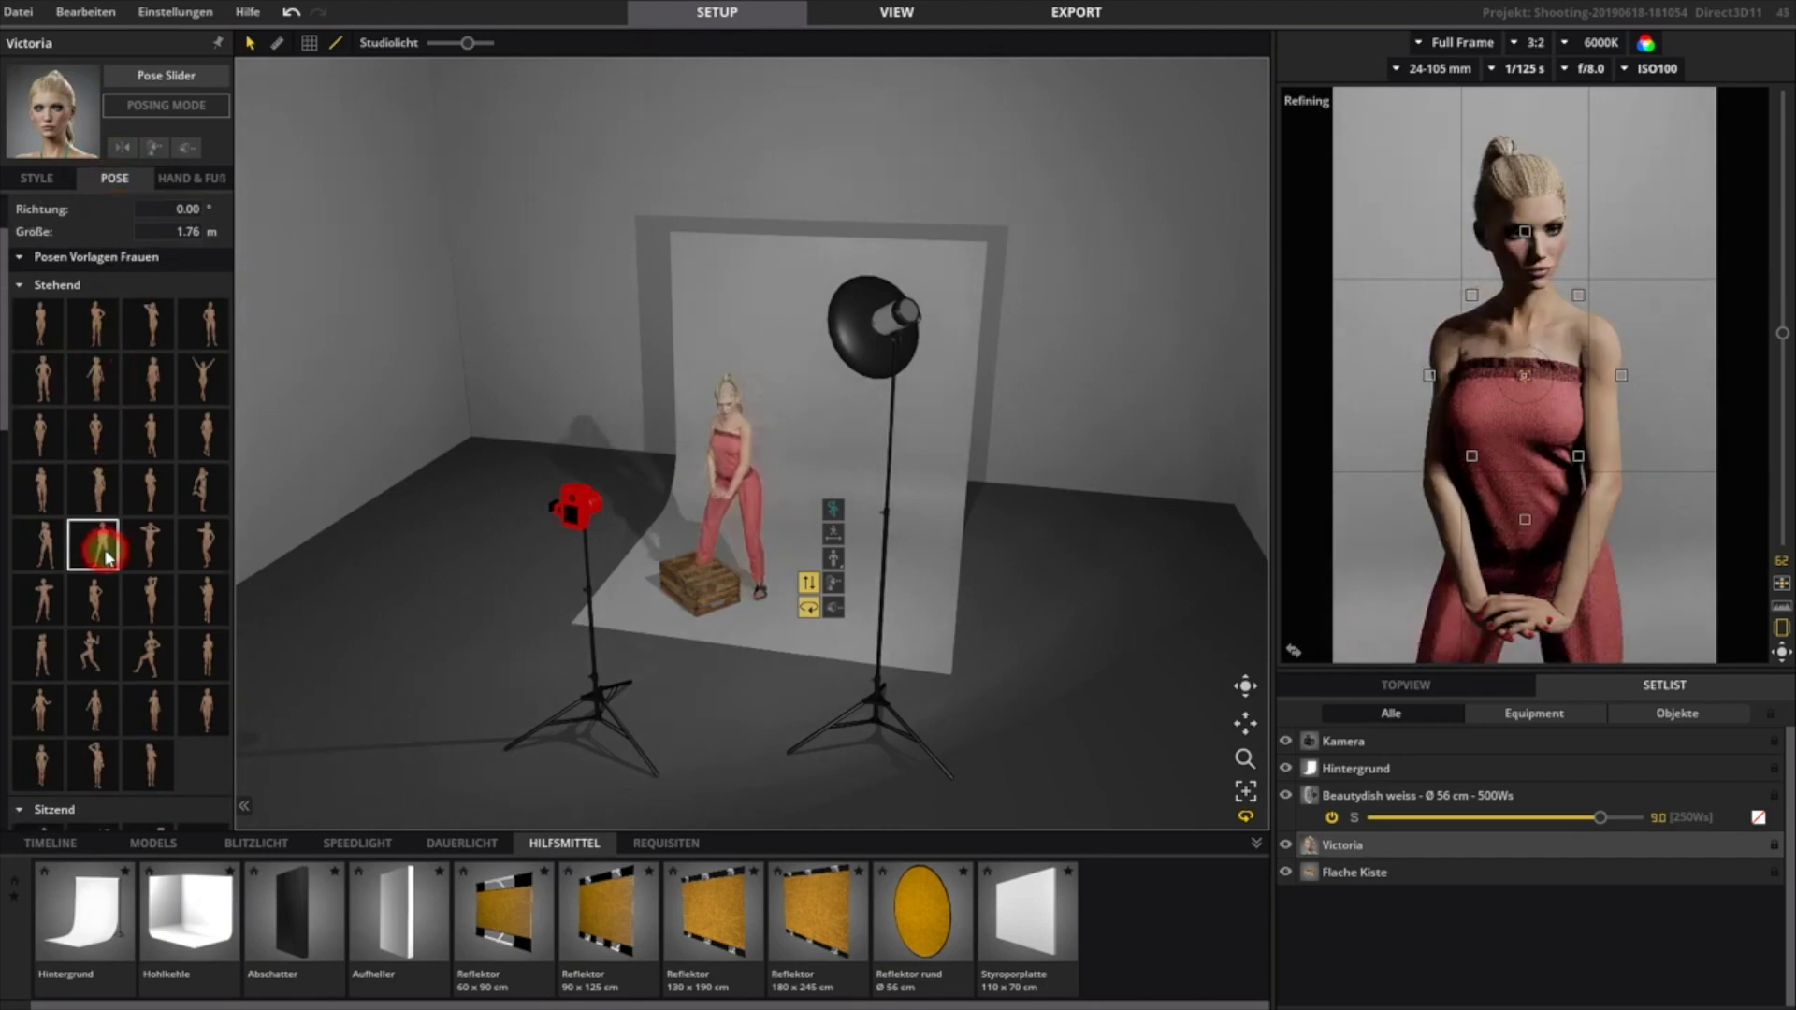
- Give Victoria the first standing pose in the eighth row, after trying the second pose in the seventh row
click(92, 655)
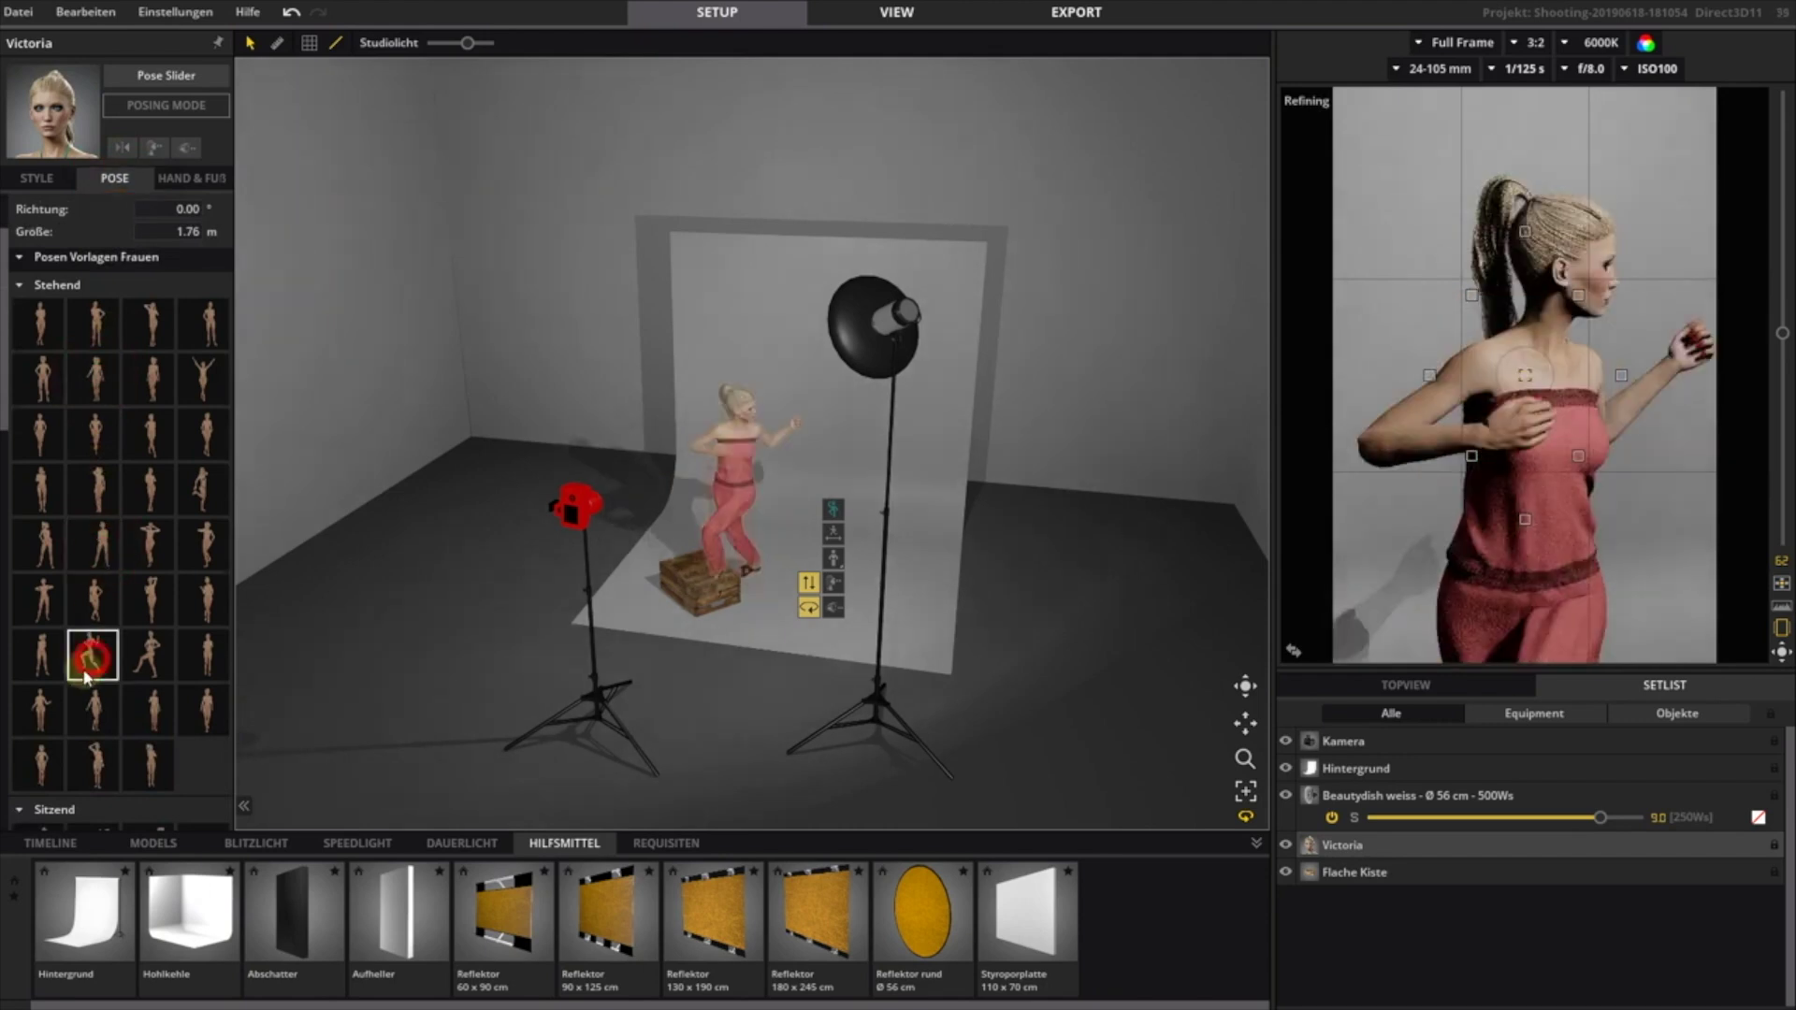
click(39, 715)
right_drag(704, 721, 837, 711)
scroll(762, 721, up, 4)
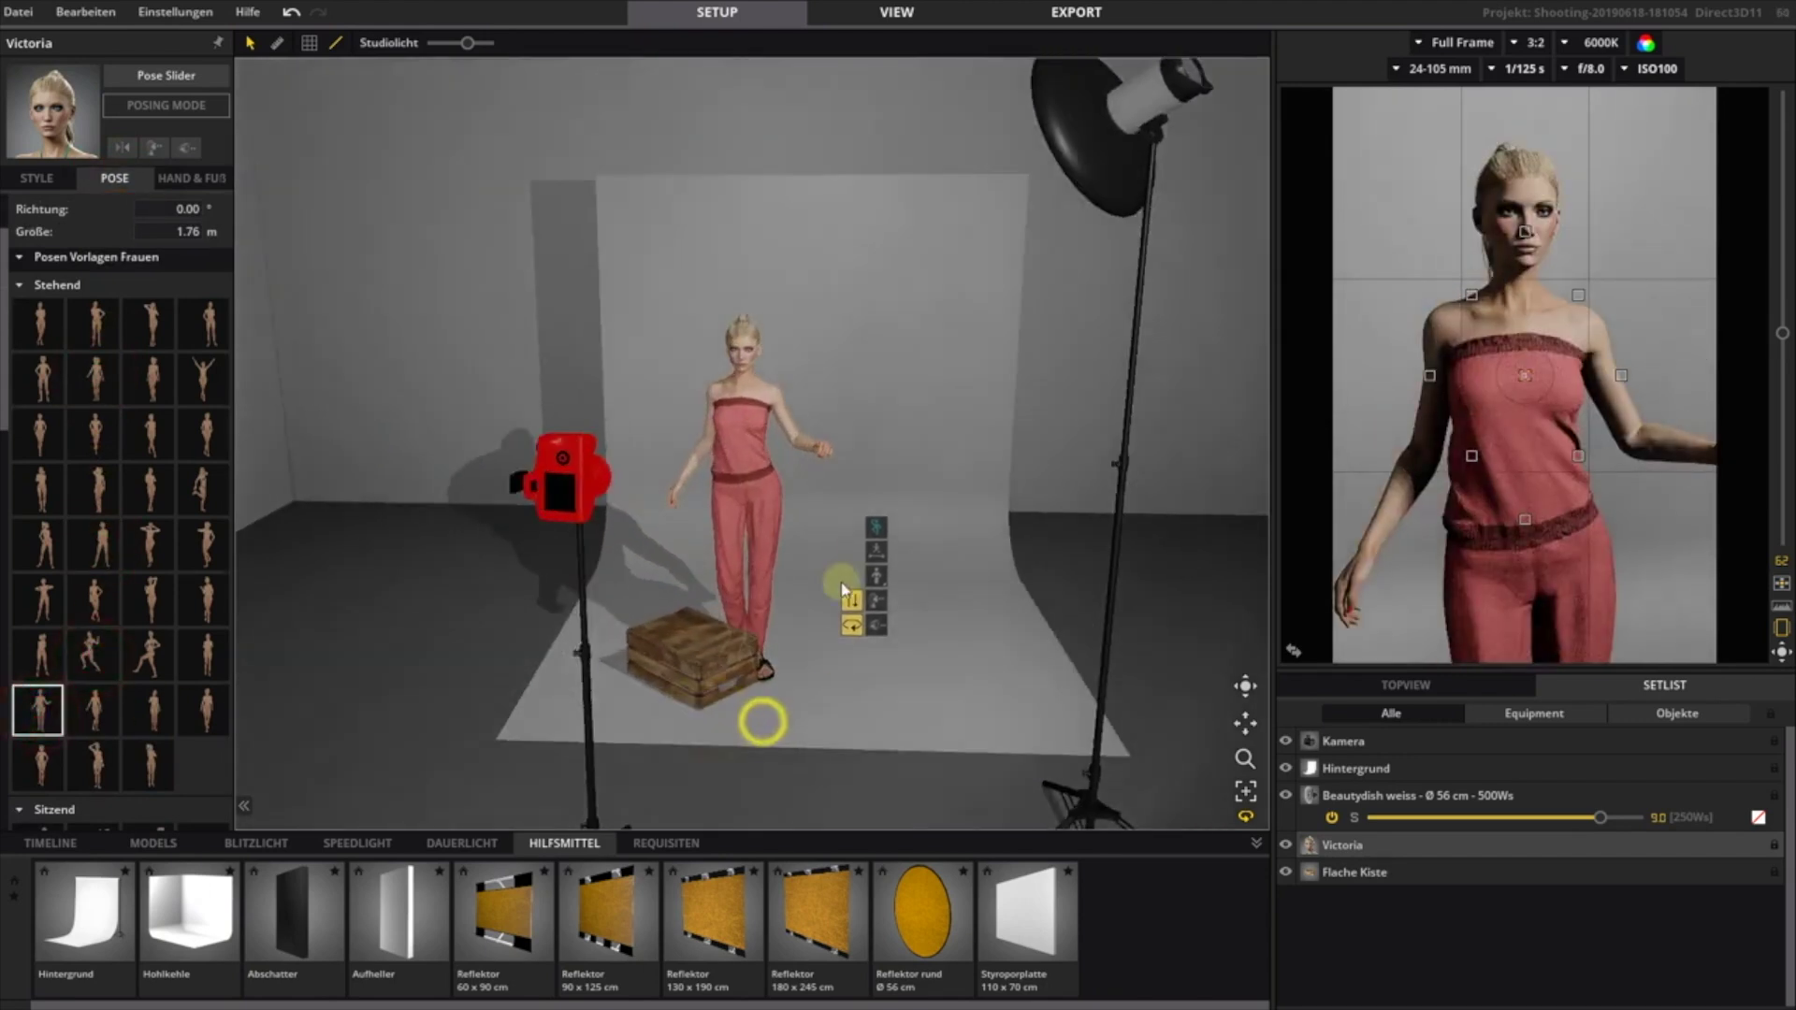
click(861, 535)
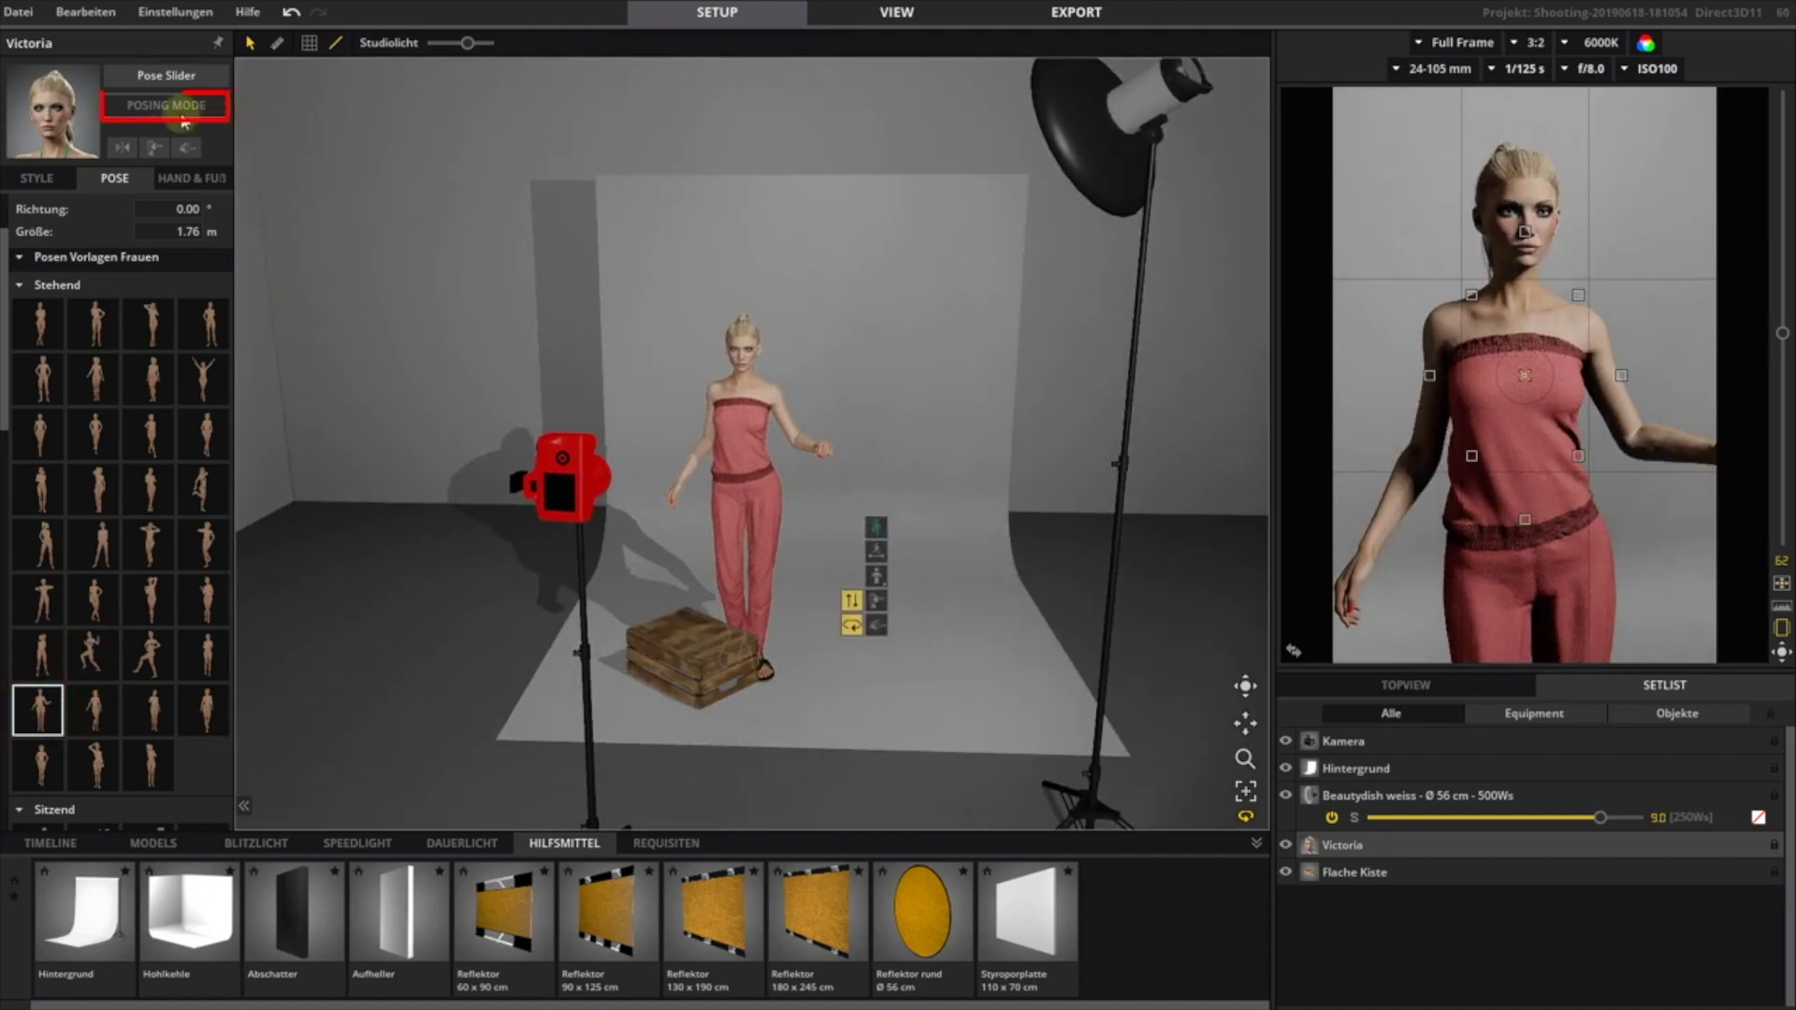
- Enter Posing Mode and slightly move, rotate and tilt Victoria's hips in Simple Mode
click(165, 111)
right_drag(587, 426, 622, 481)
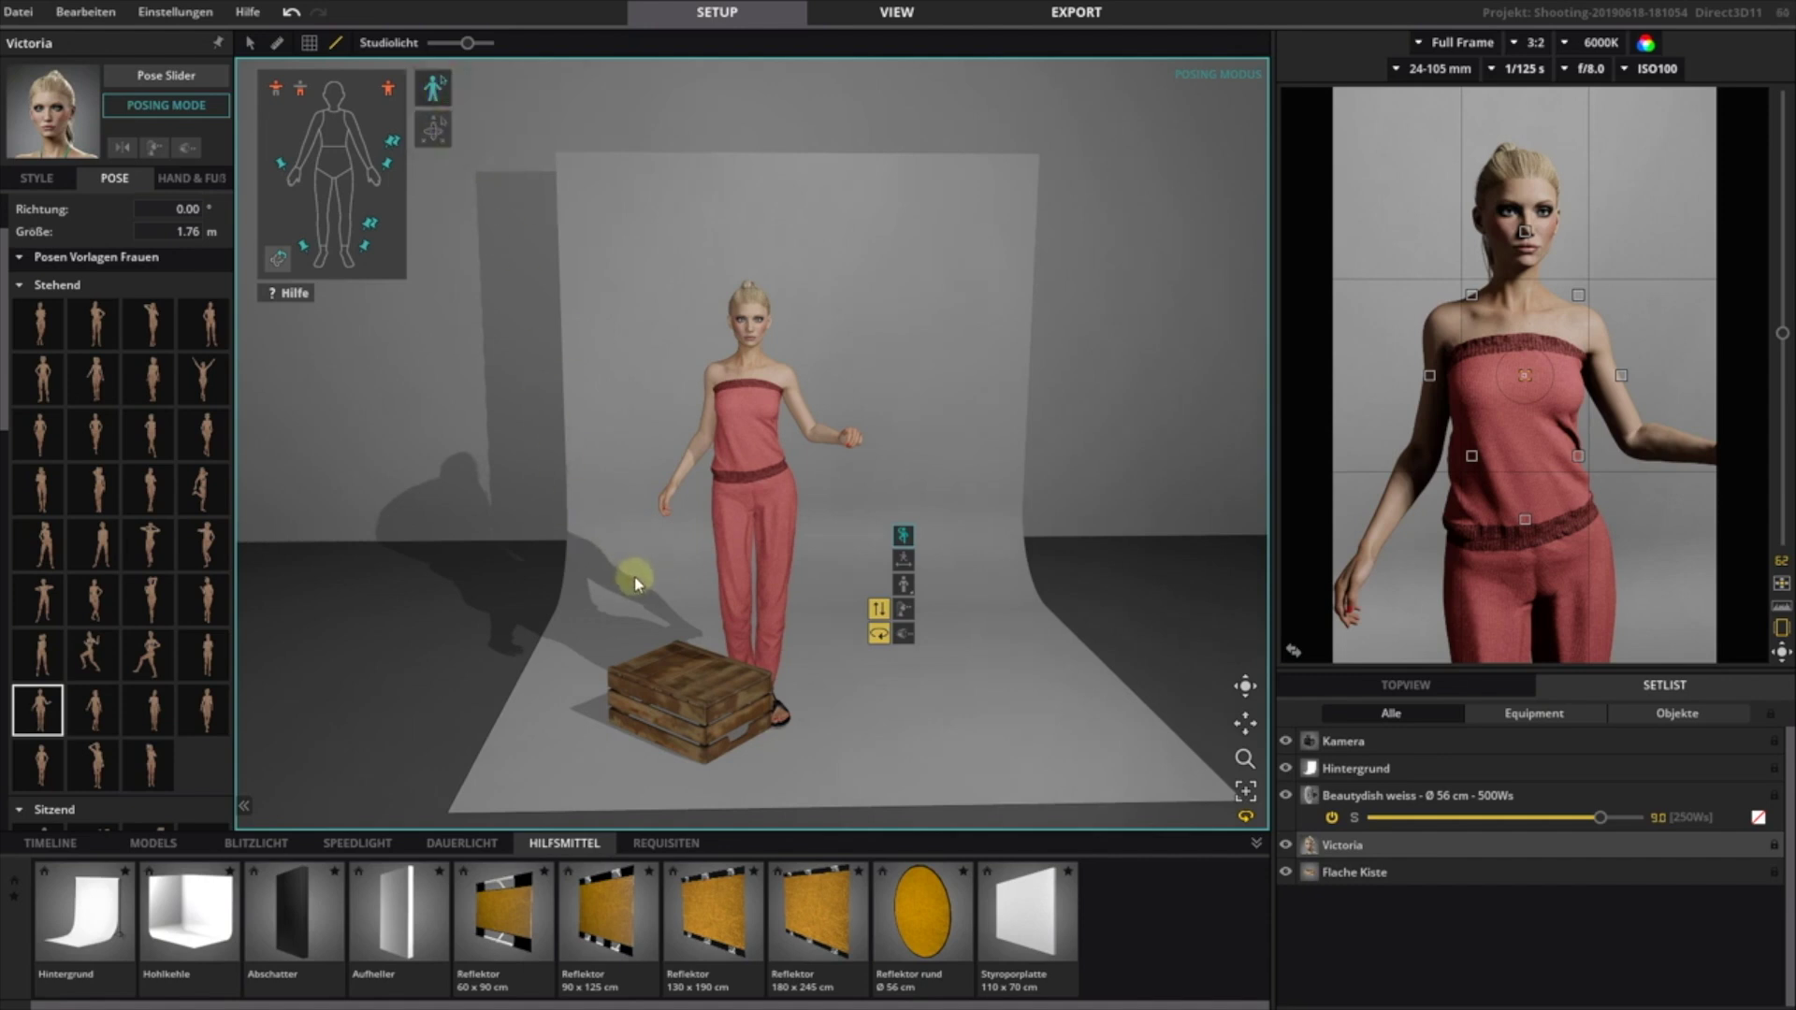
mouse_move(766, 490)
mouse_down()
mouse_move(774, 520)
mouse_move(772, 481)
mouse_move(723, 465)
mouse_move(809, 502)
mouse_move(755, 513)
mouse_move(781, 496)
mouse_move(789, 469)
mouse_move(767, 510)
mouse_move(786, 457)
mouse_move(784, 498)
mouse_up()
key(shift)
click(765, 498)
right_drag(786, 601, 525, 585)
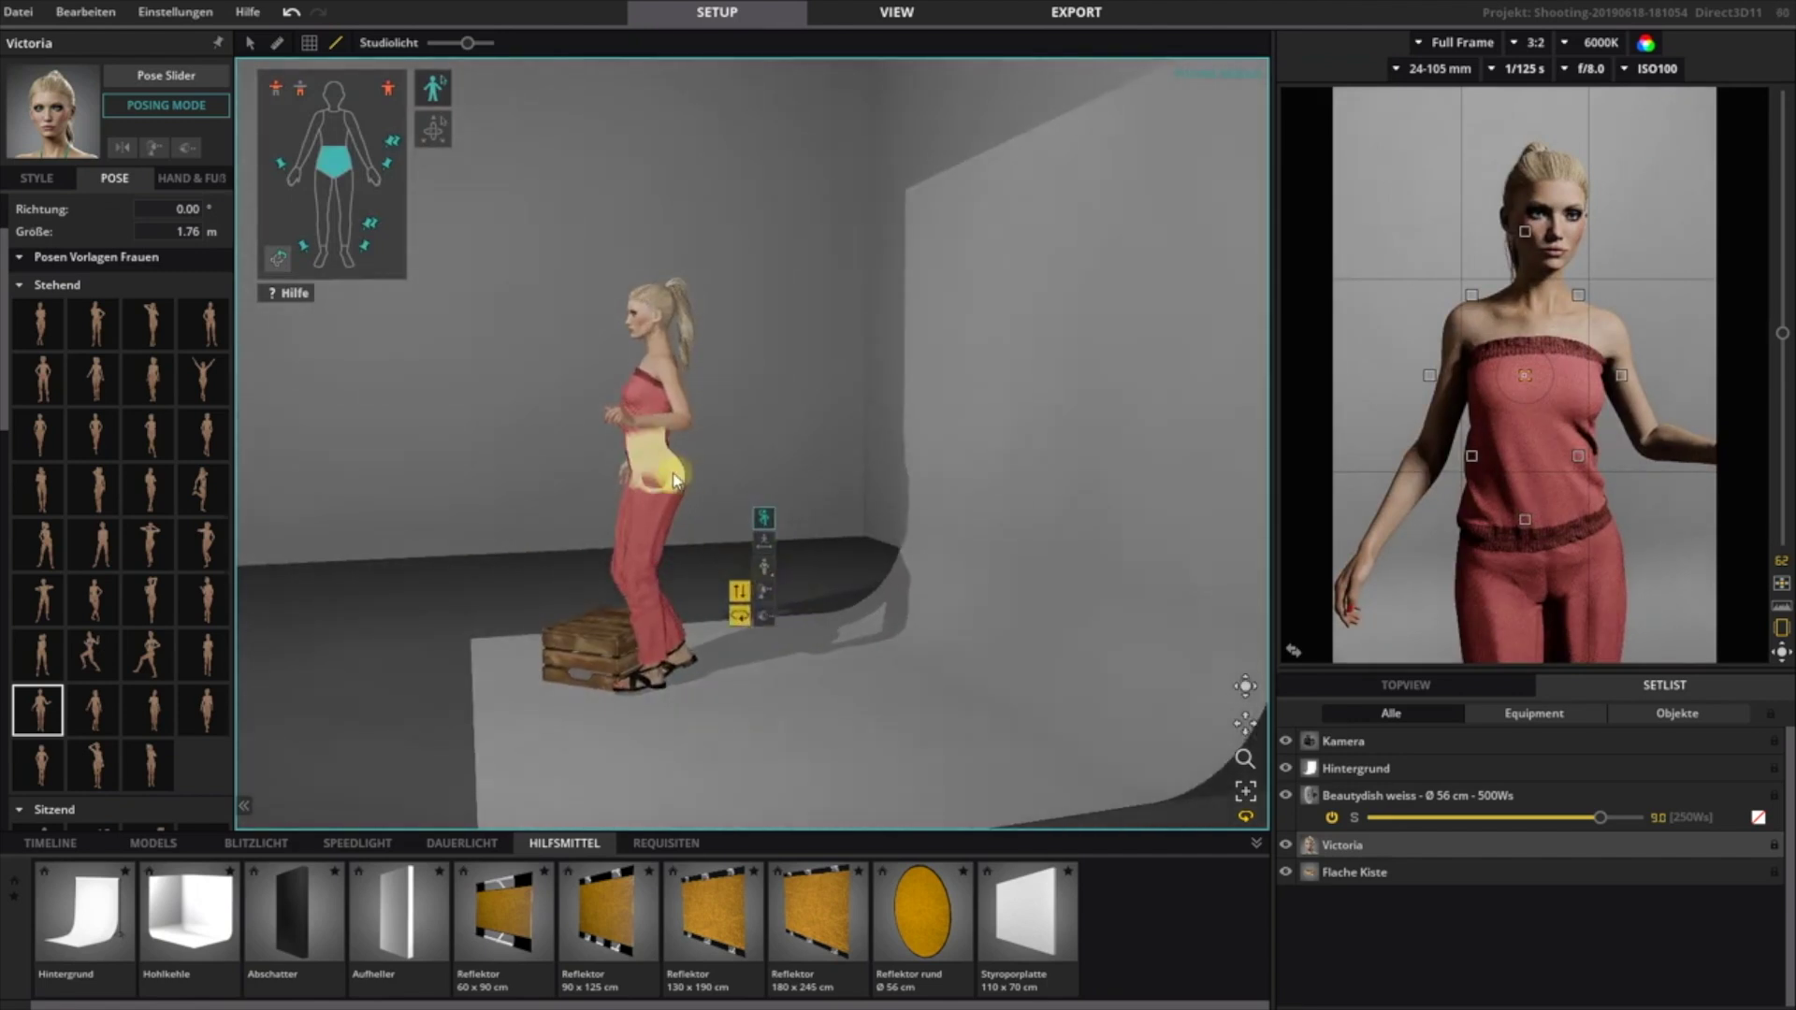
mouse_move(676, 480)
mouse_down()
mouse_move(676, 525)
mouse_move(721, 433)
mouse_move(693, 432)
mouse_move(709, 429)
mouse_move(671, 483)
mouse_up()
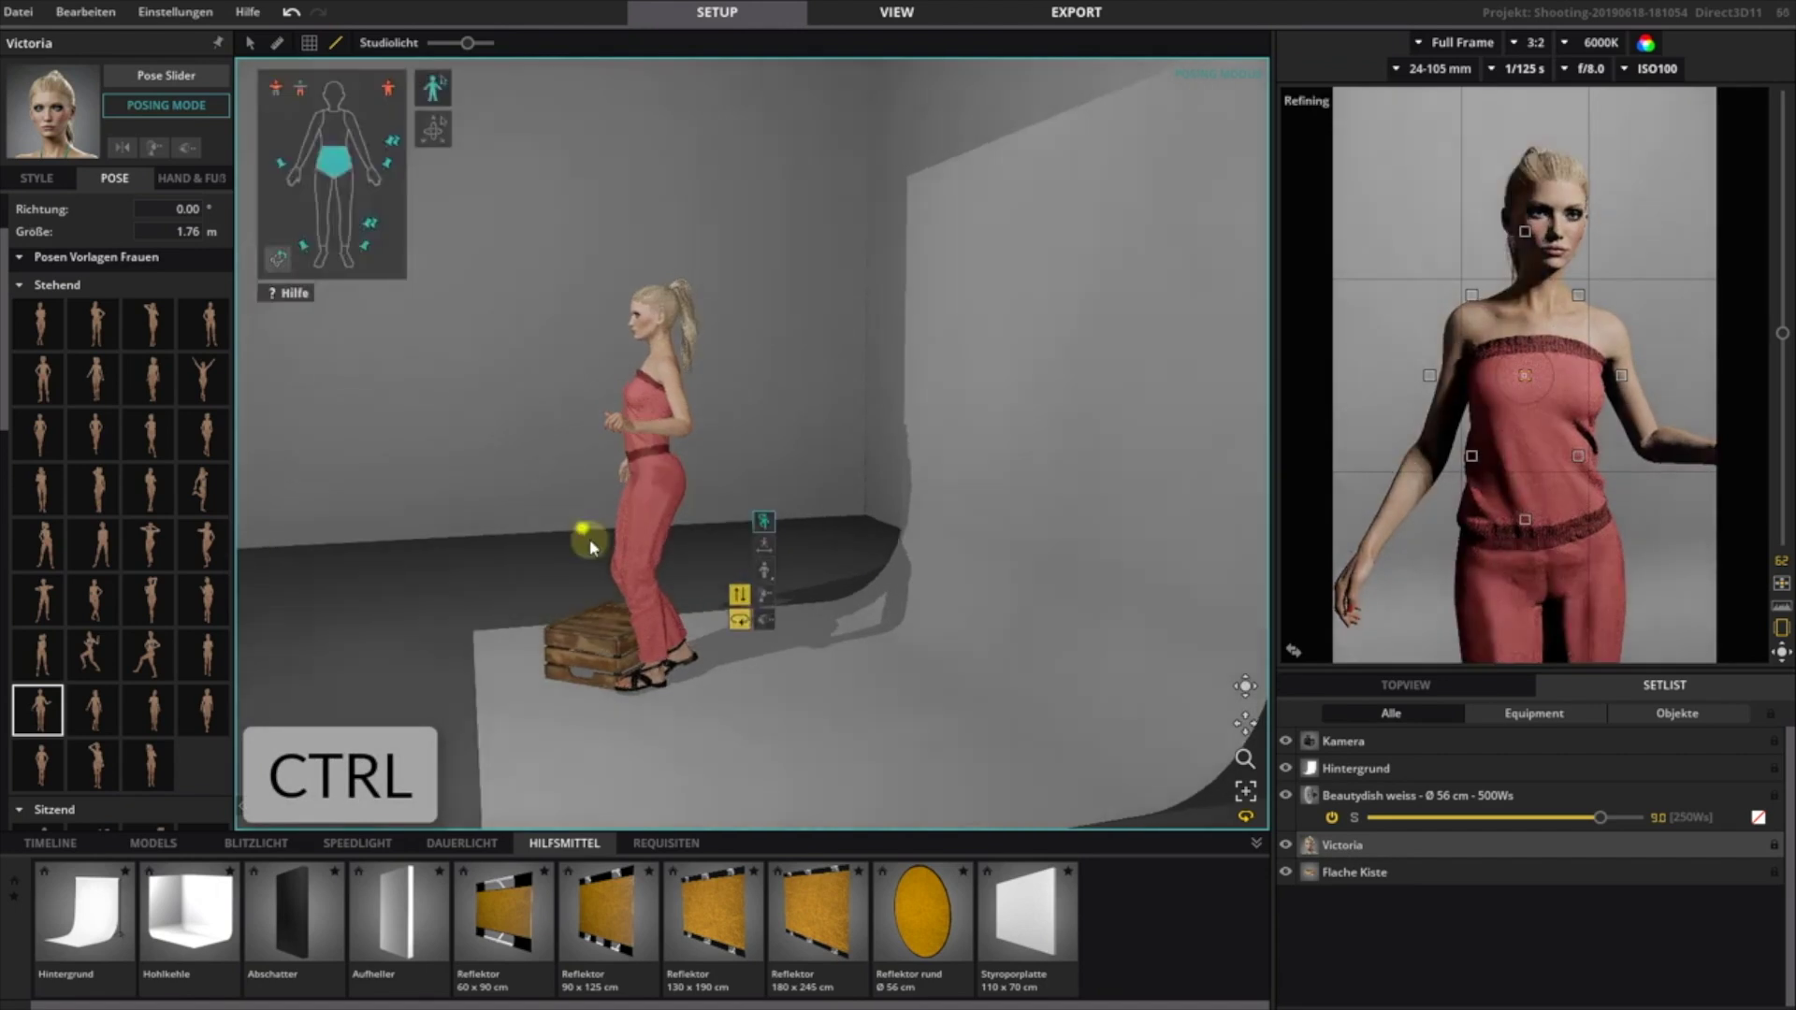
right_drag(582, 528, 858, 559)
drag(858, 556, 793, 481)
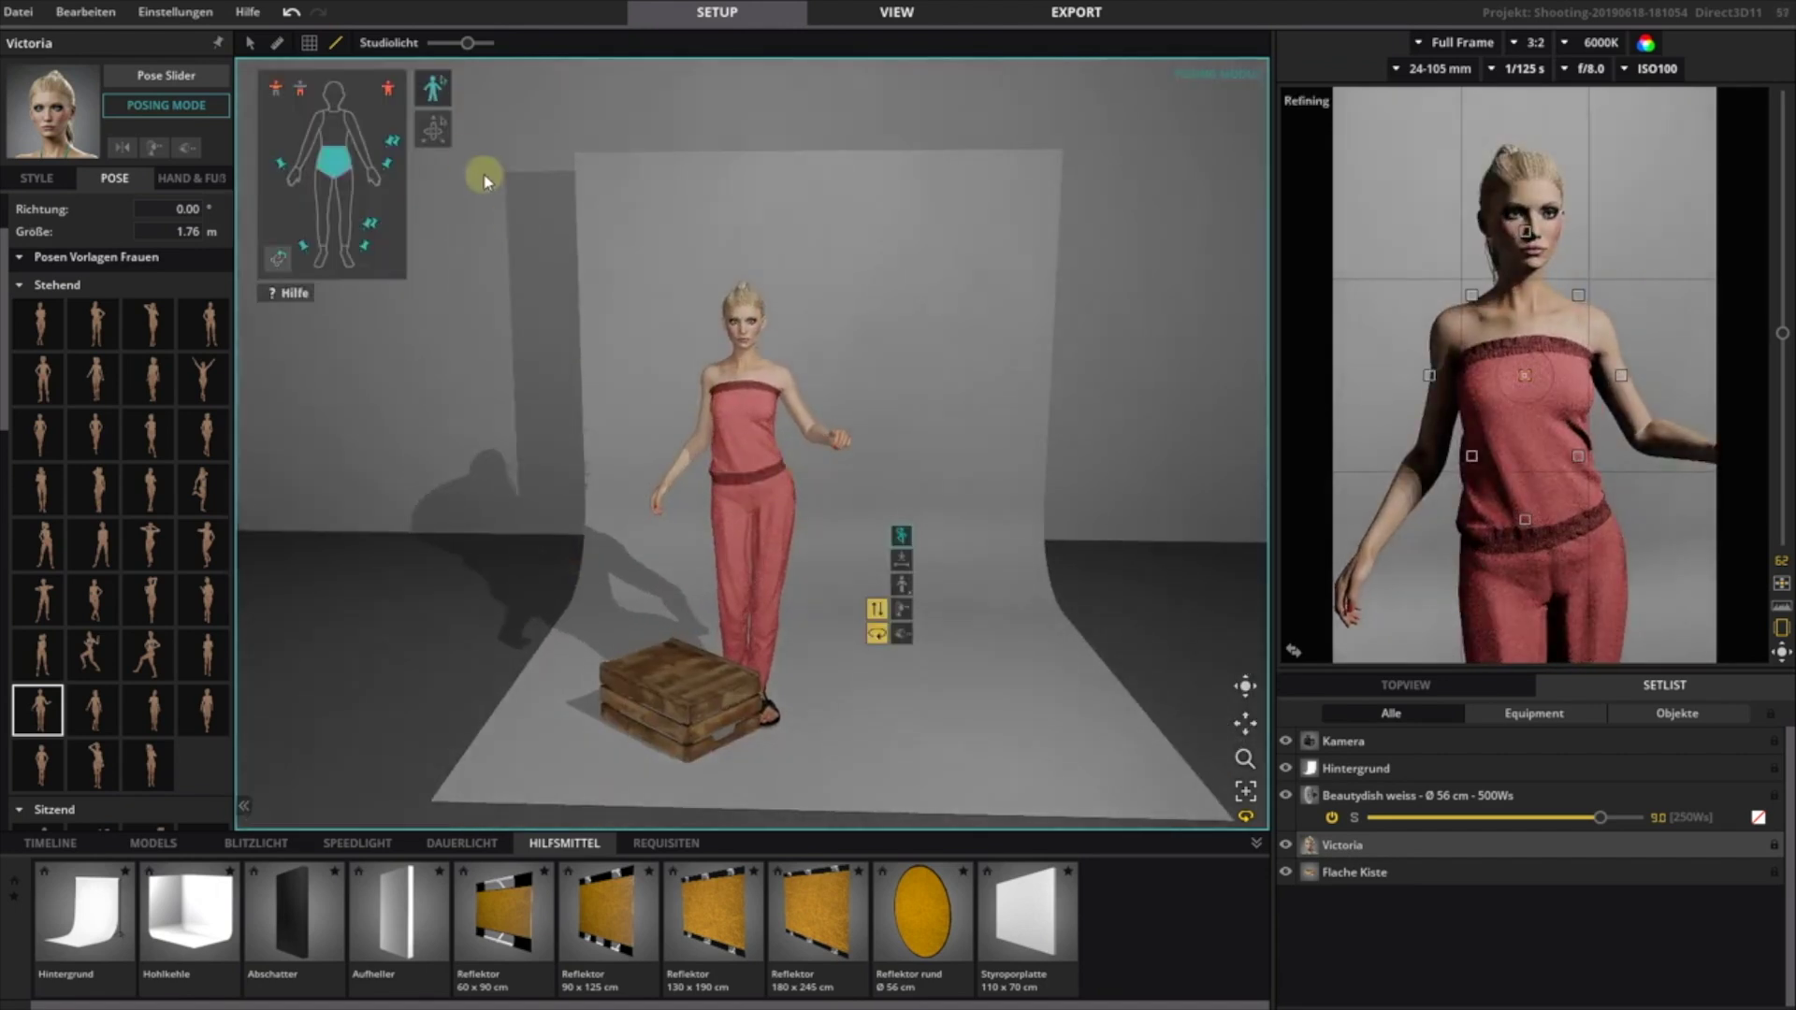
- Switch to Advanced Mode and rotate Victoria's left arm slightly outward at the shoulder
click(436, 127)
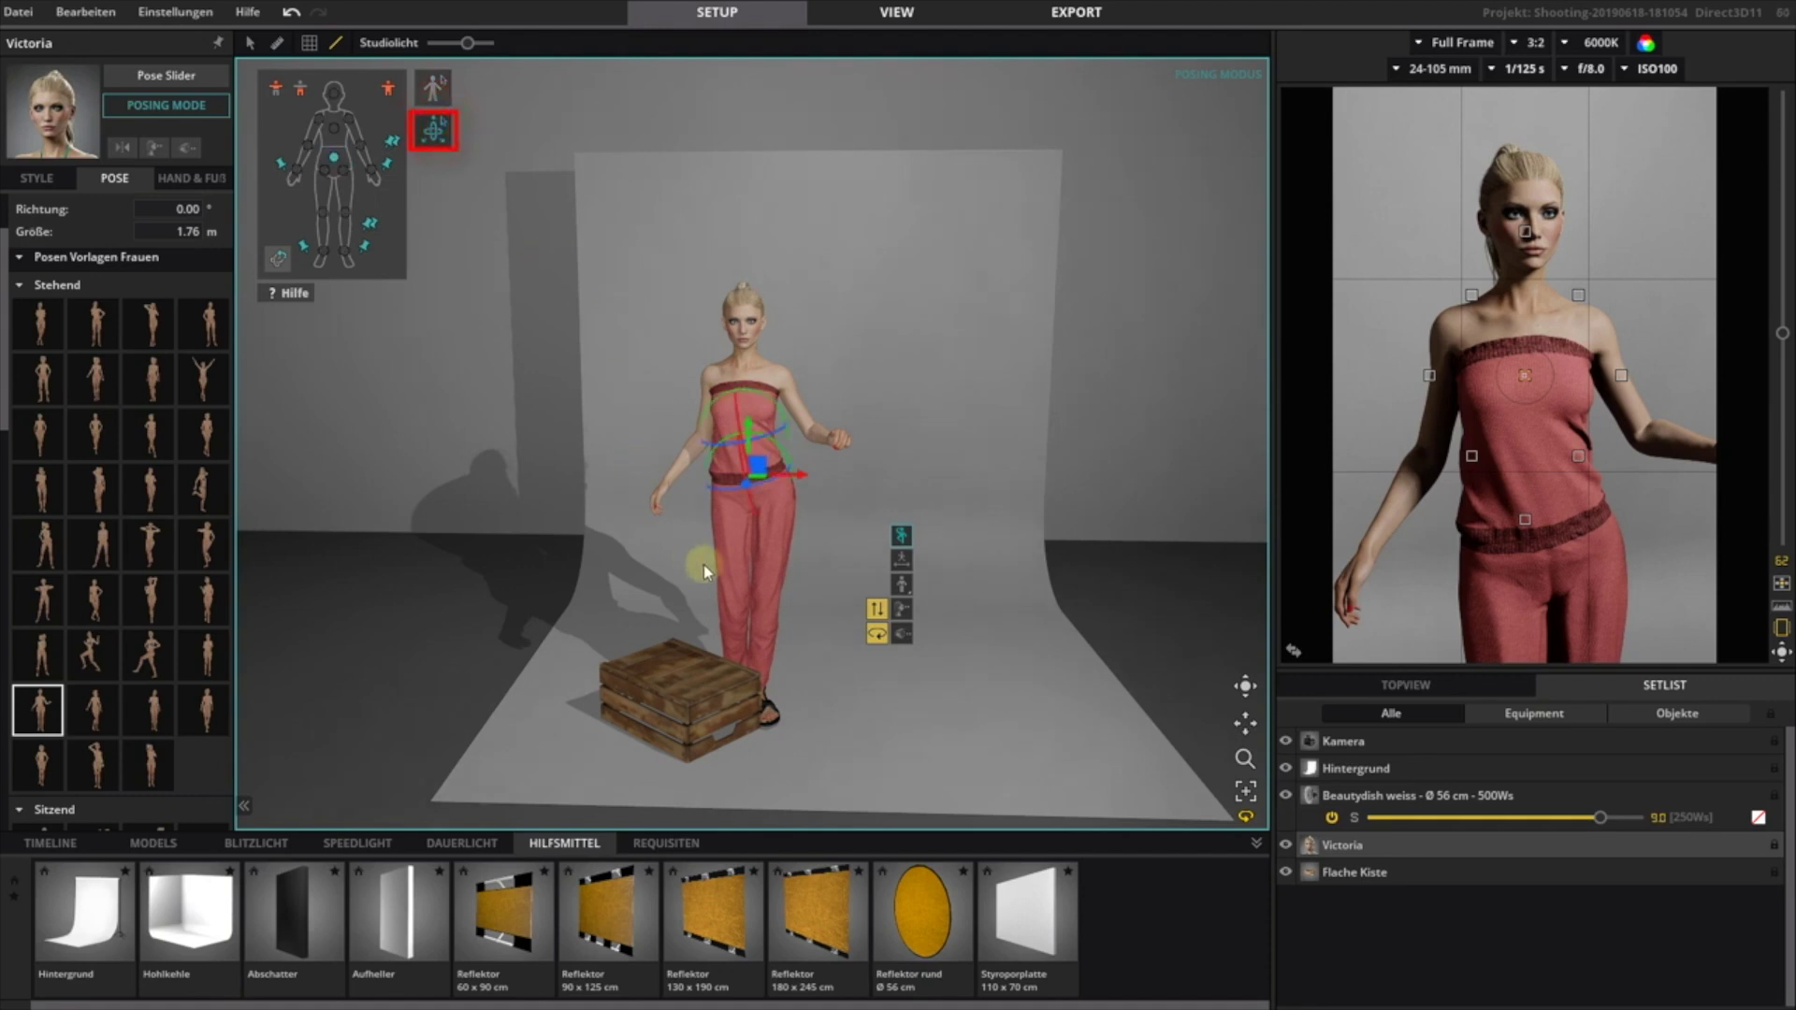
scroll(731, 574, up, 2)
drag(732, 505, 733, 512)
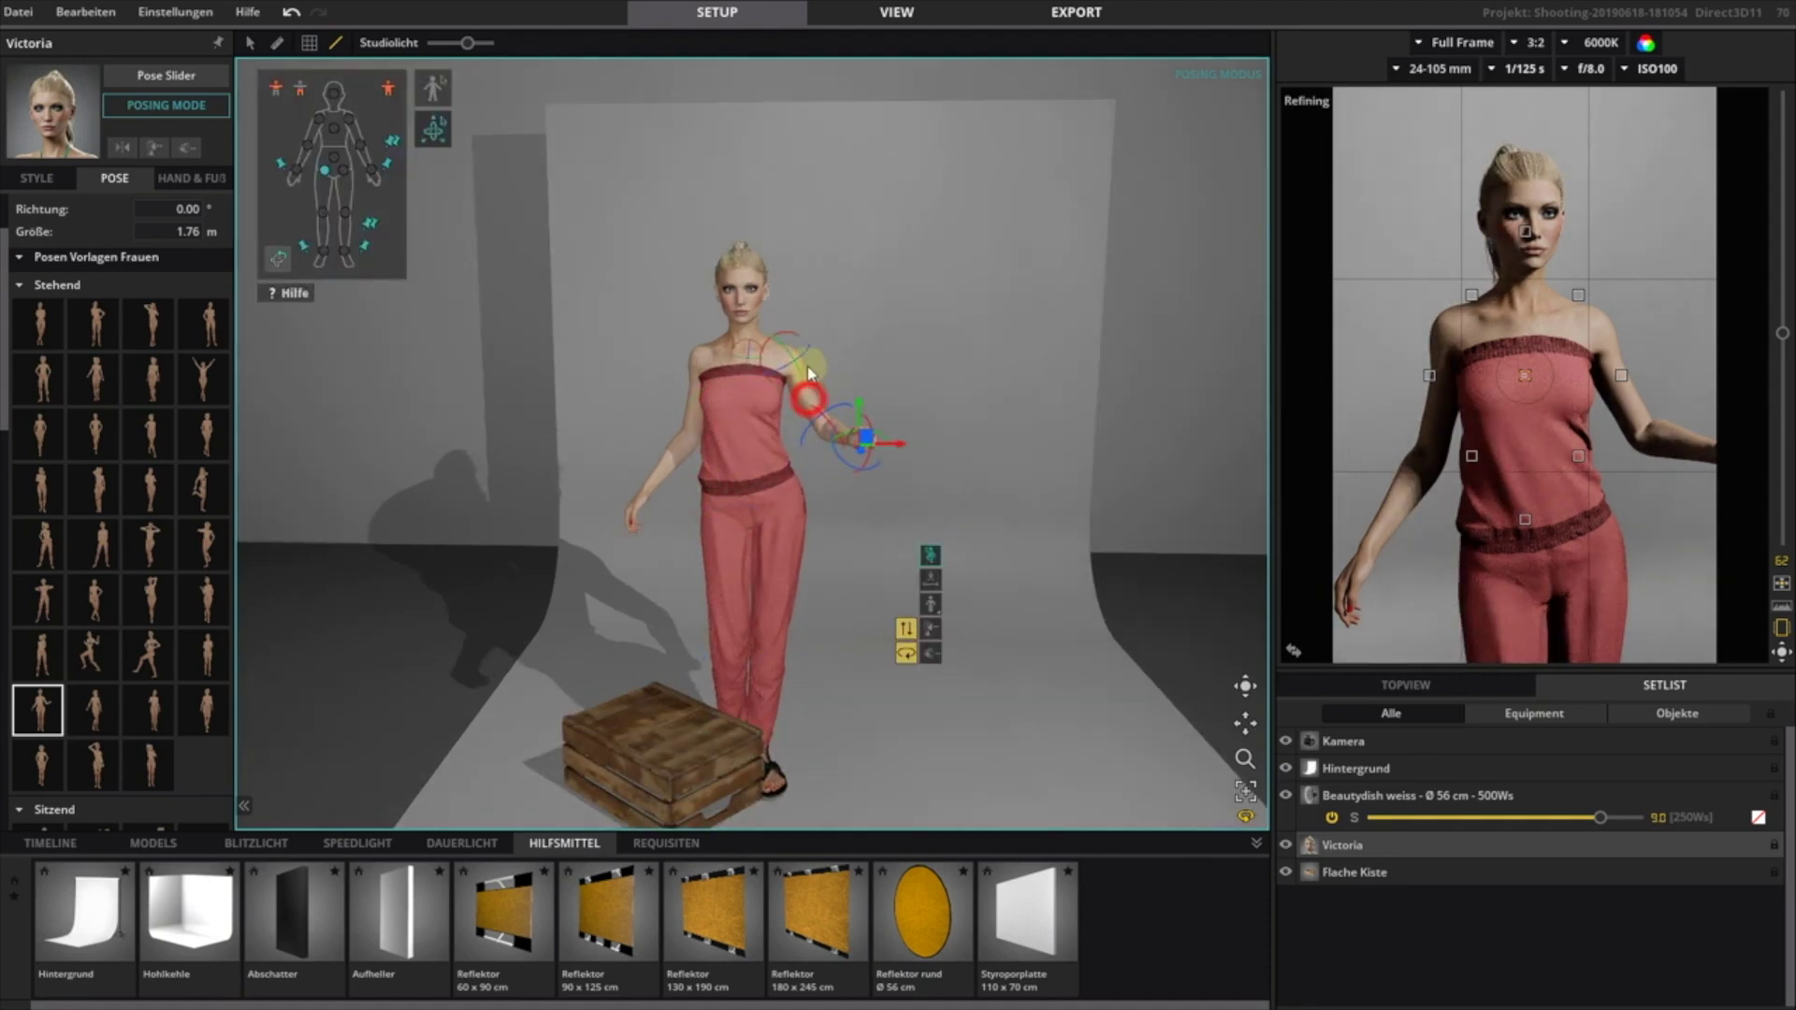
mouse_move(808, 358)
mouse_down()
mouse_move(839, 325)
mouse_move(801, 363)
mouse_move(835, 340)
mouse_move(829, 357)
mouse_up()
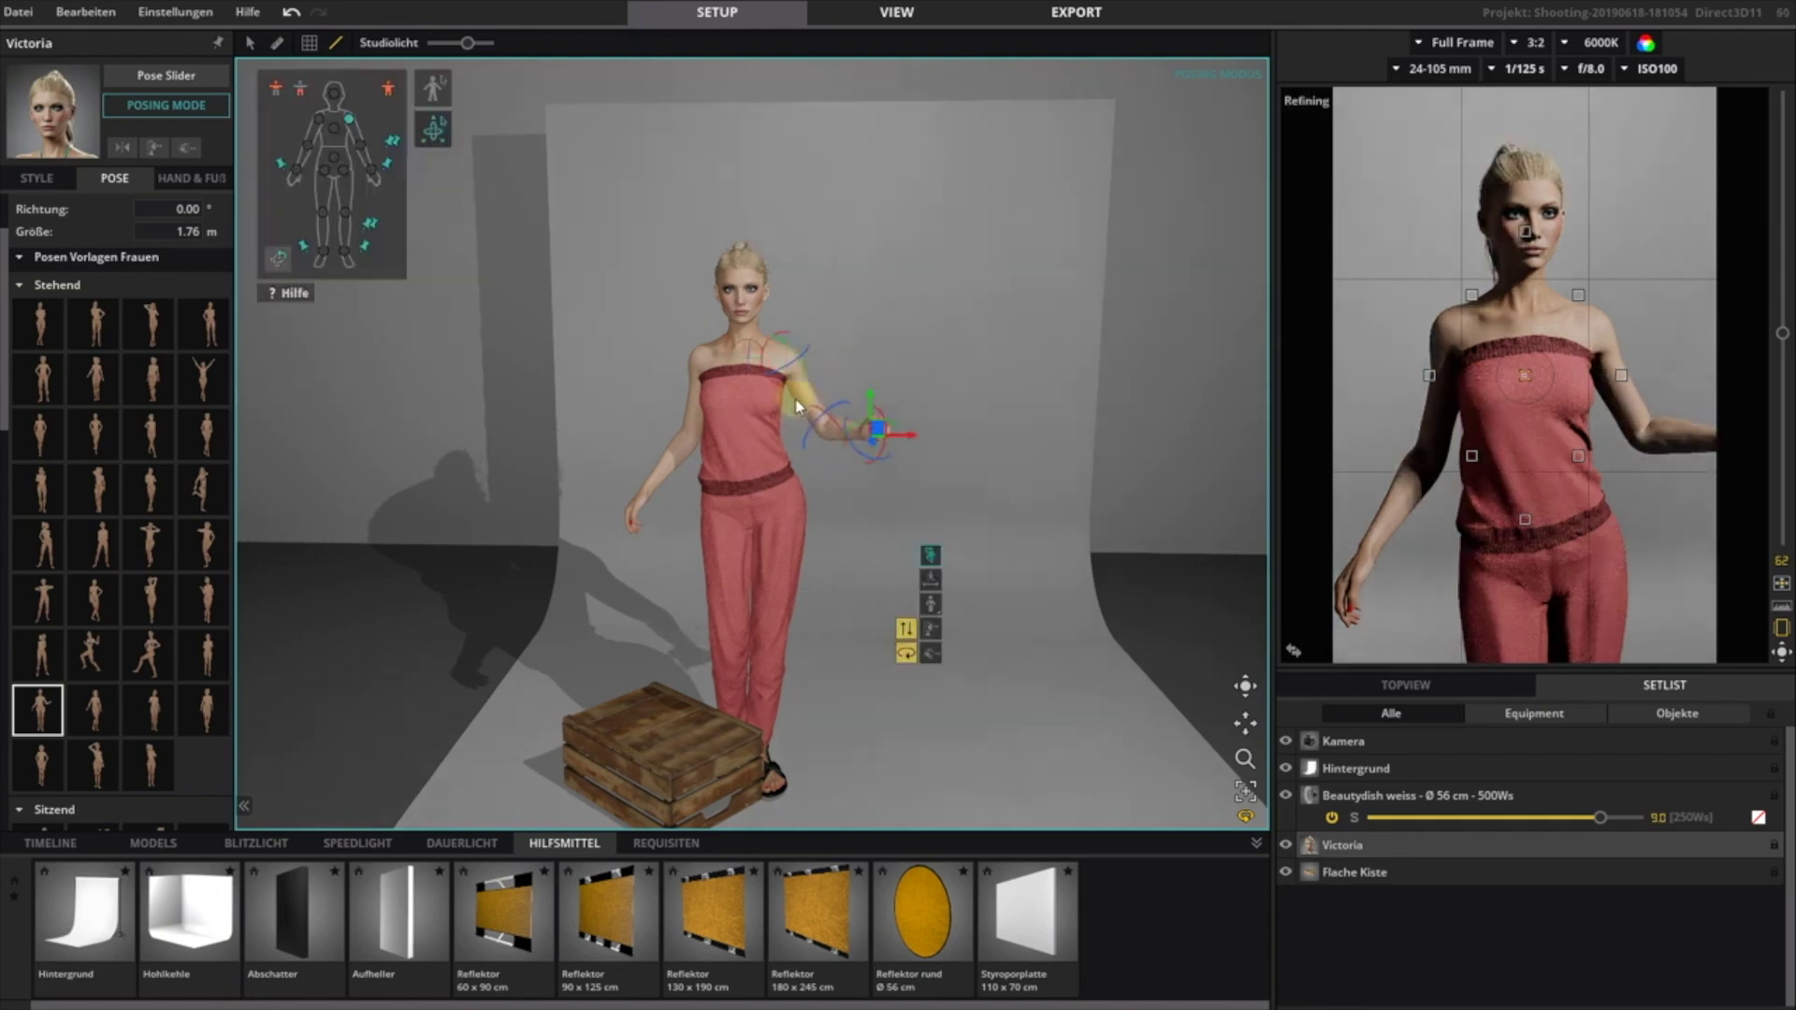
- Return to Simple Mode and place Victoria's right foot on top of the flat crate, adjusting the foot's angle
right_drag(526, 577, 769, 584)
drag(815, 713, 826, 670)
drag(847, 685, 842, 688)
right_drag(770, 774, 598, 756)
drag(754, 716, 729, 643)
right_drag(636, 746, 819, 782)
drag(888, 683, 967, 643)
click(915, 651)
right_drag(958, 708, 665, 743)
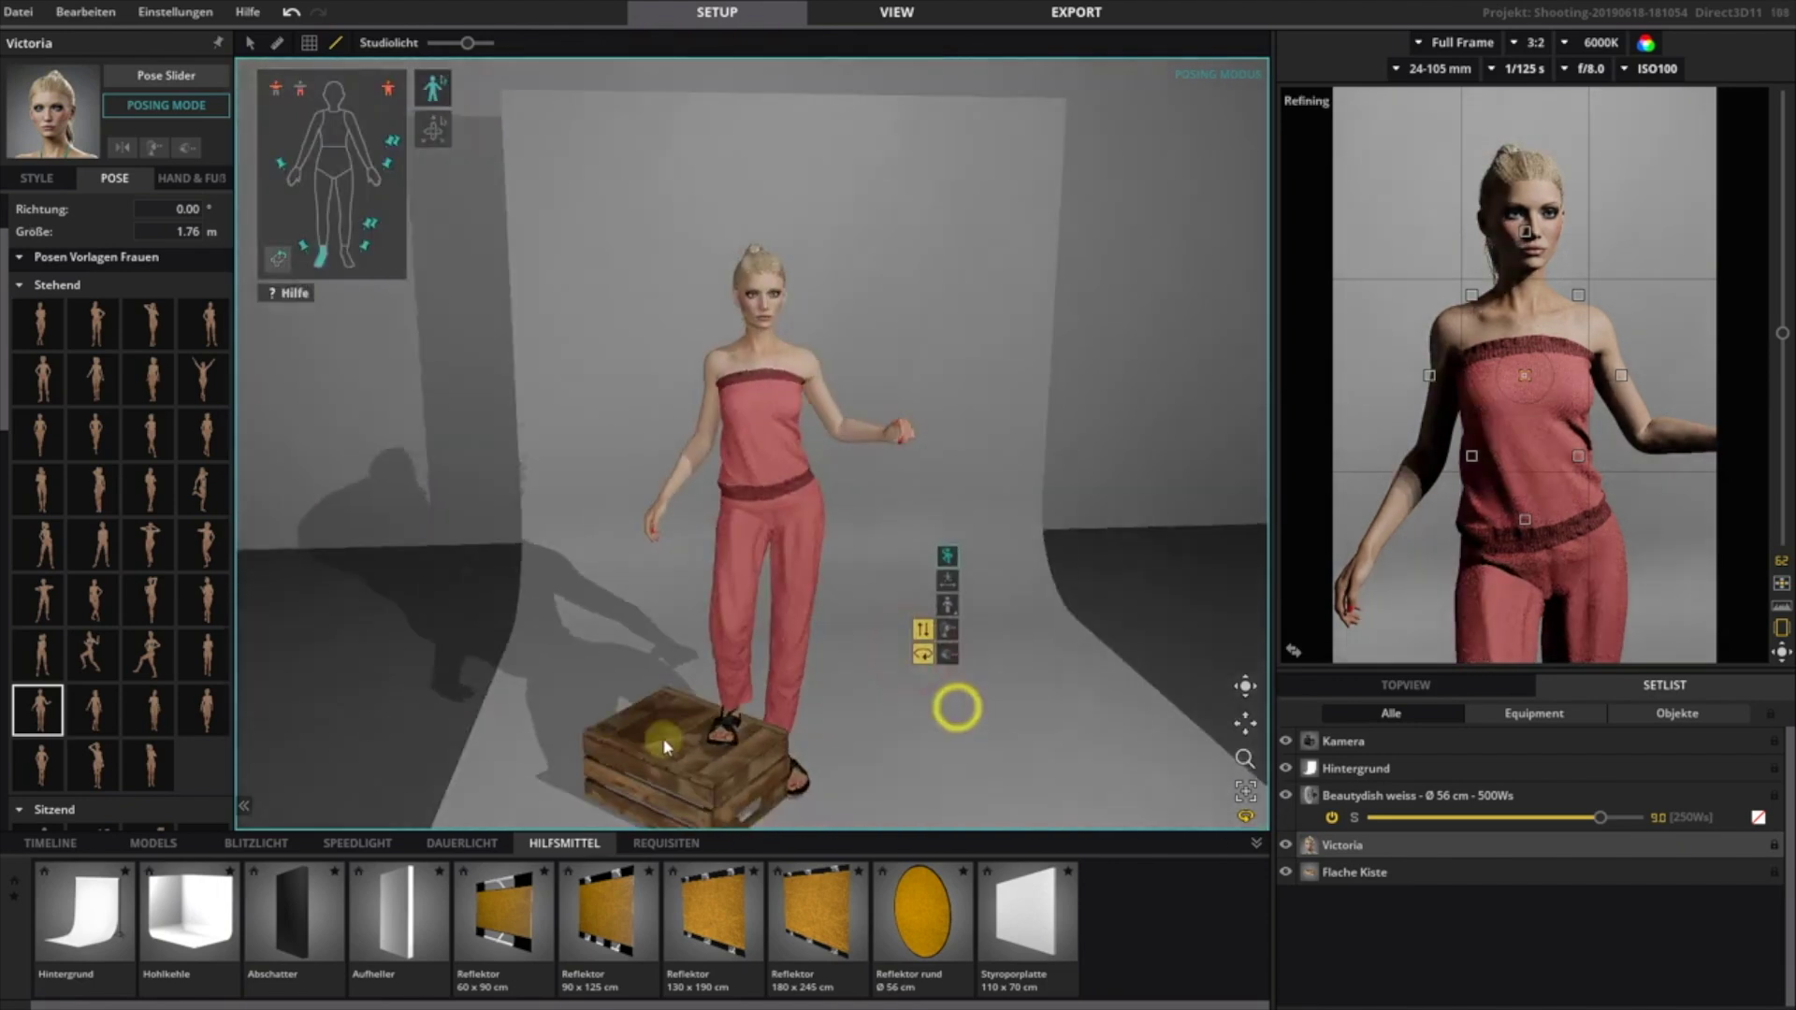
drag(719, 738, 717, 758)
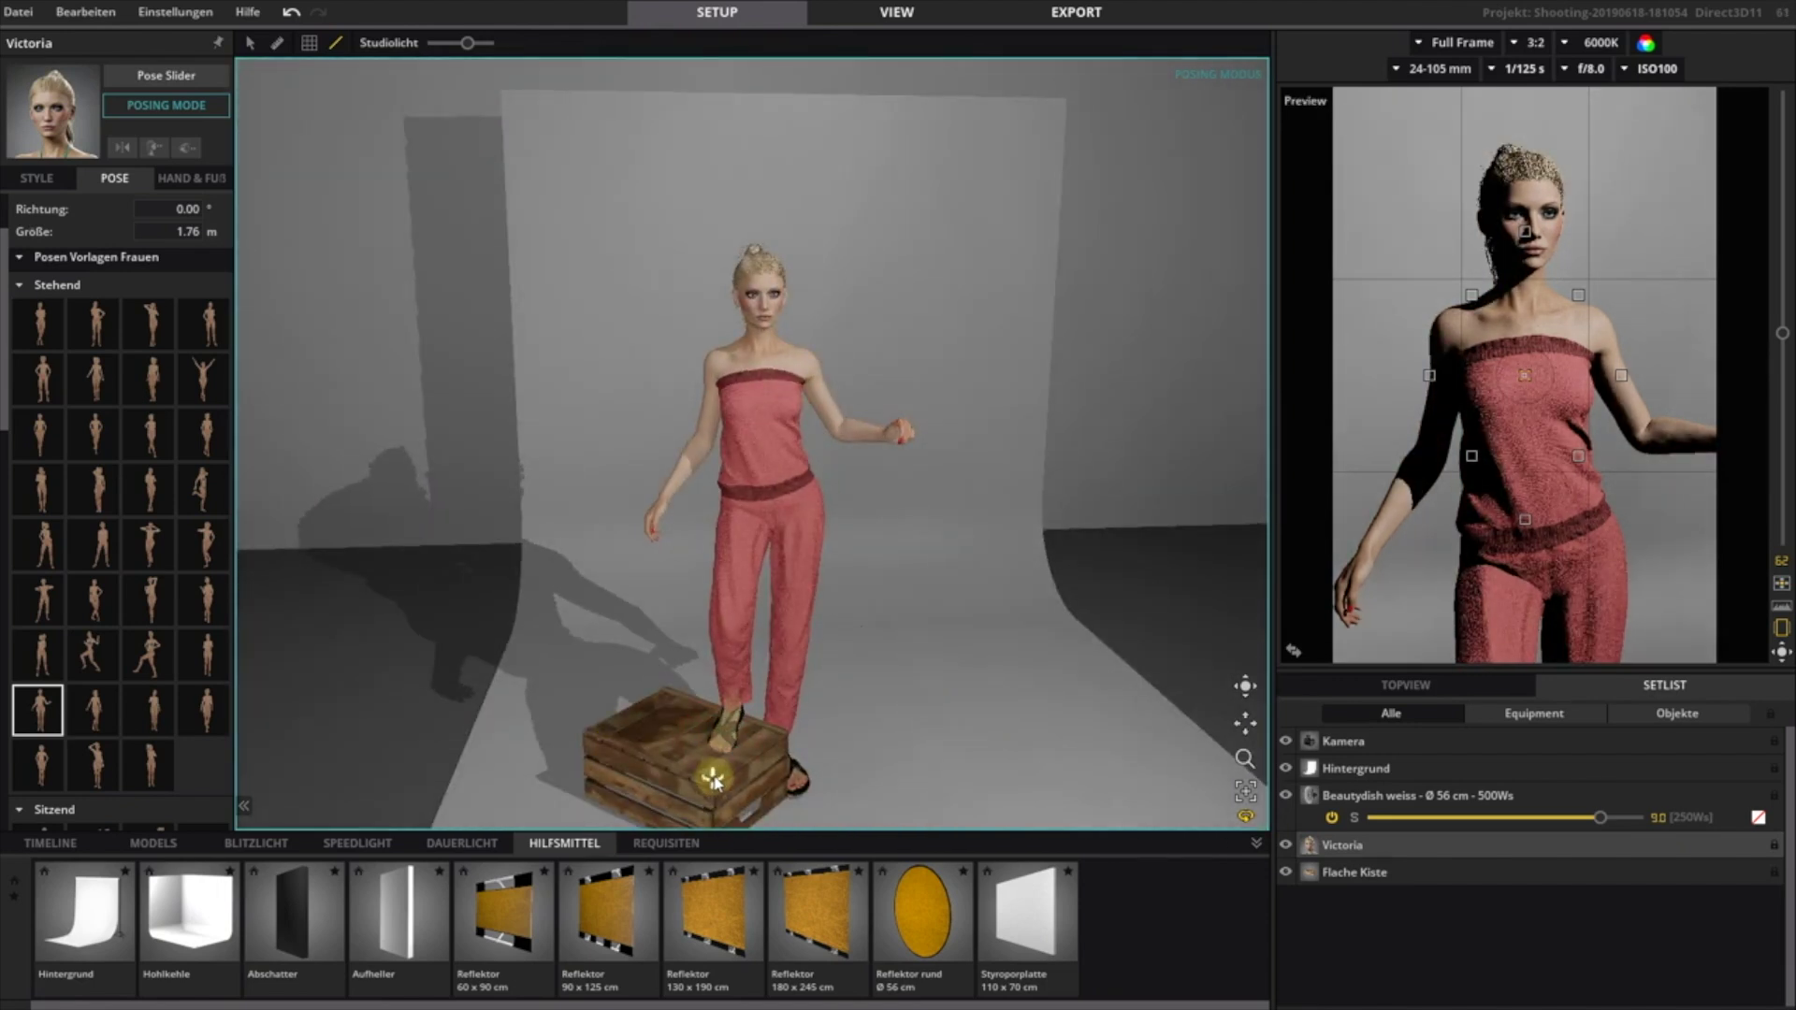
right_drag(713, 779, 561, 733)
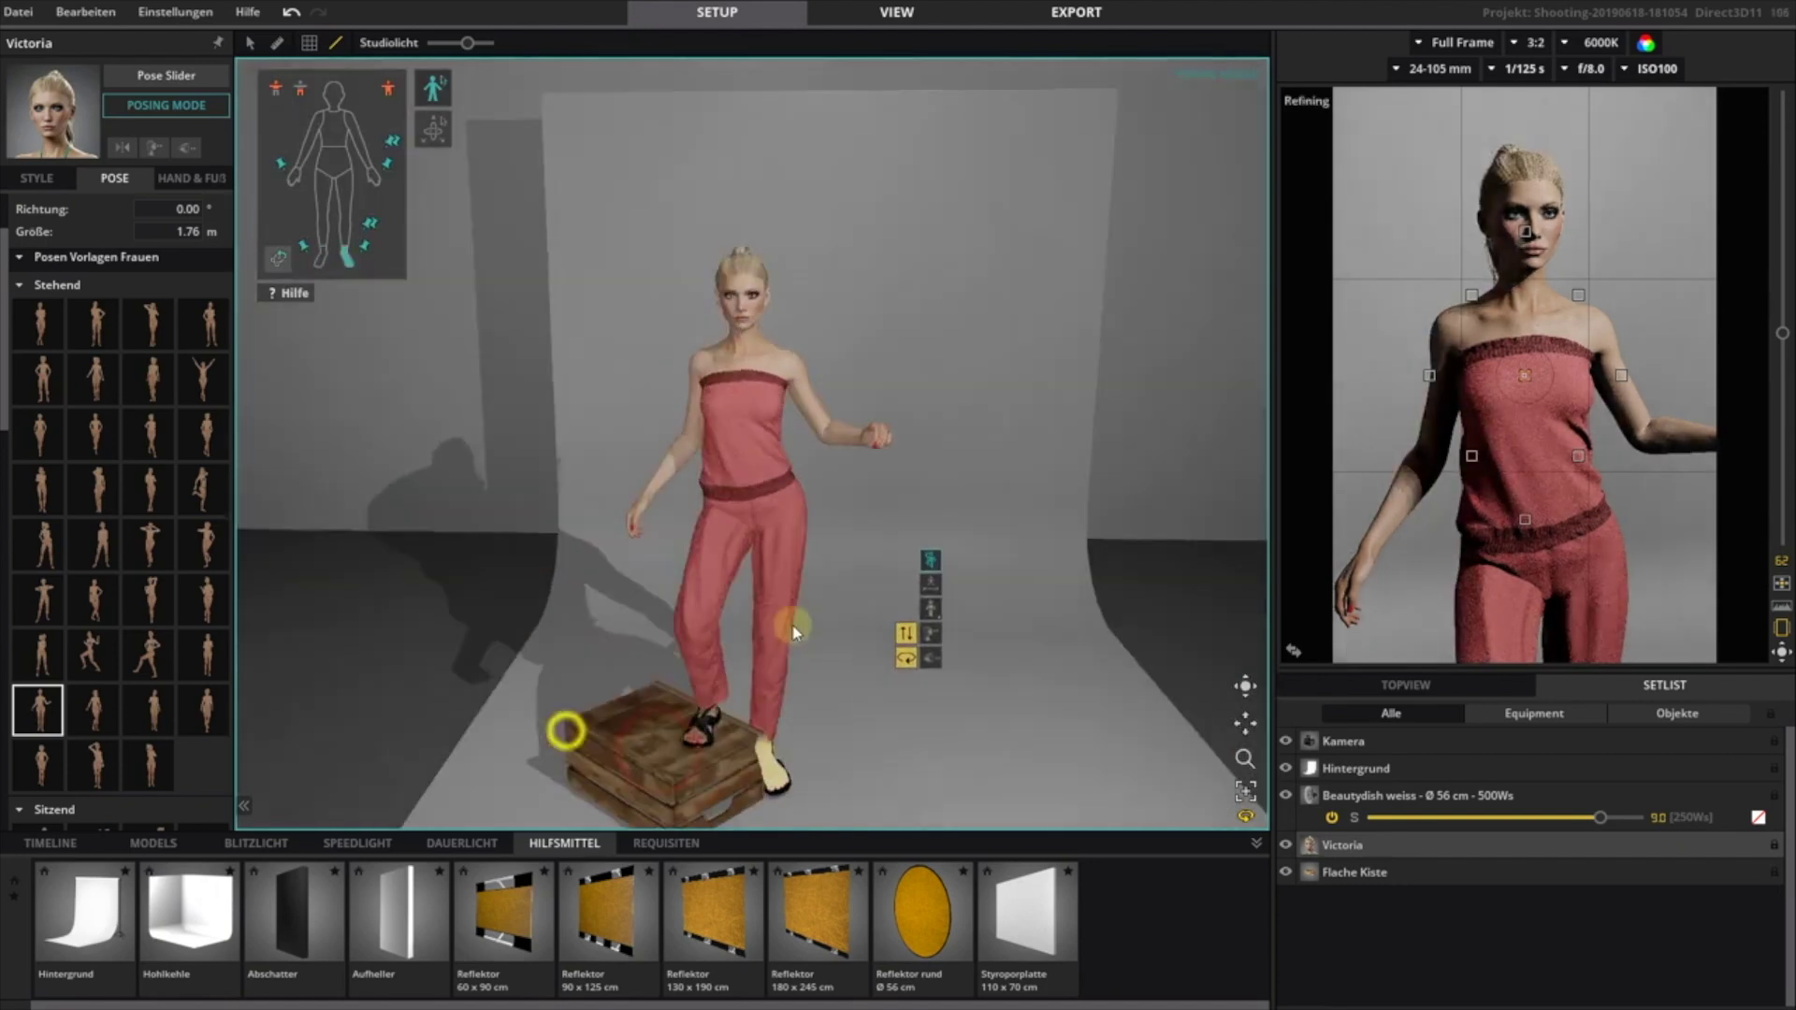
- Turn Victoria's head slightly toward her left
click(751, 296)
drag(789, 299, 798, 297)
scroll(586, 585, down, 3)
right_drag(727, 661, 810, 589)
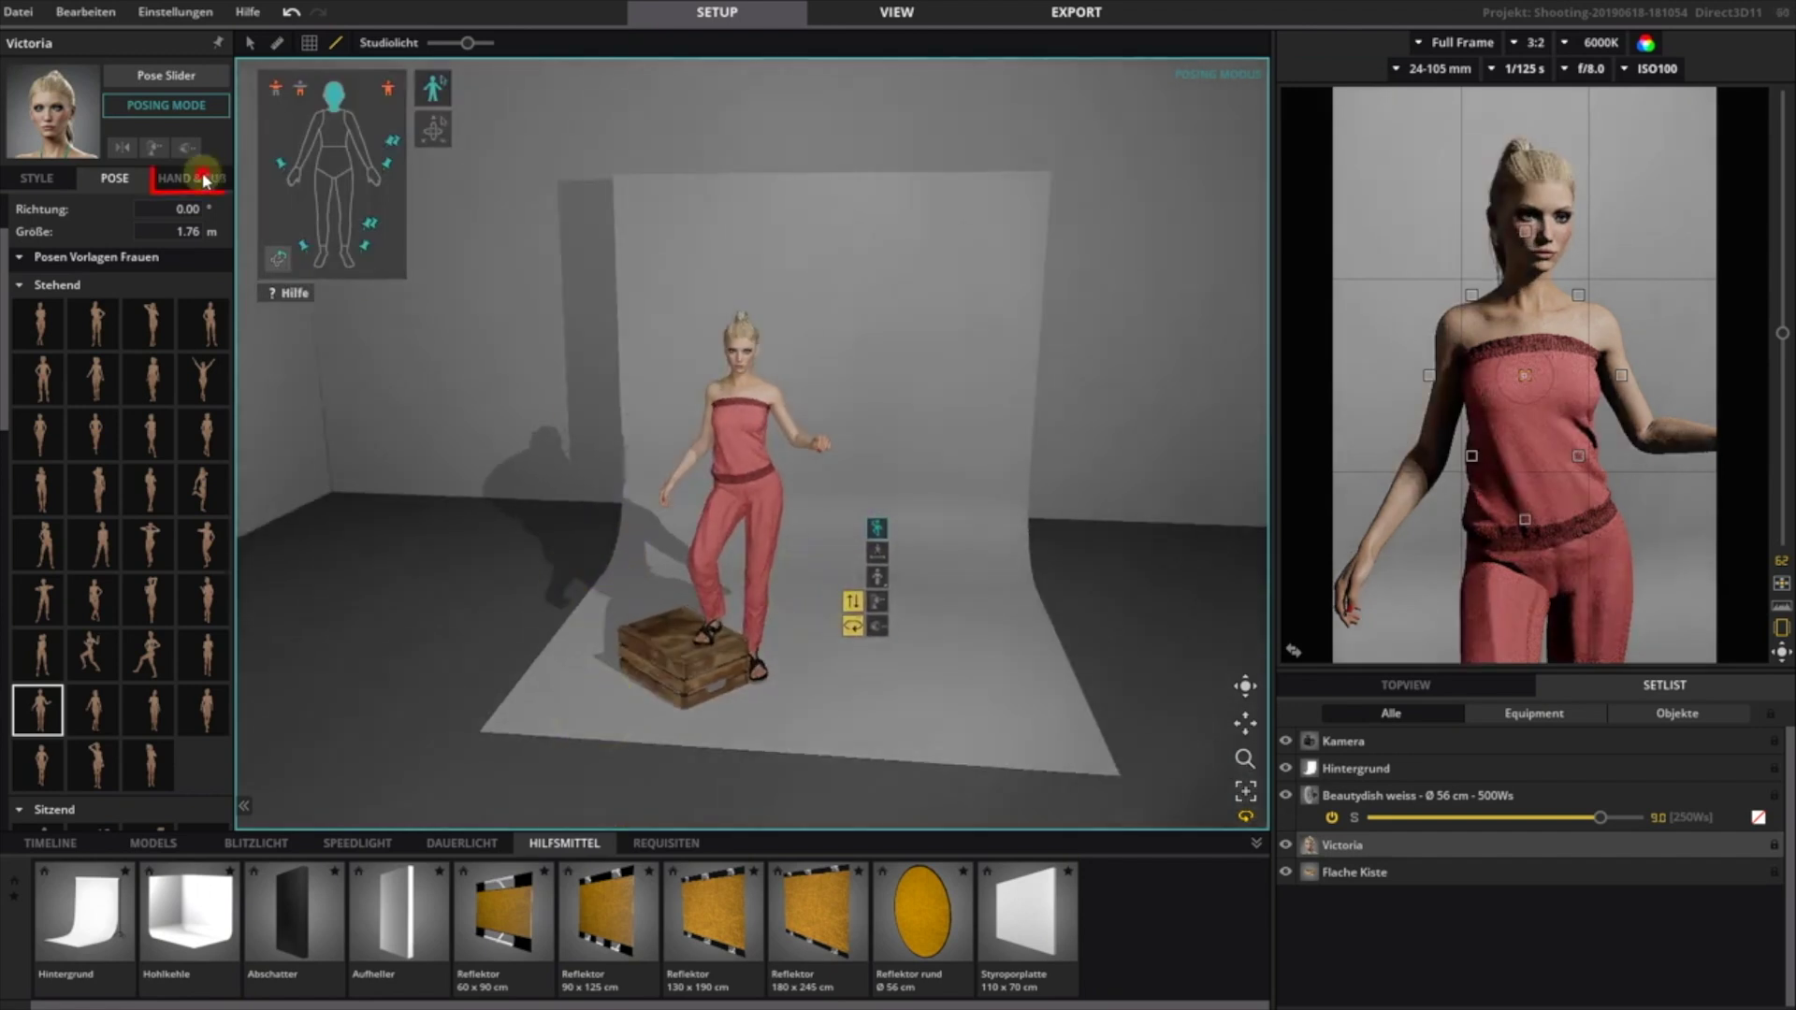
- Adjust Victoria's left hand with Finger einrollen at mid-range, Zeigefinger einrollen near its minimum and Mittelfinger einrollen just below mid-range
click(192, 178)
scroll(469, 421, up, 3)
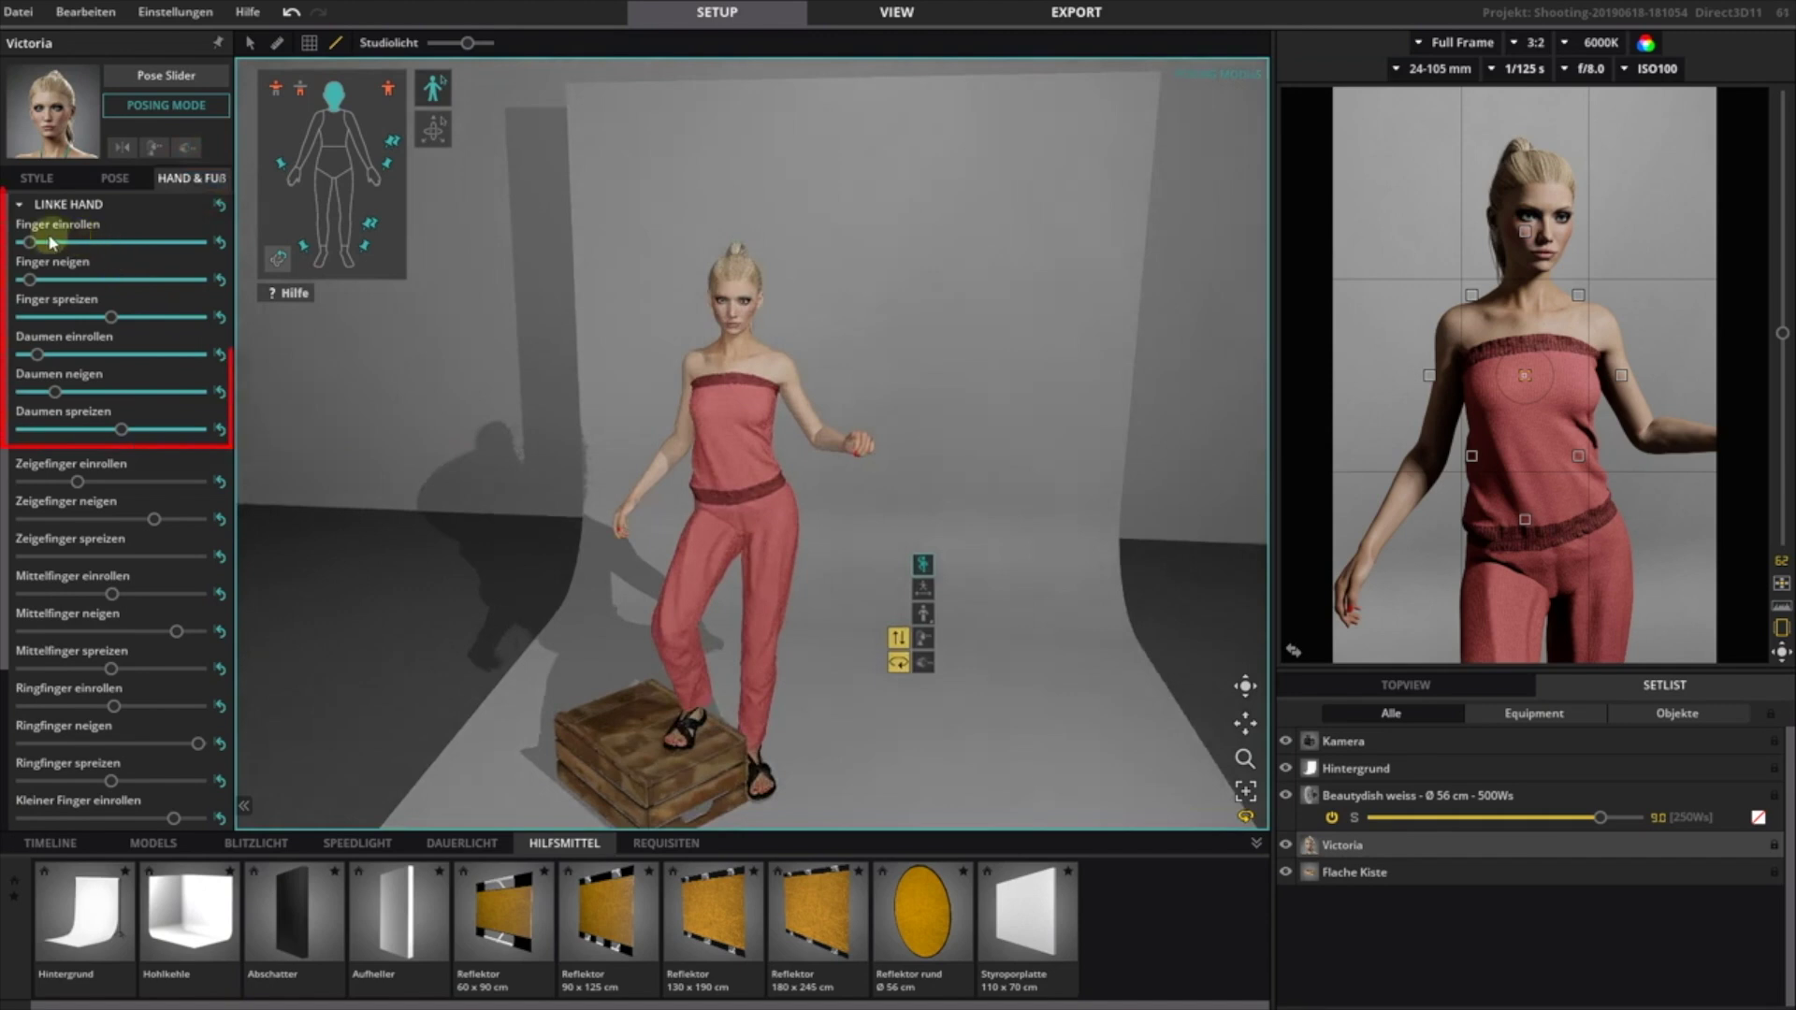
drag(31, 245, 175, 251)
drag(61, 254, 114, 271)
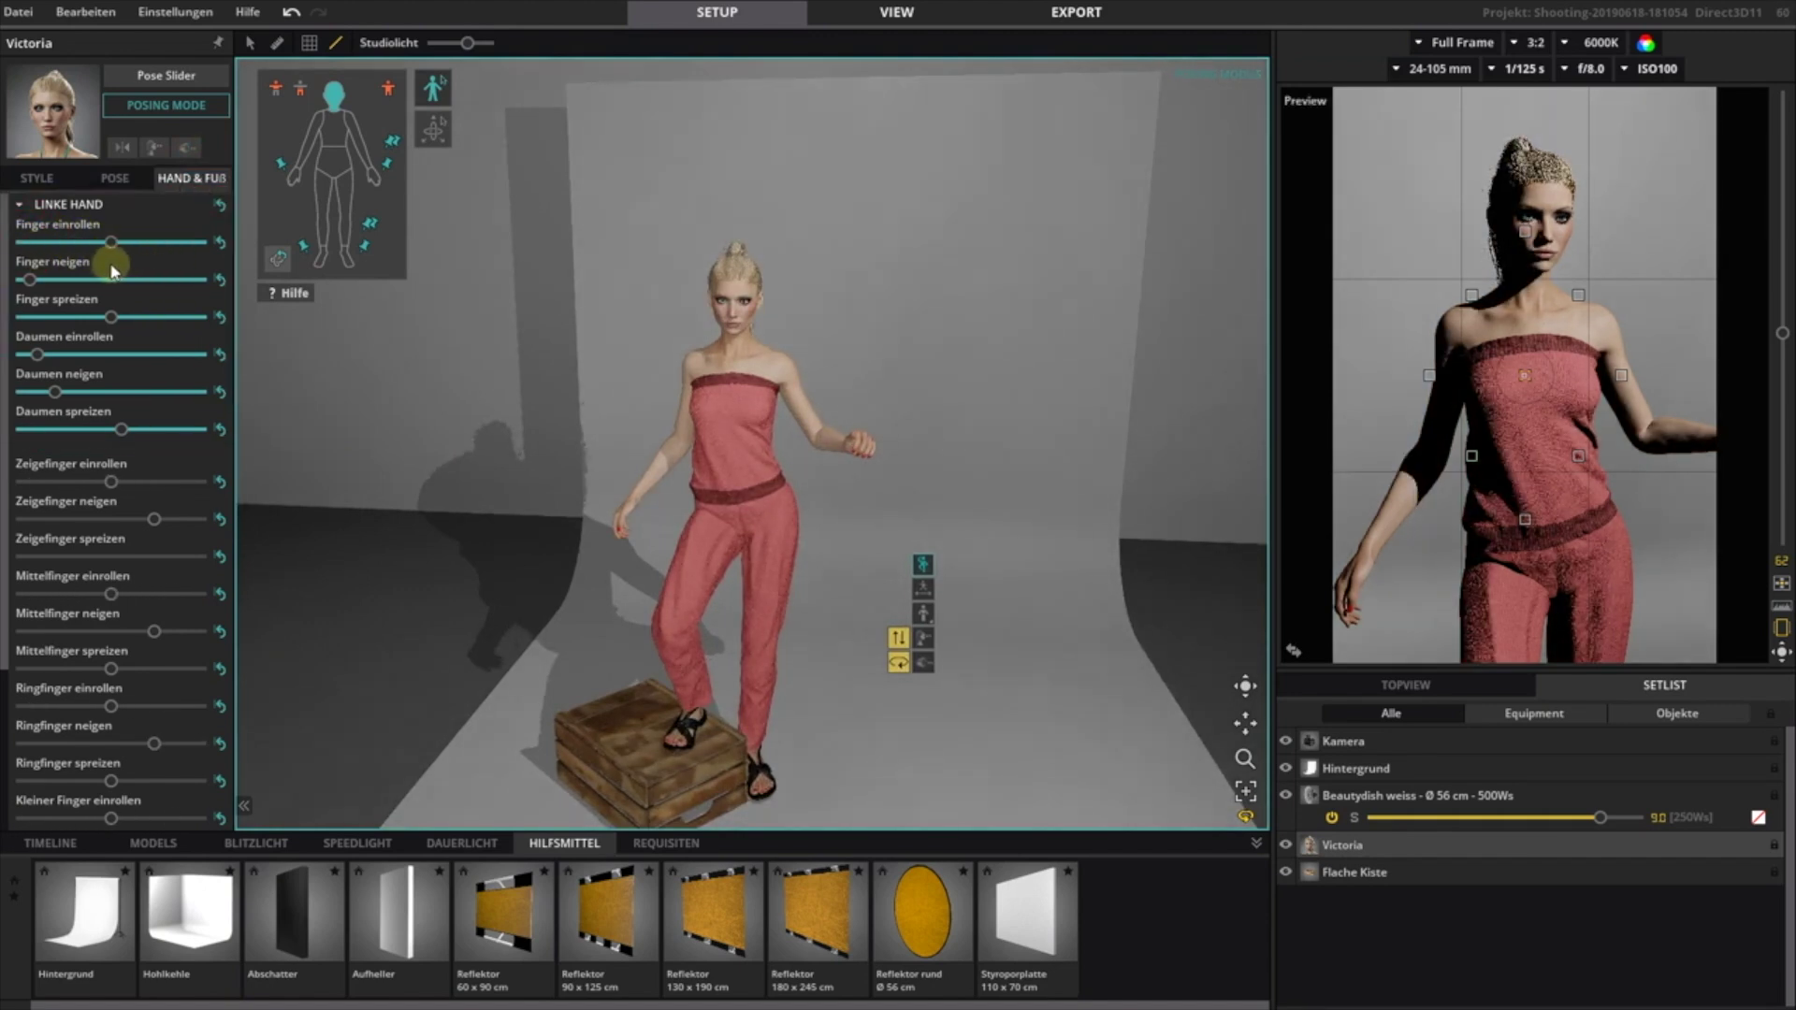
drag(122, 478, 132, 481)
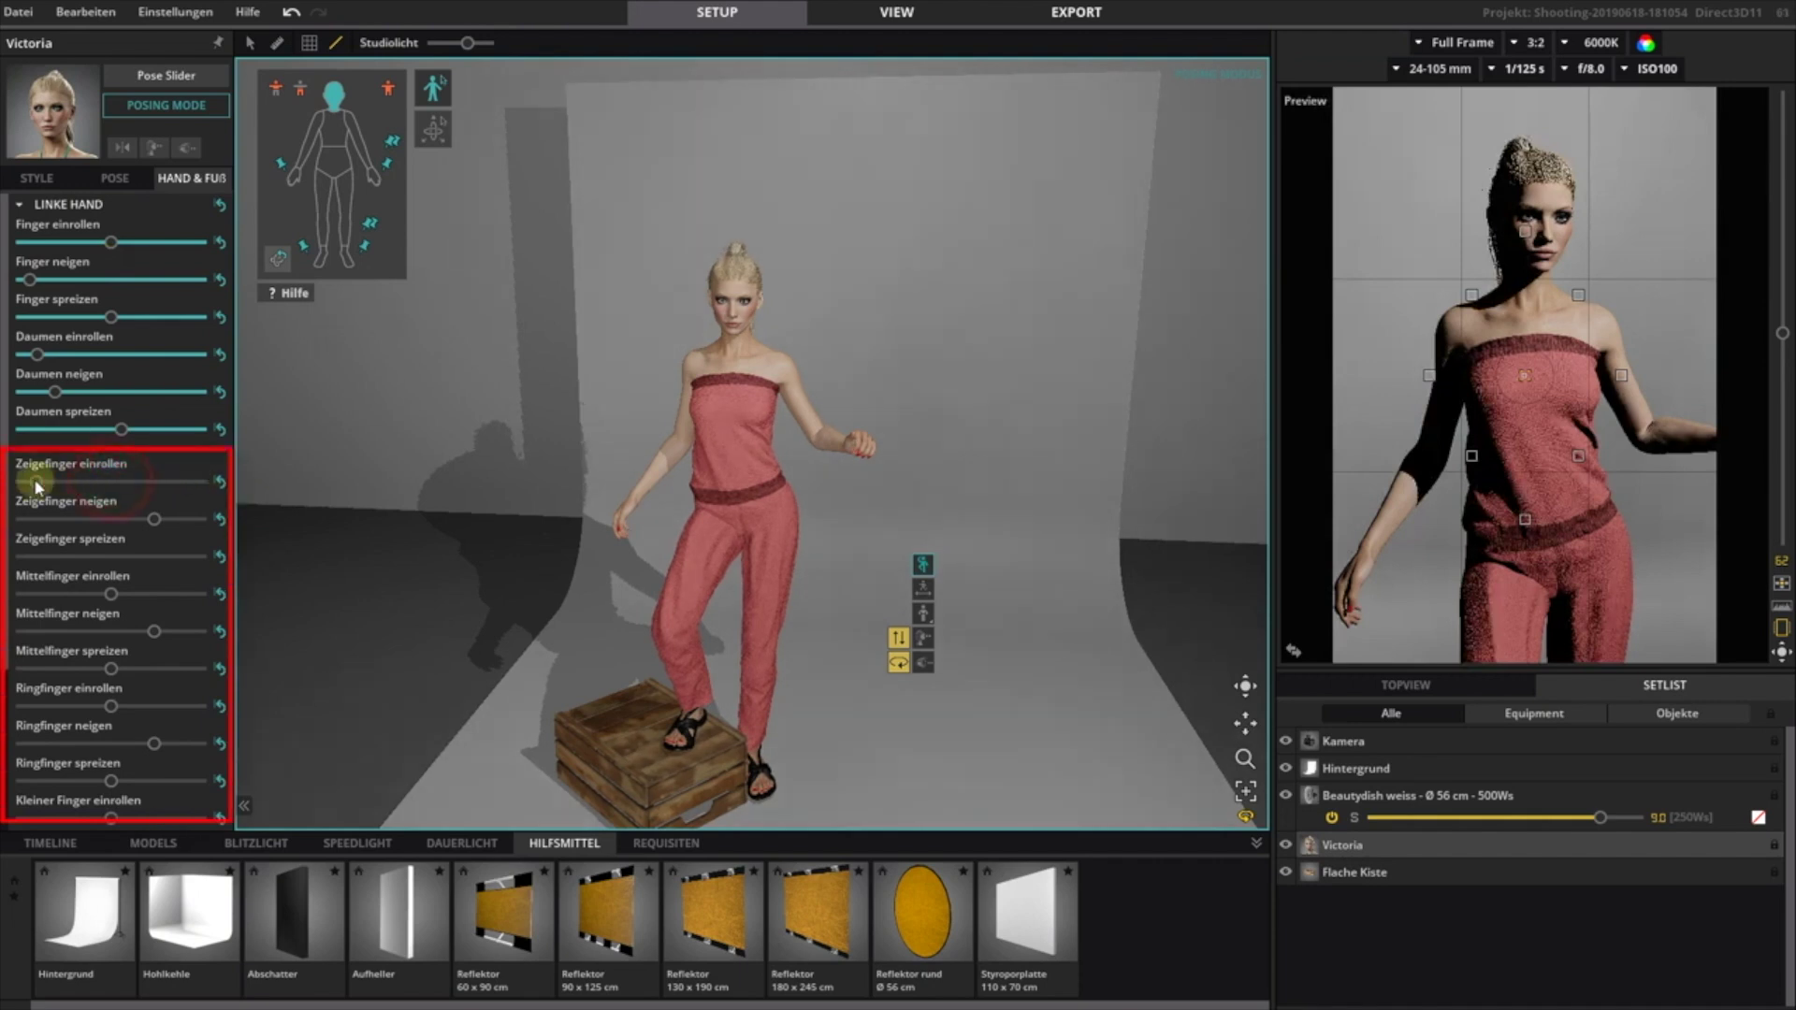
drag(135, 600, 101, 595)
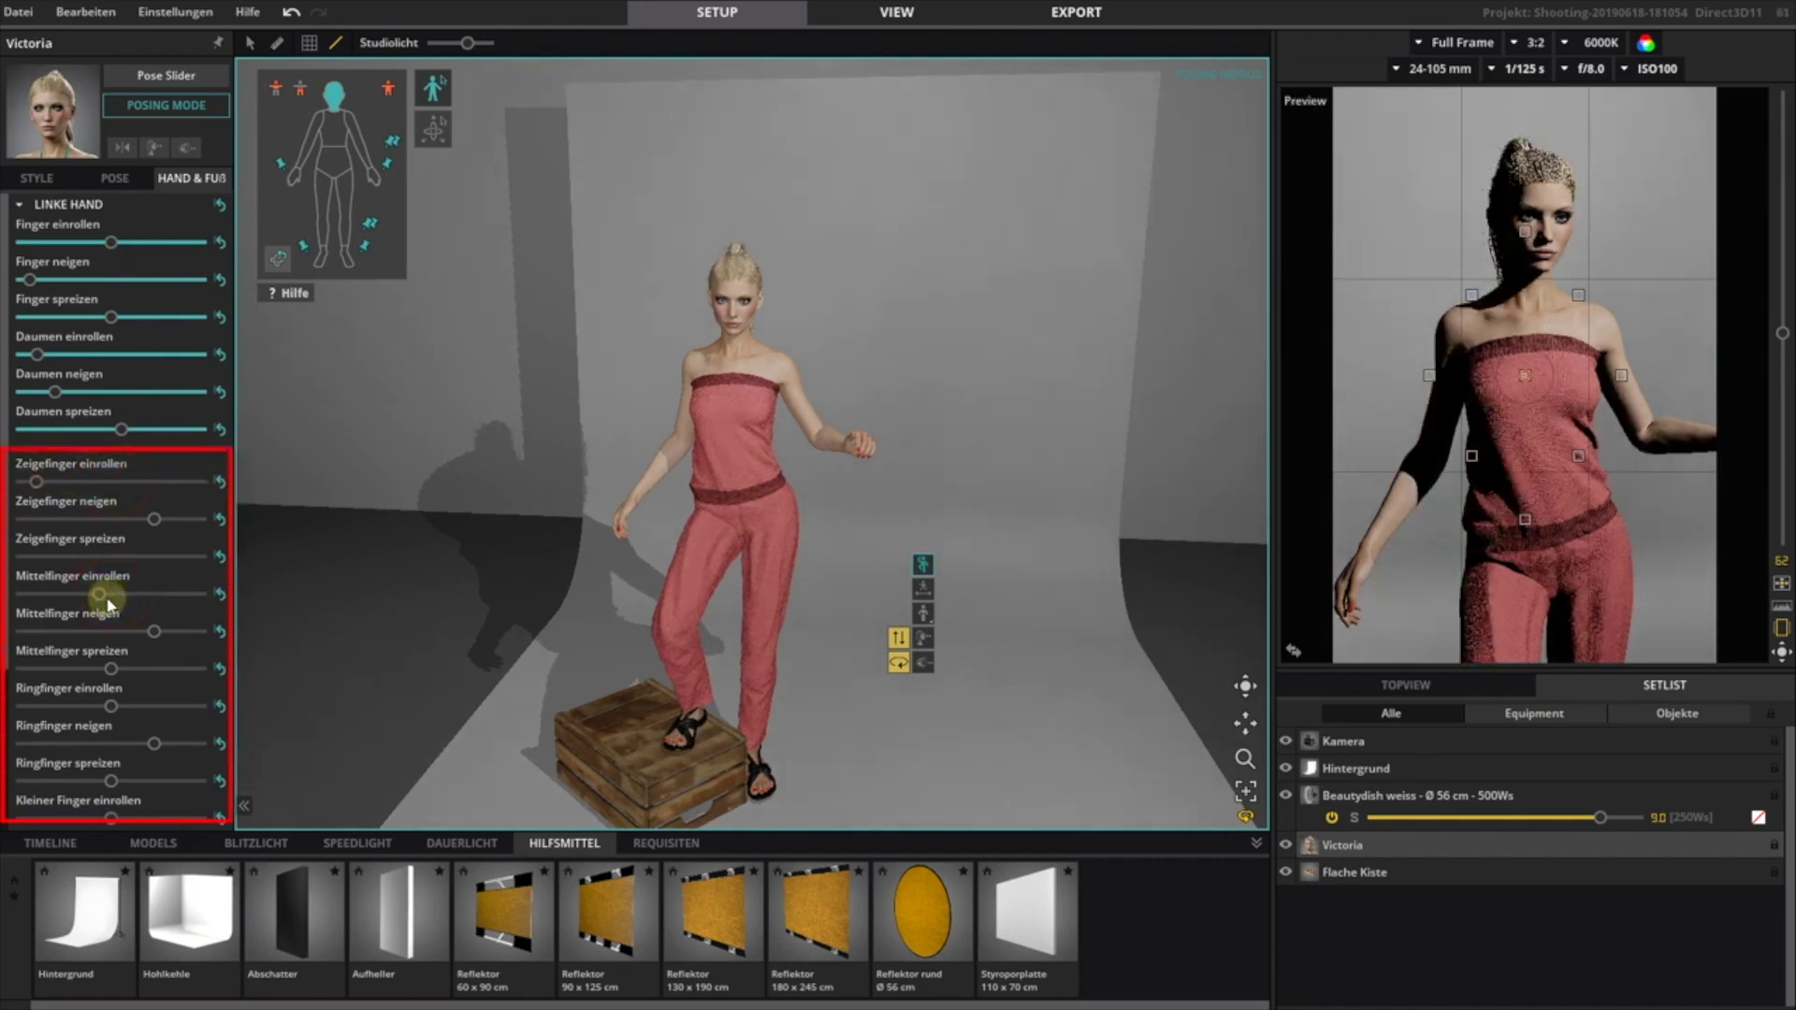
- Read the posing help for Advanced Mode and Simple Mode, and leave Posing Mode
click(293, 296)
click(450, 321)
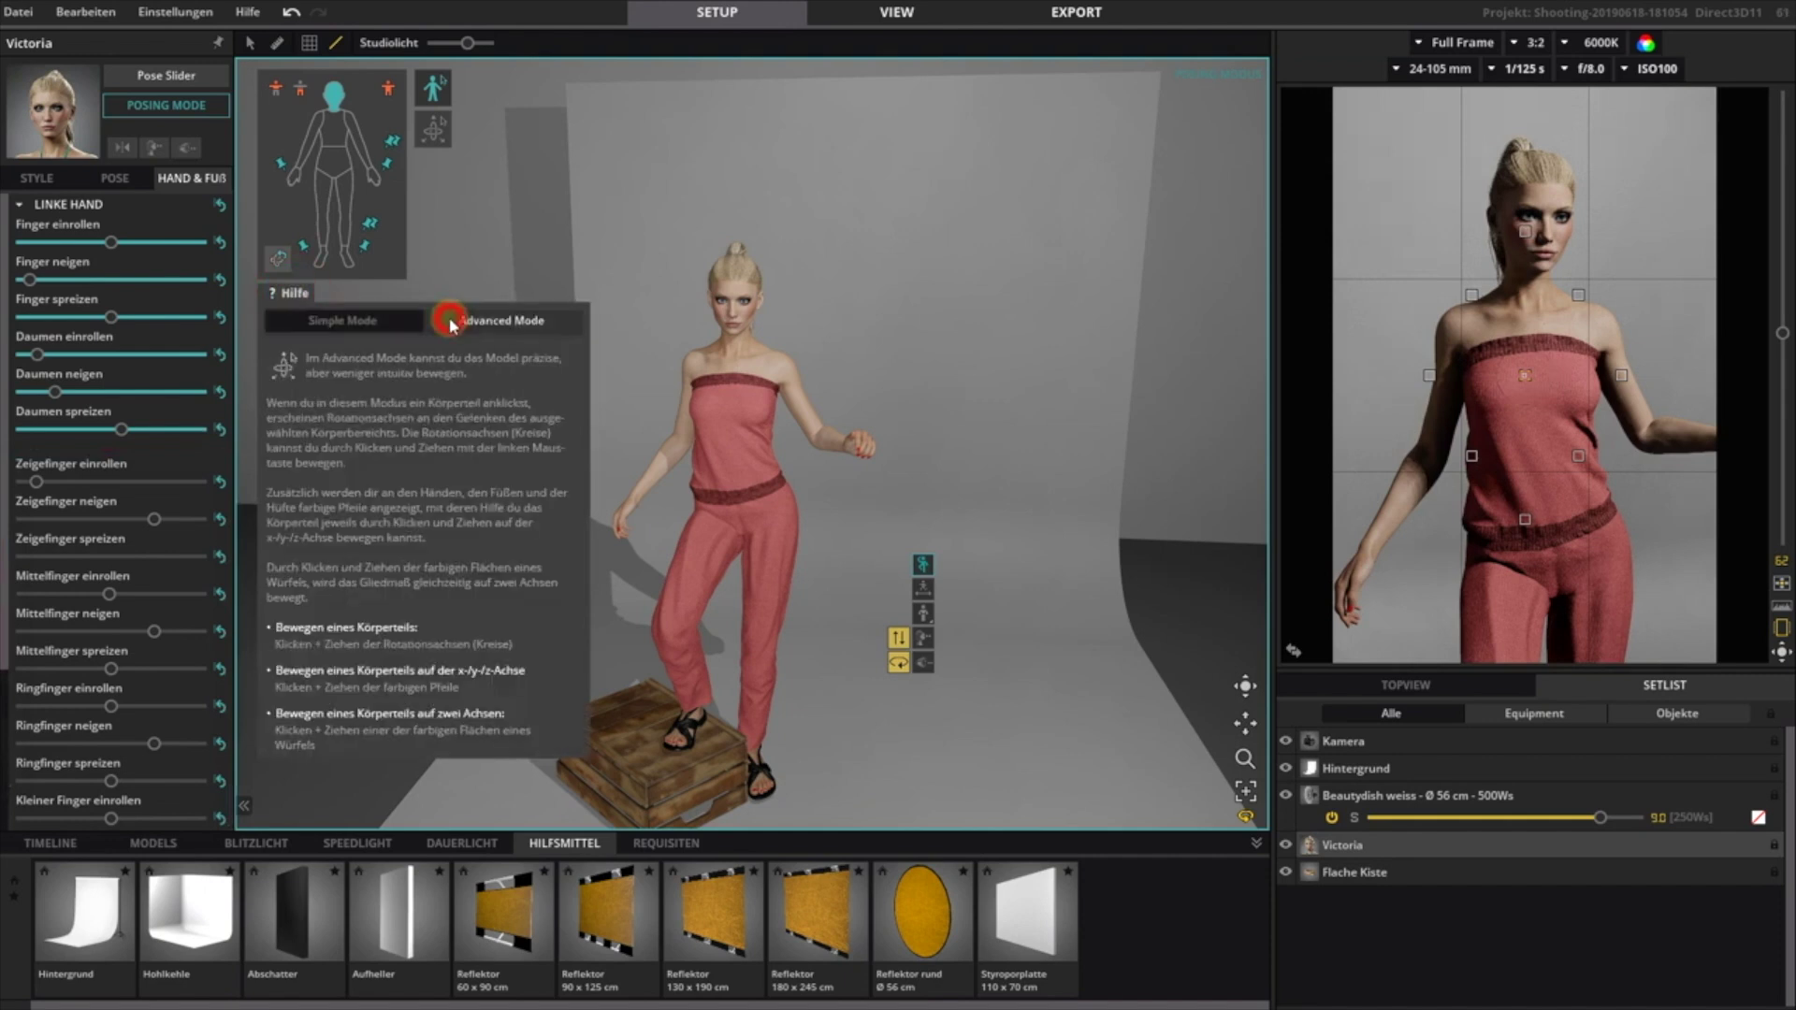
click(395, 318)
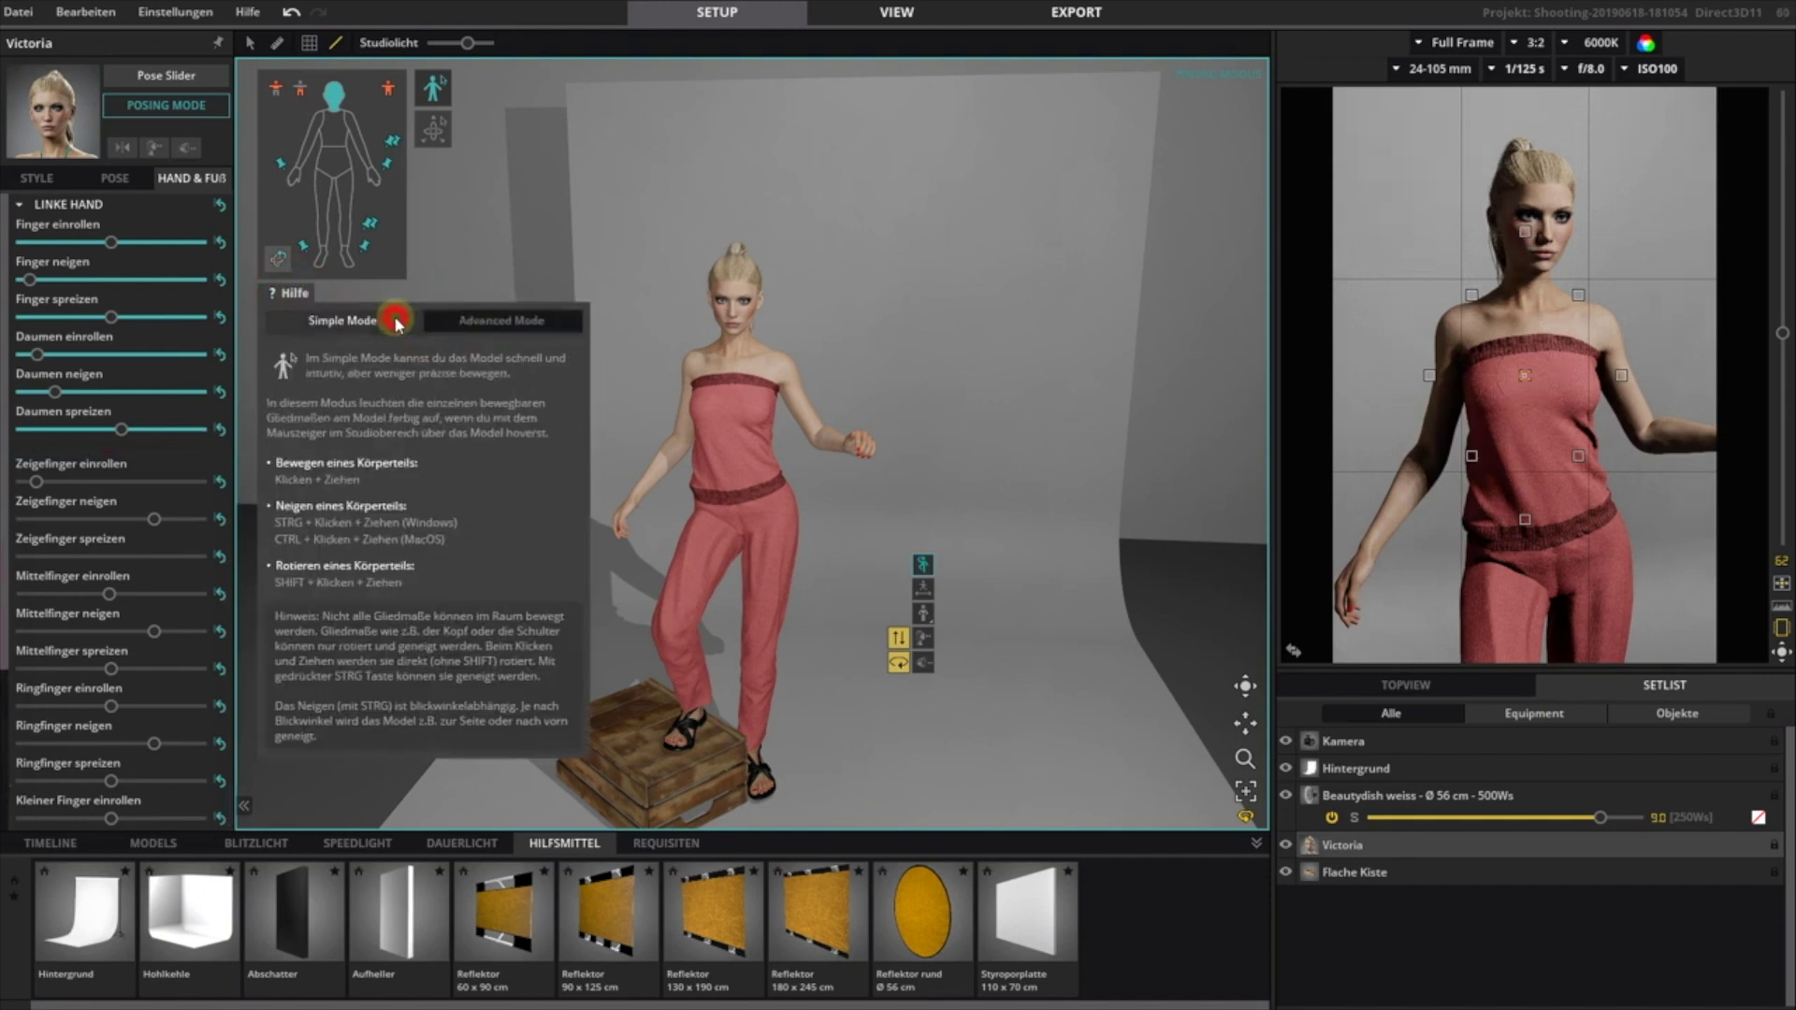
click(472, 269)
mouse_move(493, 556)
right_down()
mouse_move(521, 553)
mouse_move(498, 567)
right_up()
click(918, 531)
click(917, 536)
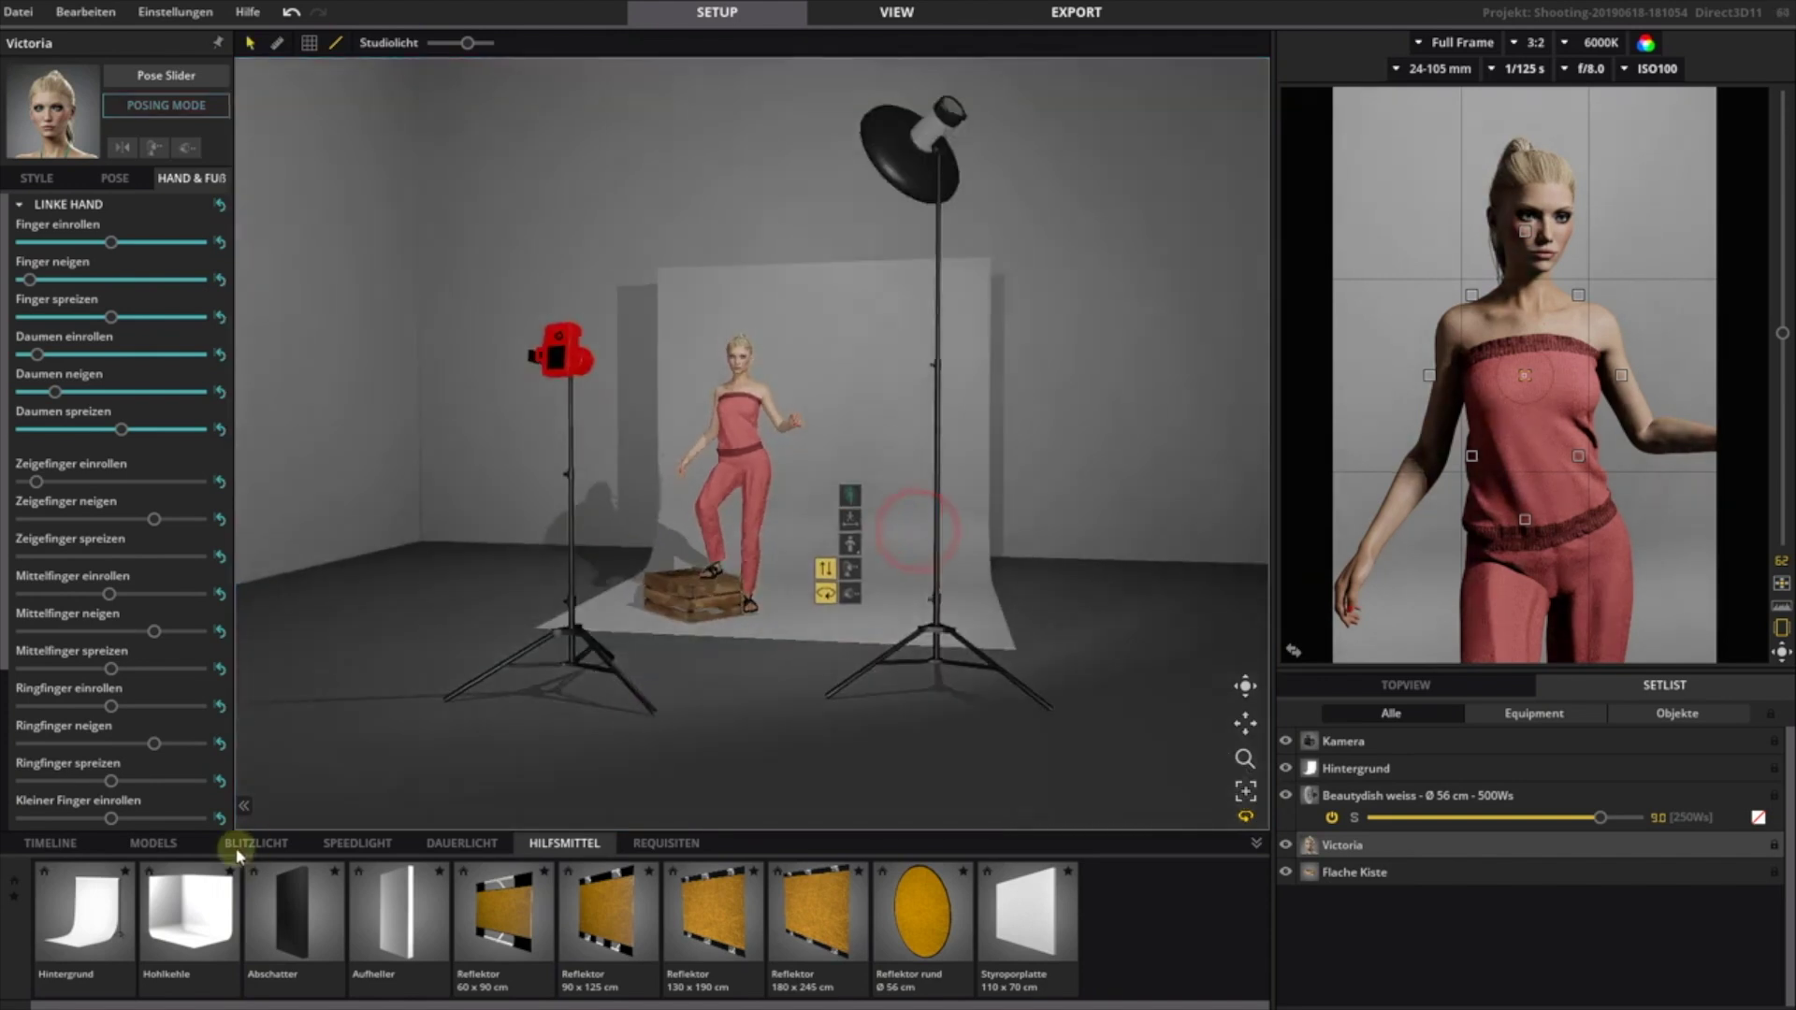
- Add a Reflektor M Ø 23cm / T 18cm flash beside the backdrop at about X 2.31 m, Y 1.68 m, height 1.95 m
click(243, 840)
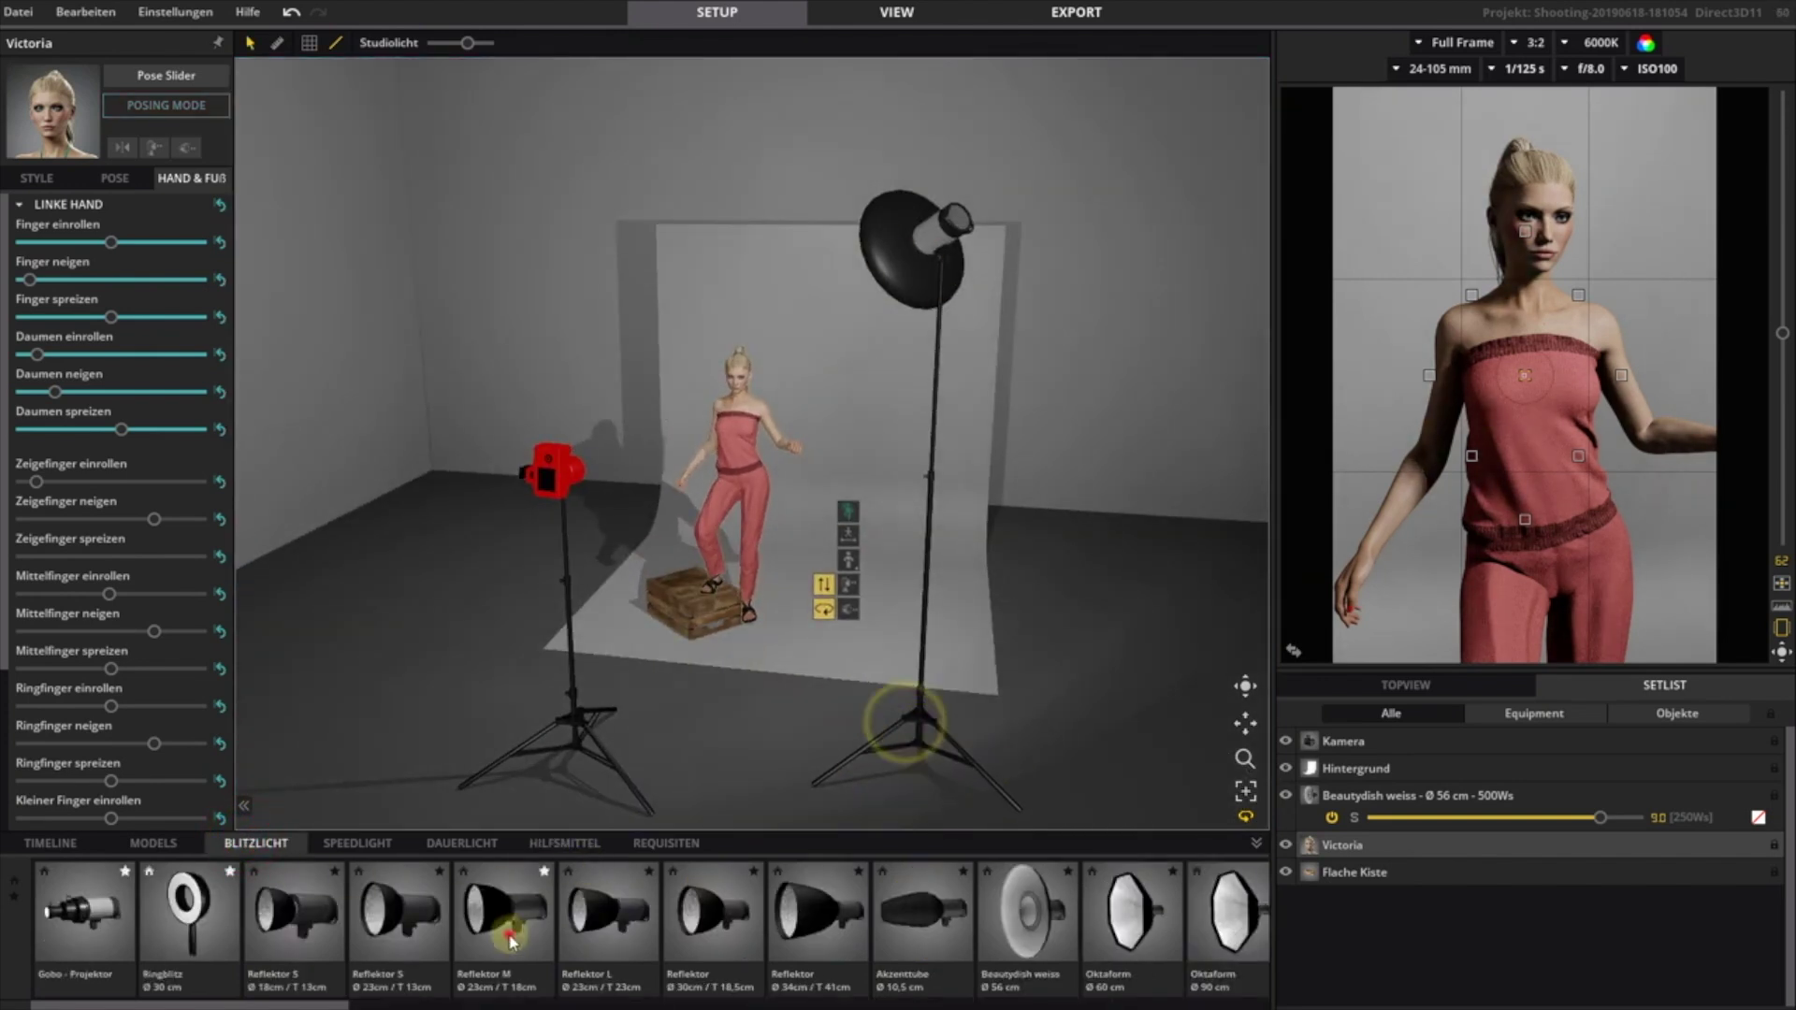
click(505, 906)
drag(441, 676, 589, 702)
drag(484, 435, 509, 465)
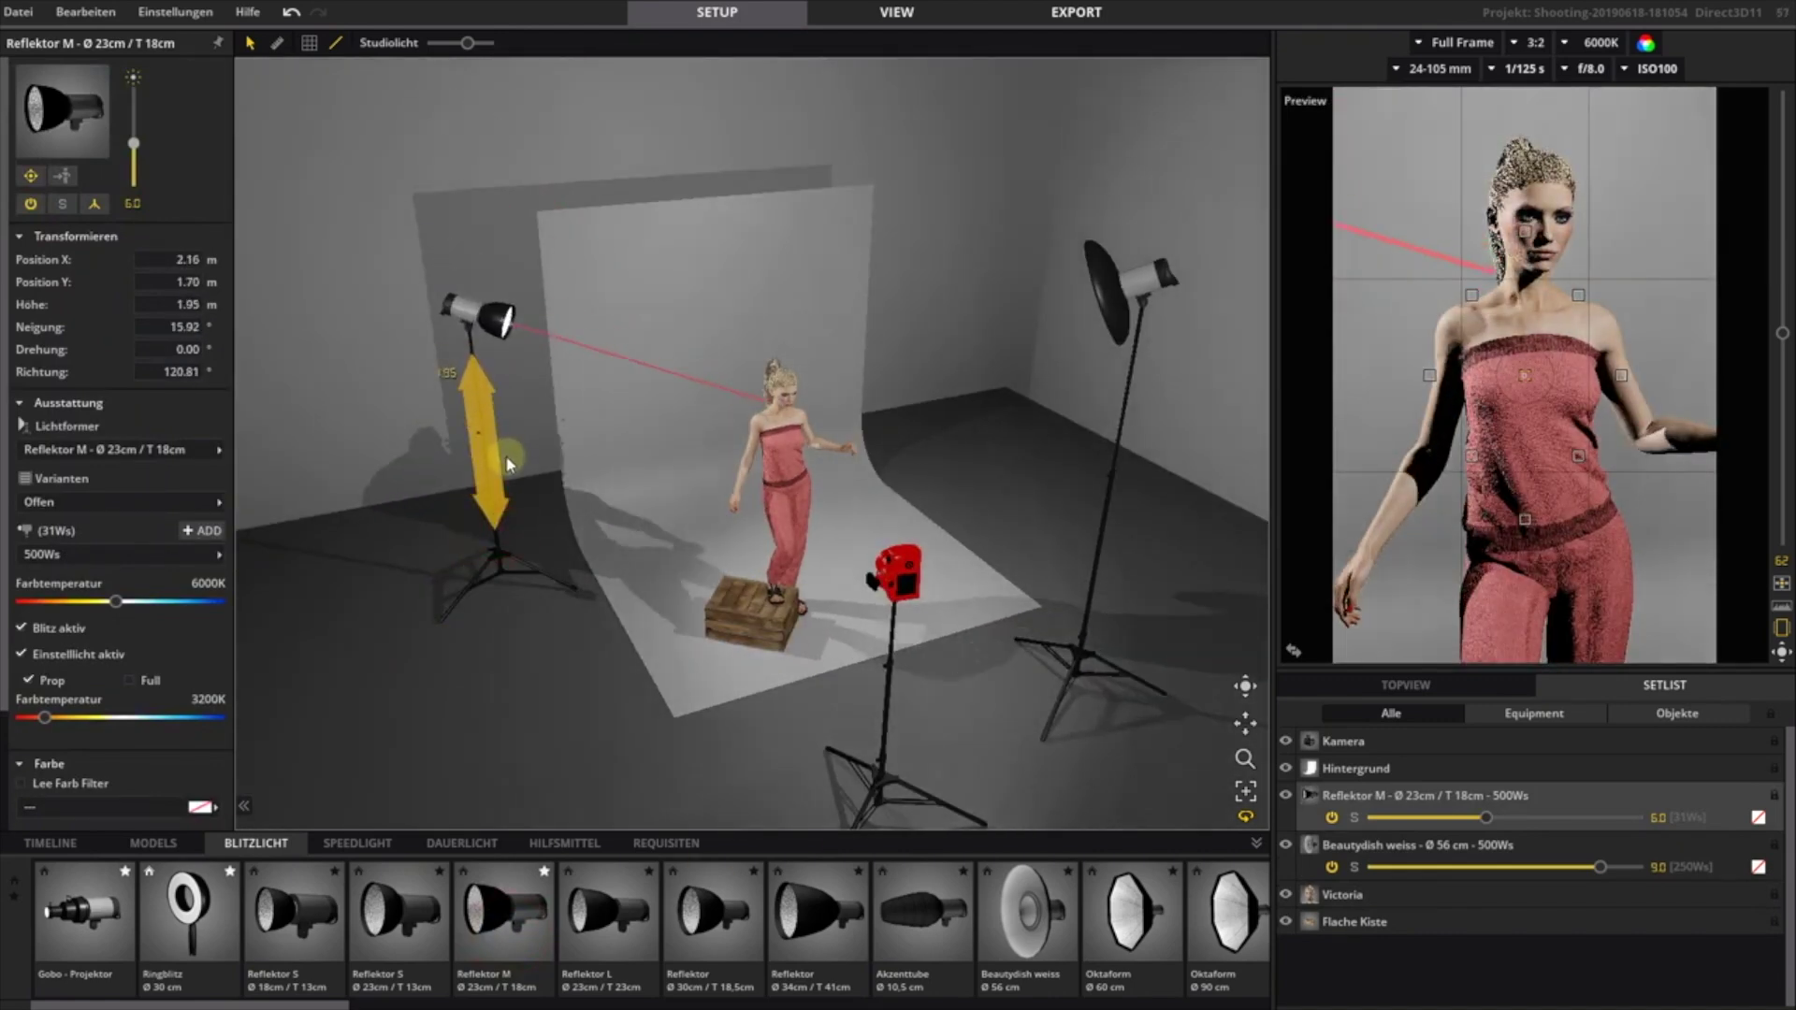
drag(507, 604, 524, 606)
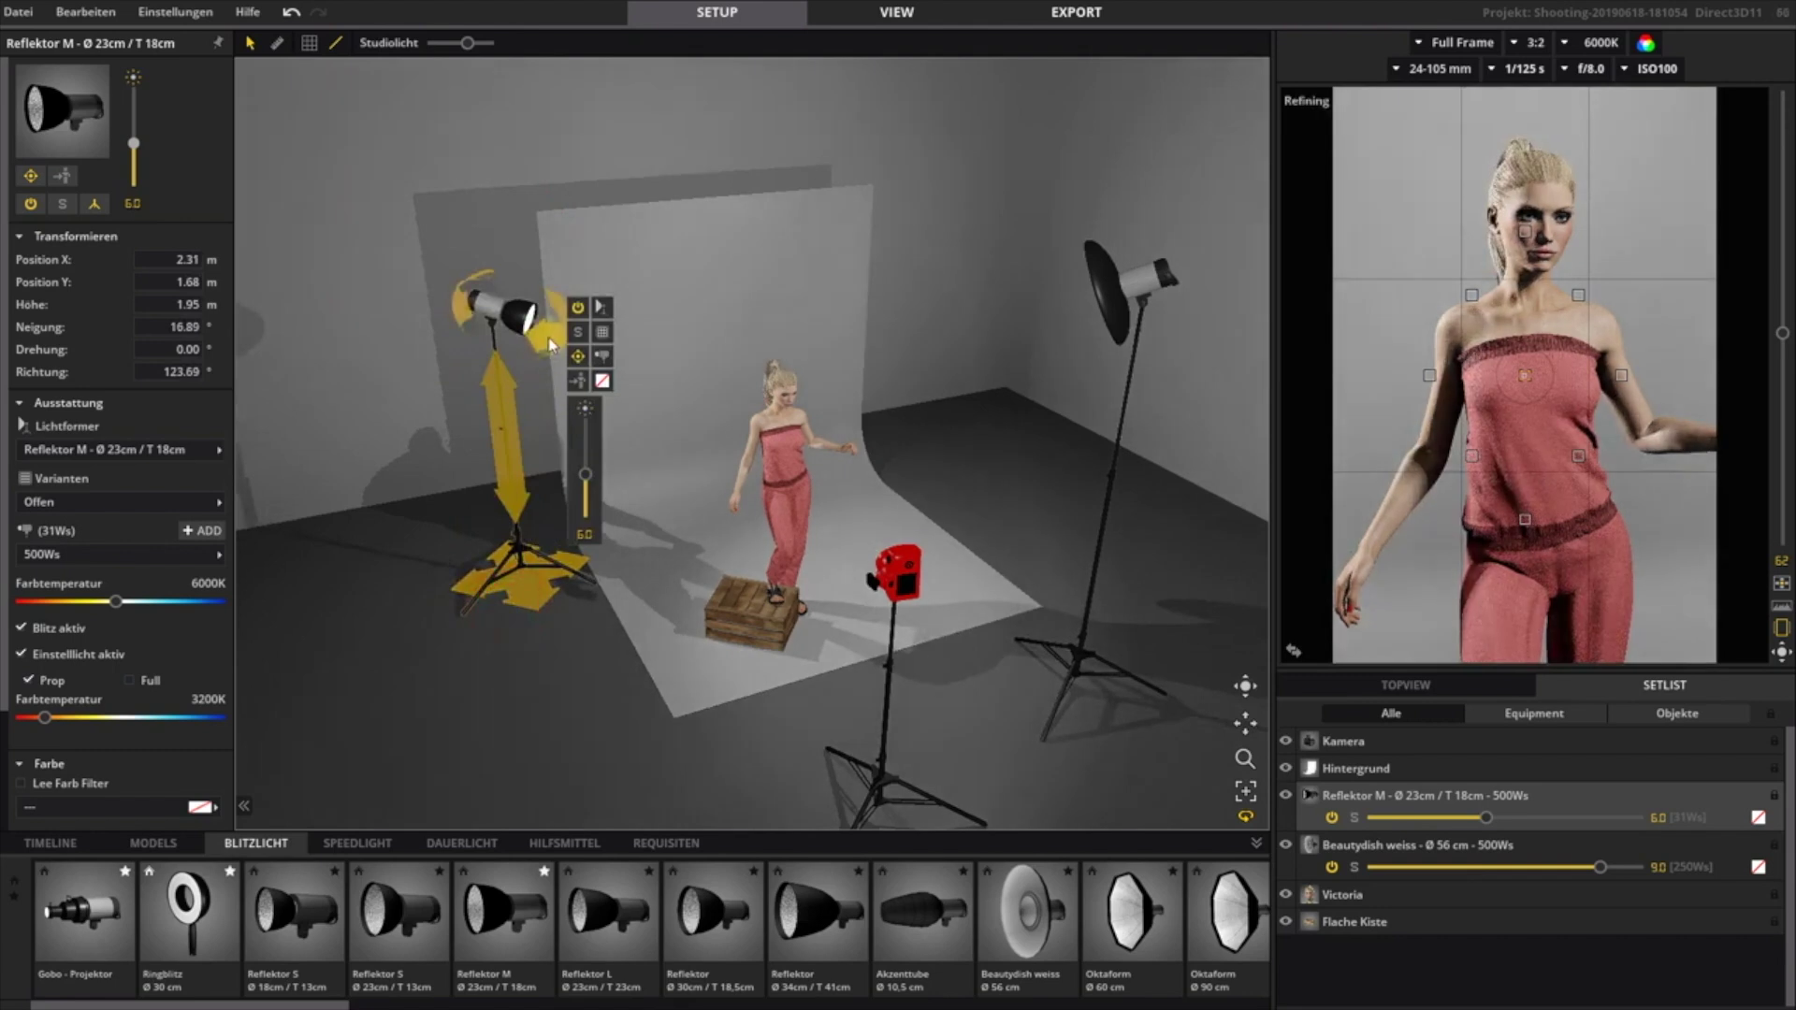
- Turn the Reflektor M away from Victoria to about 64° tilt and move it to about X 2.24 m, Y 1.41 m
drag(554, 339, 317, 548)
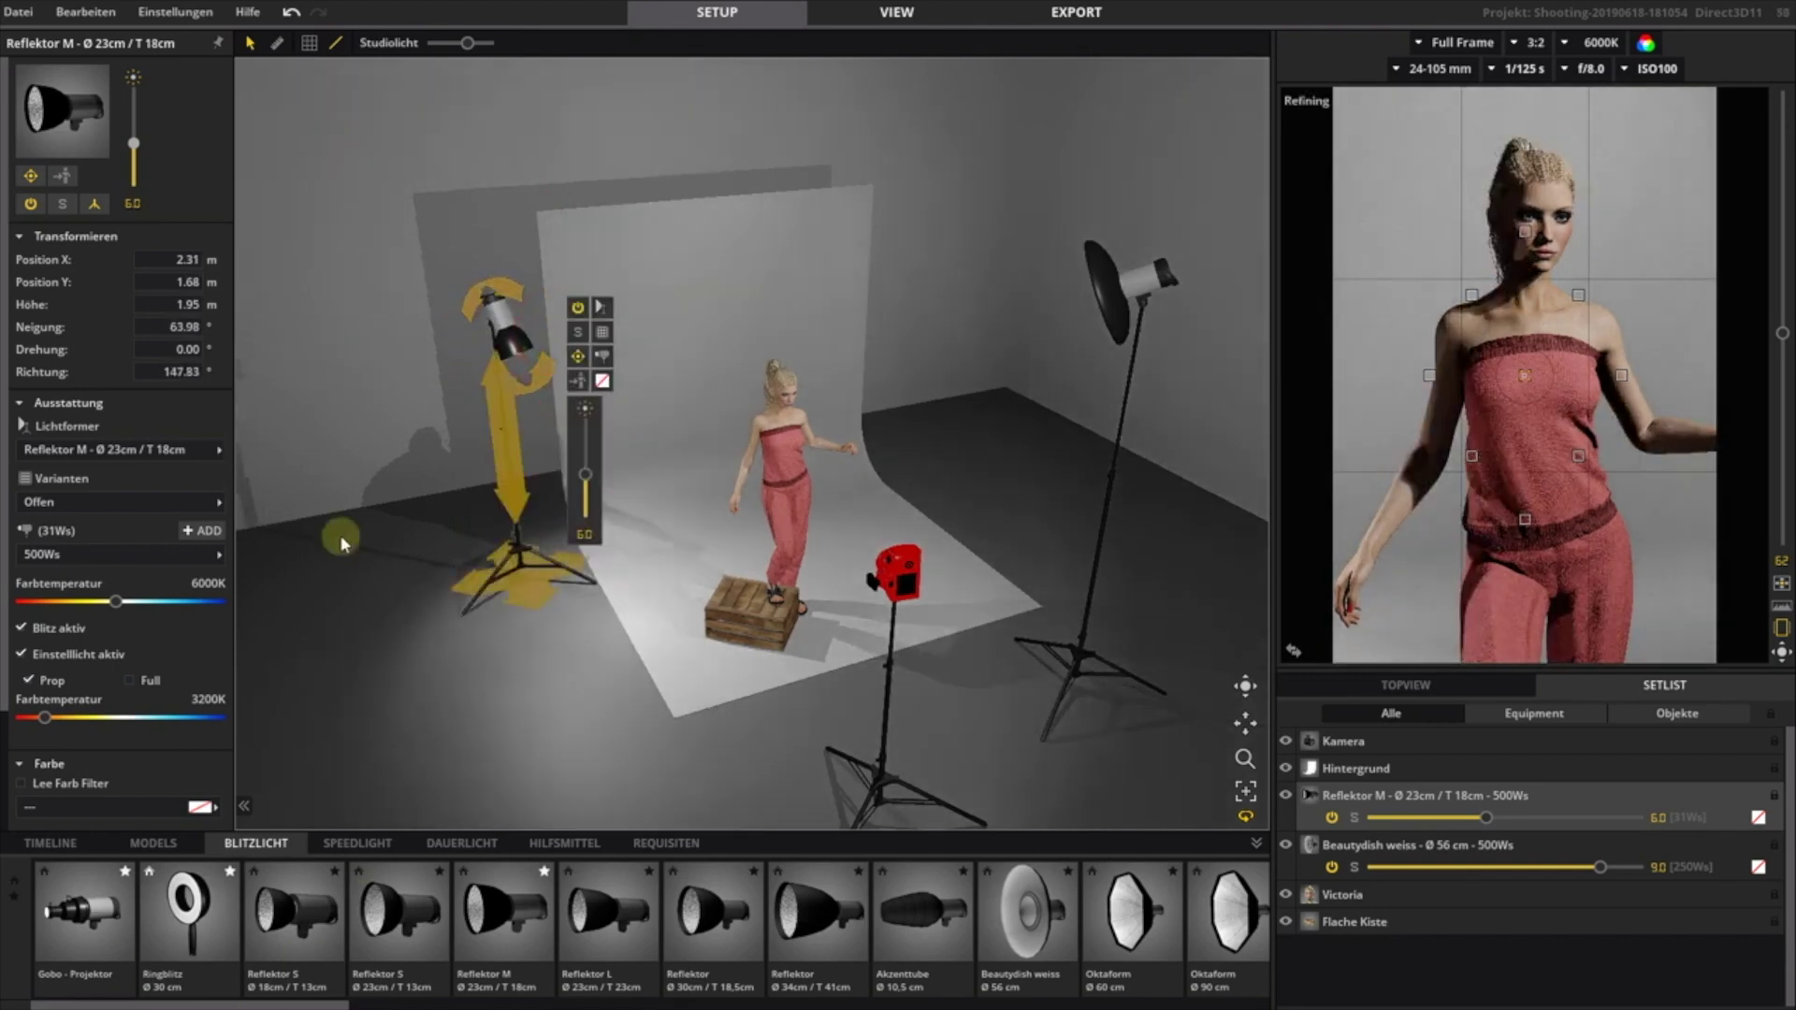
mouse_move(547, 582)
mouse_down()
mouse_move(445, 651)
mouse_move(542, 544)
mouse_move(447, 665)
mouse_move(518, 571)
mouse_up()
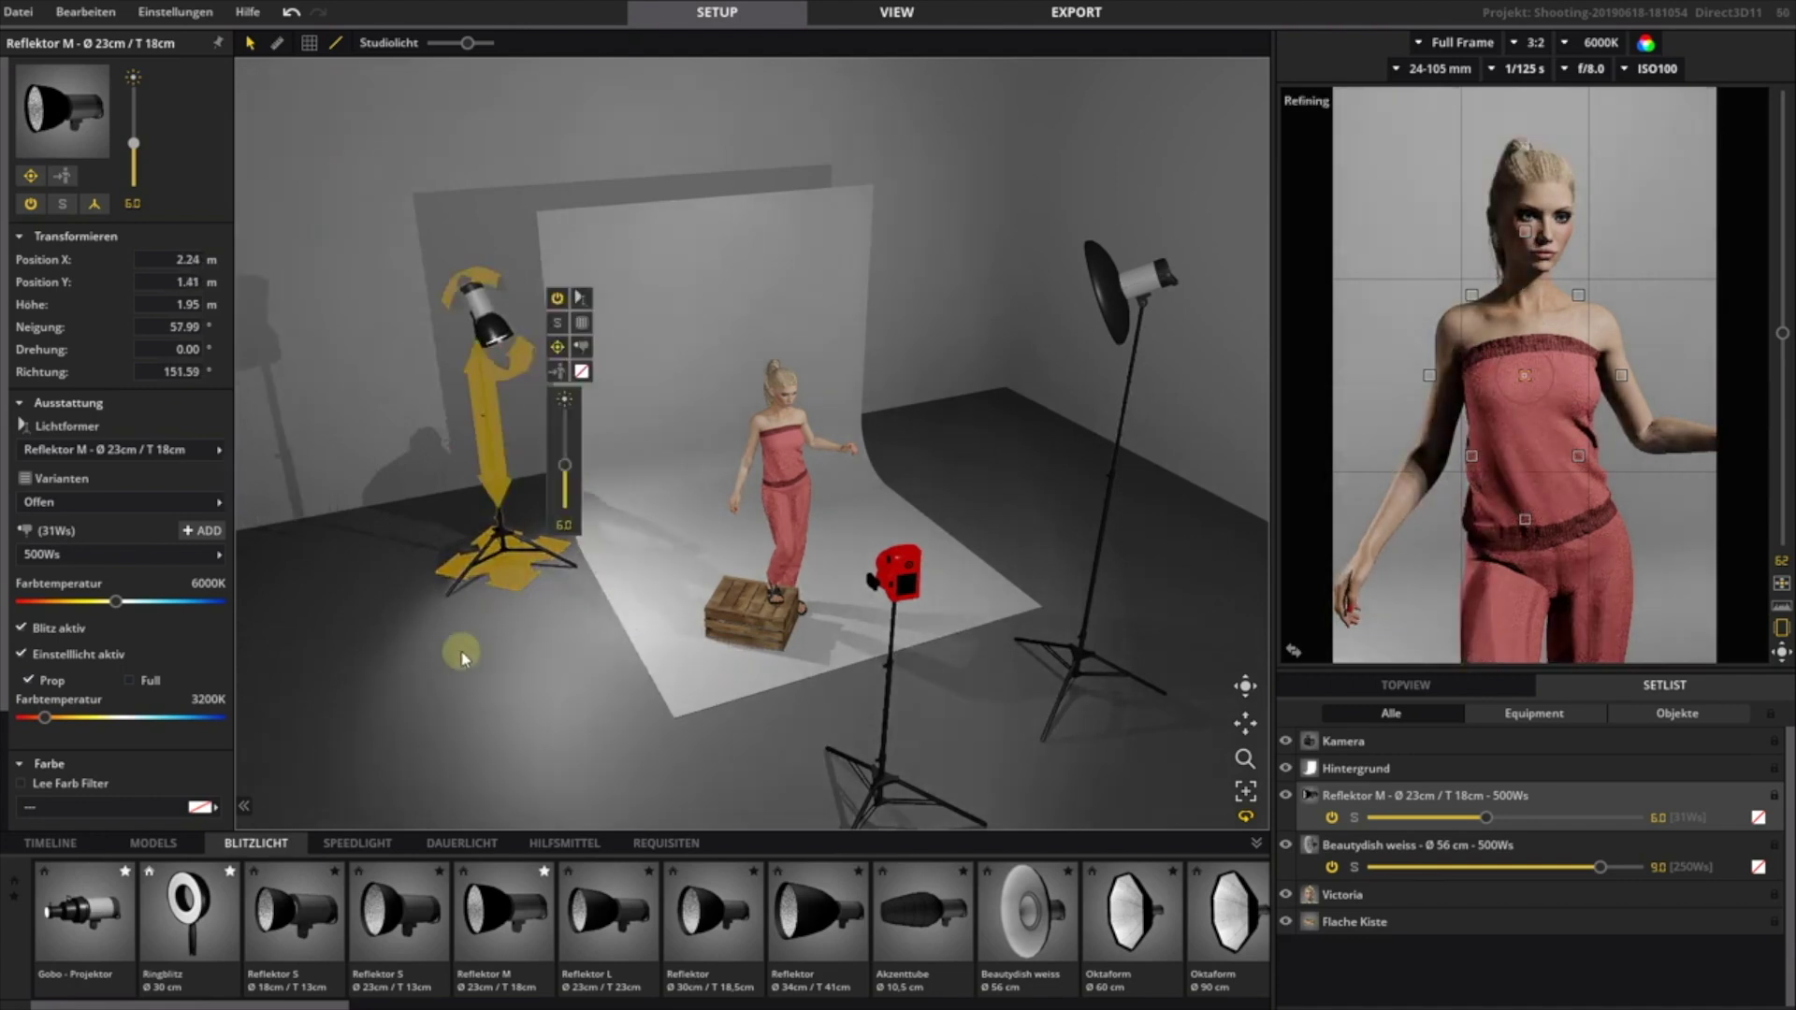
- Realign the Reflektor M with the model and move its stand to about X 2.35 m, Y 1.71 m
scroll(456, 656, up, 1)
drag(455, 662, 461, 631)
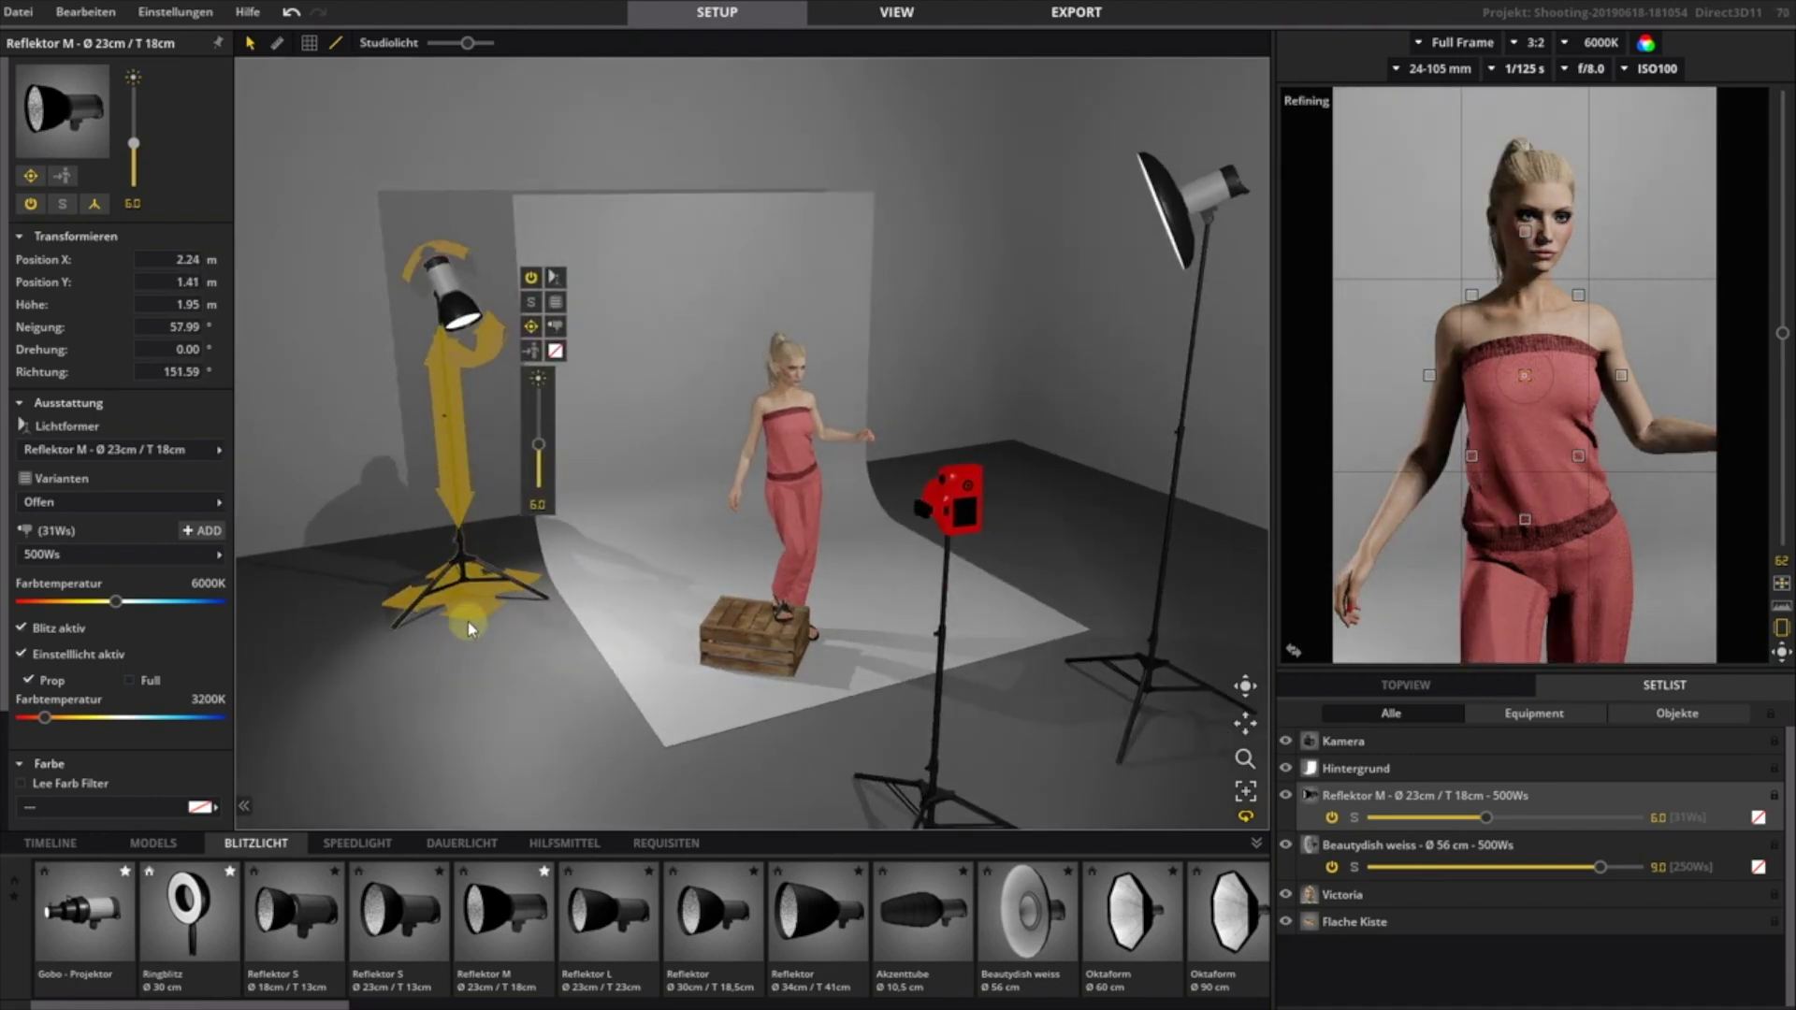
click(530, 356)
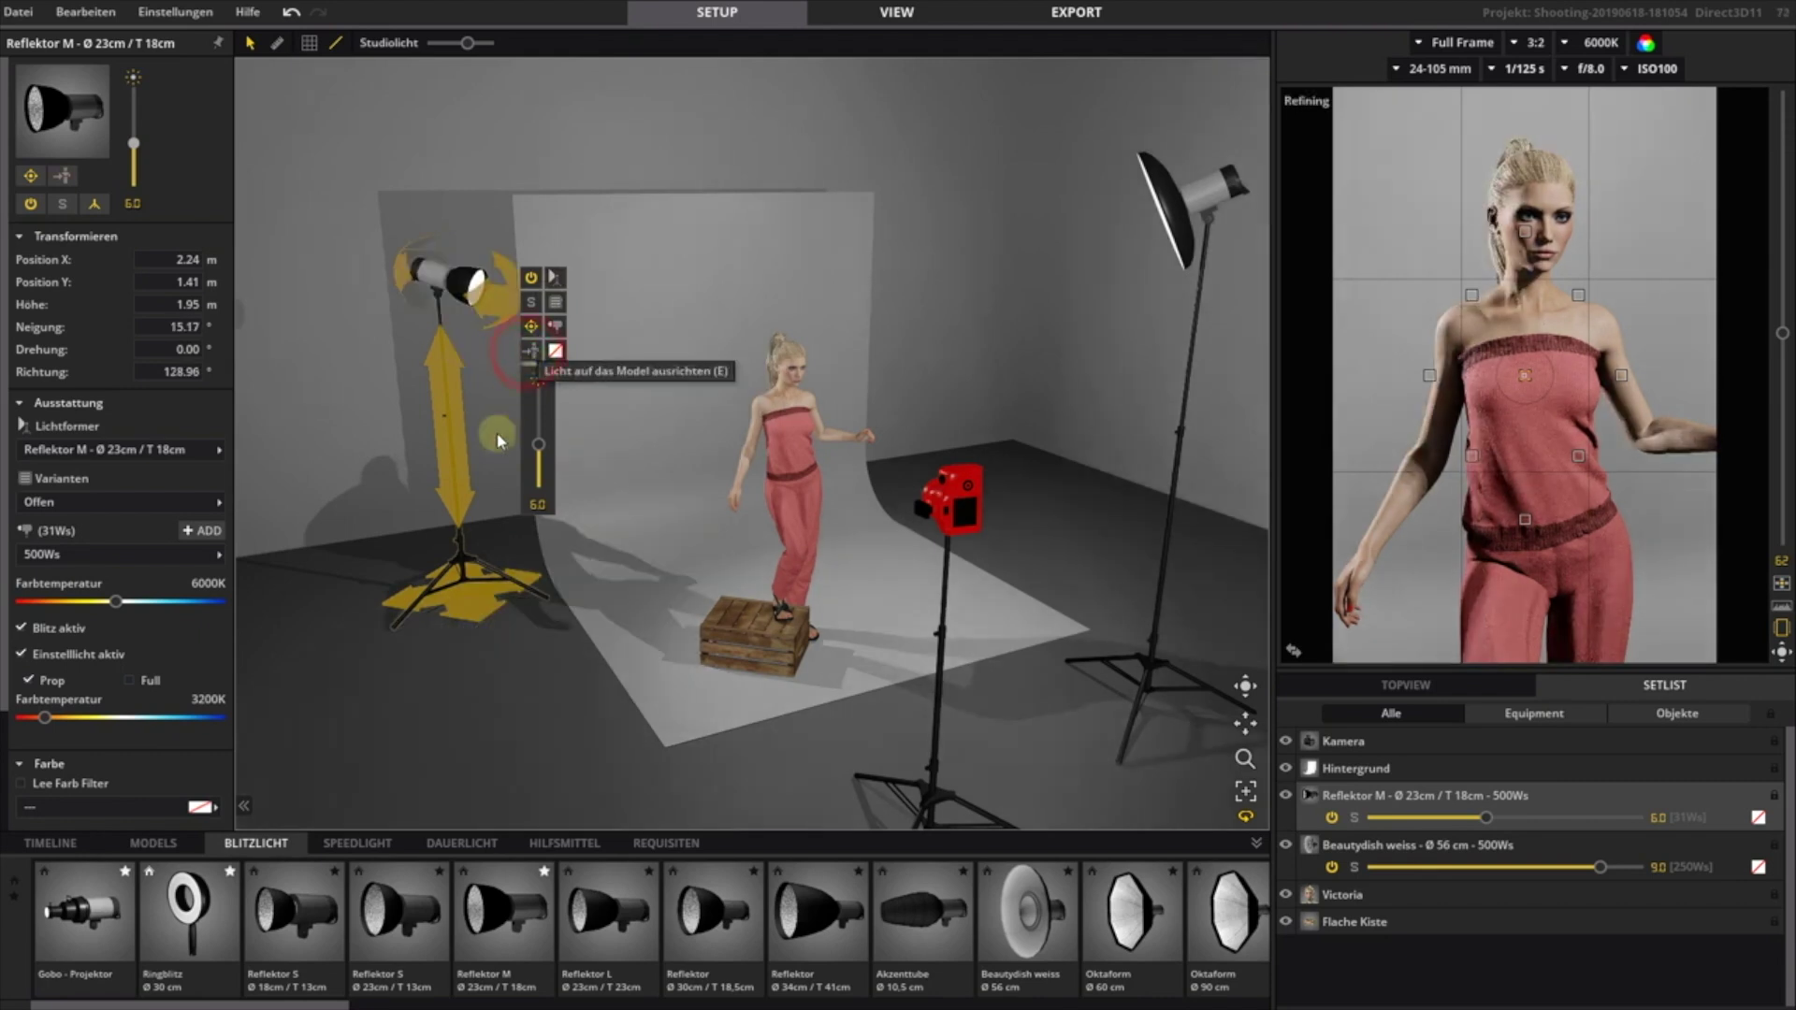
mouse_move(465, 600)
mouse_down()
mouse_move(460, 774)
mouse_move(491, 616)
mouse_up()
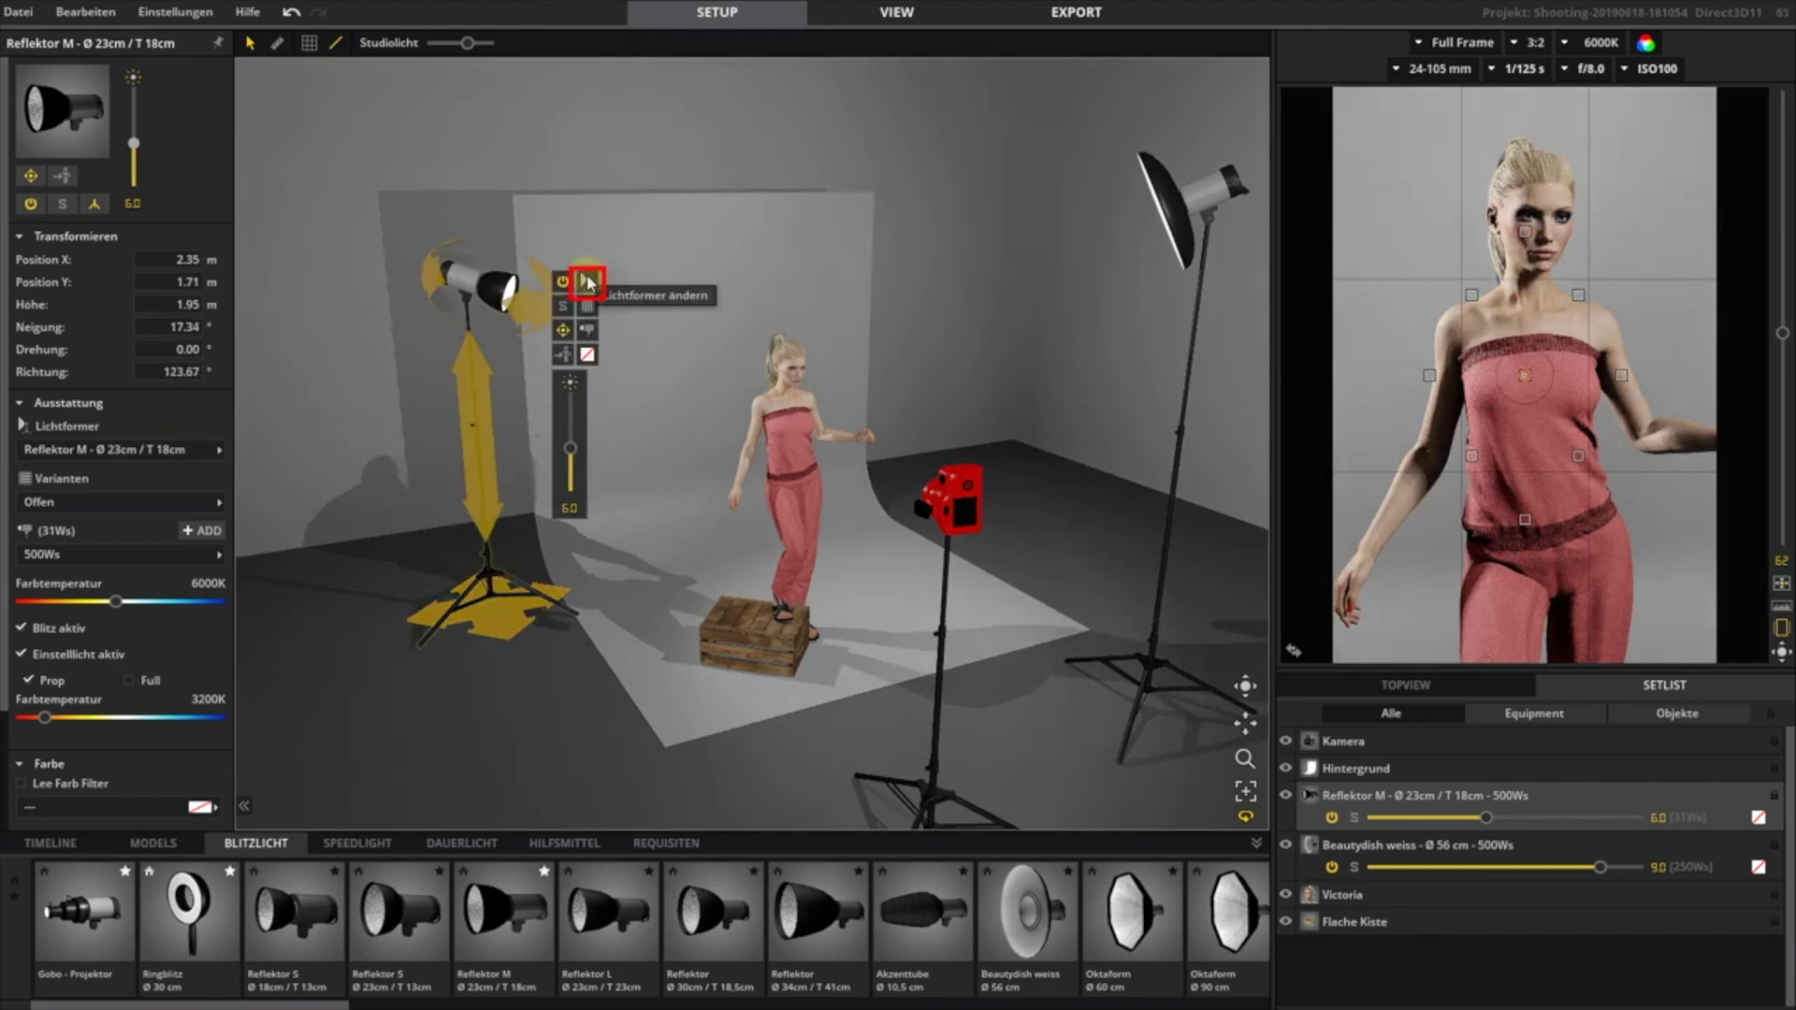
- Try the Oktaform Ø 120 cm as the light's modifier and switch back to Reflektor M Ø 23cm / T 18cm
click(589, 282)
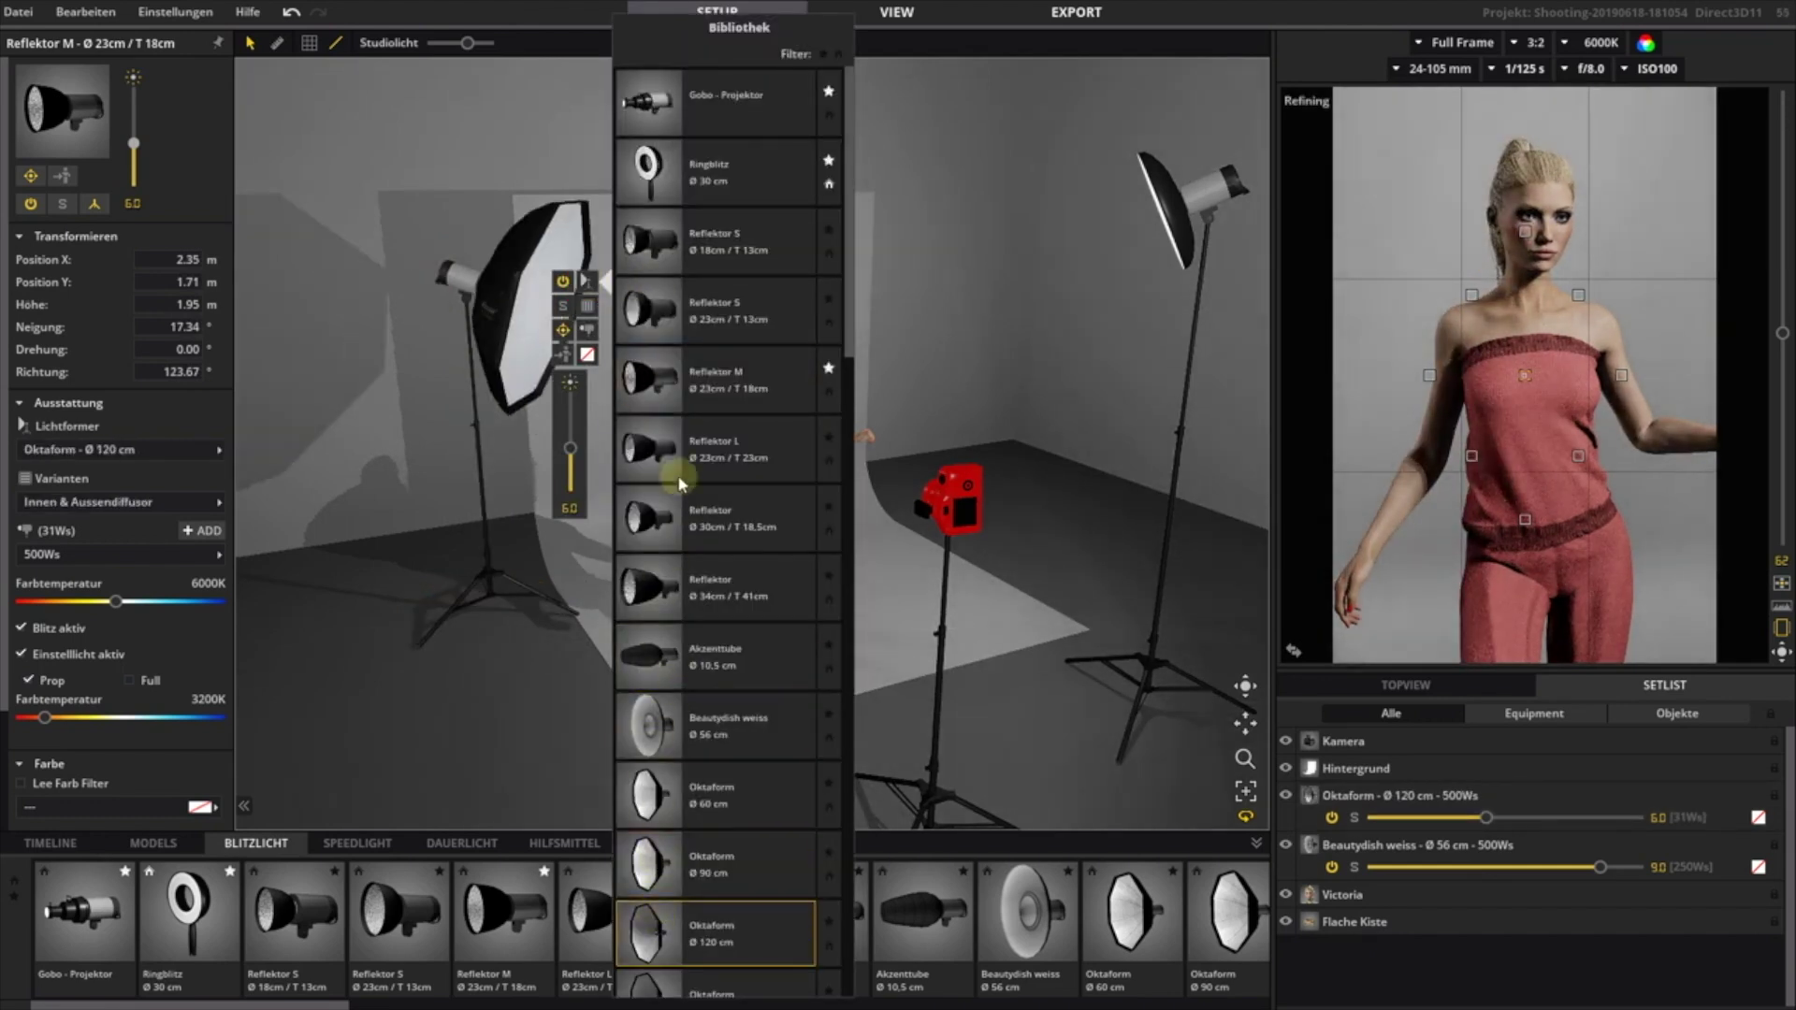
click(645, 375)
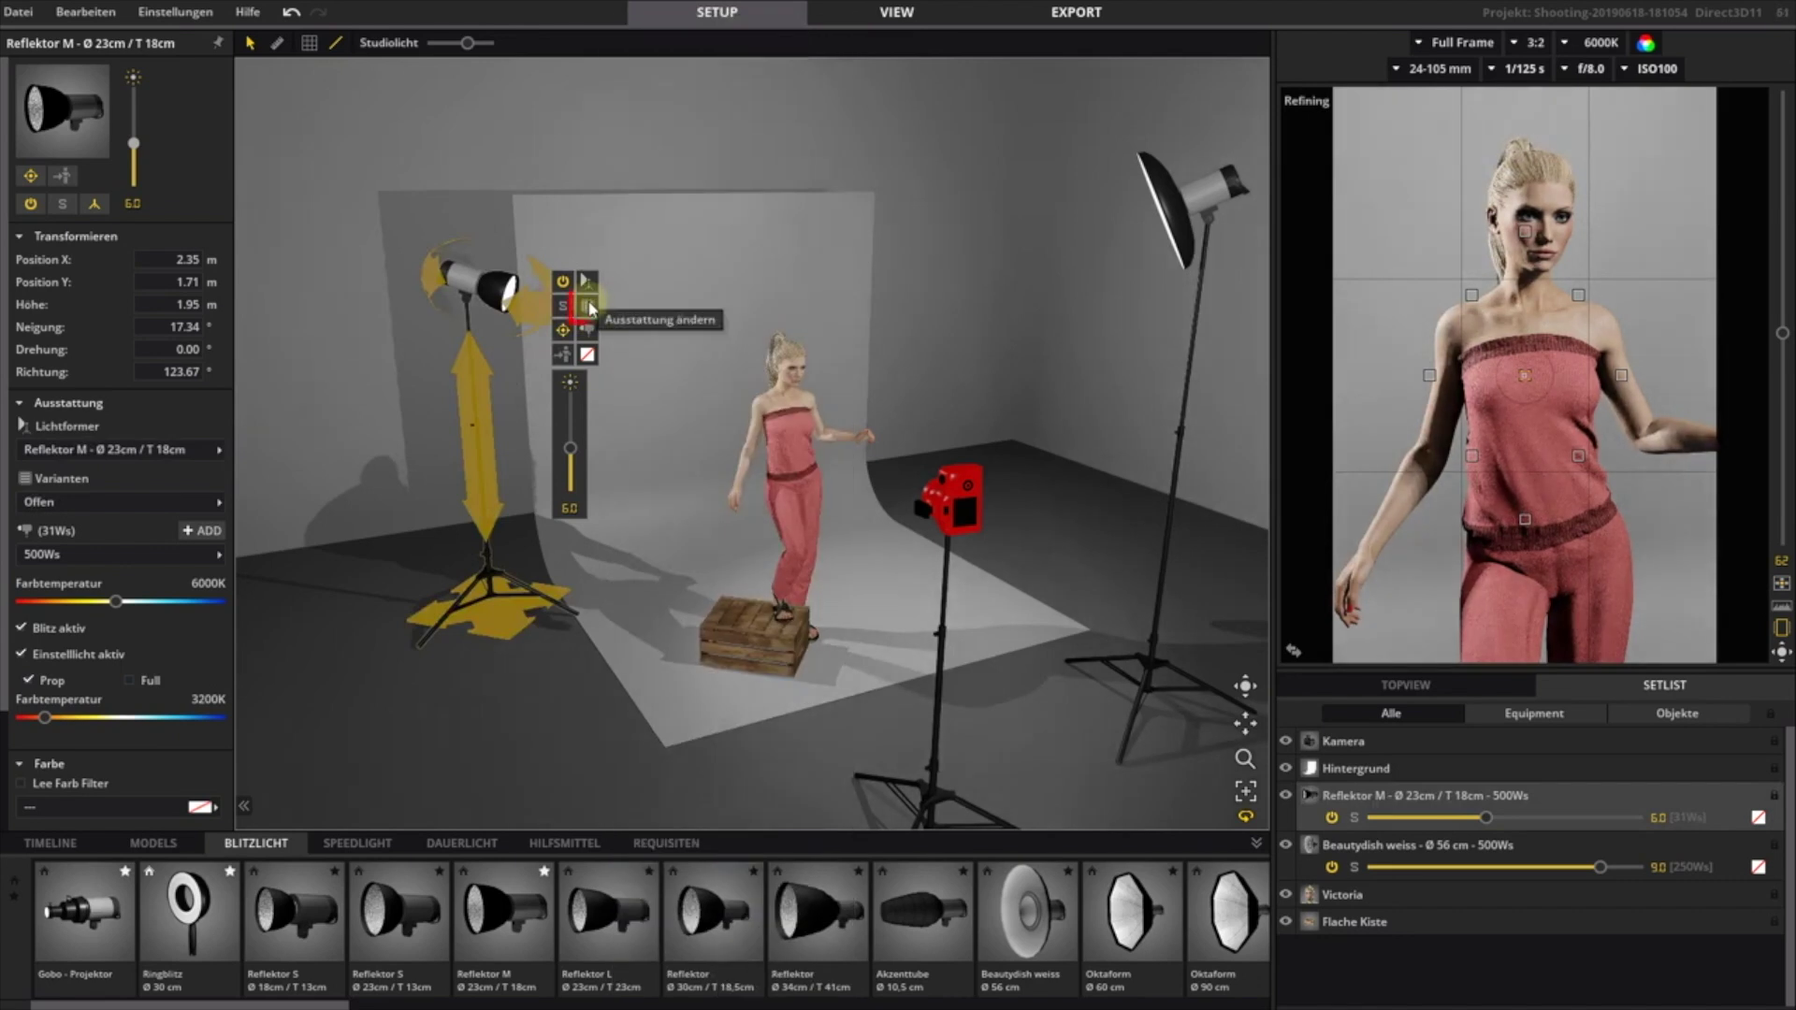
- Try the honeycomb variants of the Reflektor M and fit it with Wabe 4 | 40°
click(590, 307)
click(644, 258)
click(644, 310)
click(649, 381)
click(651, 450)
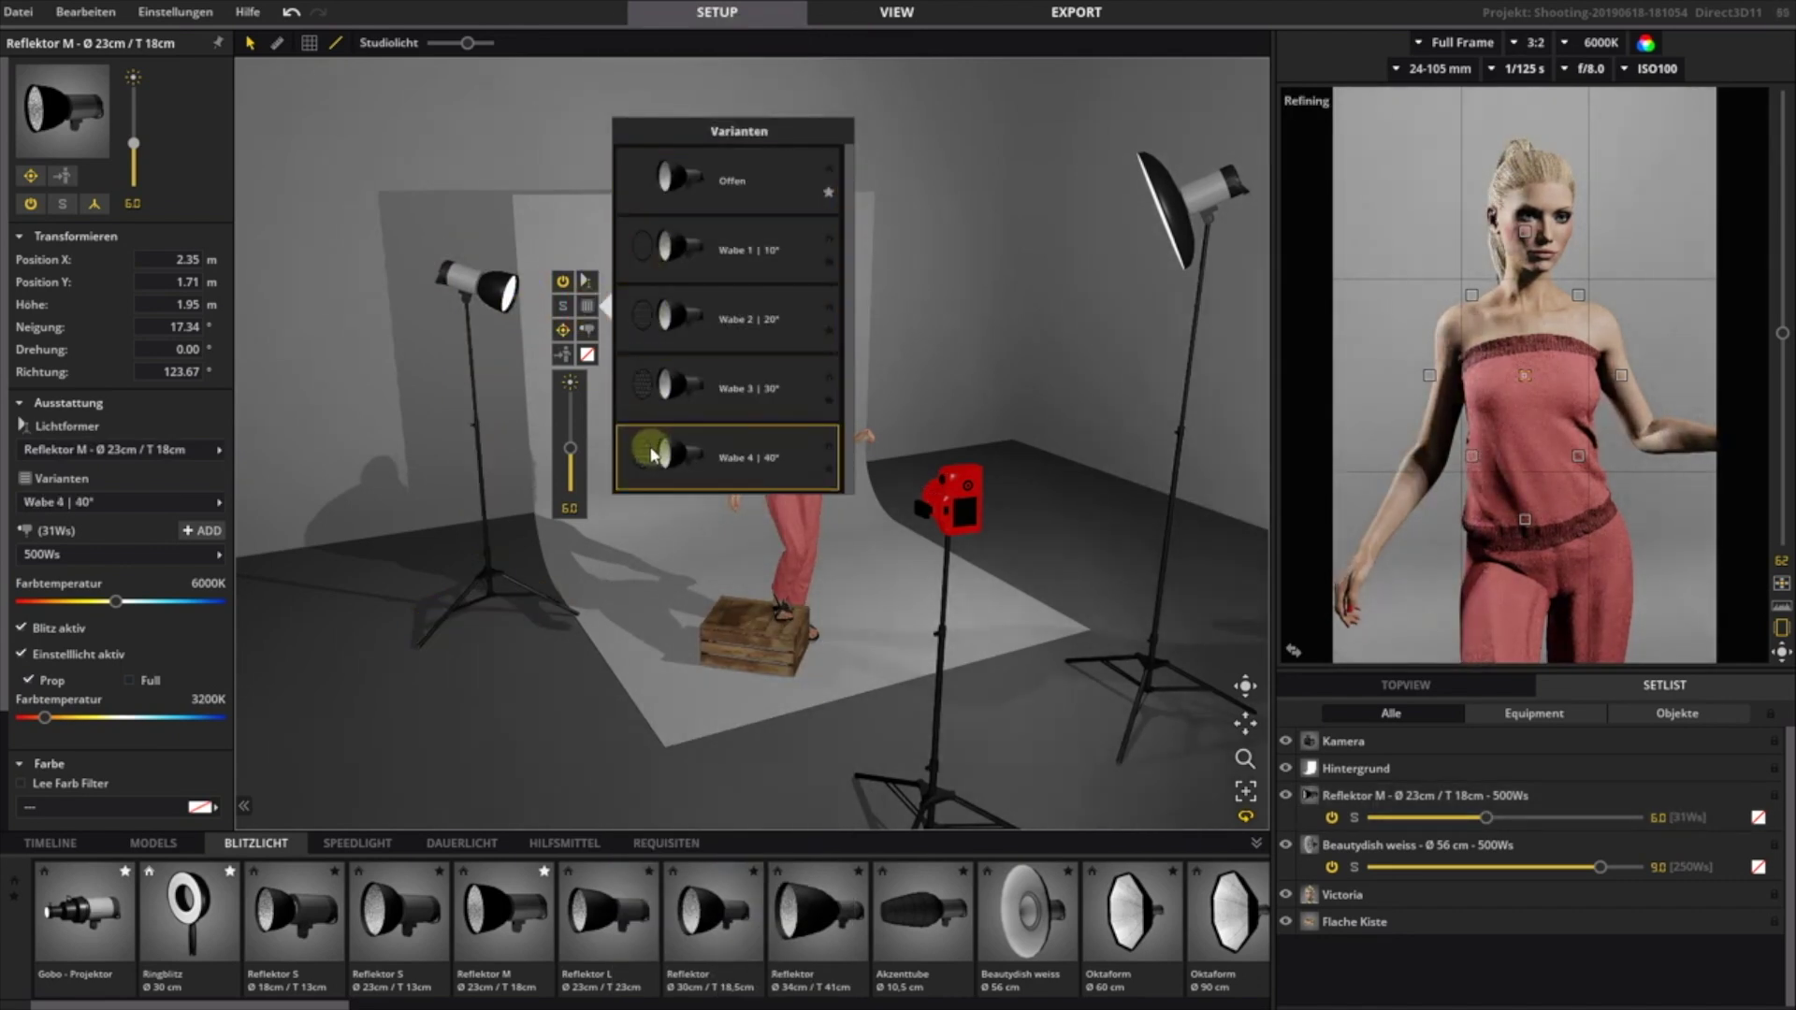
- Choose the 500Ws flash head for the Reflektor M
click(587, 332)
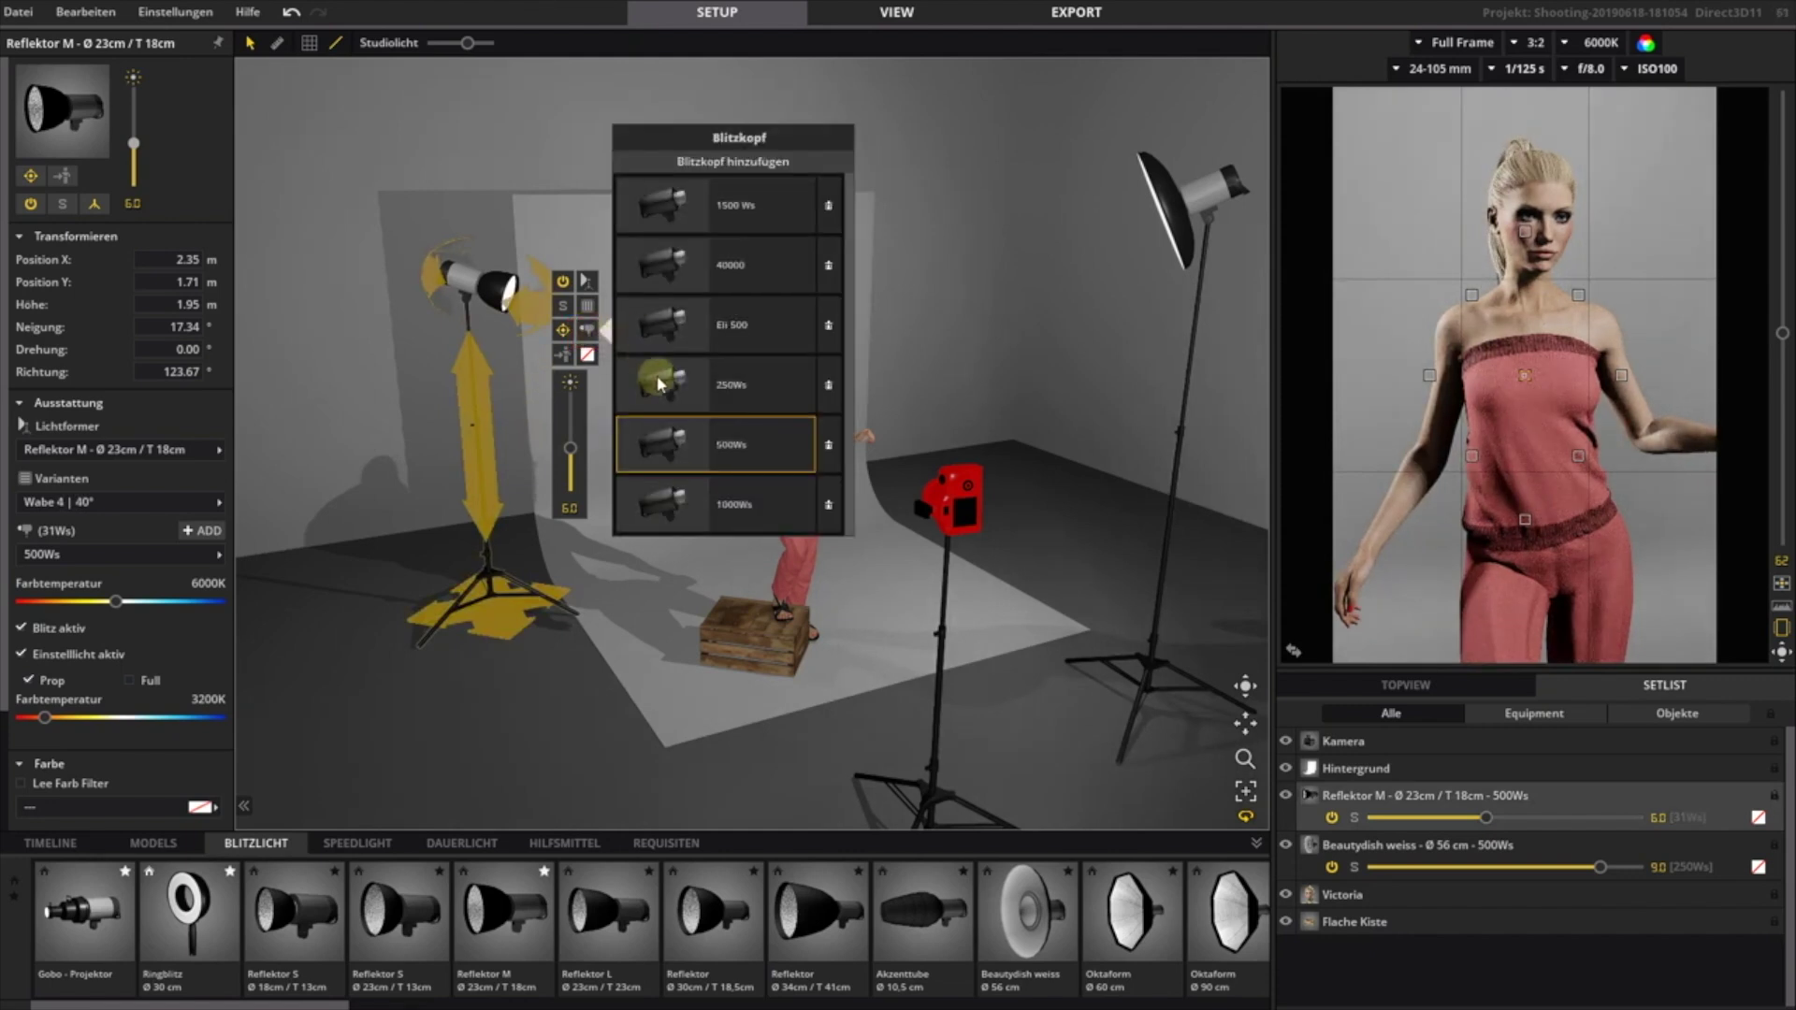
click(669, 436)
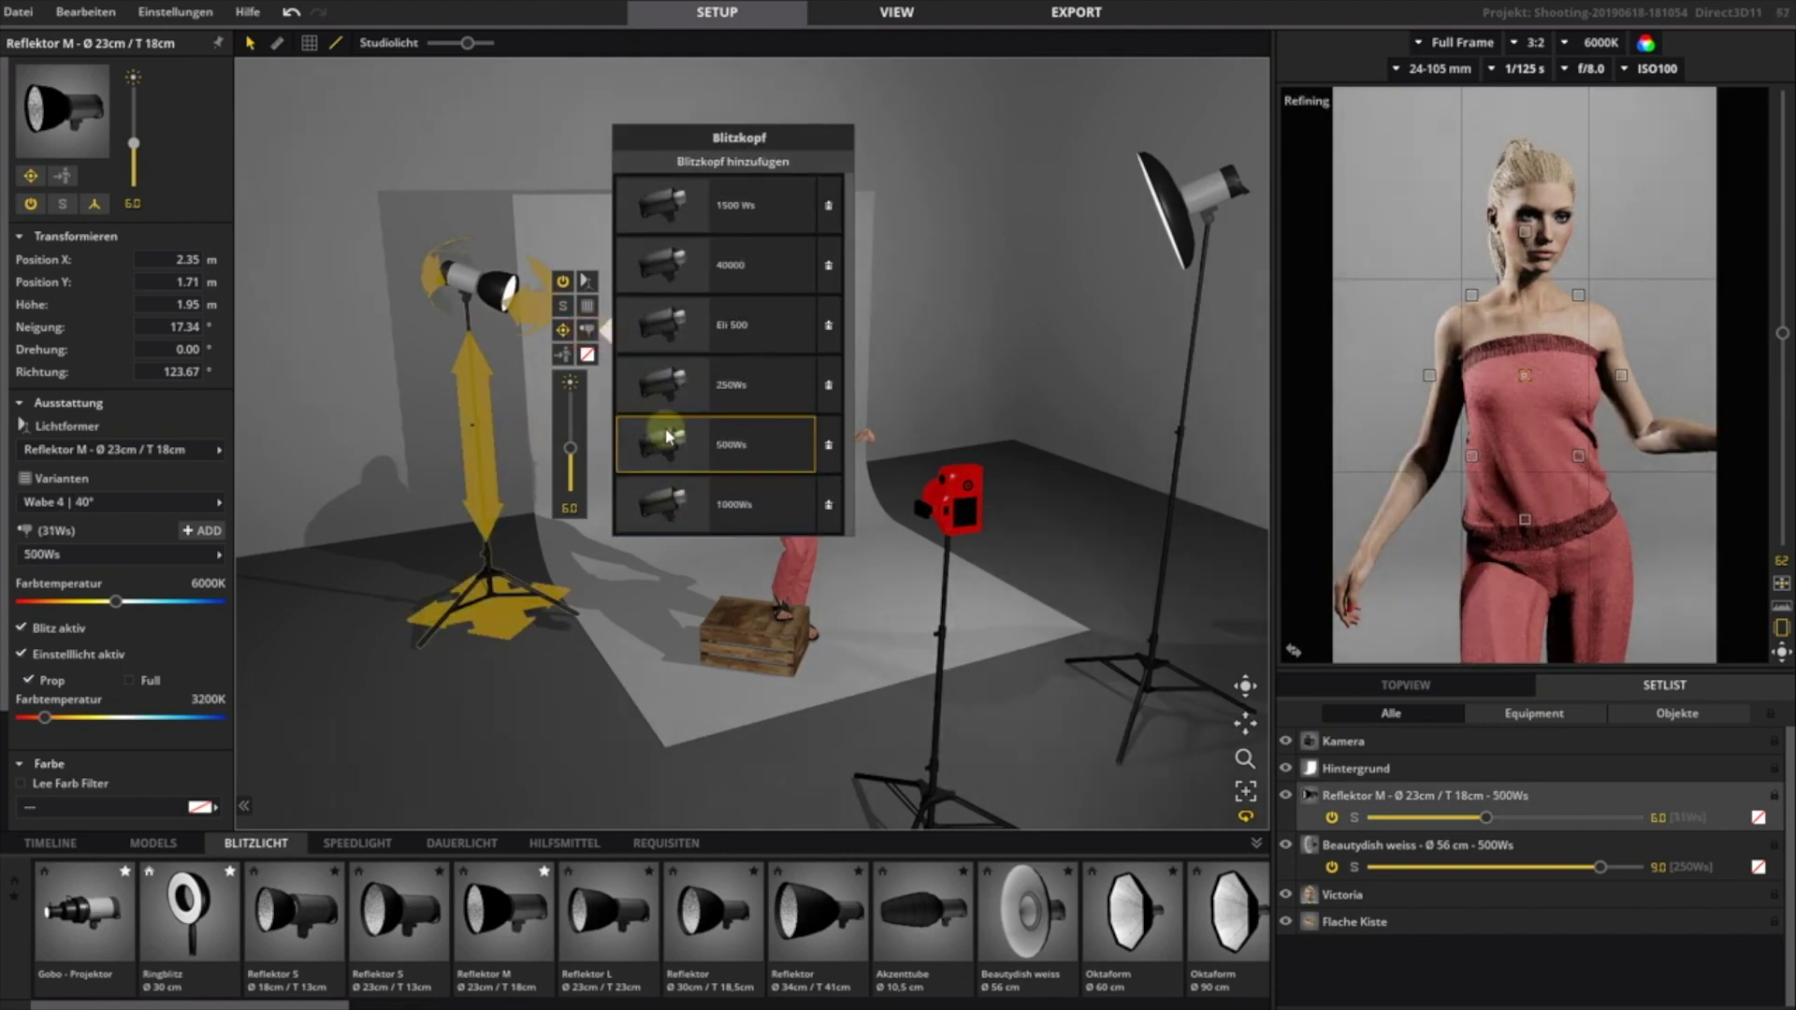
drag(581, 659, 534, 666)
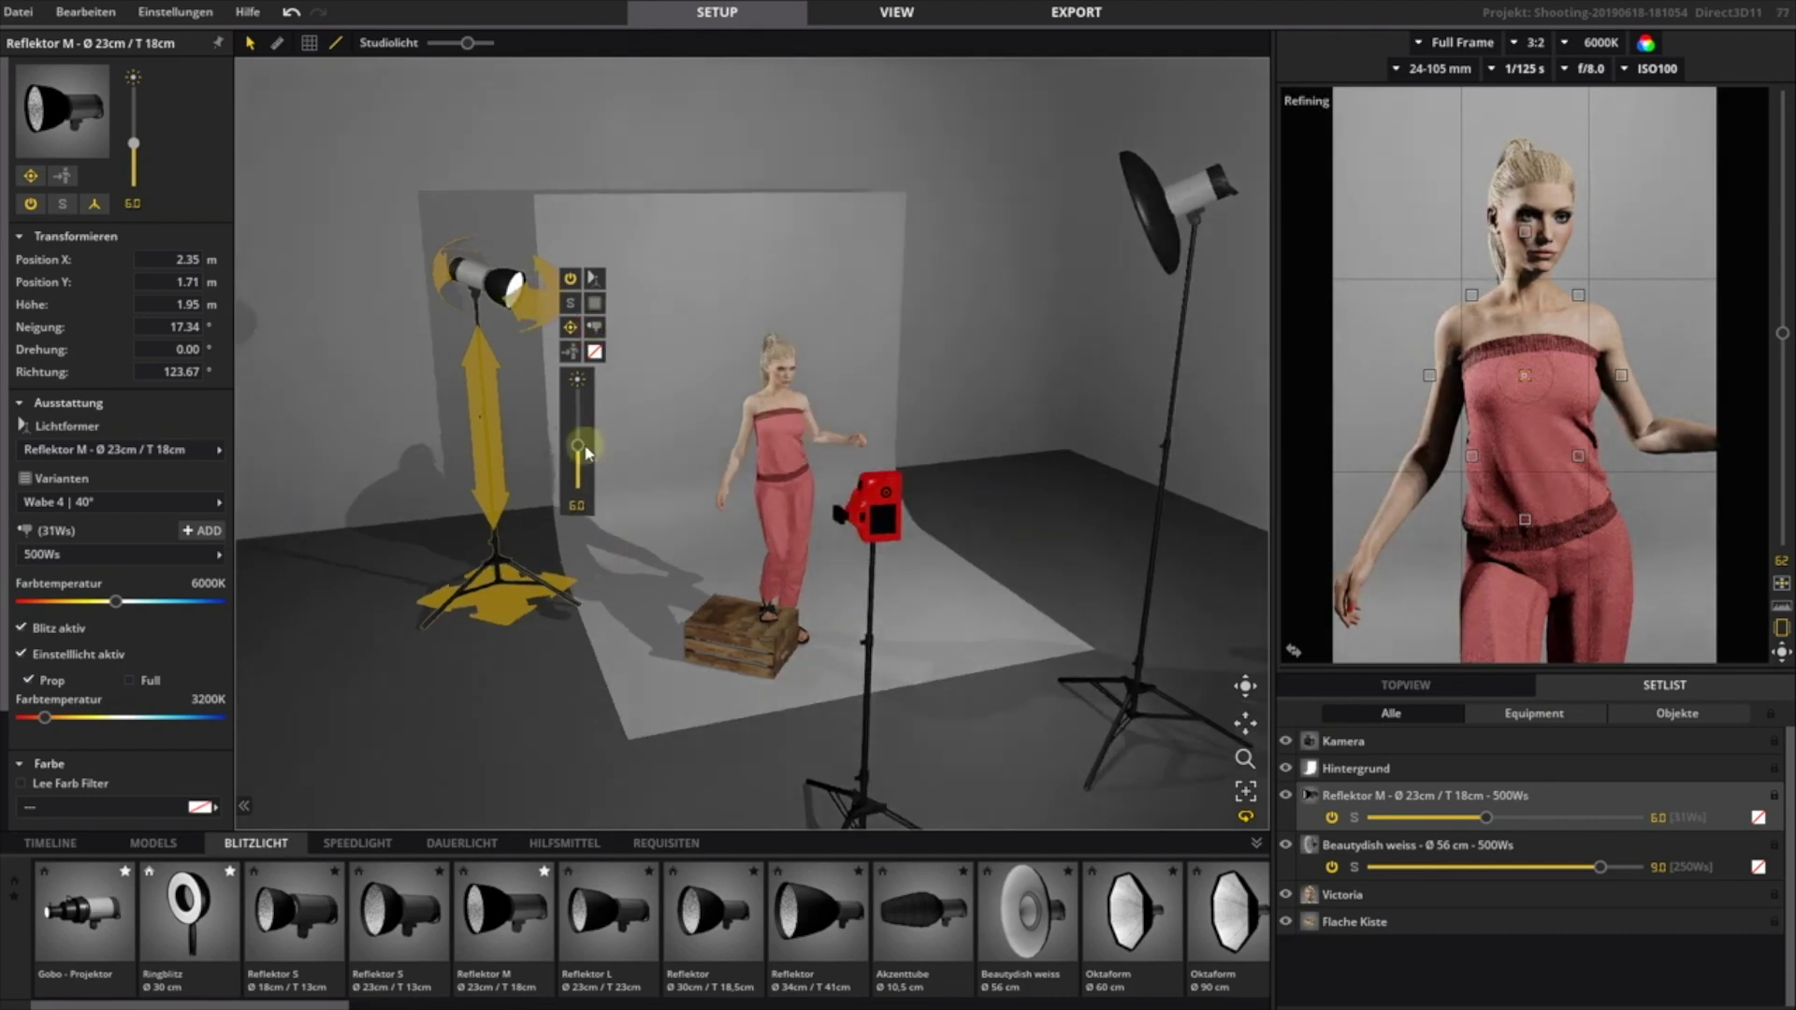
- Try the 113 Magenta colour filter on the Reflektor M and discard the choice
click(594, 353)
click(672, 298)
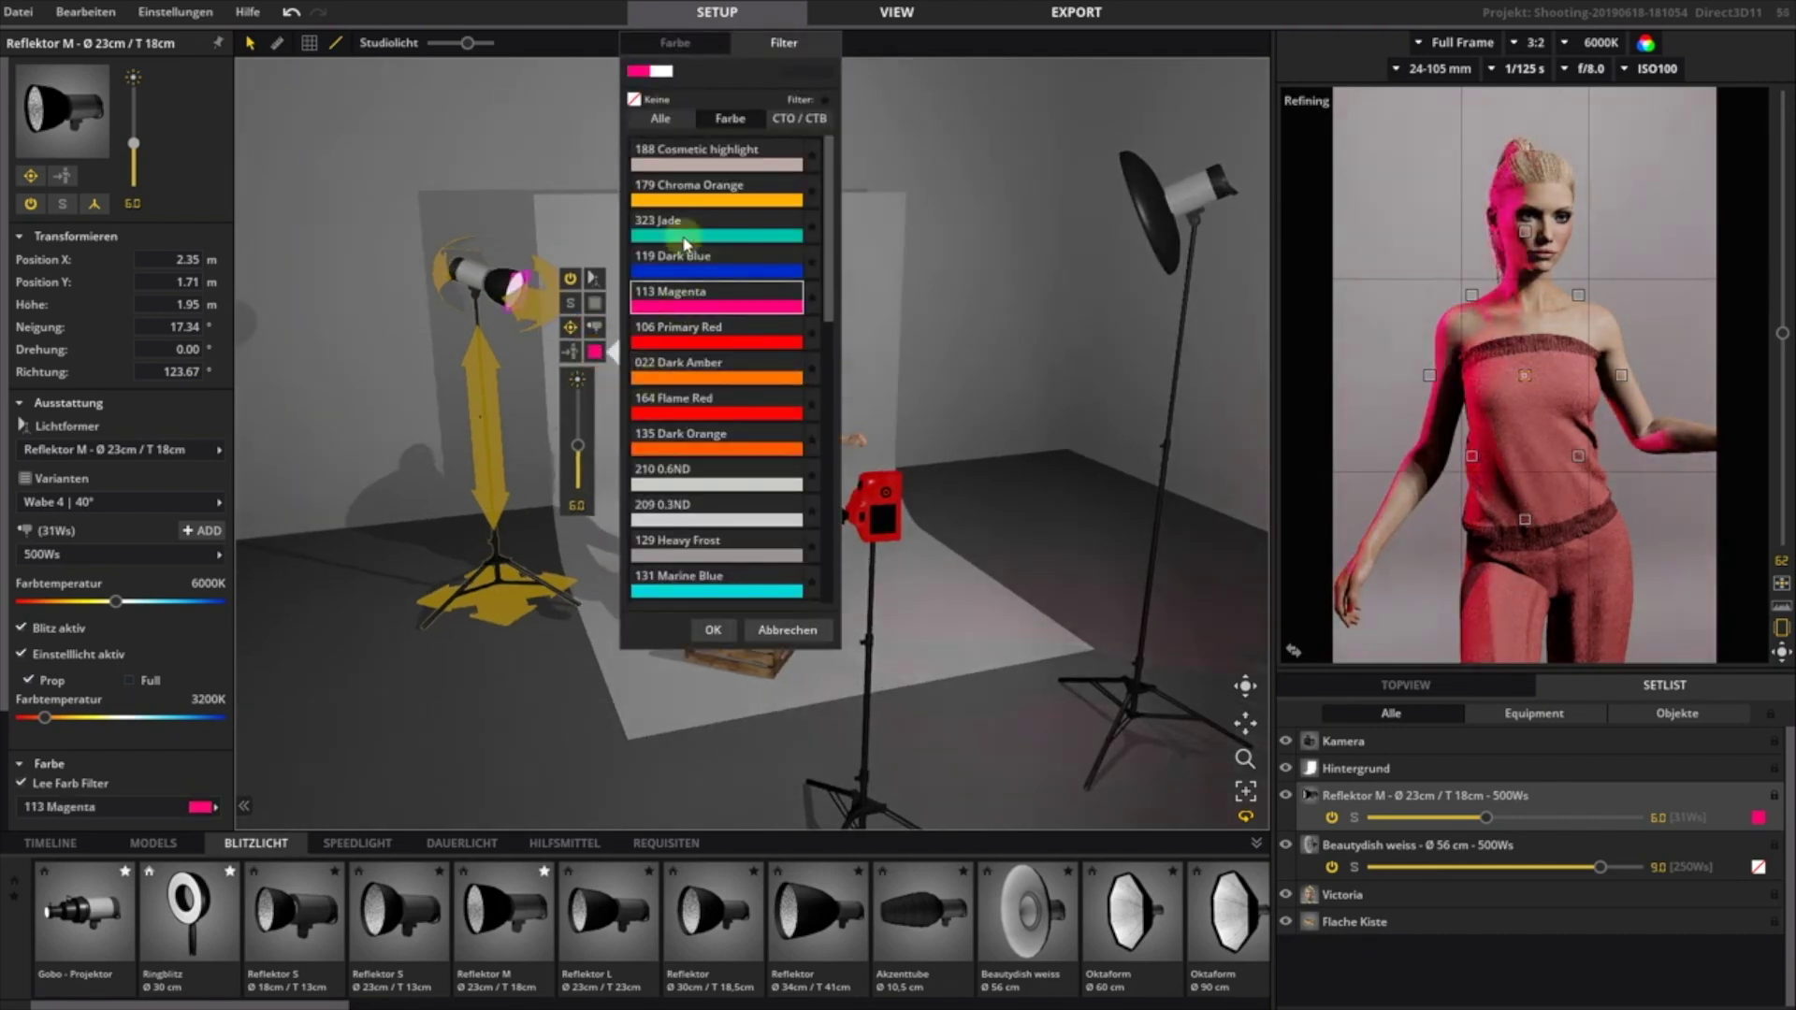
click(790, 630)
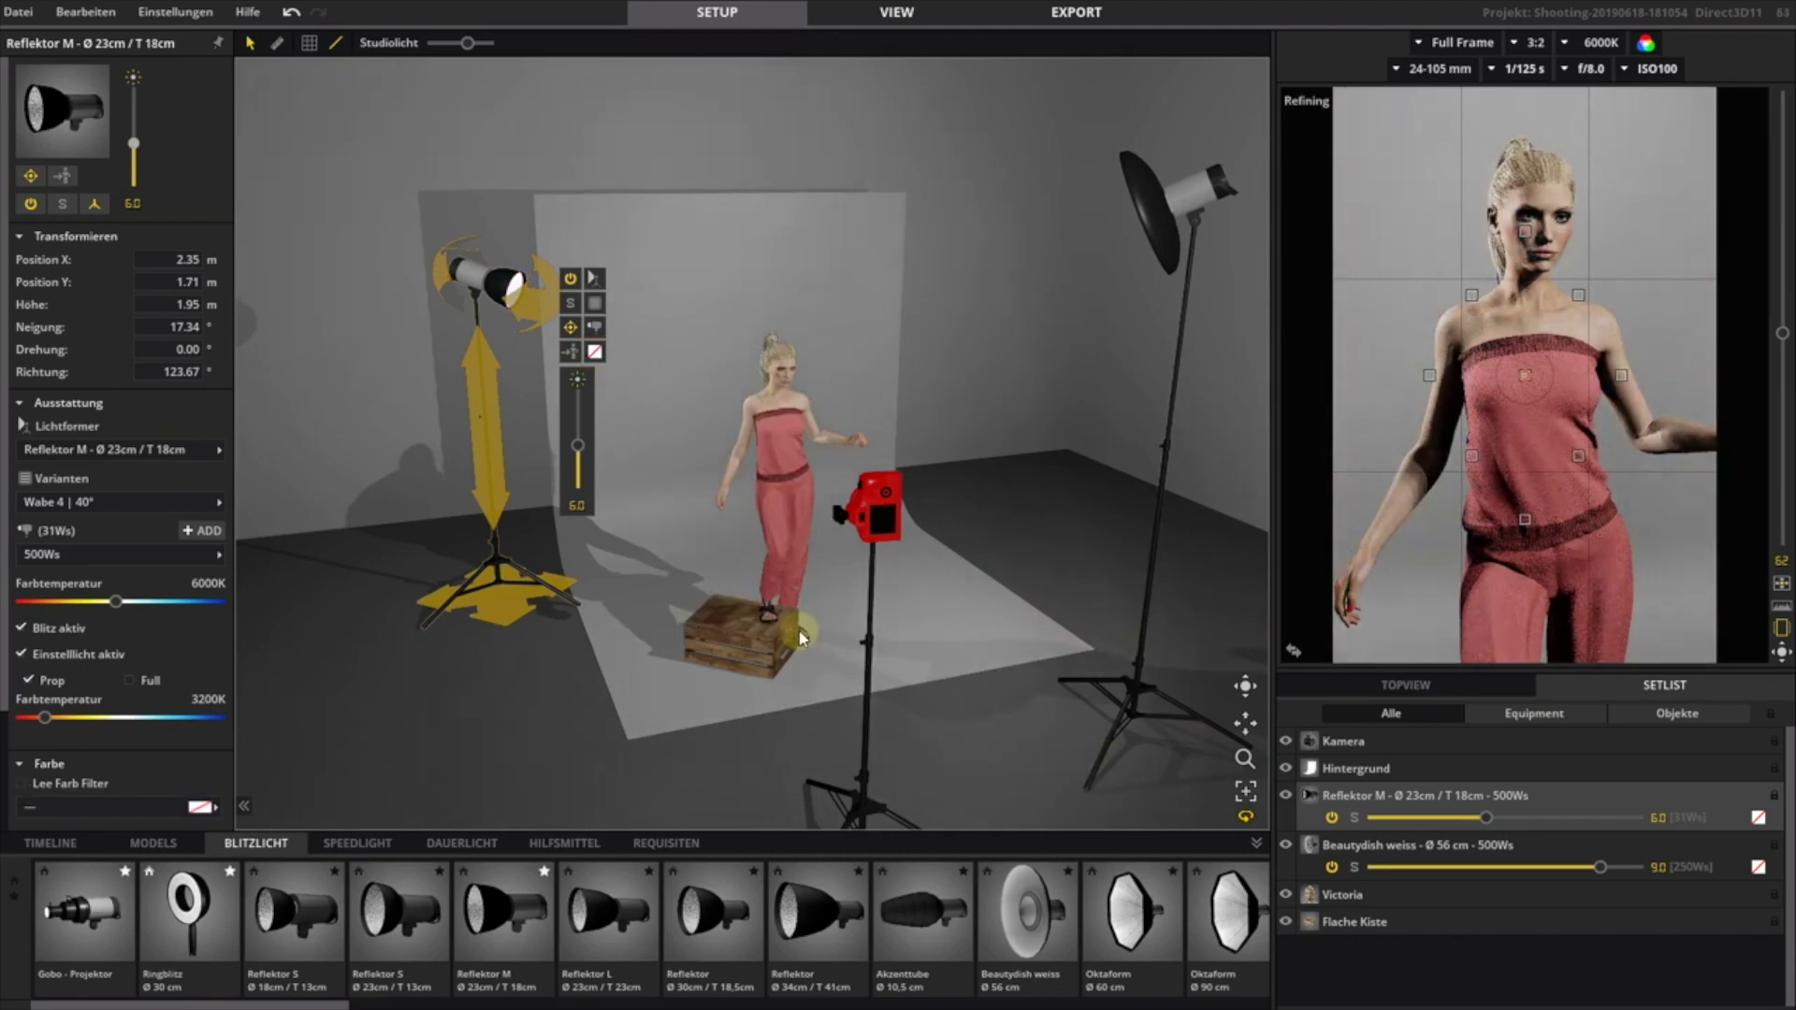
click(127, 451)
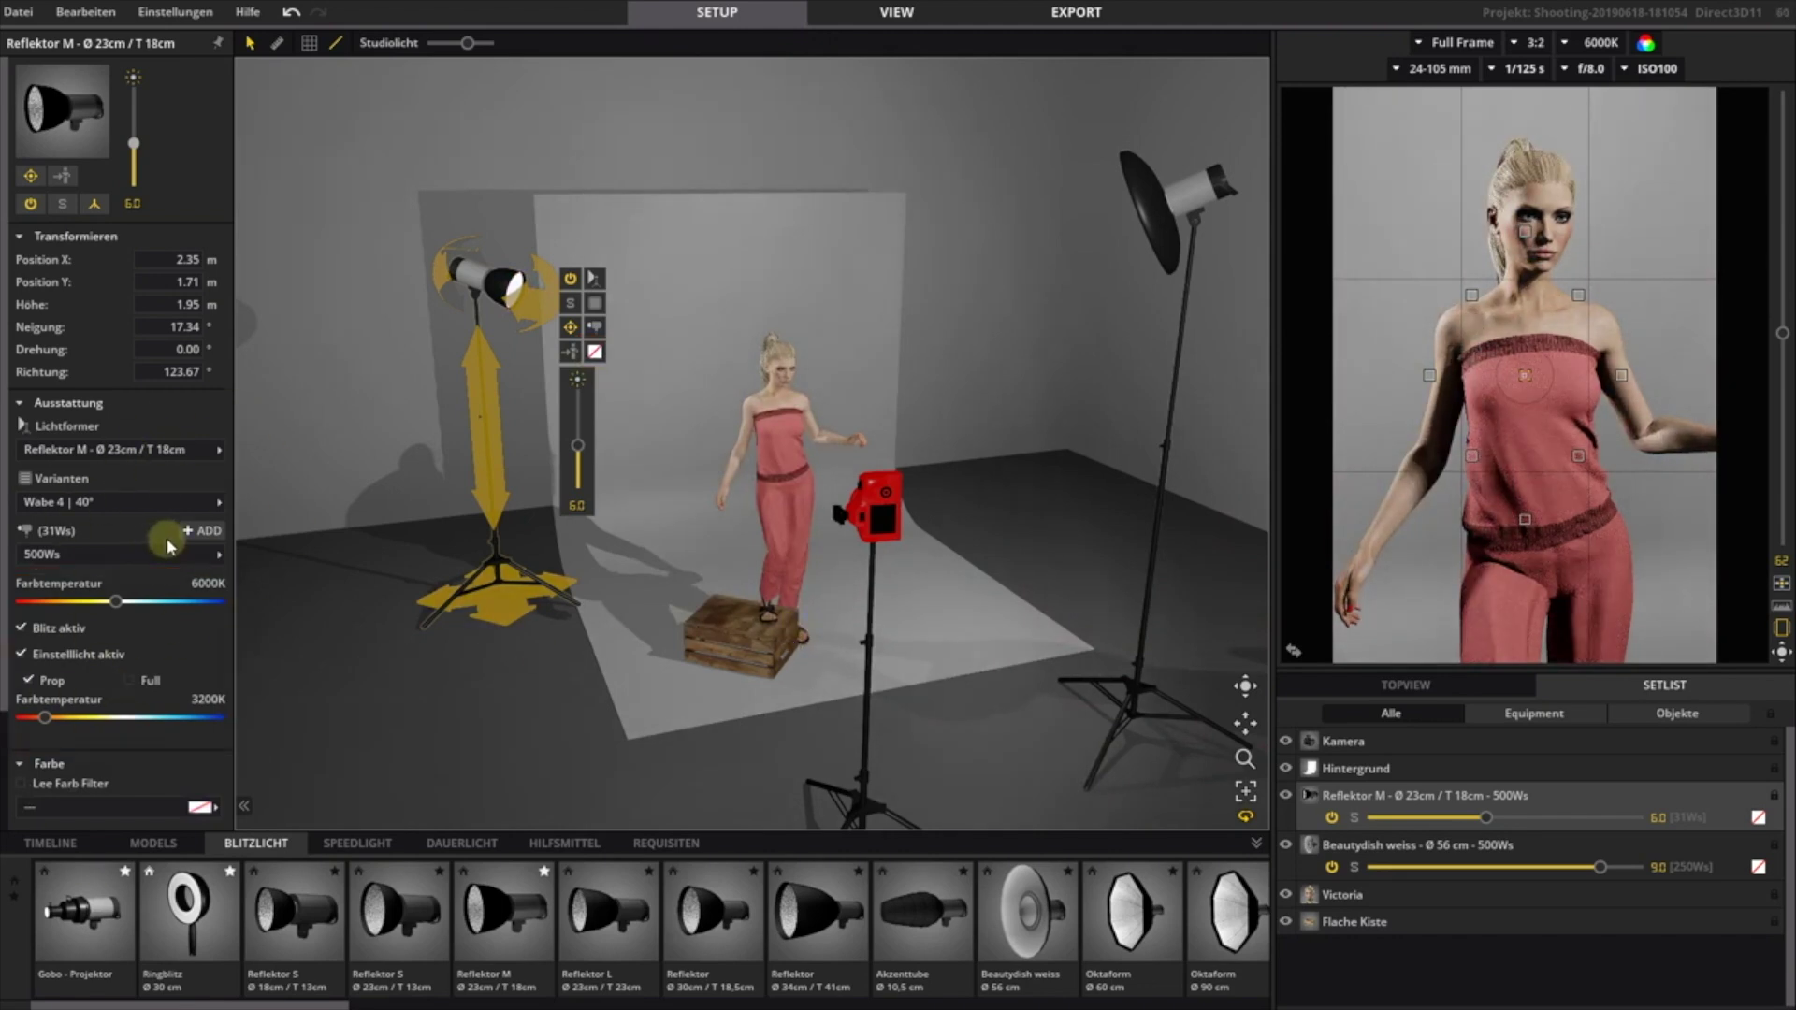
- Set the backdrop colour to 39 Smoke Grey from the Colorama range
drag(385, 547, 415, 639)
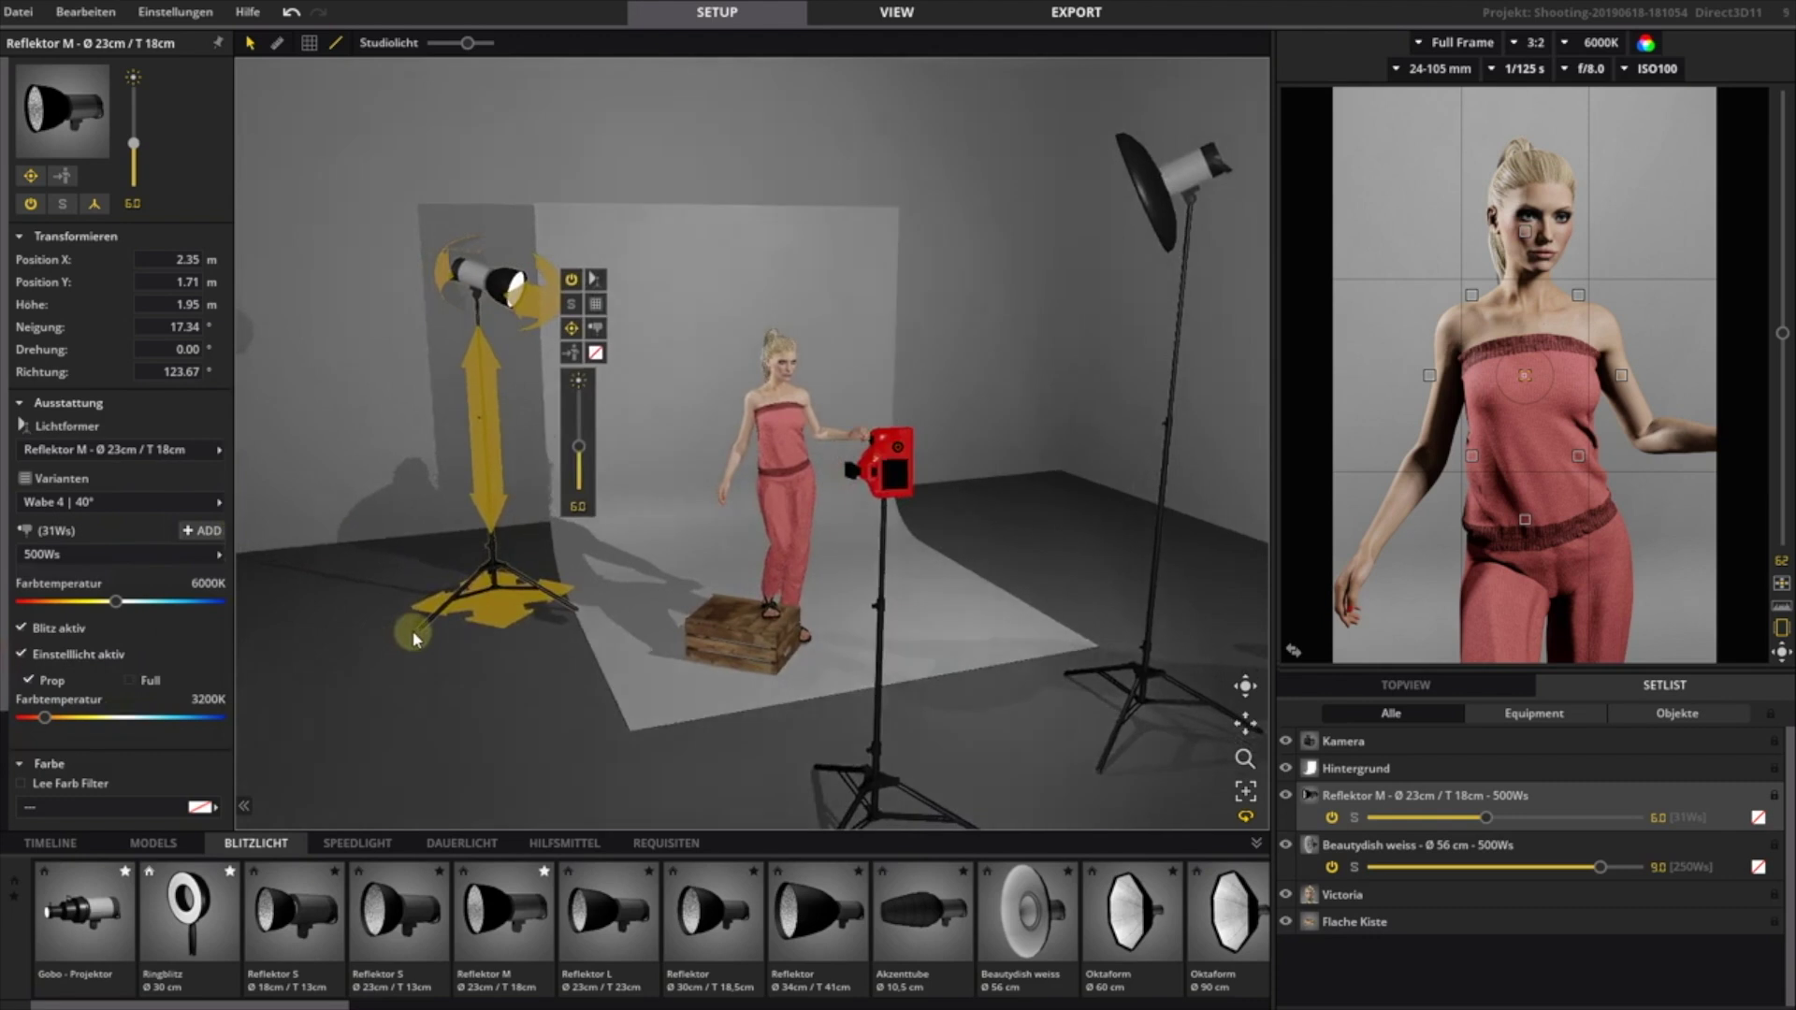
click(666, 434)
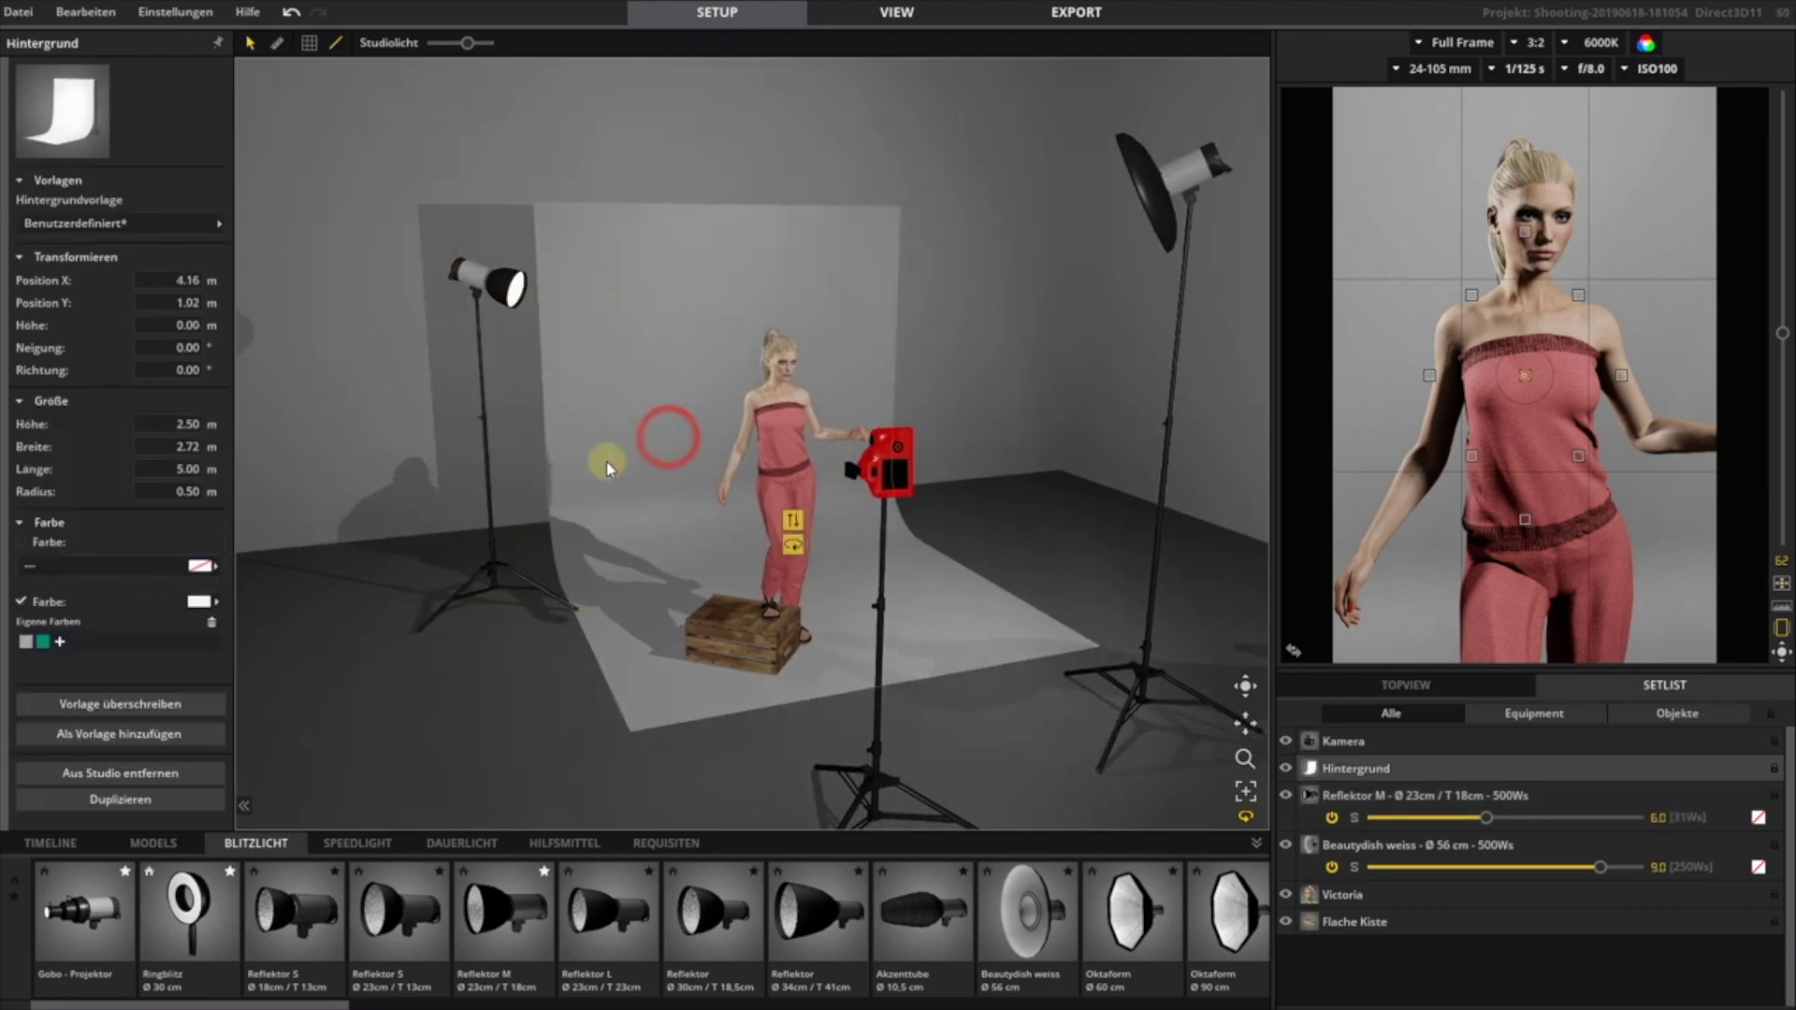
click(199, 565)
scroll(318, 608, down, 3)
click(313, 644)
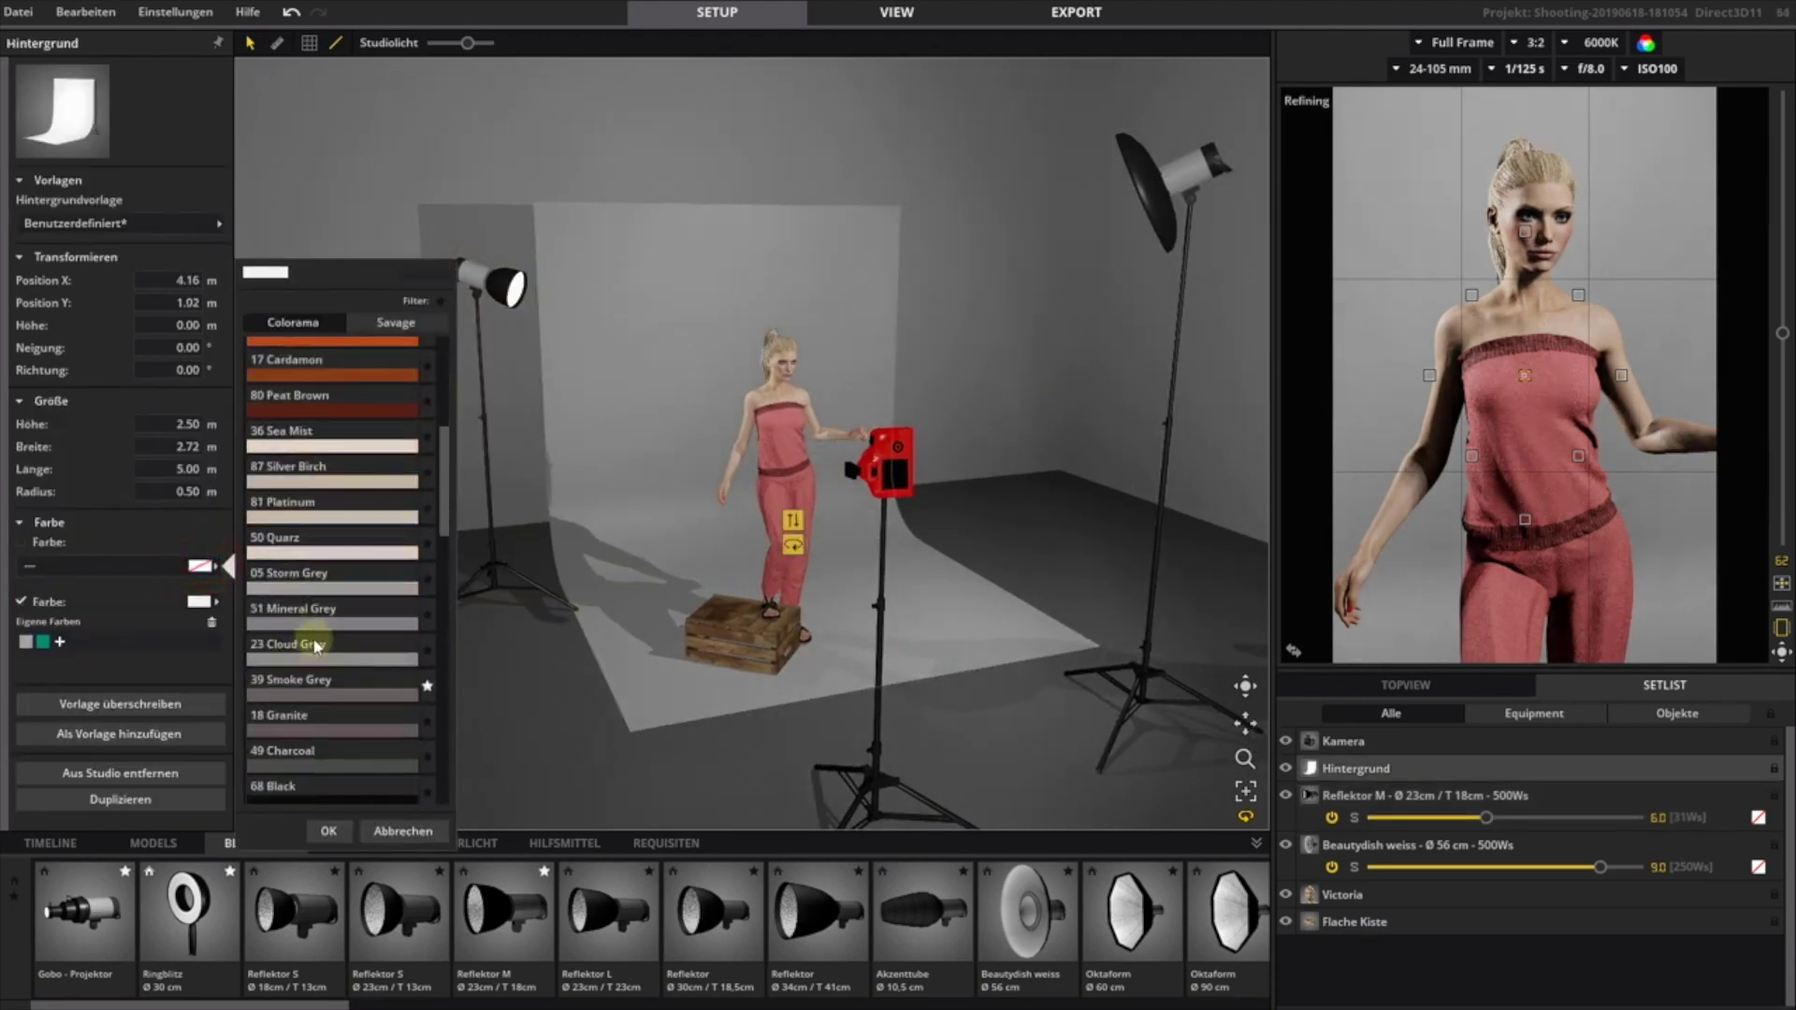
click(330, 687)
click(329, 831)
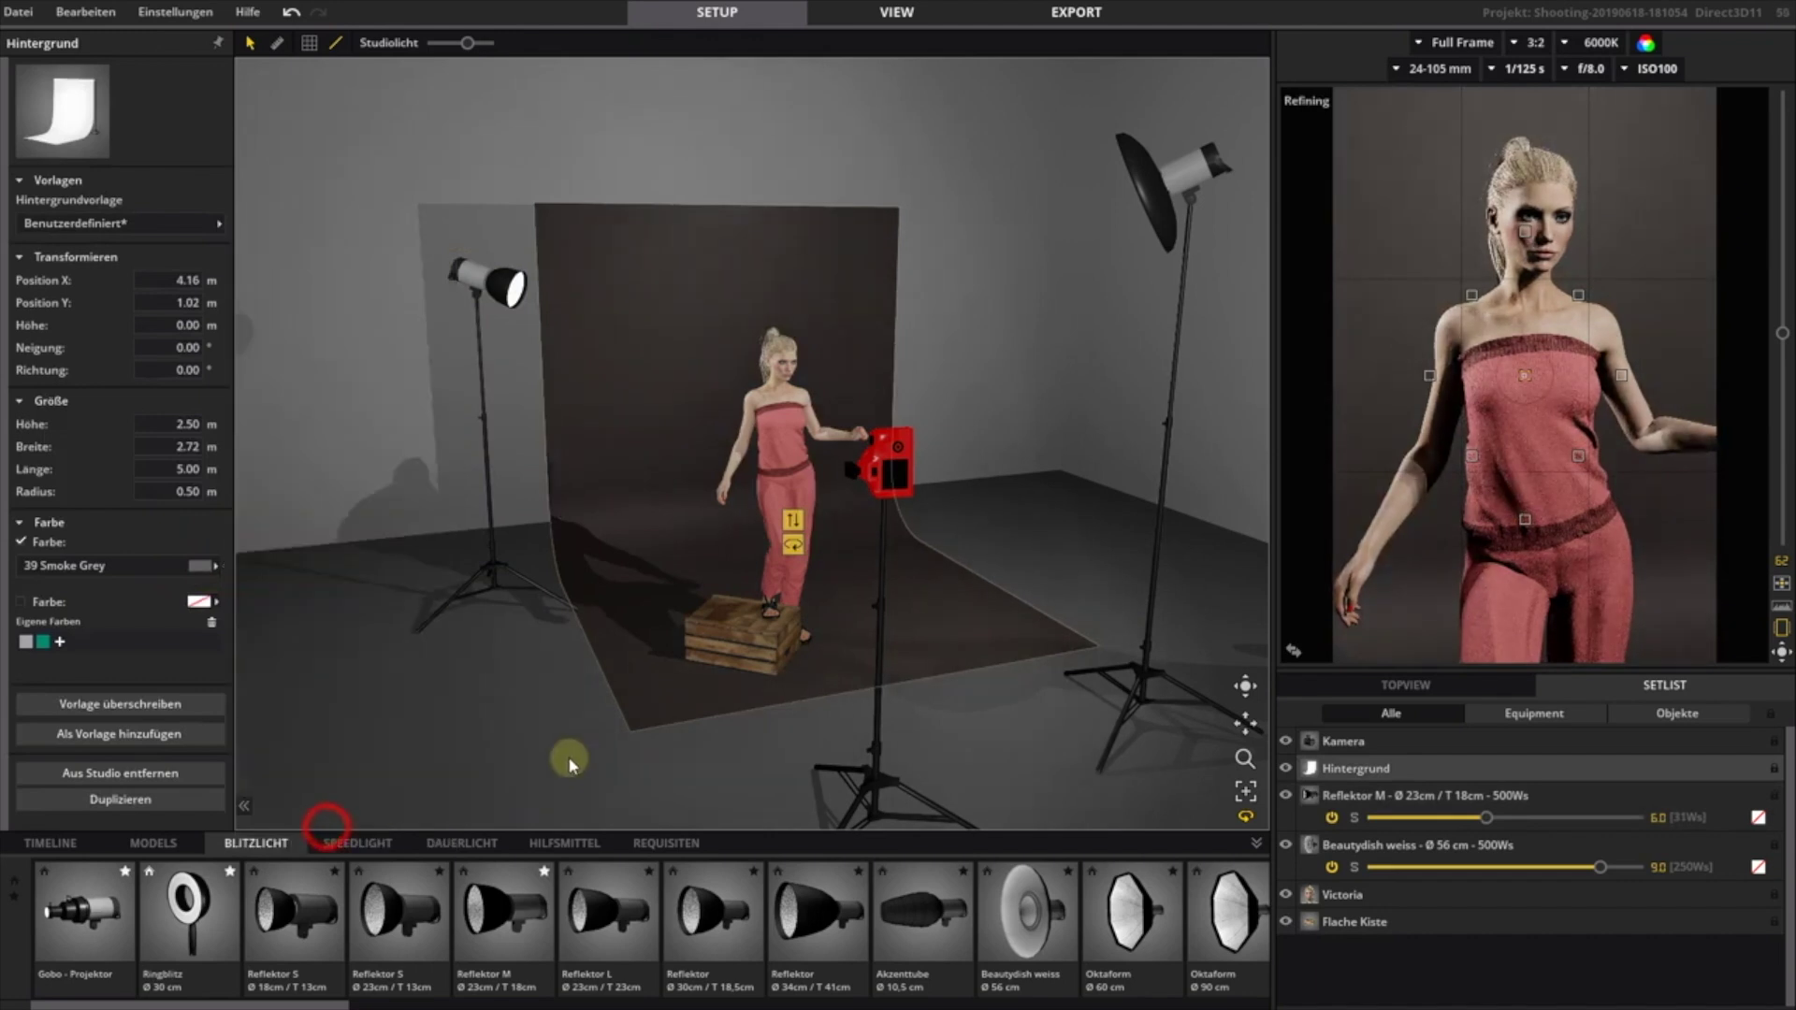
- Add an Akzenttube Ø 10,5 cm flash in front of the backdrop, at about X 2.26 m, Y 3.74 m
drag(922, 938, 476, 769)
drag(422, 454, 698, 431)
drag(1103, 685, 955, 735)
- Reframe the camera at a 35 mm focal length so the whole model and the crate are in the picture
drag(1554, 600, 1549, 481)
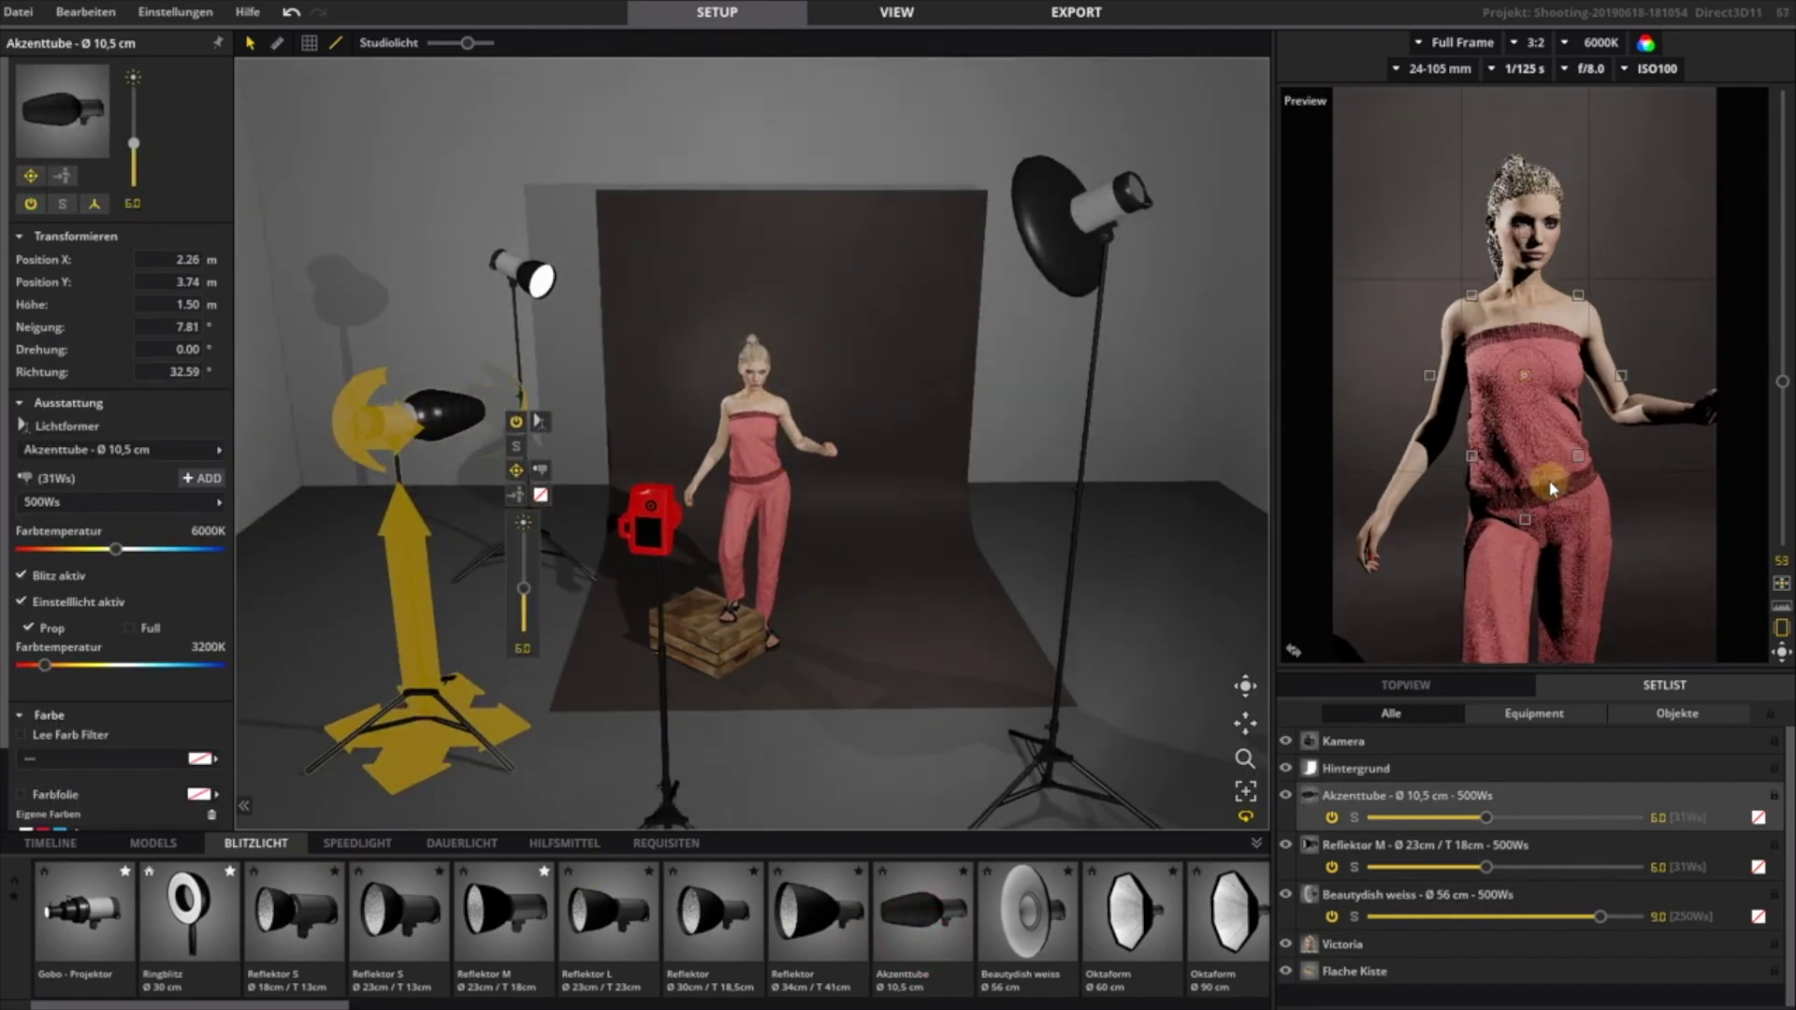
scroll(1549, 480, down, 5)
drag(1562, 373, 1566, 319)
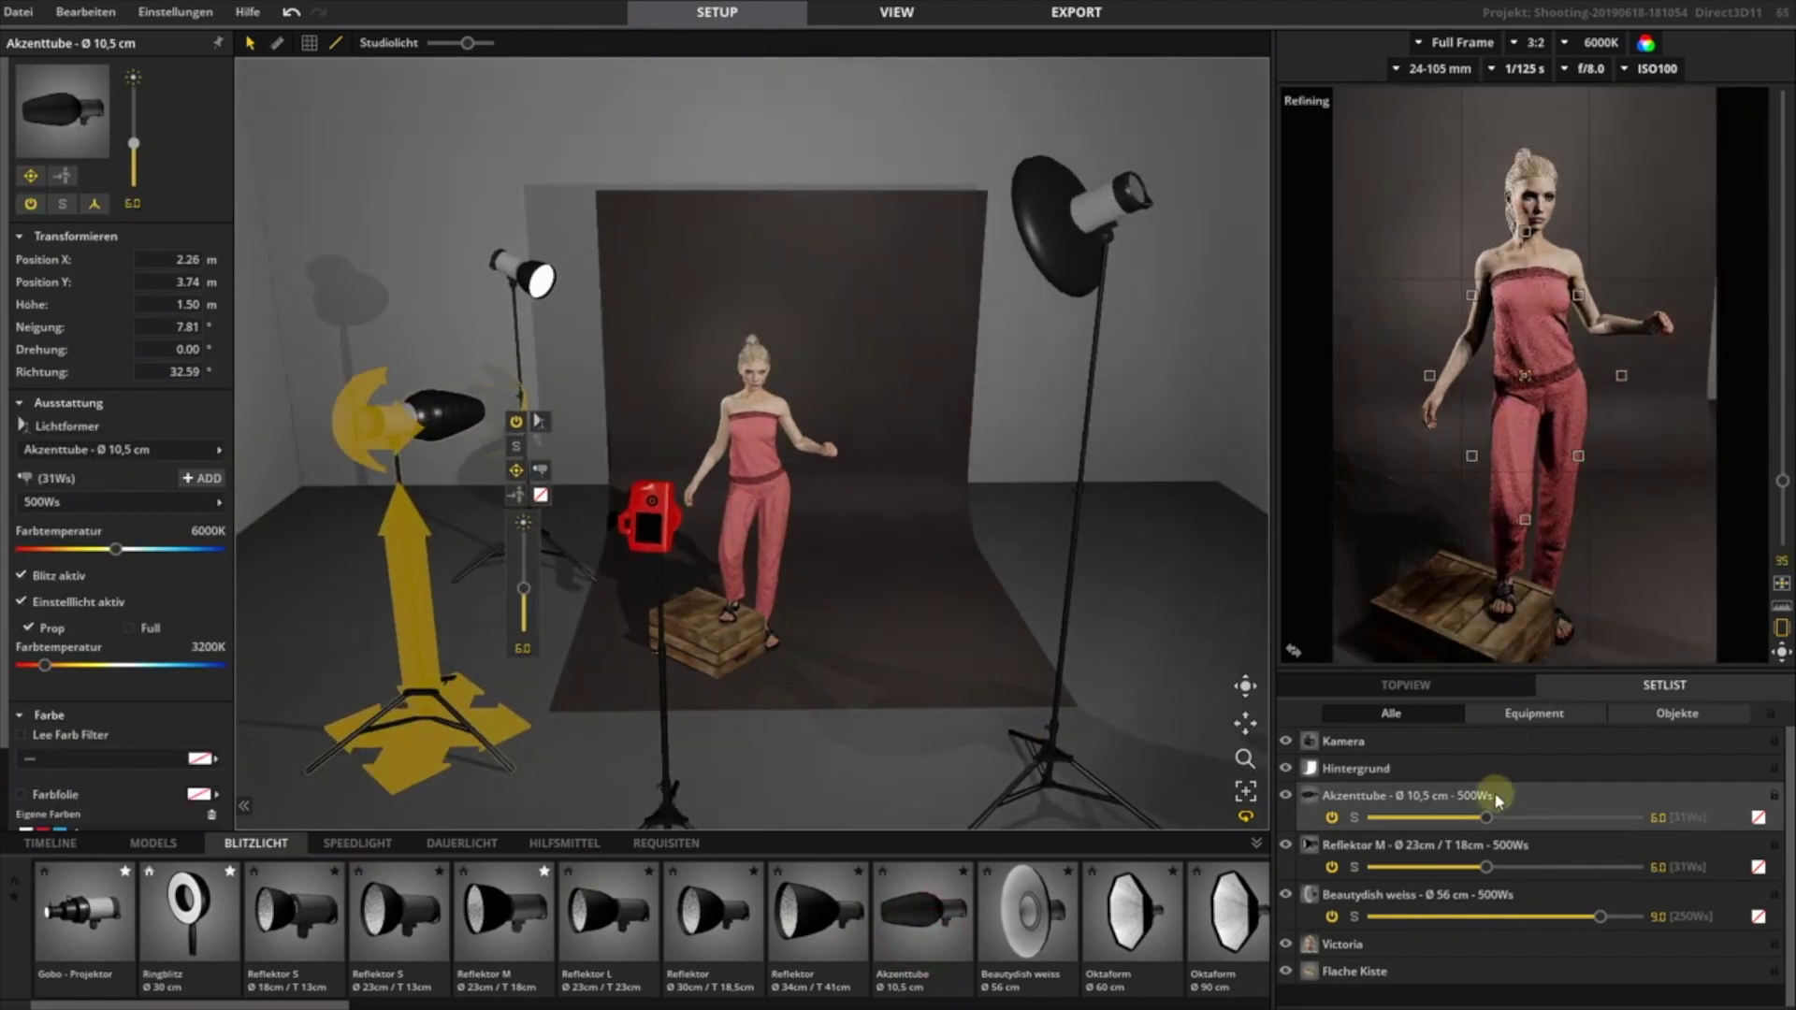
- Set the Akzenttube's power to 7.7 and move its stand to about X 1.95 m, Y 4.26 m
mouse_move(1489, 820)
mouse_down()
mouse_move(1591, 815)
mouse_move(1507, 818)
mouse_move(1548, 814)
mouse_up()
drag(461, 730, 353, 795)
drag(274, 478, 267, 470)
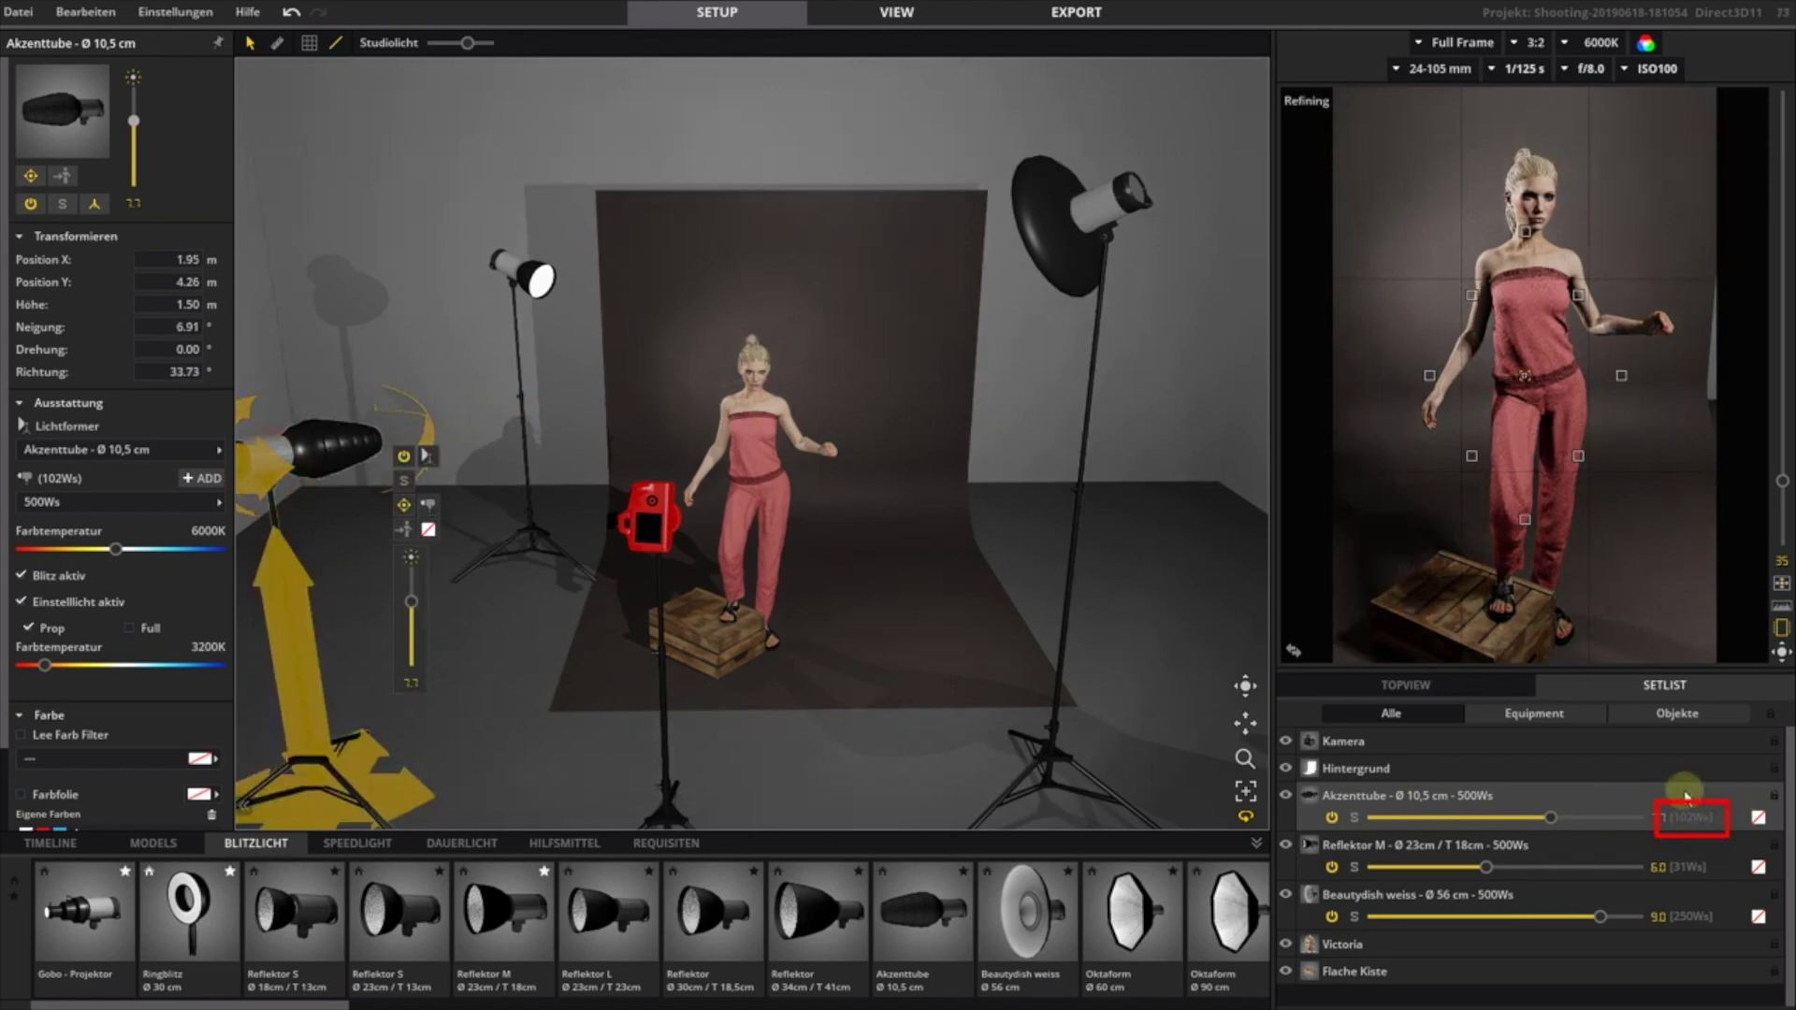
- Solo the Akzenttube, Reflektor M and Beautydish one after another to check each light's contribution in the camera preview
scroll(930, 674, down, 2)
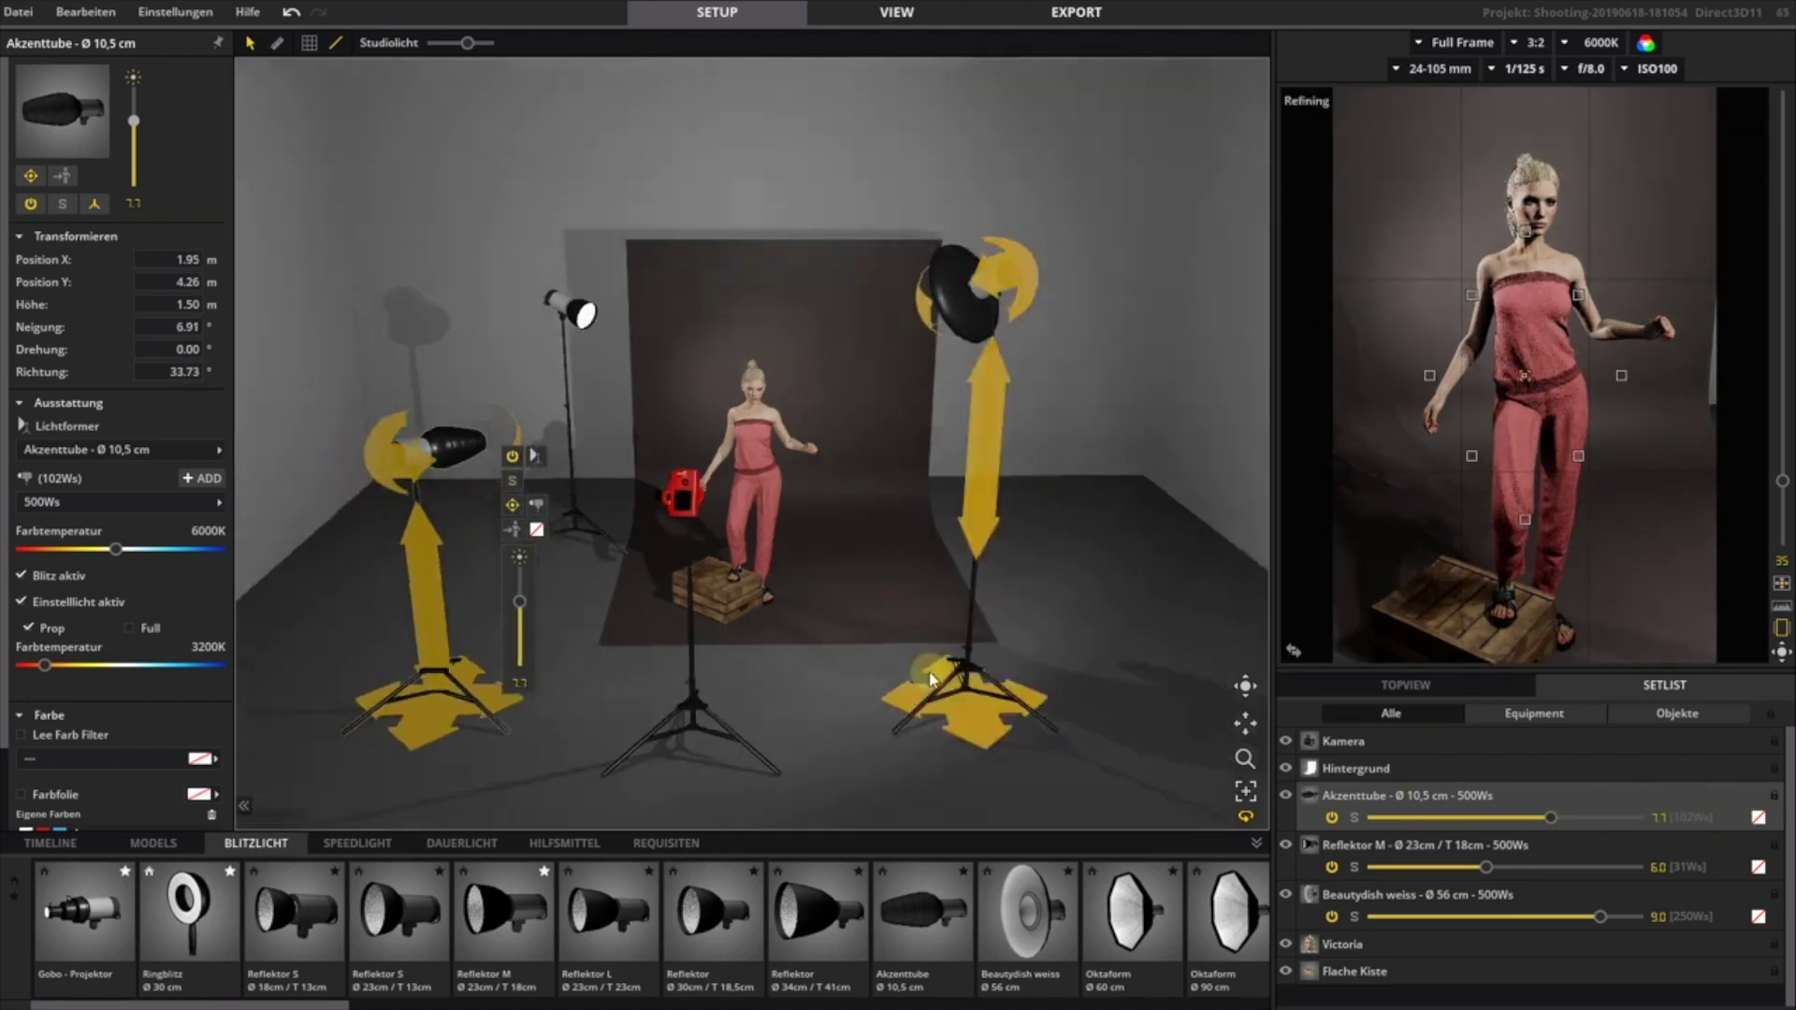
click(1355, 818)
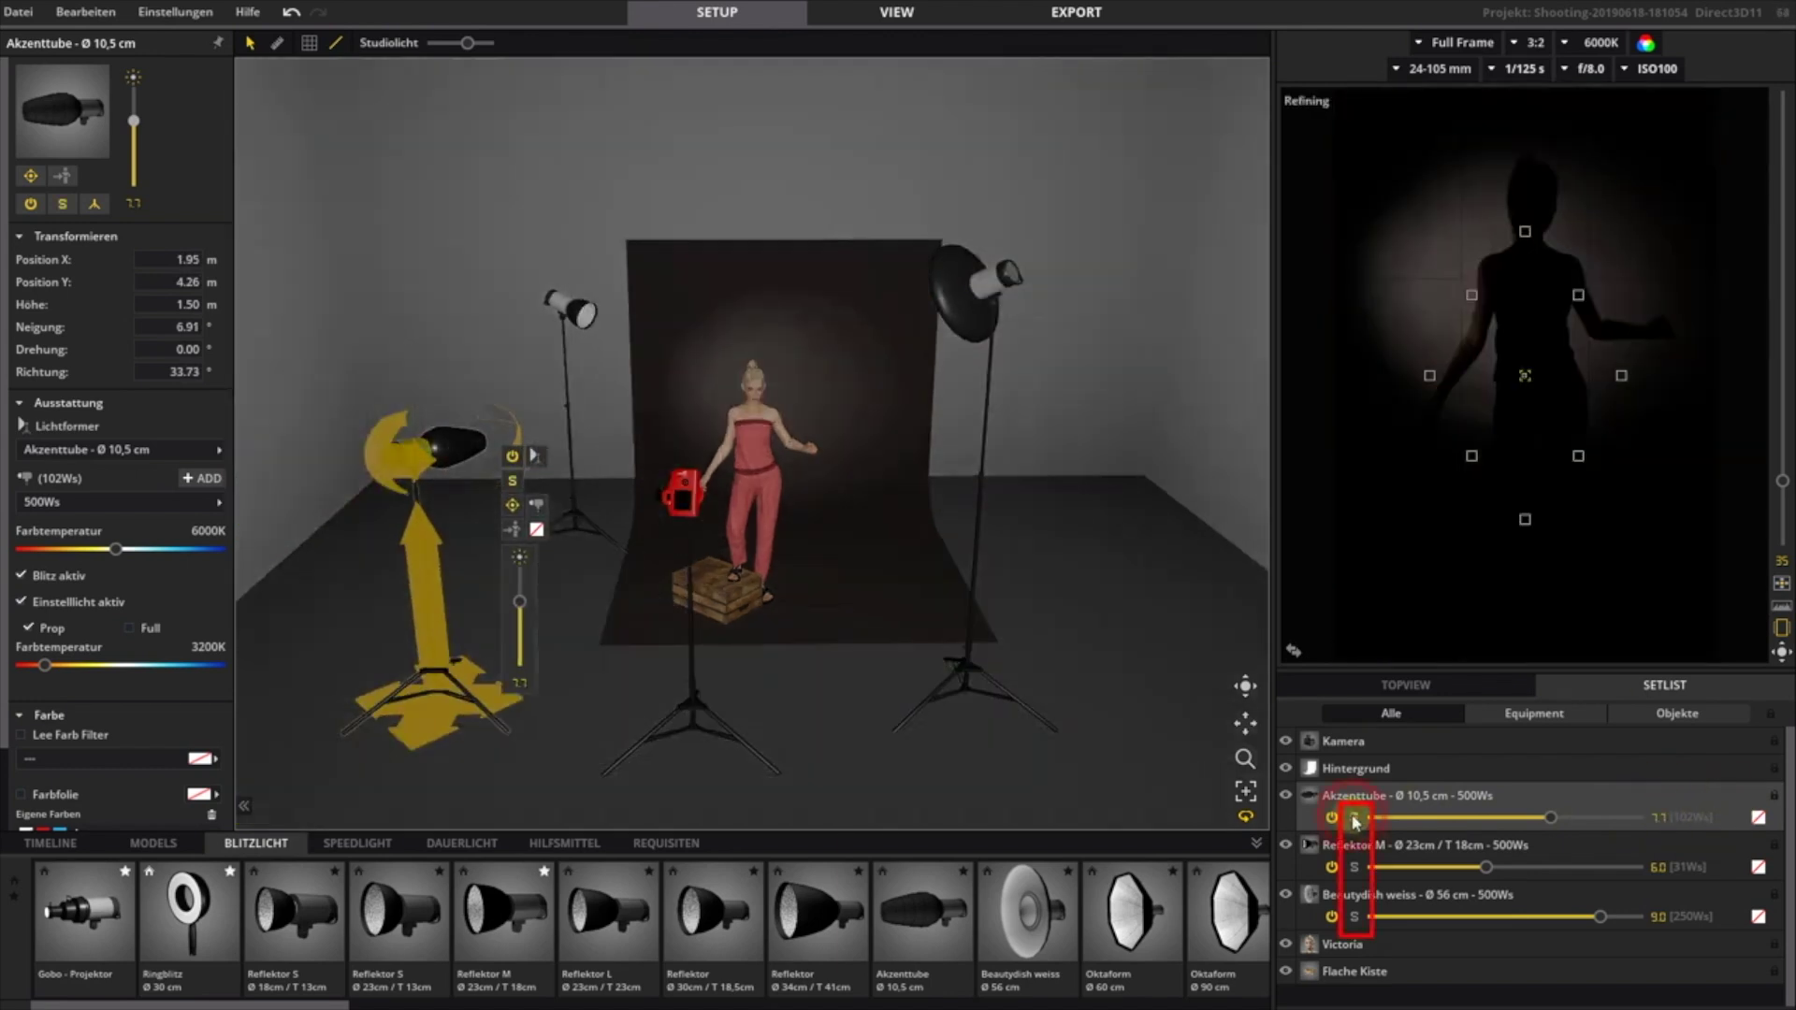
click(1355, 818)
click(1356, 868)
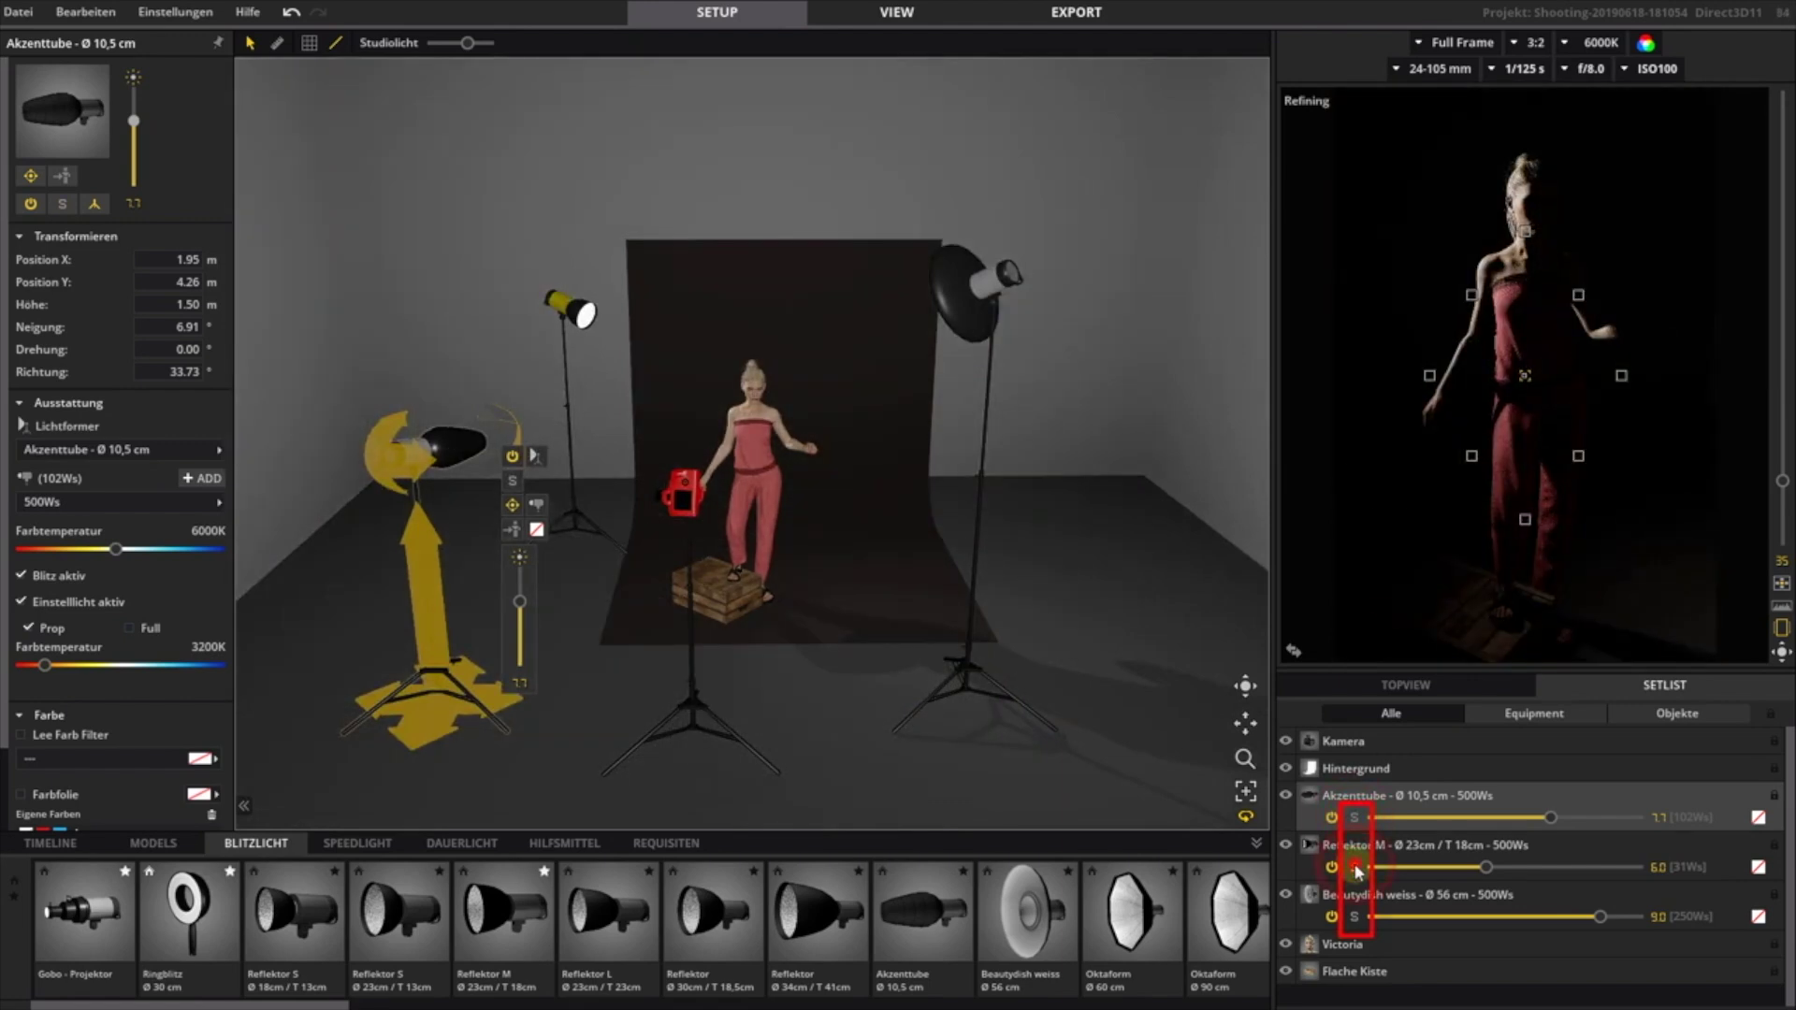
click(1355, 869)
click(1356, 917)
click(1356, 917)
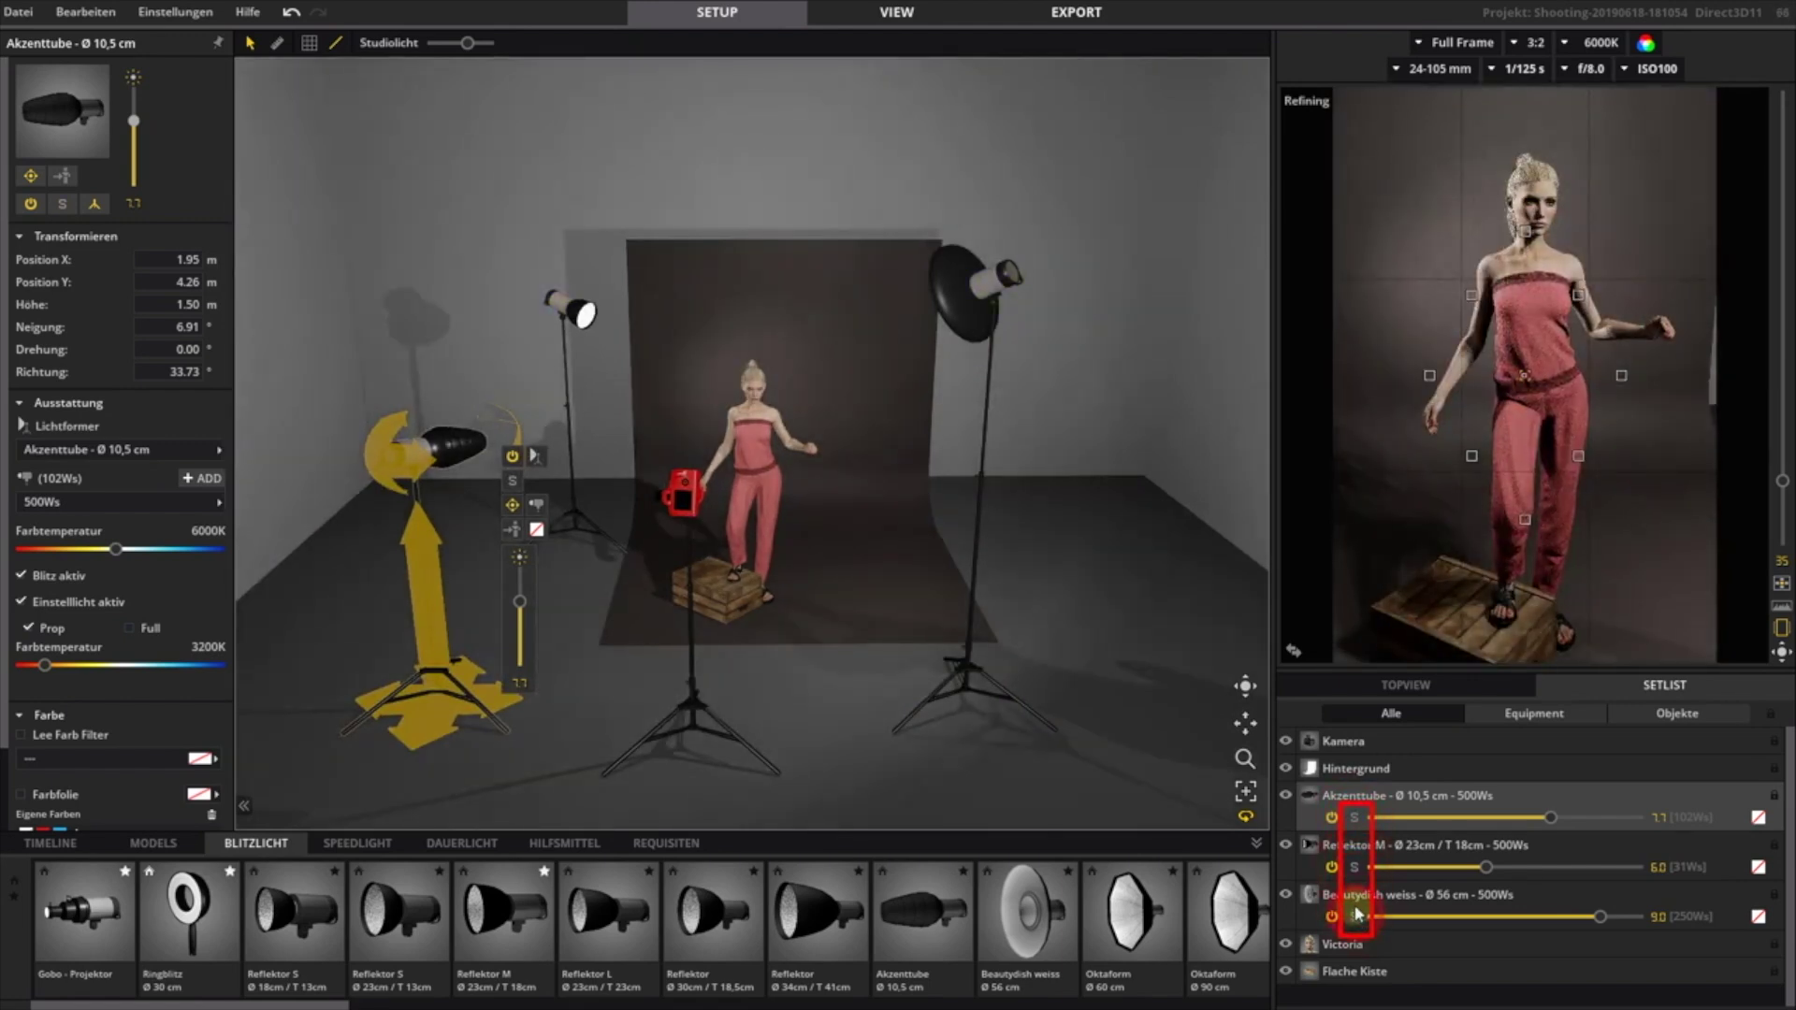
- Hide and show the Akzenttube and the Beautydish in turn to compare the scene without each light
click(1286, 795)
click(1286, 796)
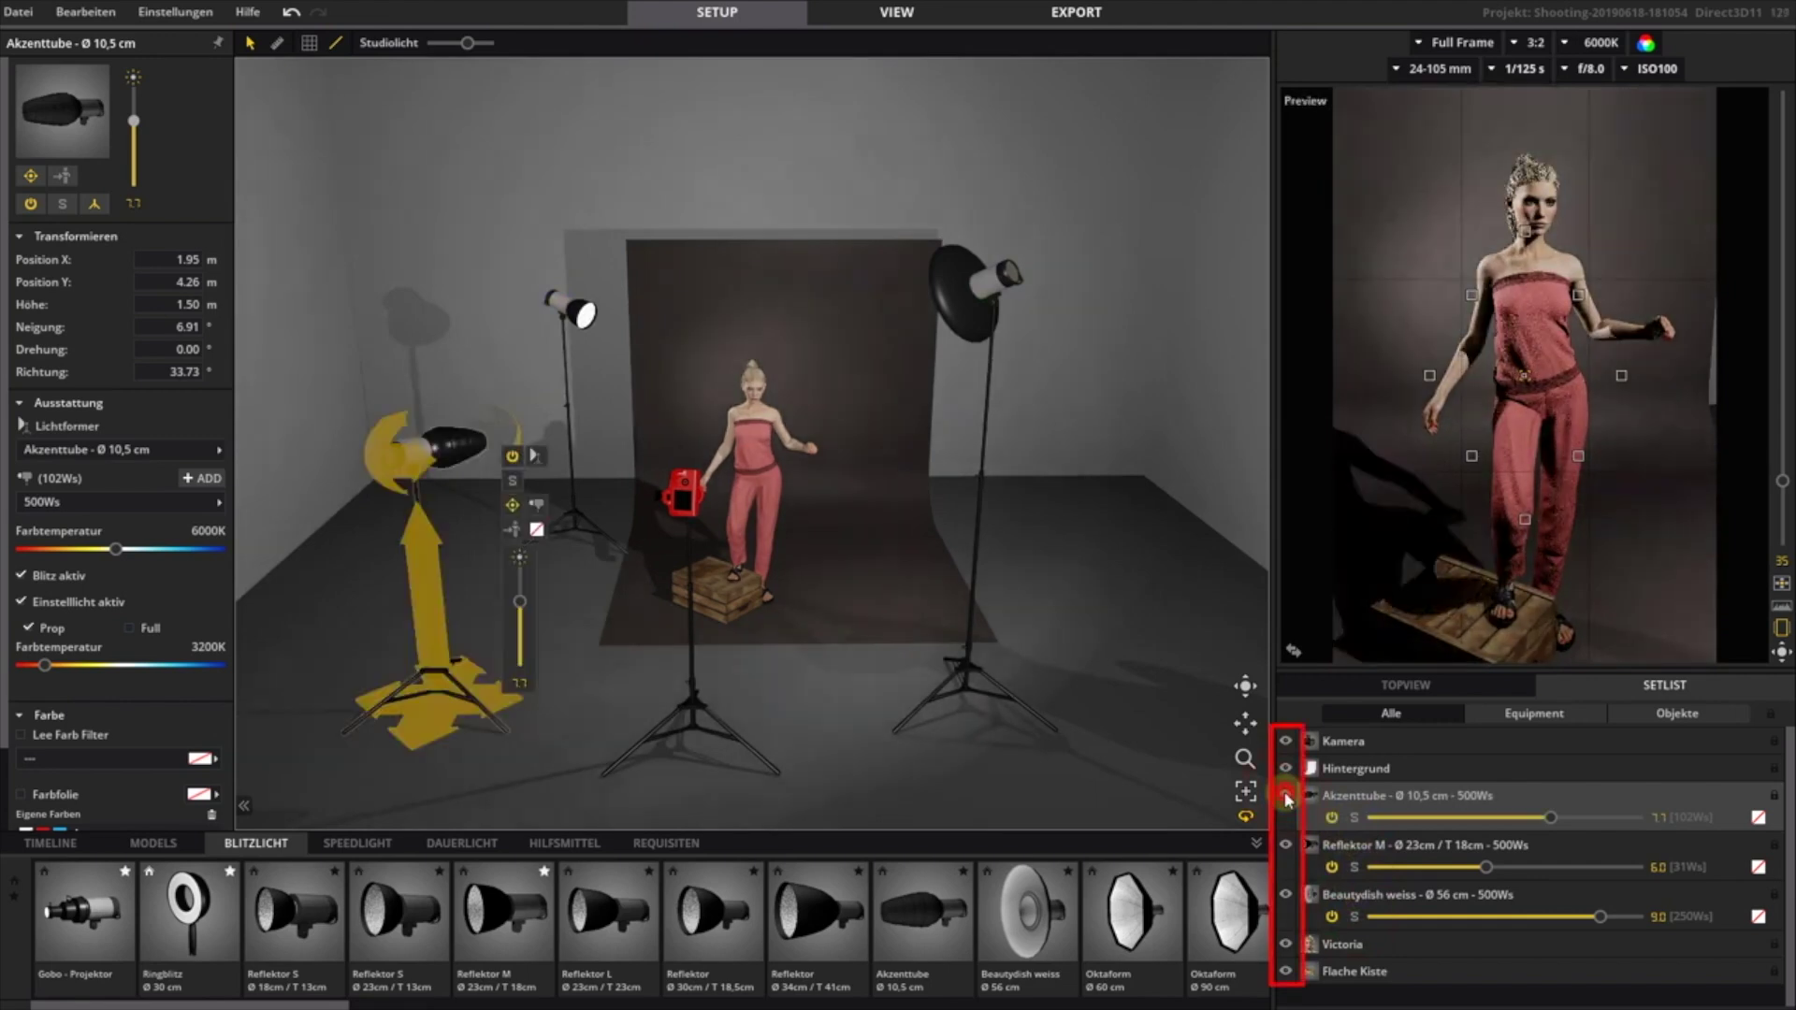
click(1287, 895)
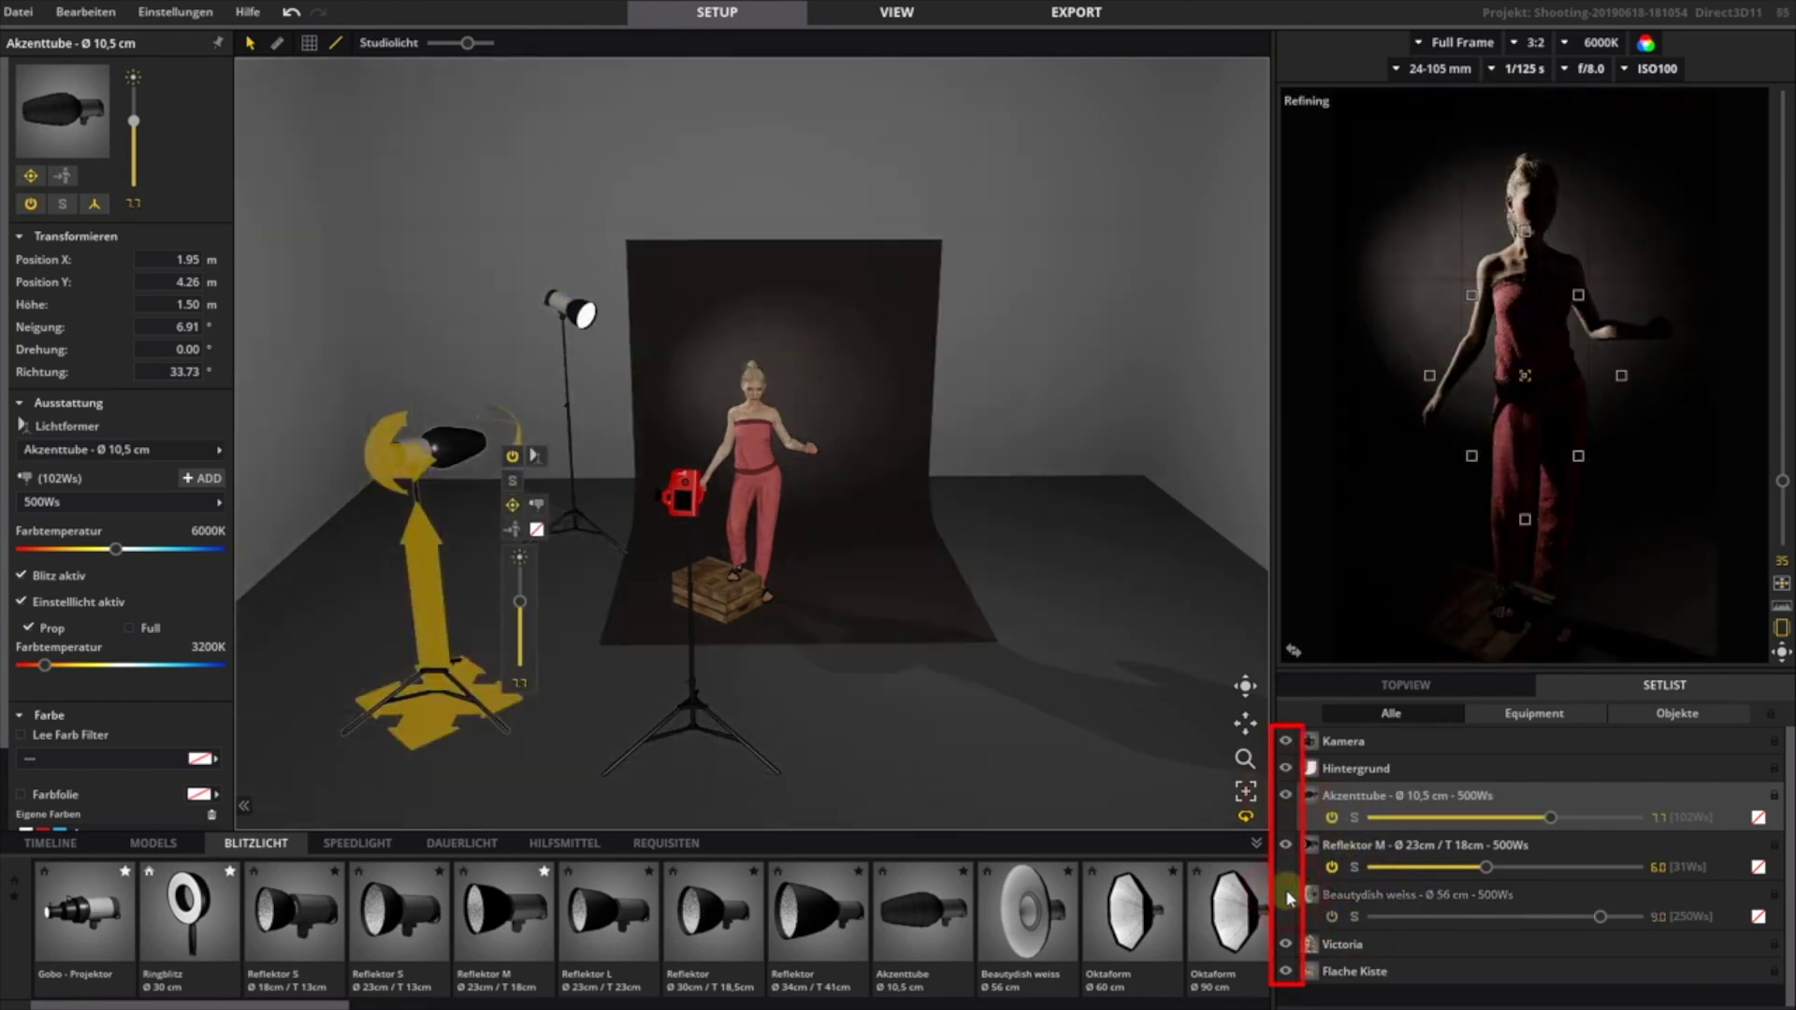
click(1286, 895)
drag(938, 756, 924, 753)
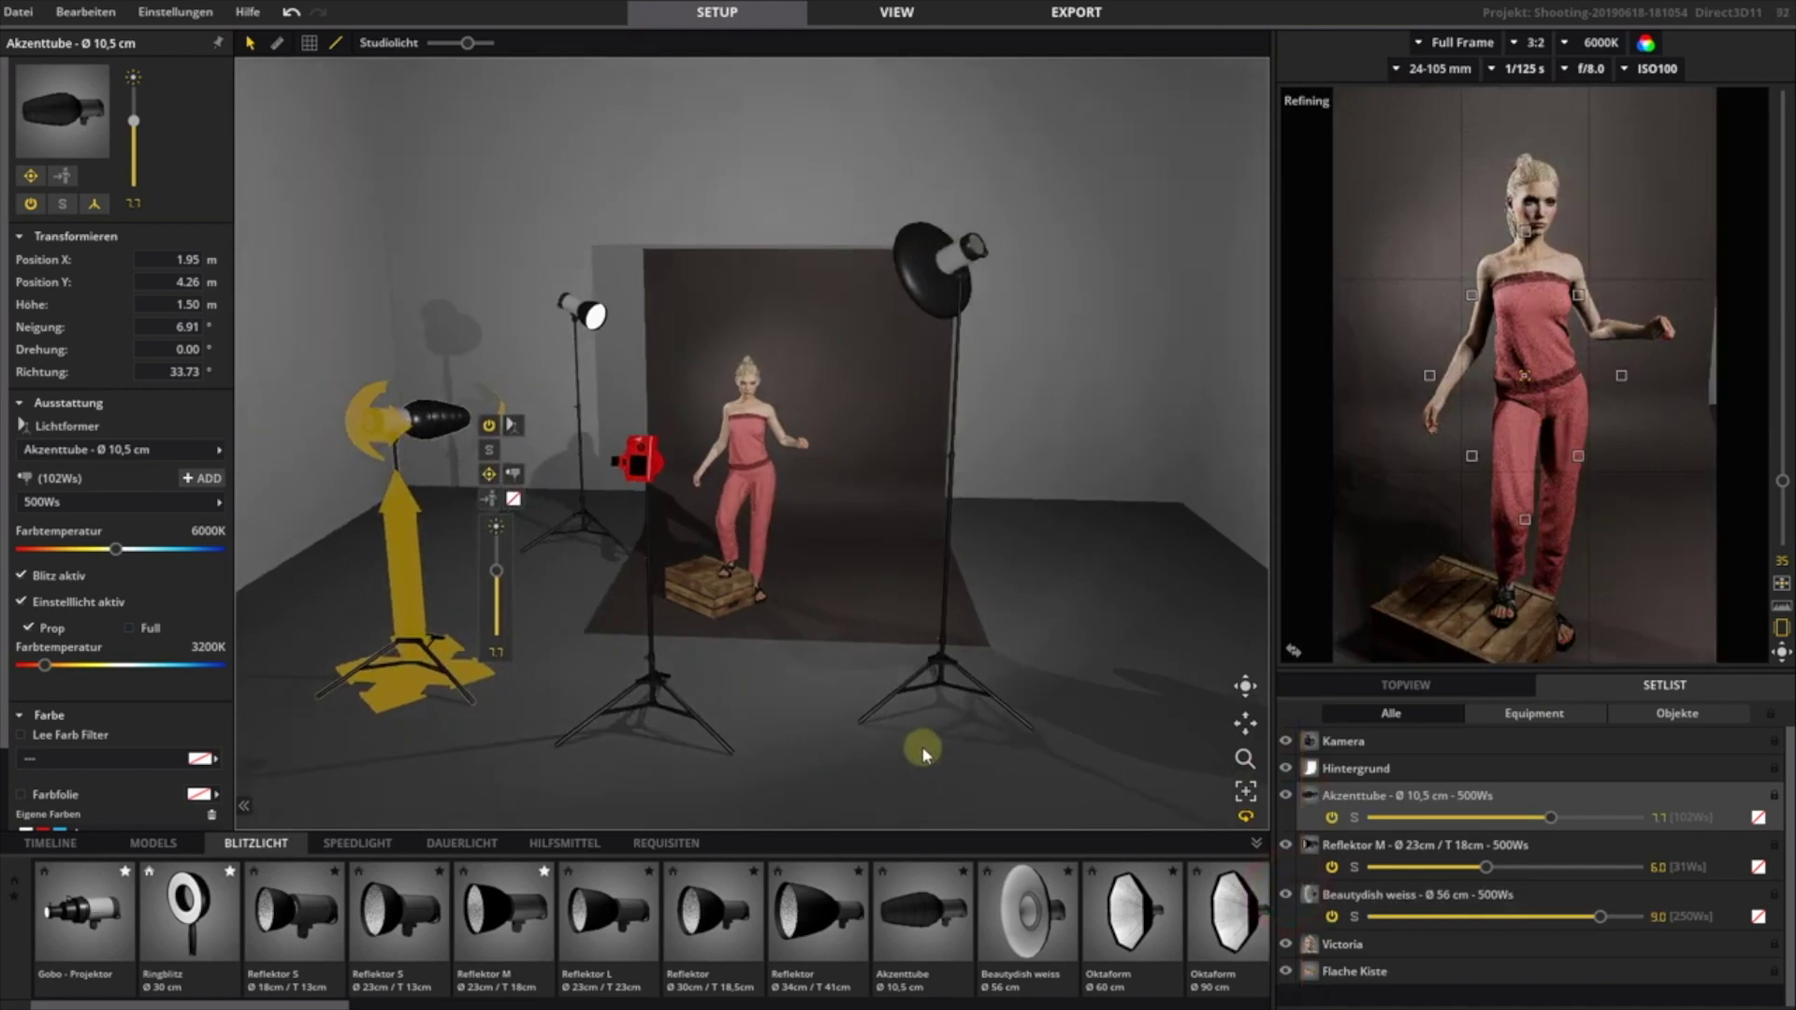
- Examine the camera's available shutter speeds and keep the exposure at 1/125 s
mouse_move(1426, 183)
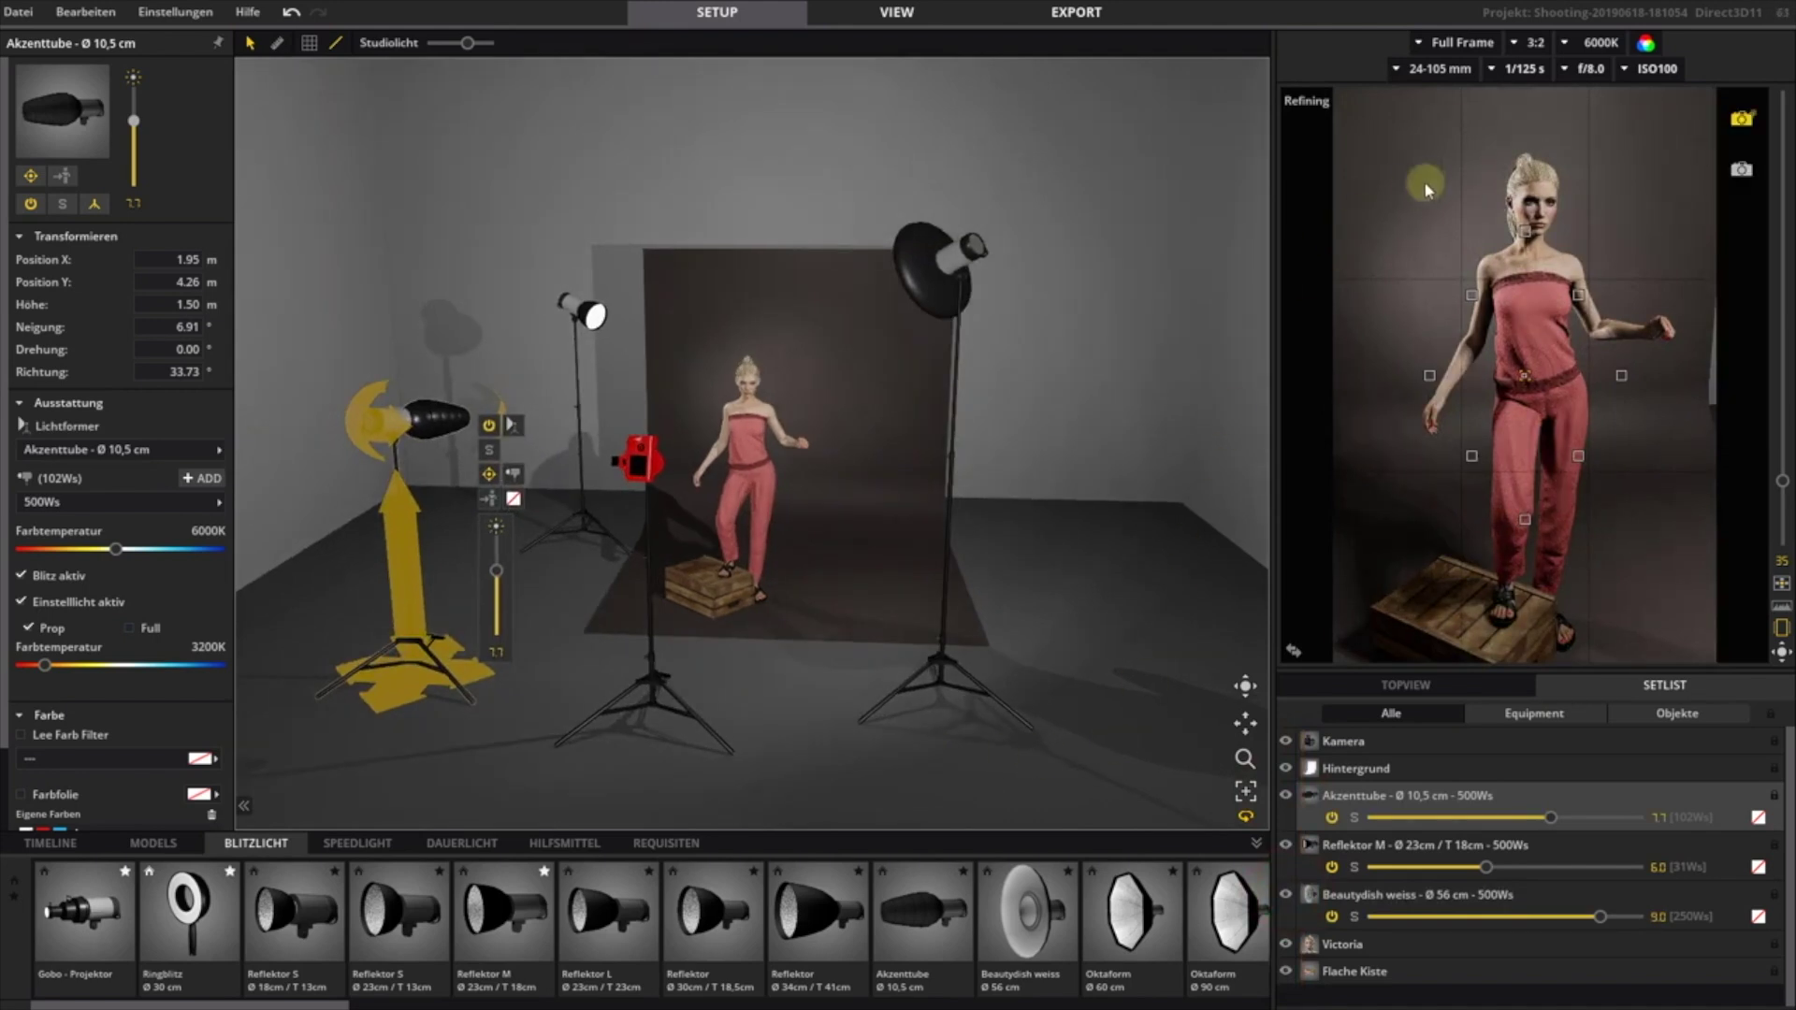
click(1527, 70)
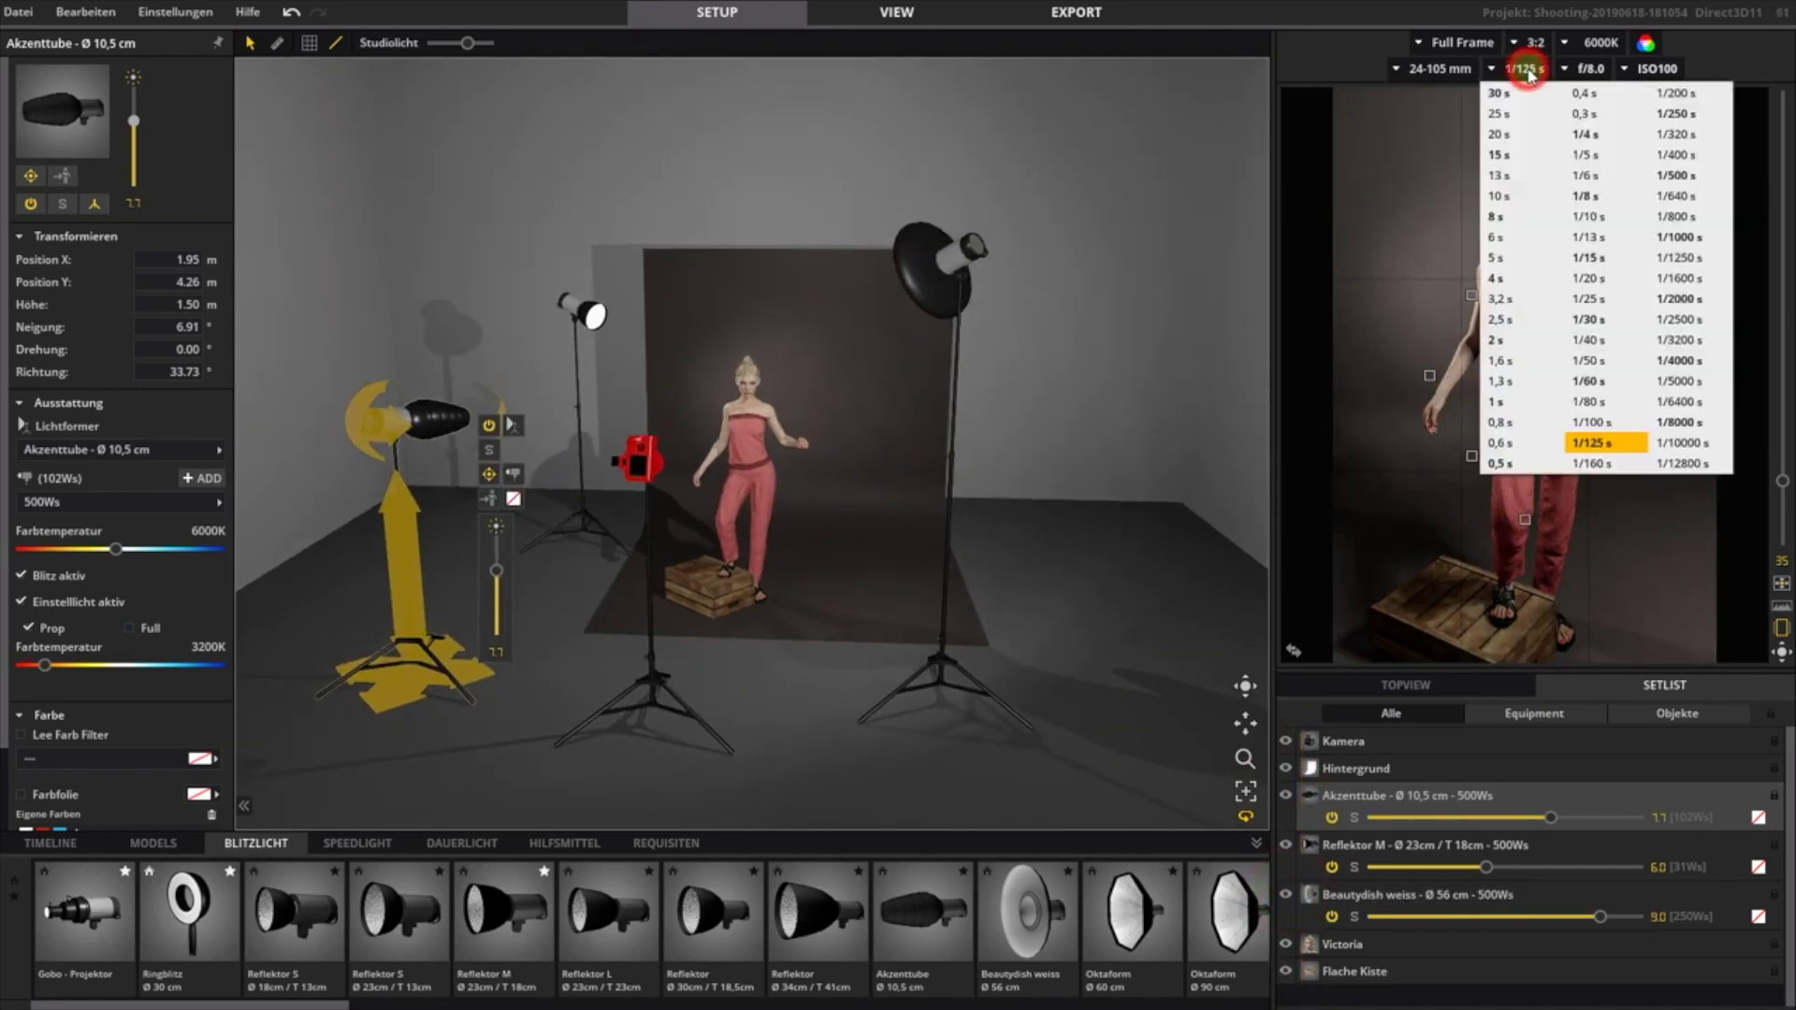
click(1588, 360)
click(1593, 444)
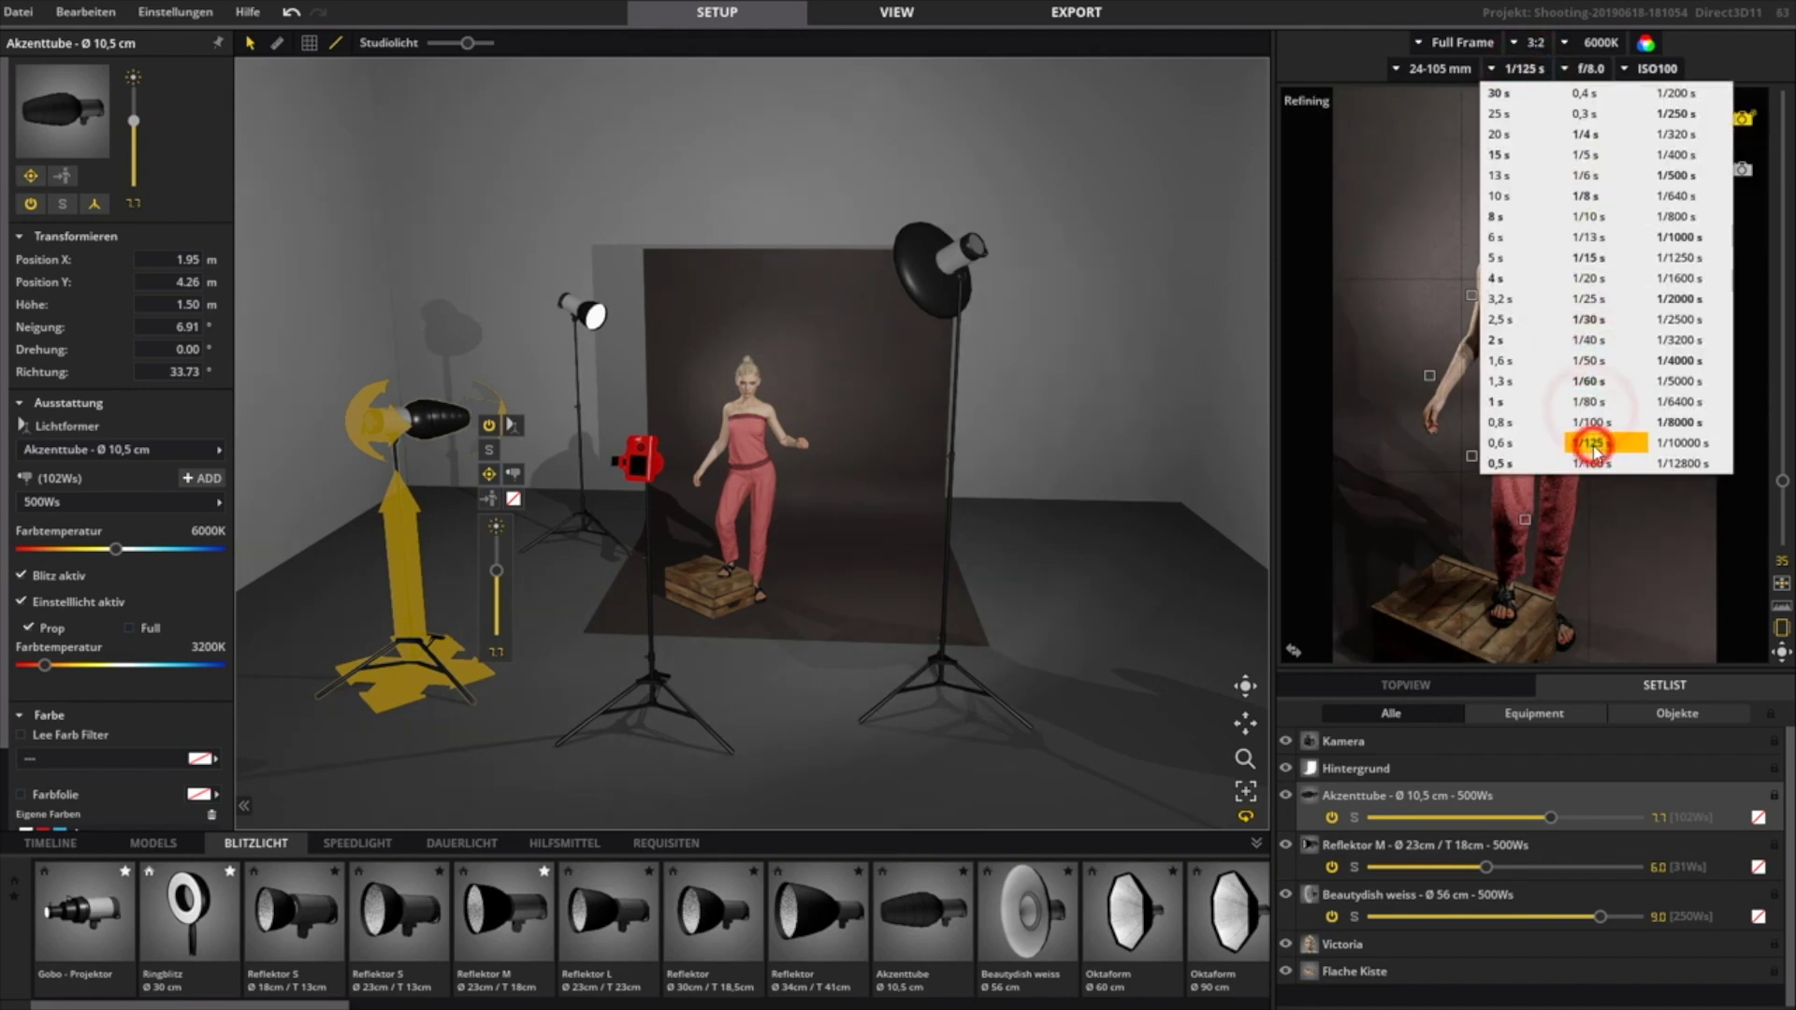
click(1318, 465)
- Move the camera to about X 3.51 m, Y 5.00 m, height 1.35 m, and set its focal length to 41 mm
drag(1115, 546, 1091, 624)
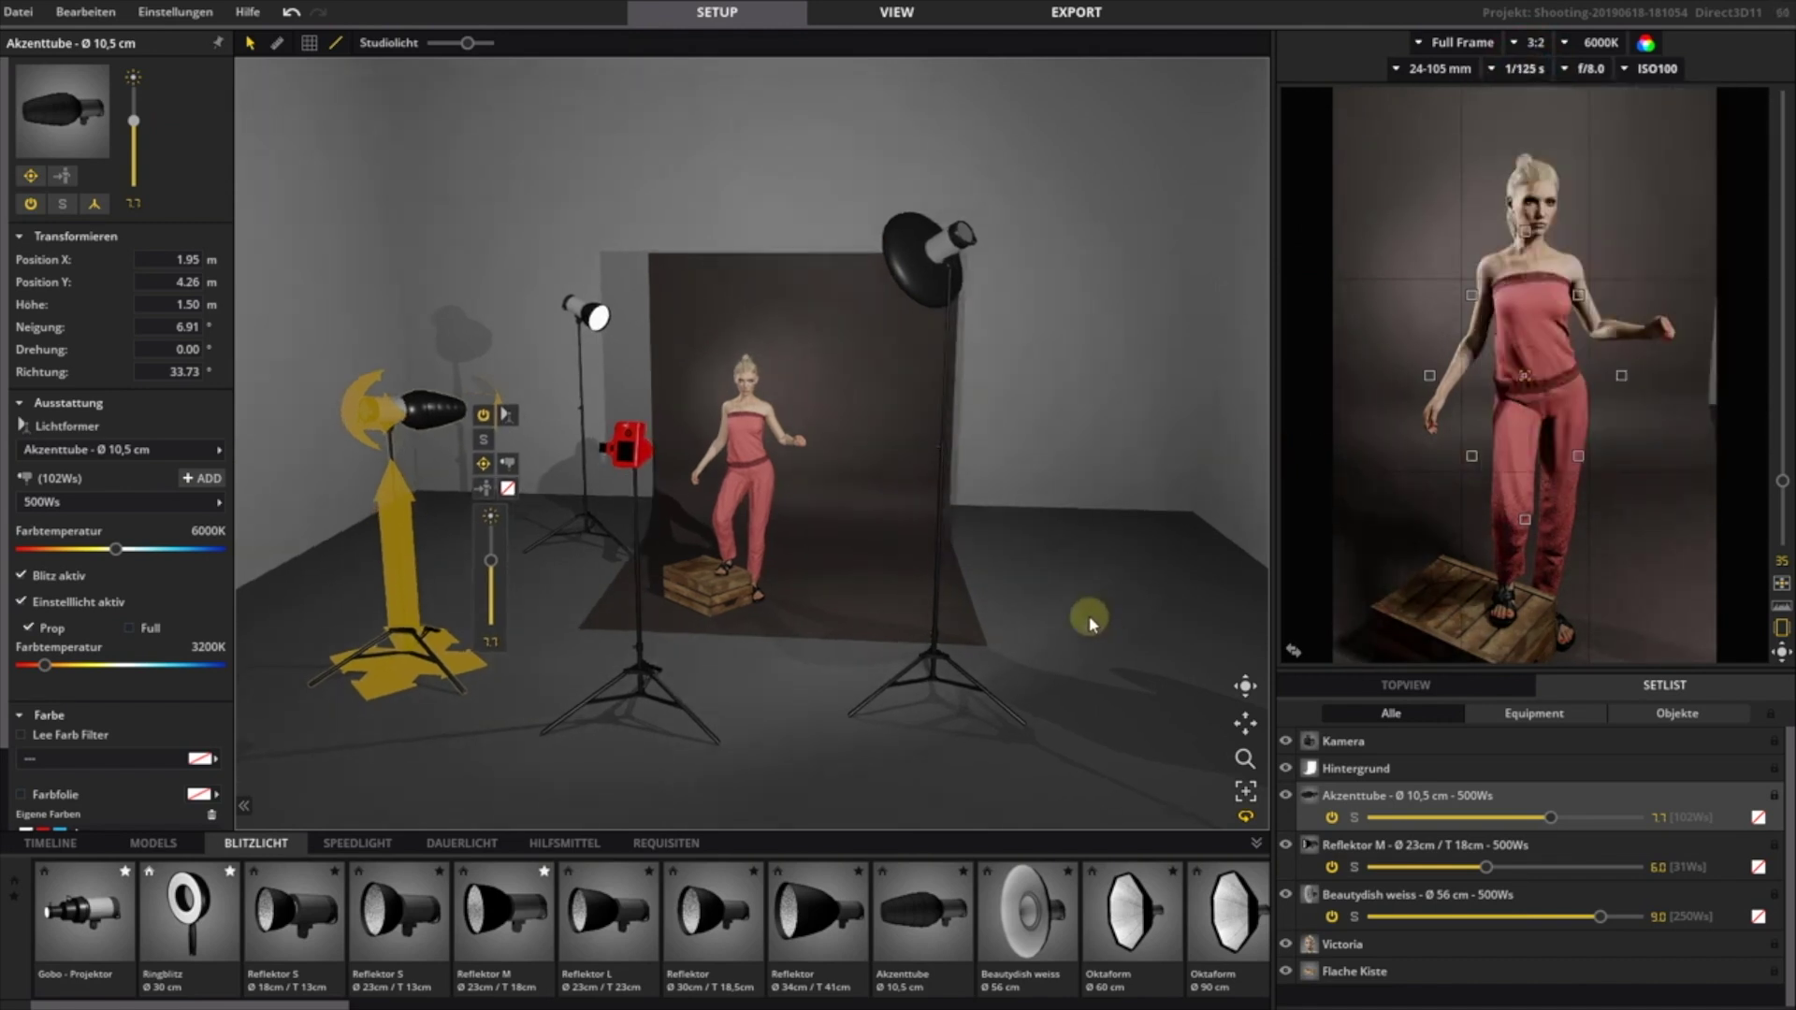
drag(644, 728, 654, 732)
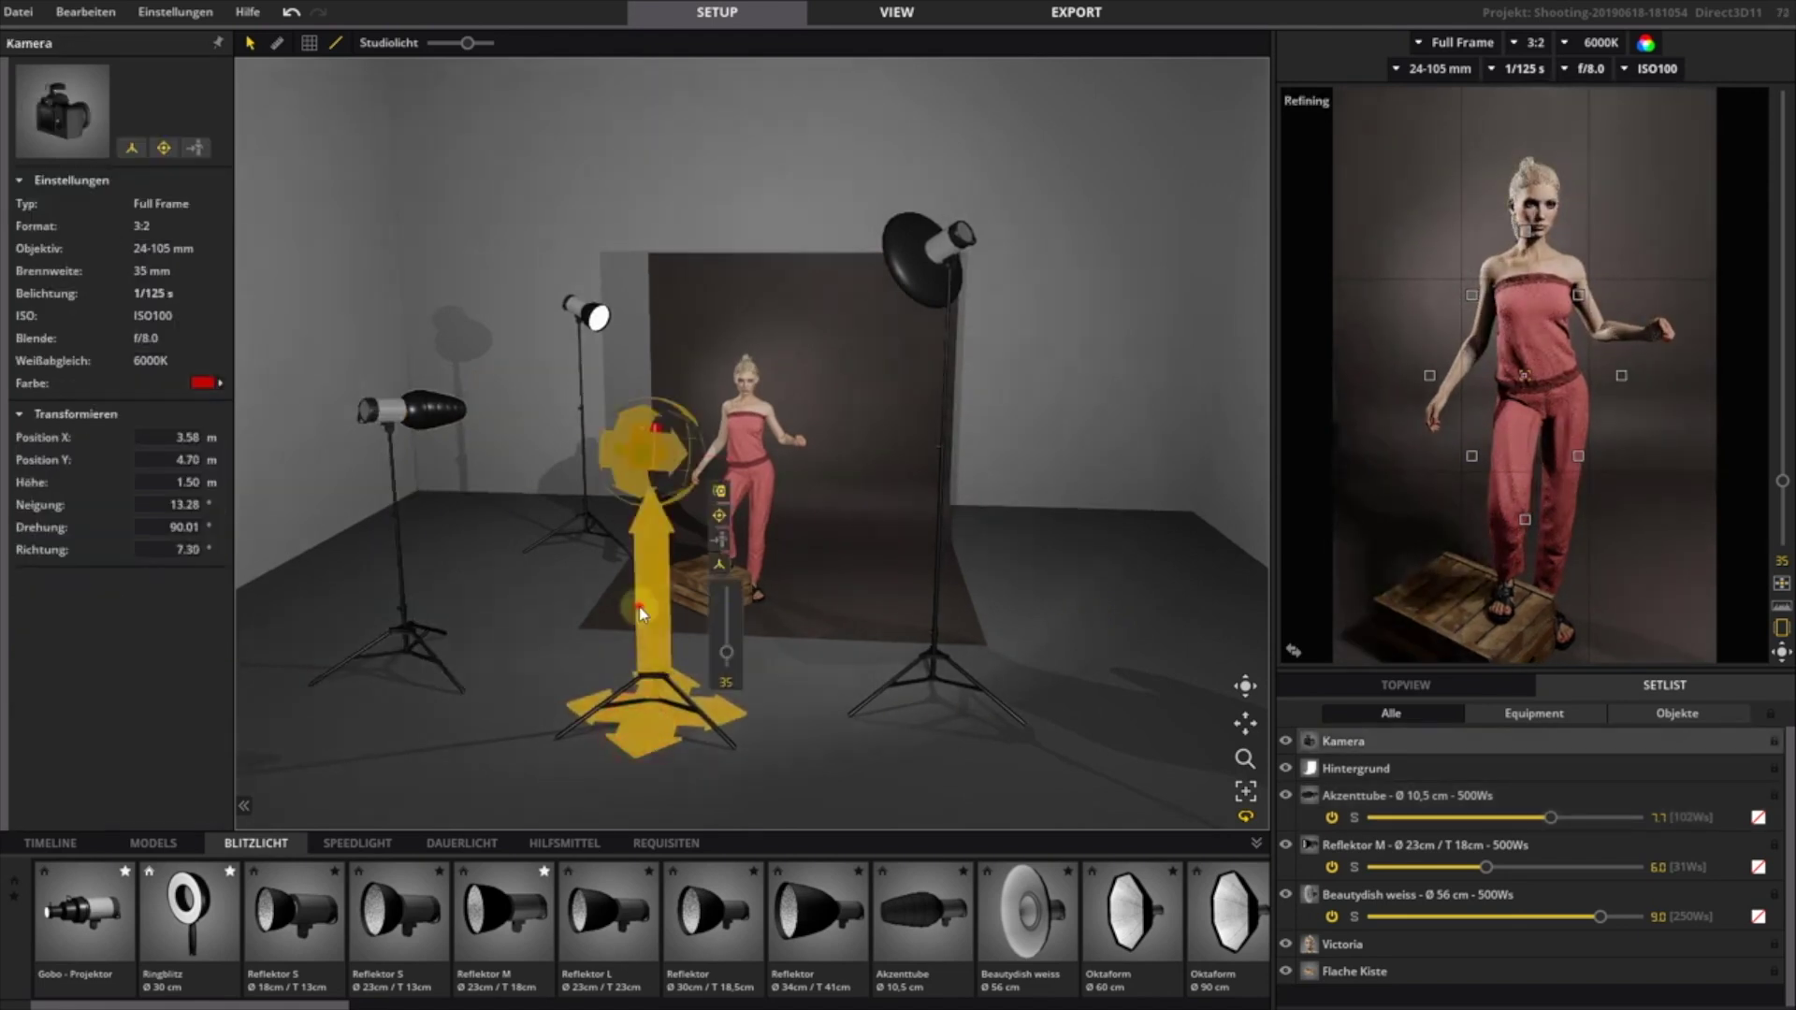
drag(638, 608, 638, 638)
drag(638, 742, 614, 771)
drag(616, 530, 620, 524)
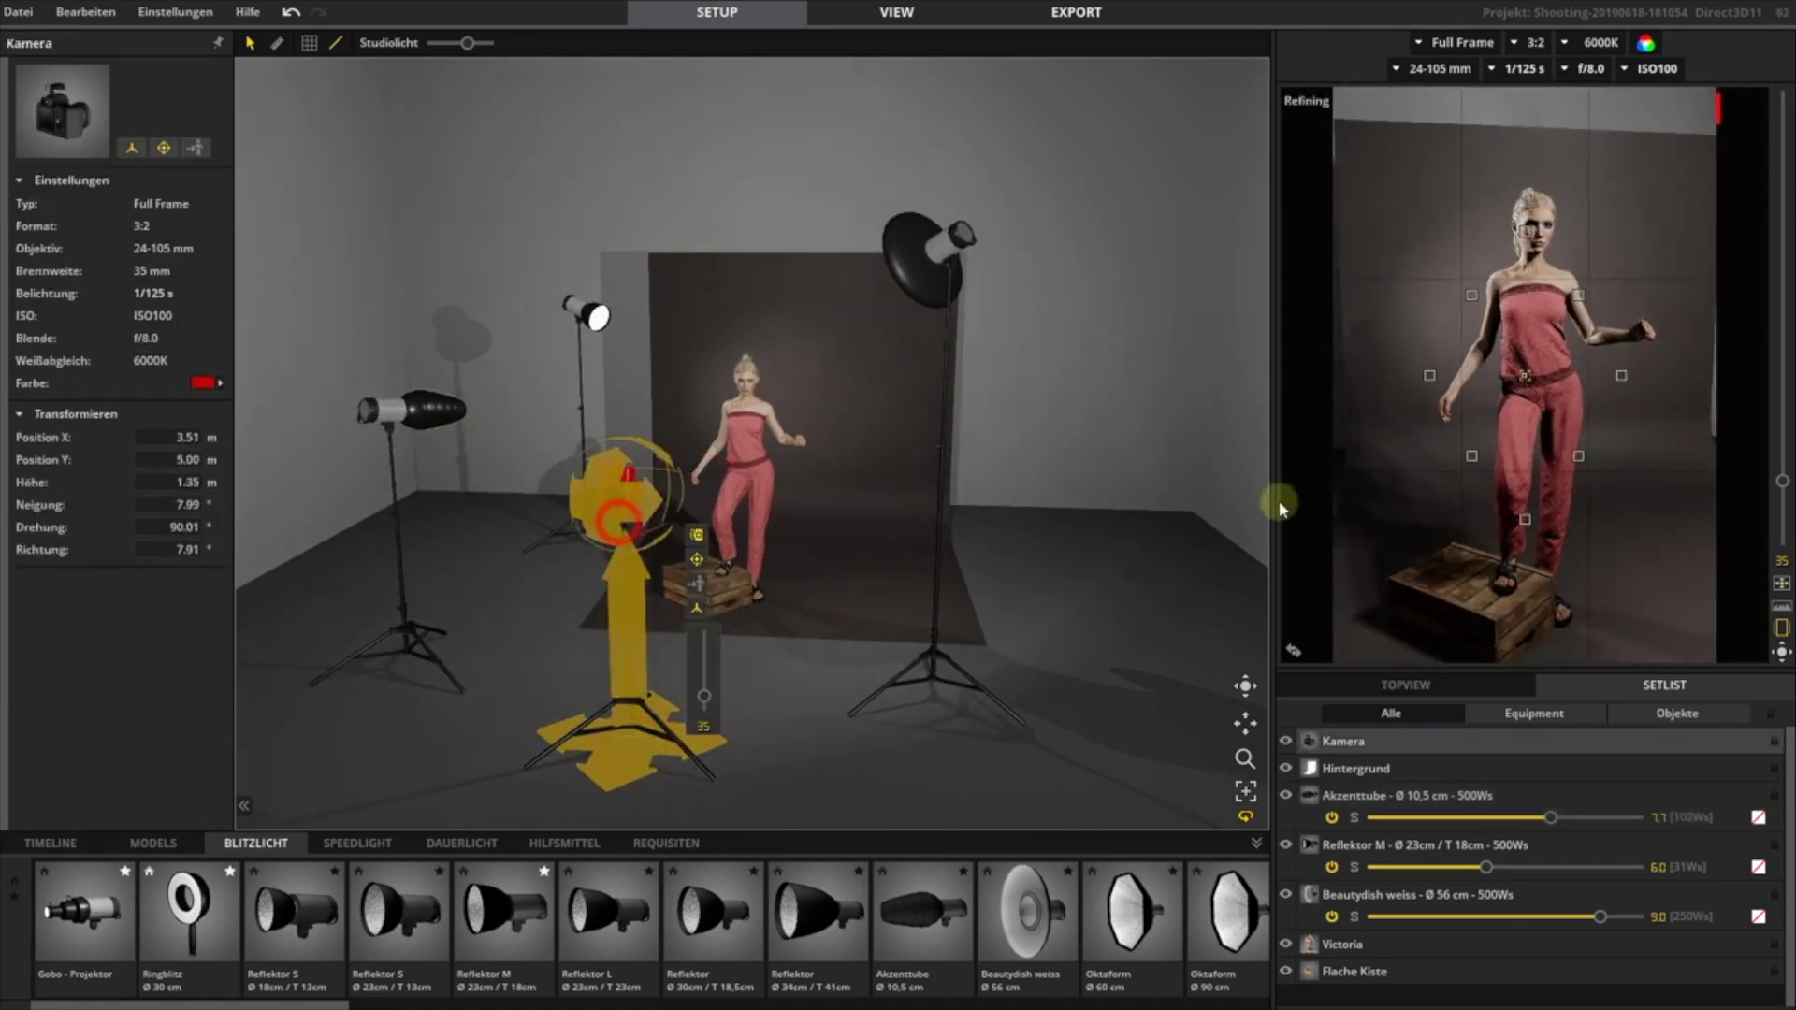
scroll(1520, 473, up, 3)
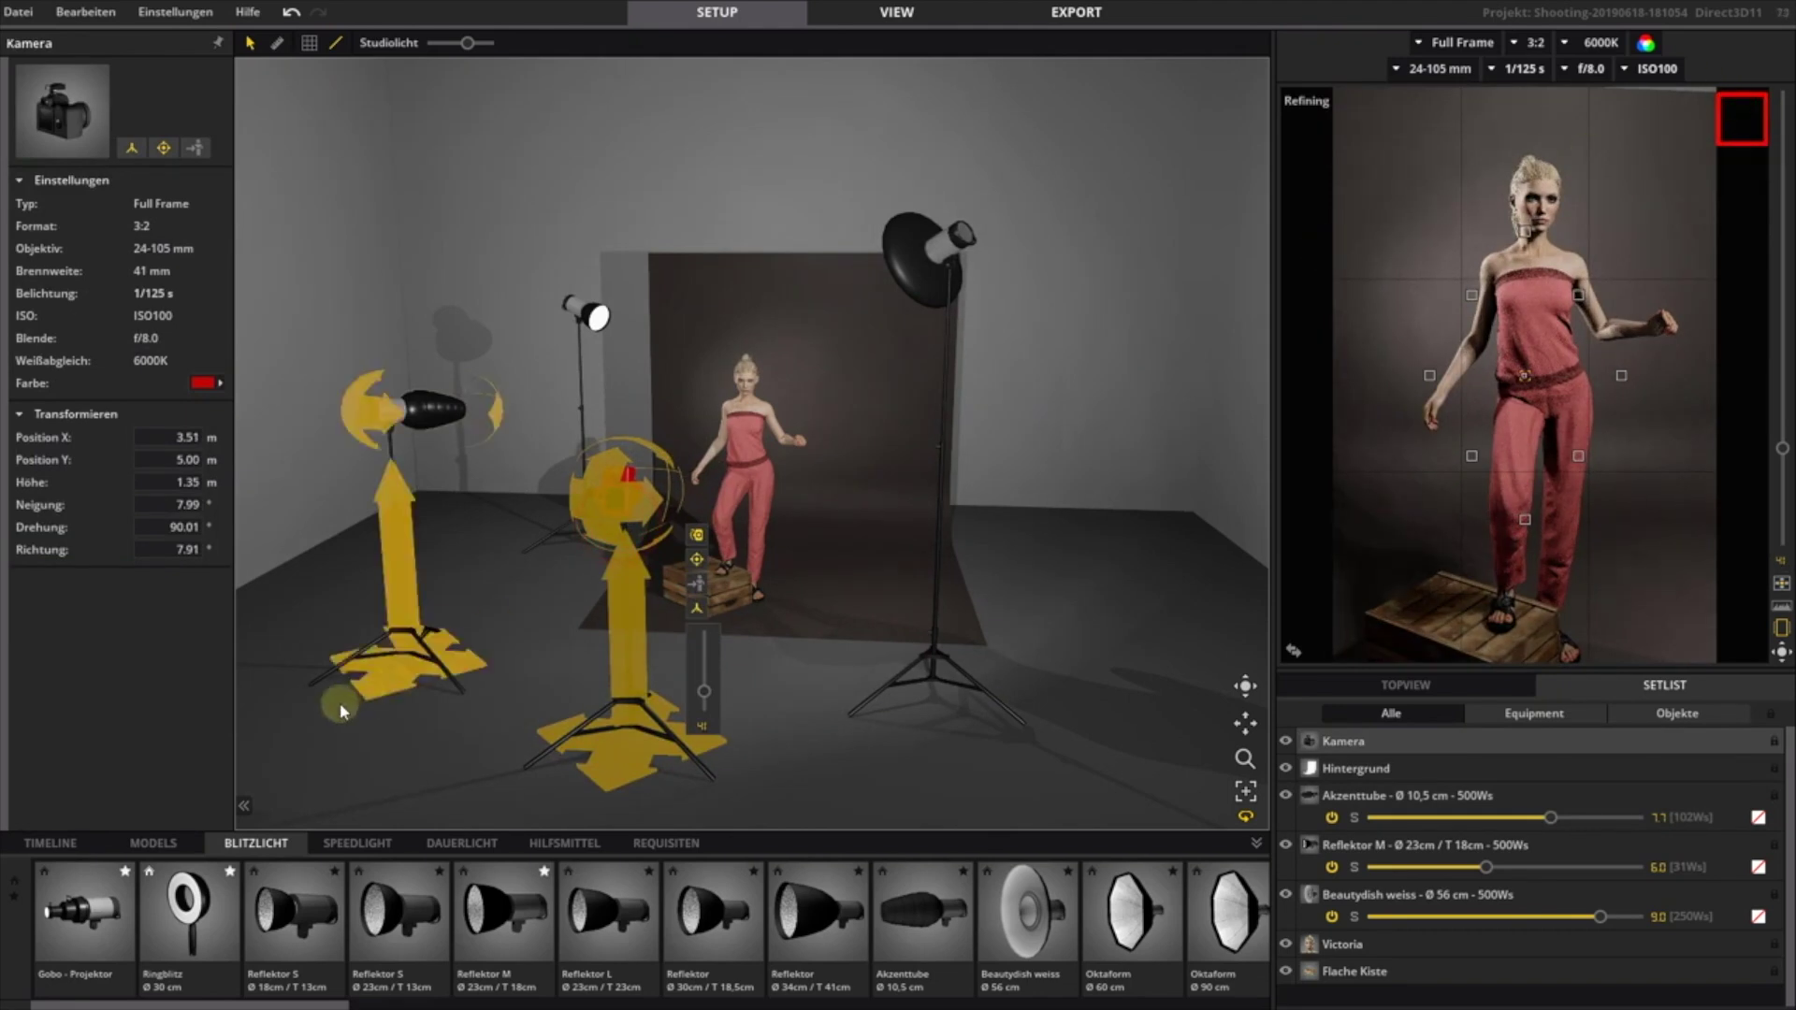
- Take a snapshot of the current camera picture into the timeline
click(54, 843)
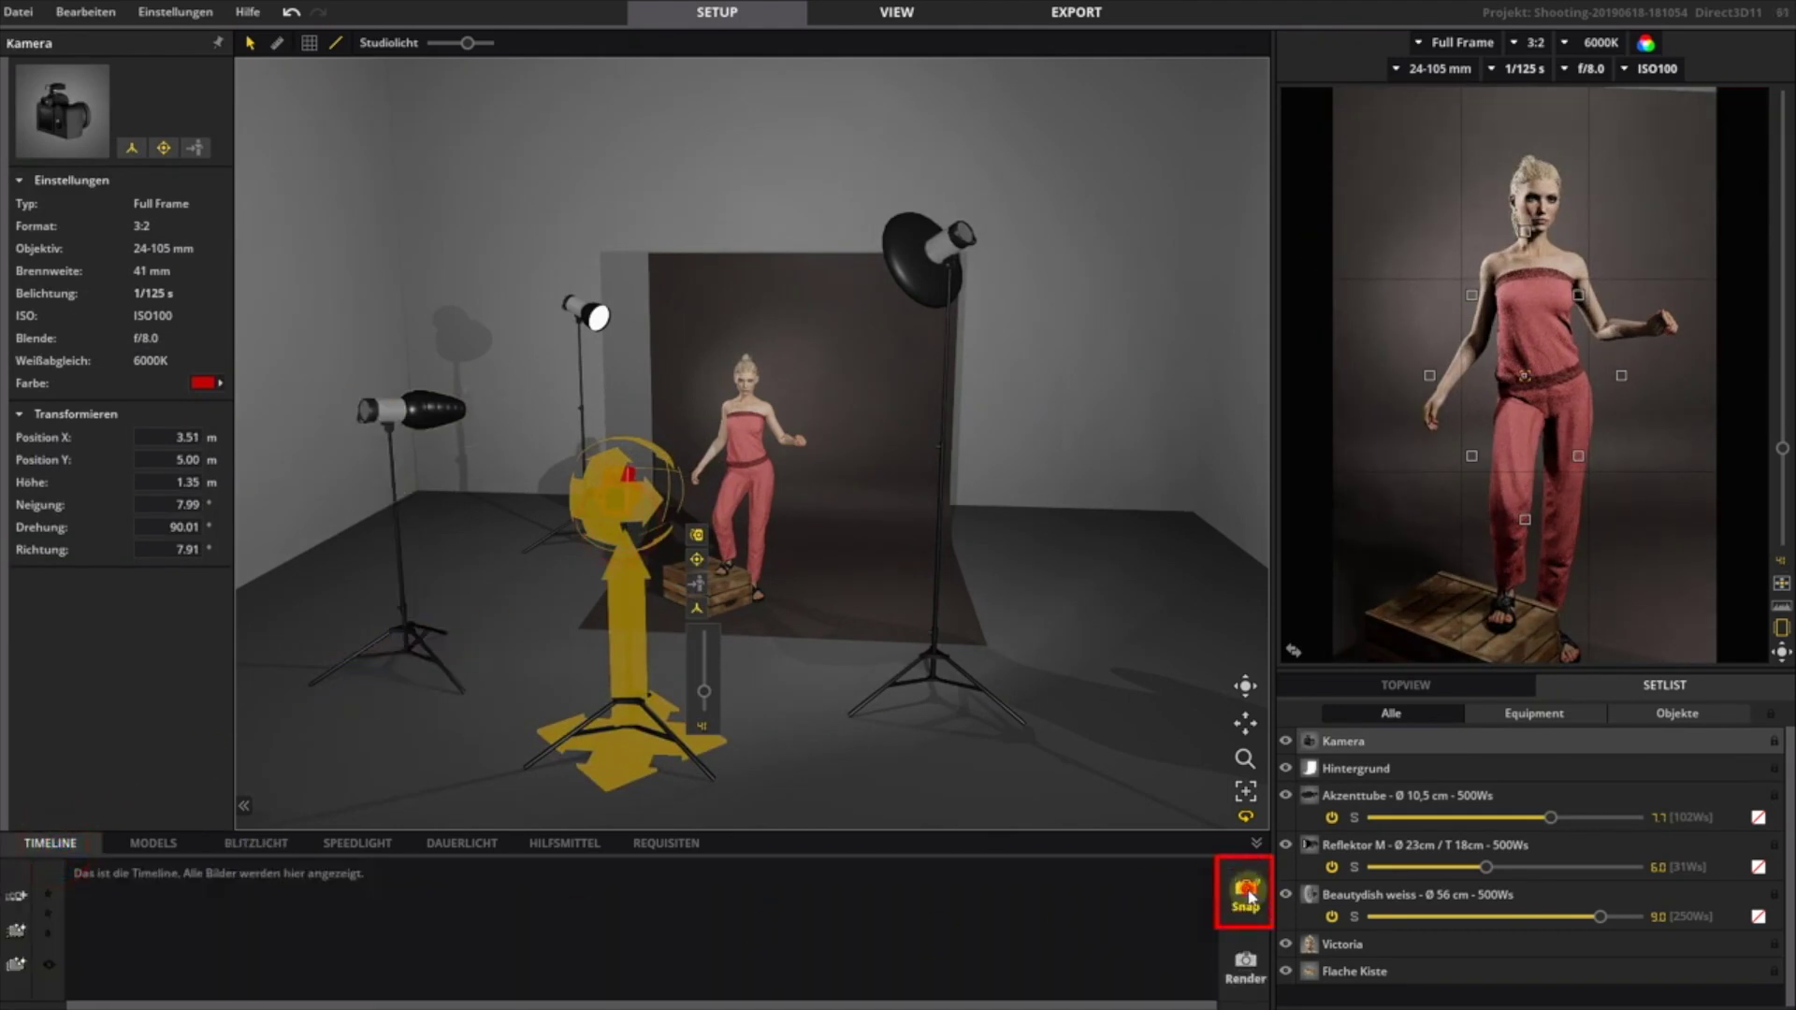
click(1246, 894)
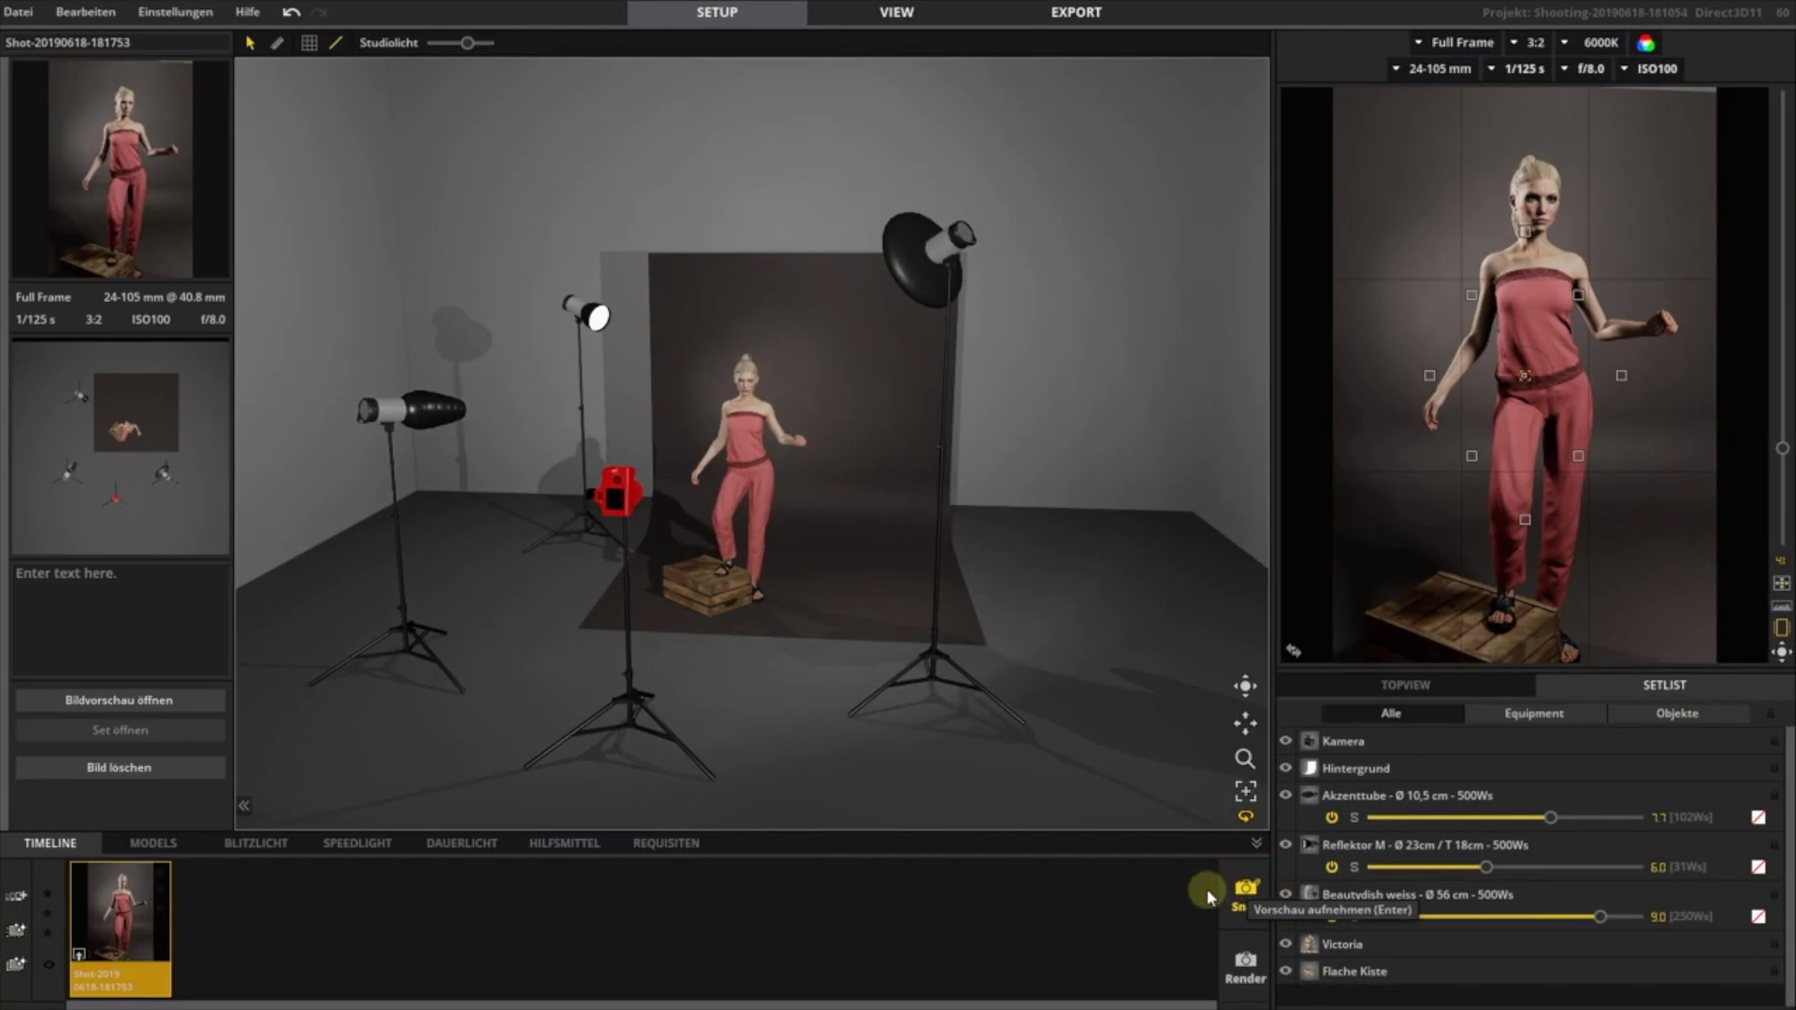
- Re-aim the camera to about 9.06° tilt and 7.13° direction, then render the picture and return to the studio setup
click(615, 494)
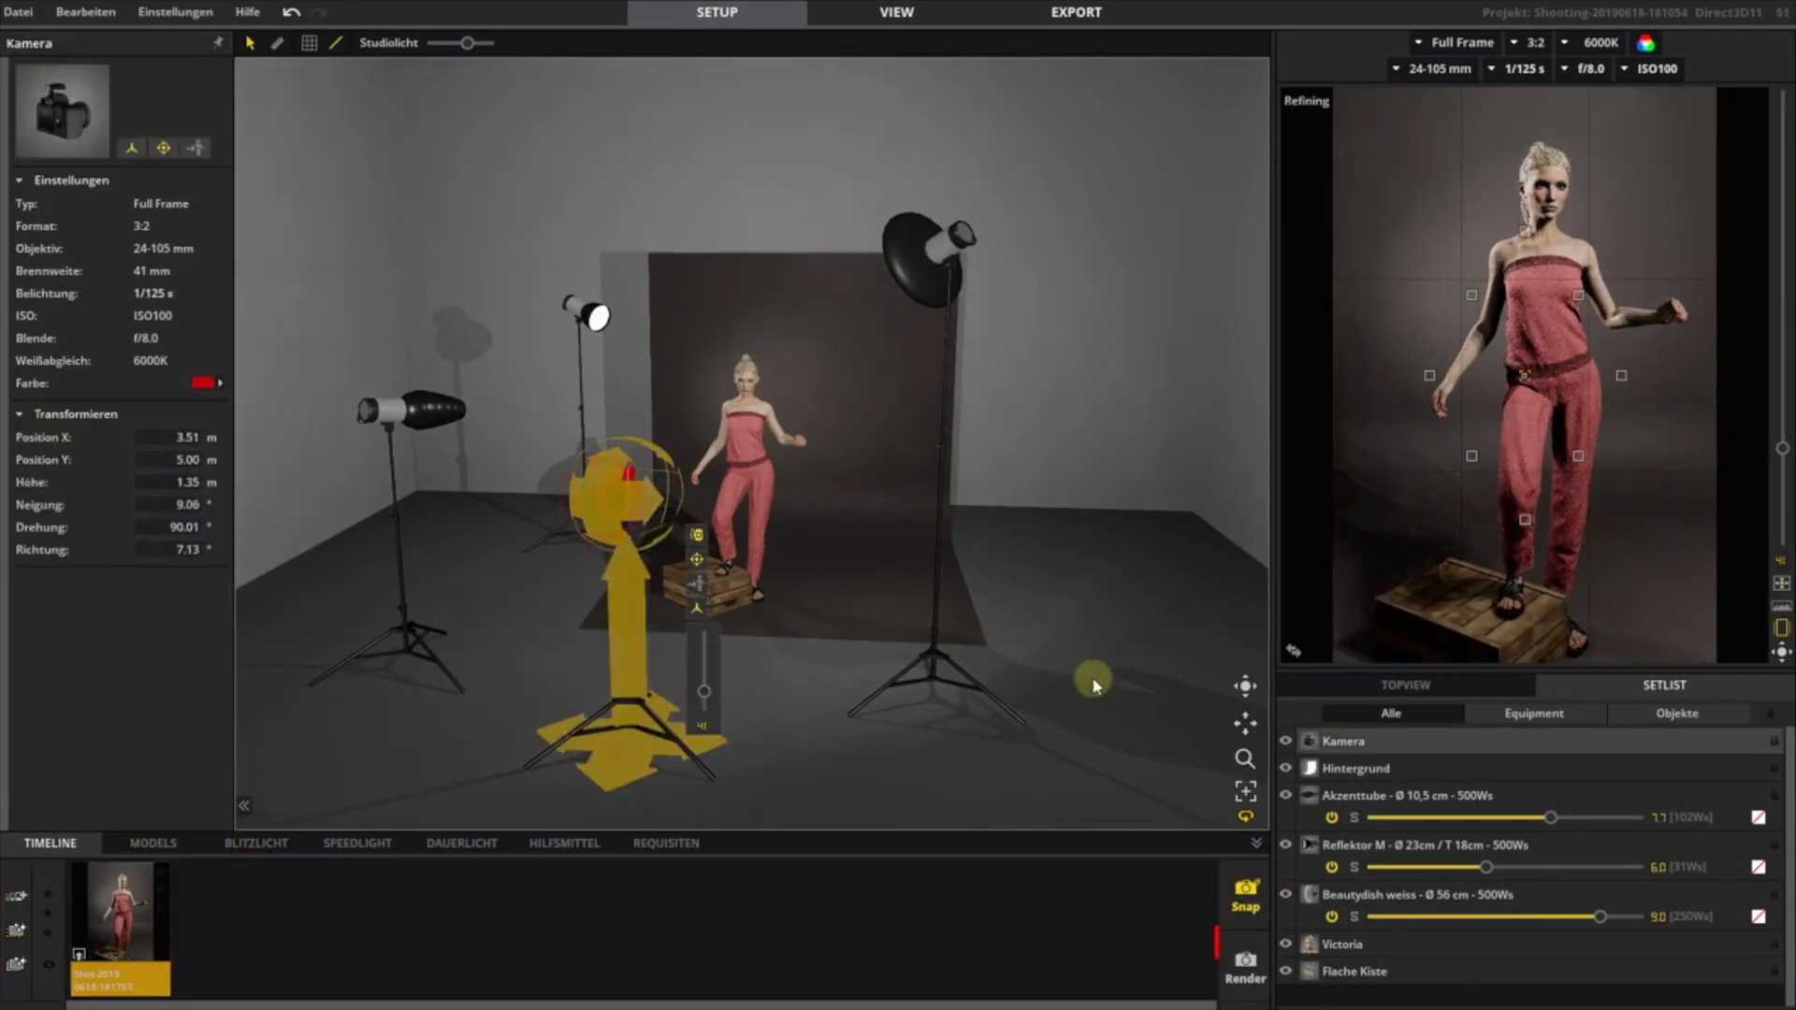
click(1244, 961)
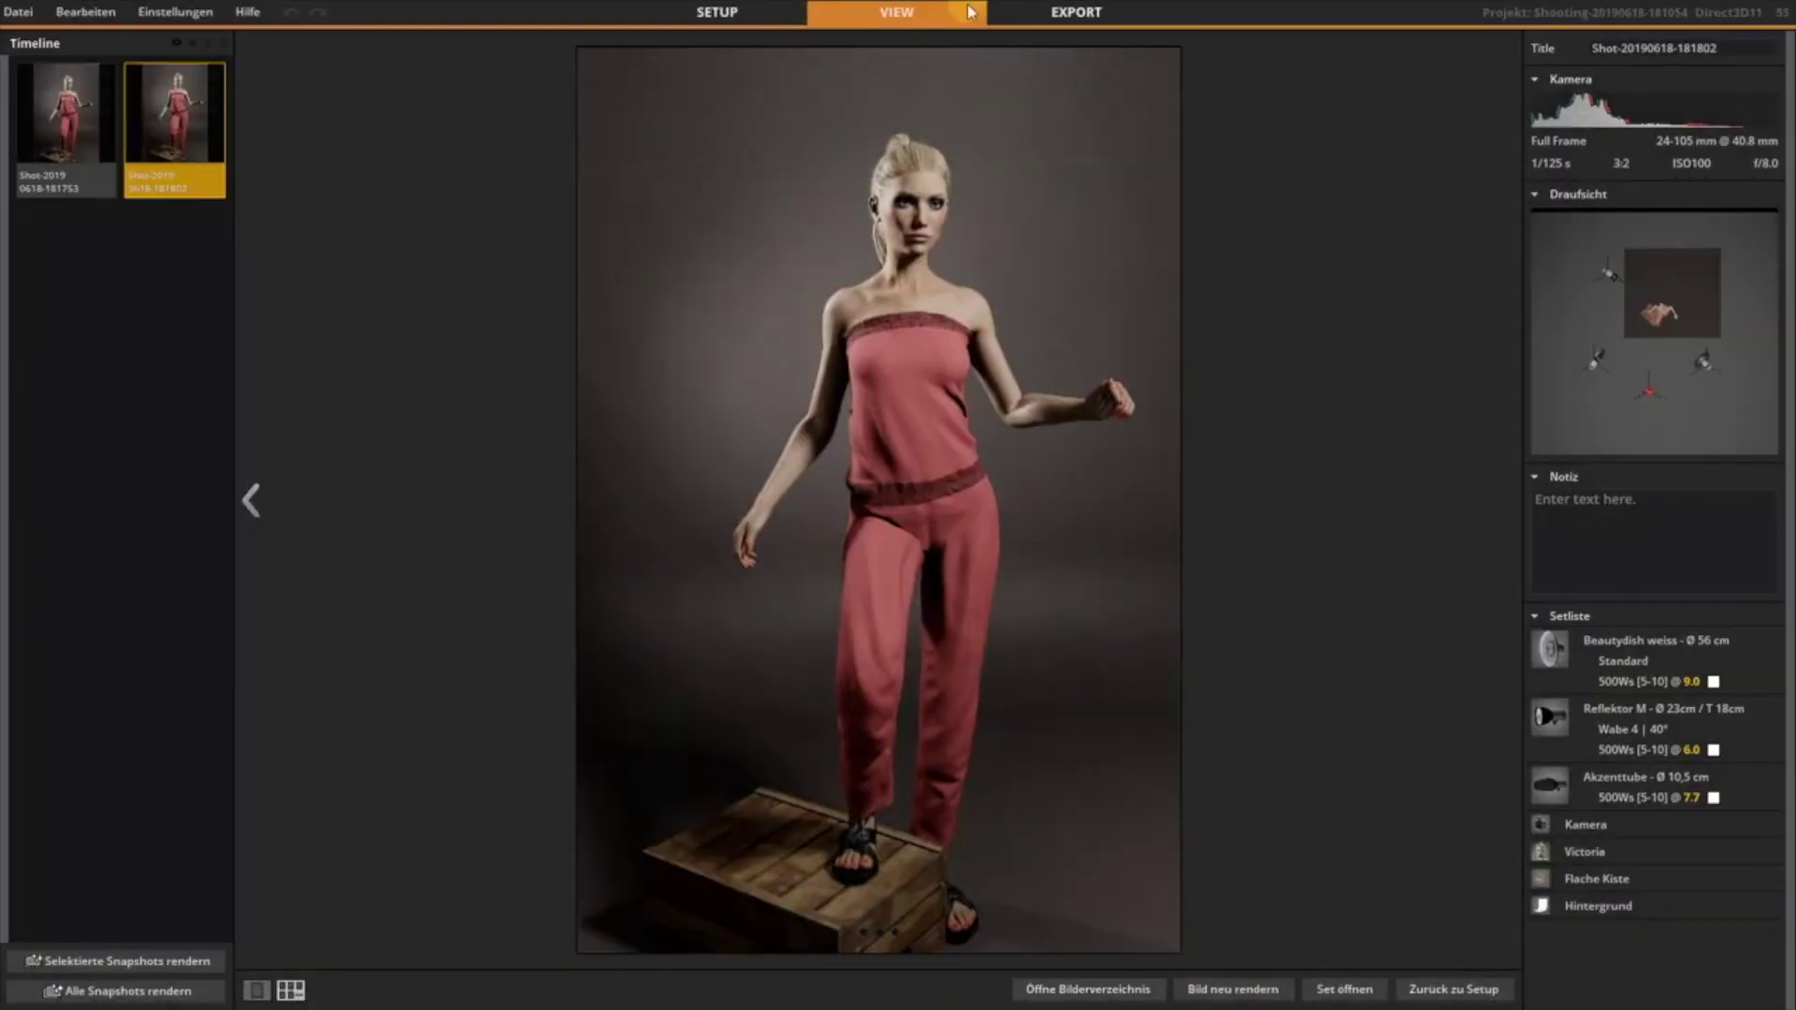
click(713, 12)
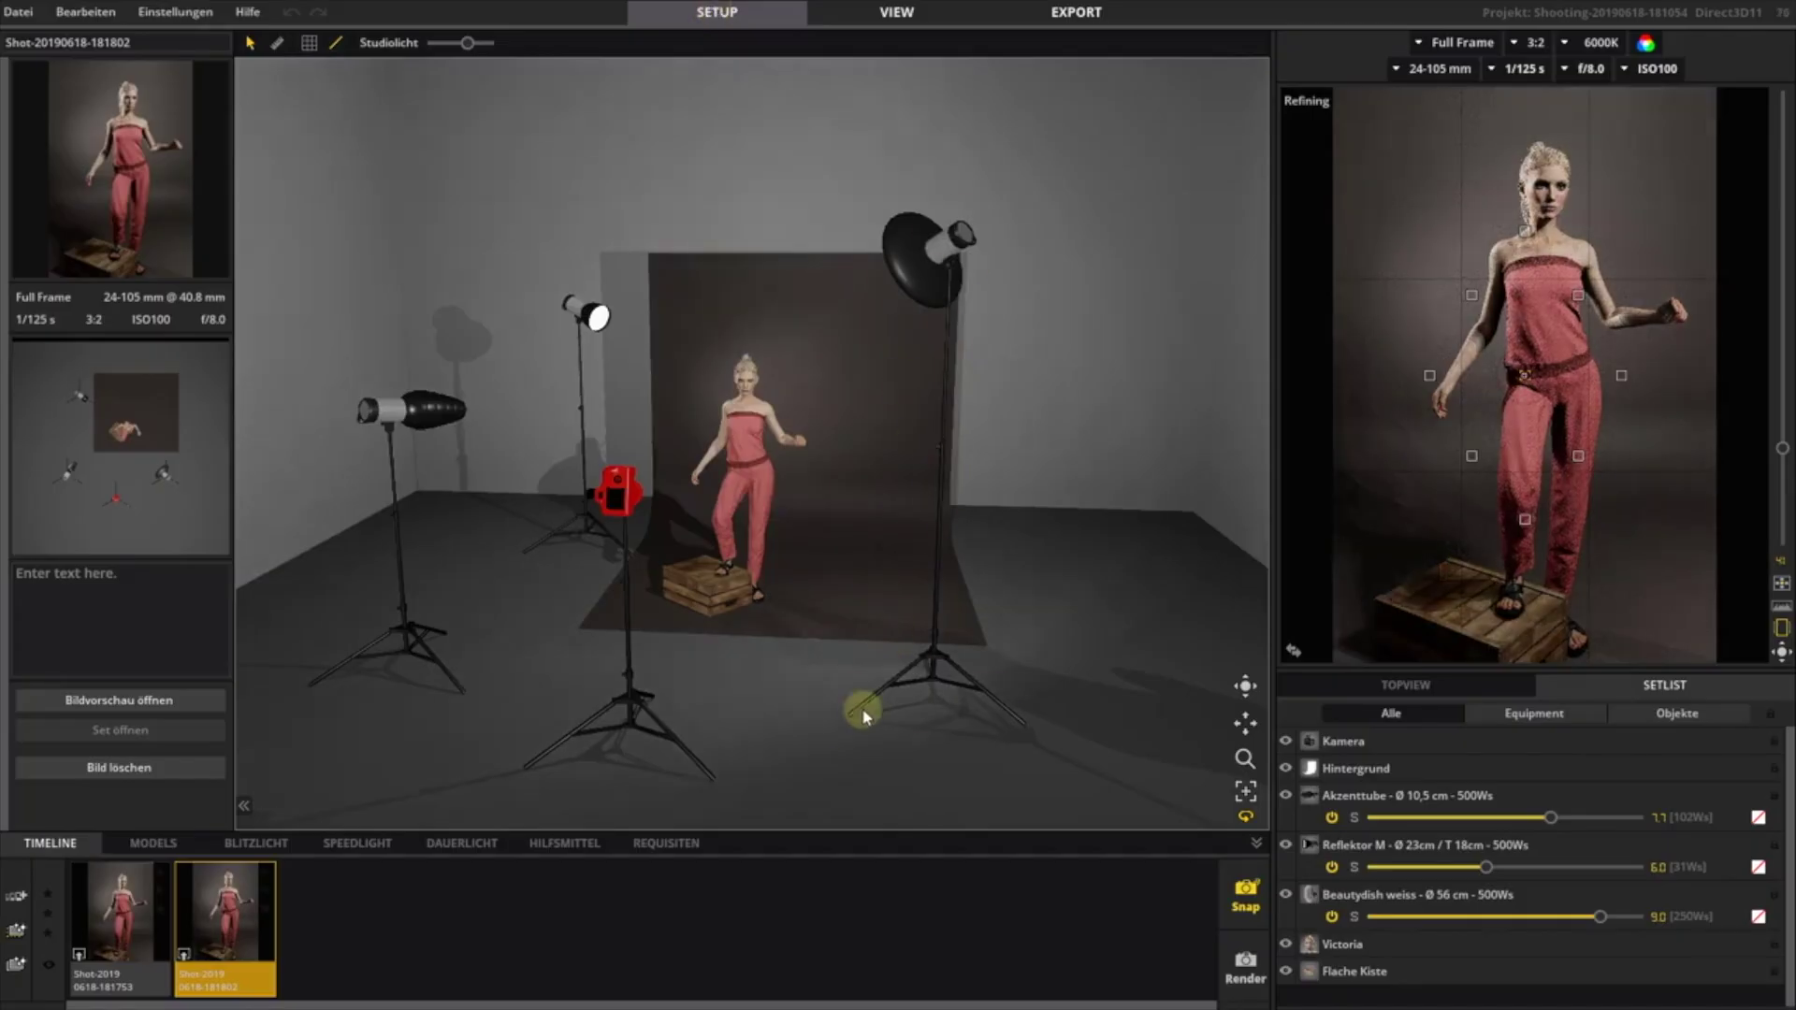
- Move the Beautydish weiss to about X 4.99 m, Y 4.49 m and take a snapshot of the changed lighting
drag(933, 714, 909, 721)
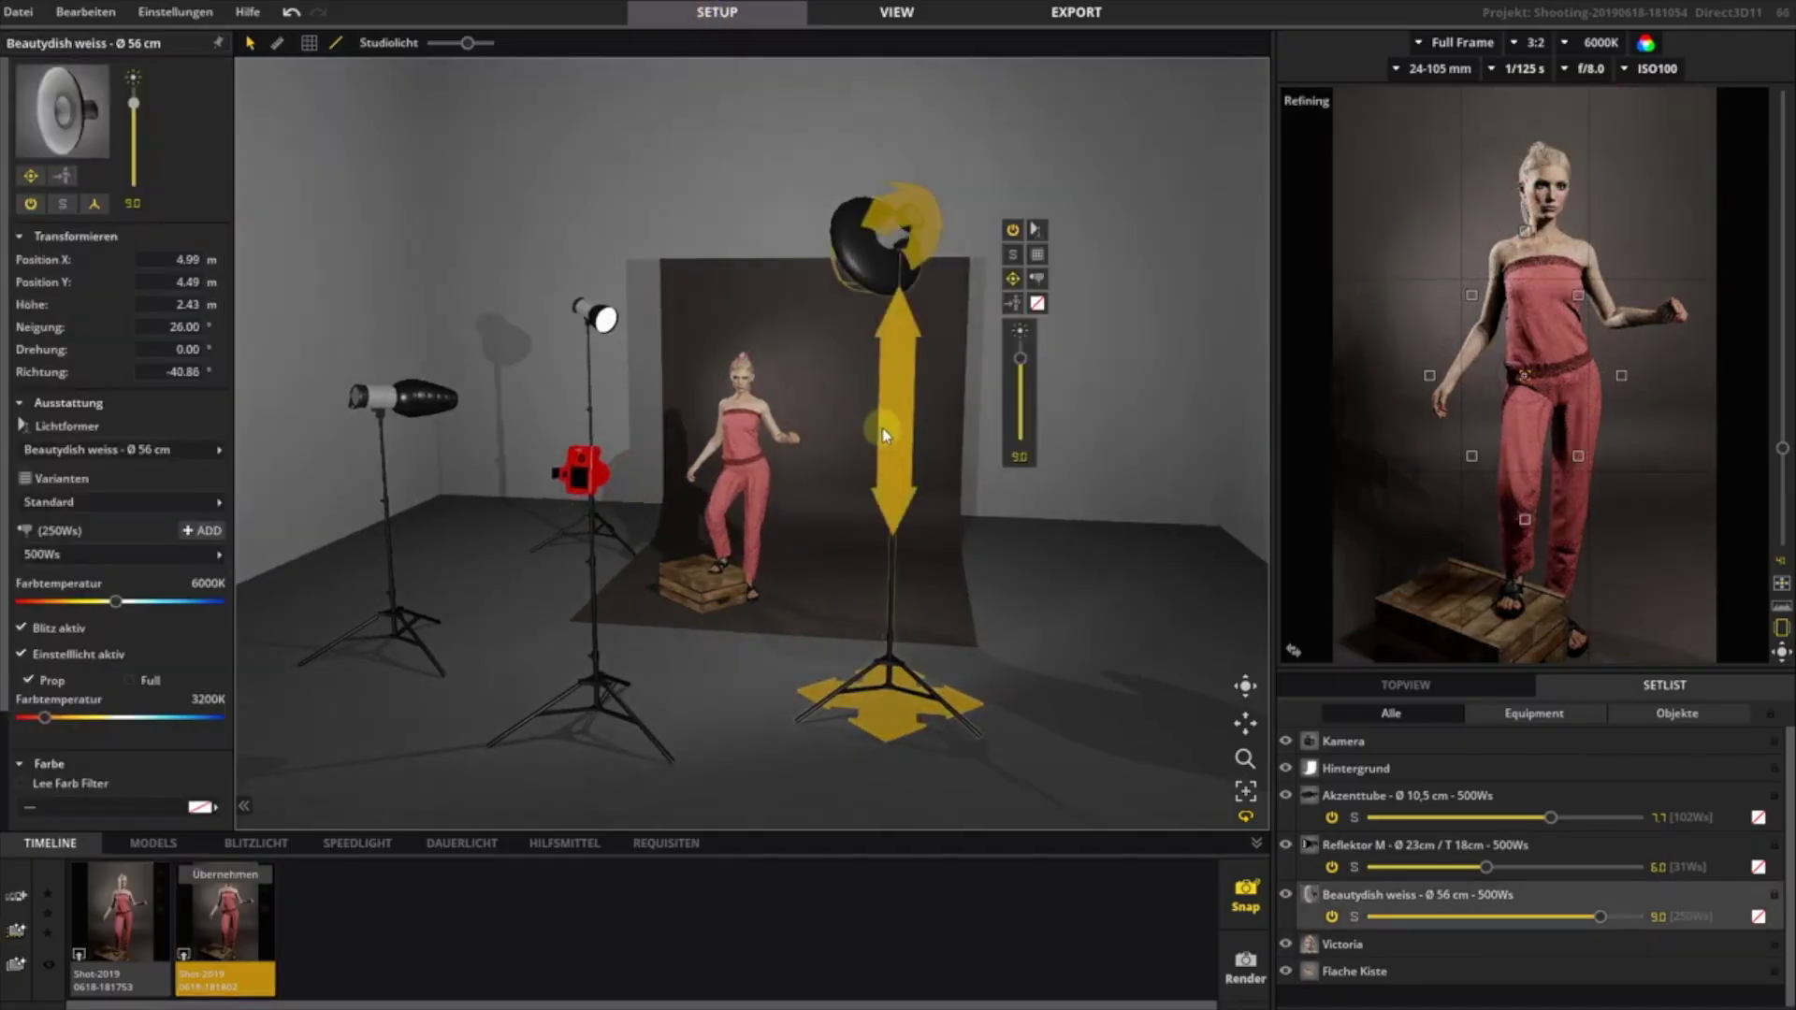
click(1248, 894)
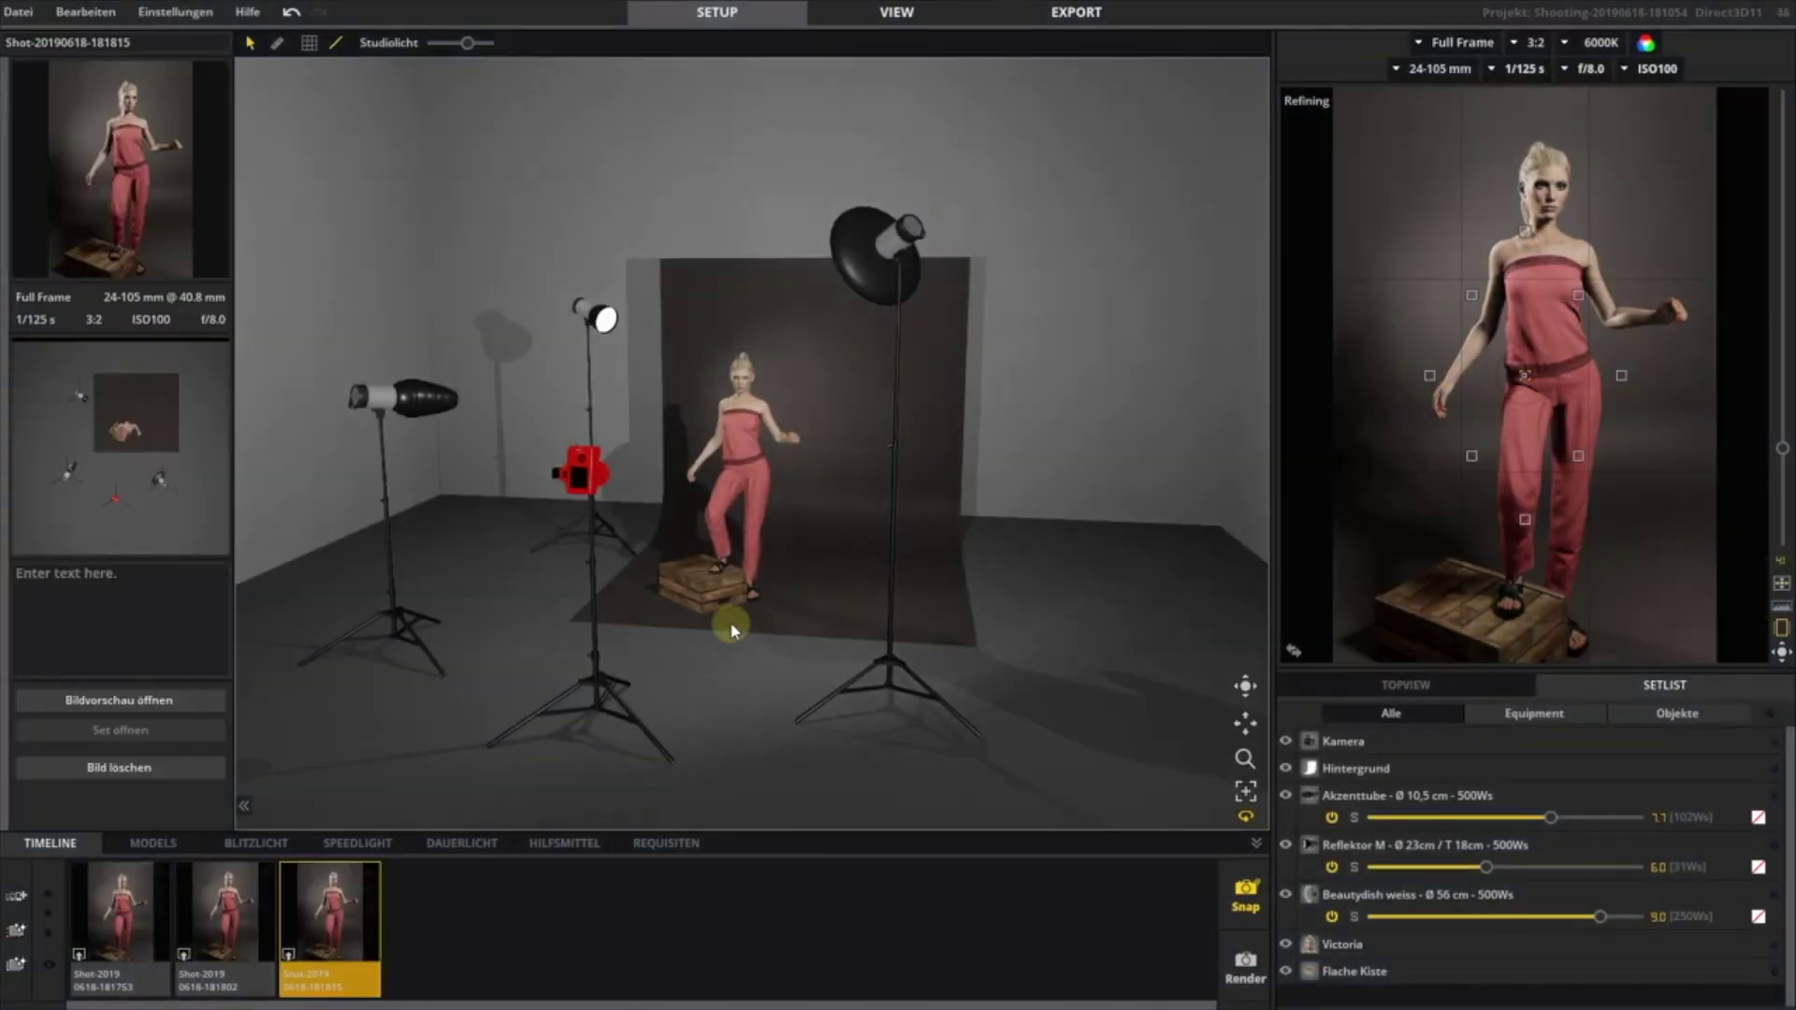
- Take two more snapshots, one with the camera at a 24 mm and one at a 45 mm focal length
click(608, 594)
drag(668, 662, 669, 687)
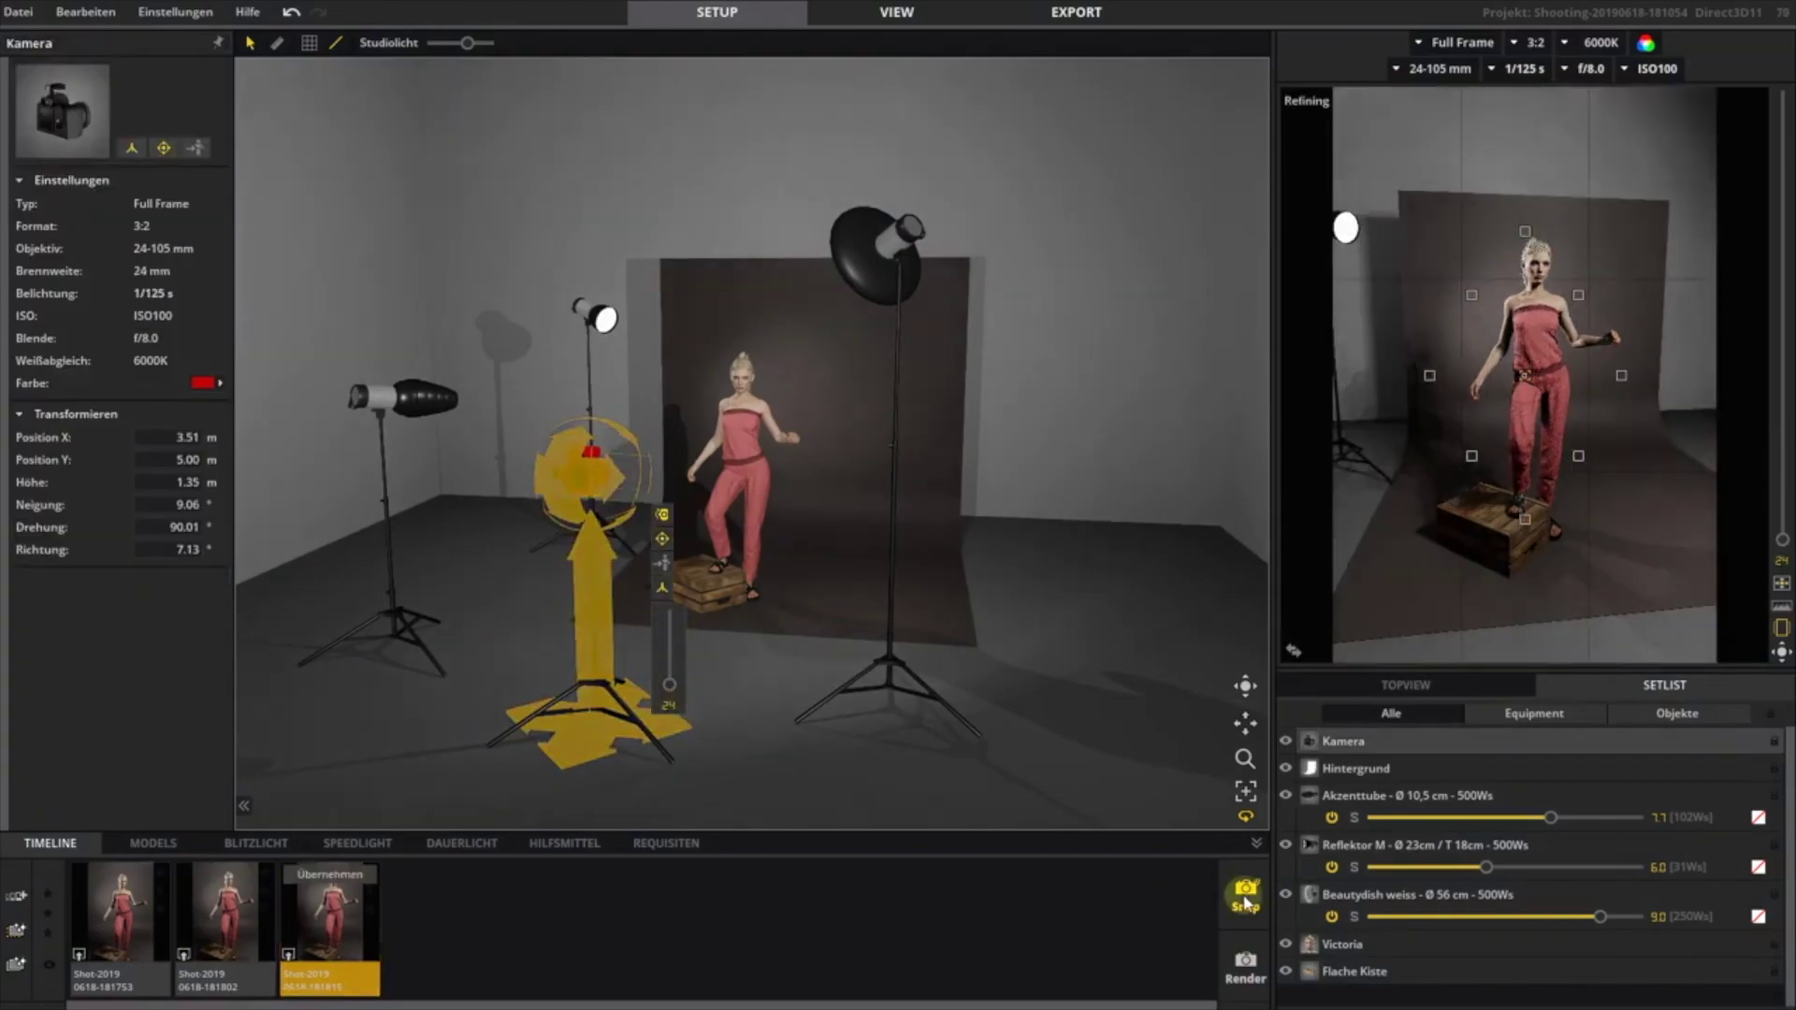
key(space)
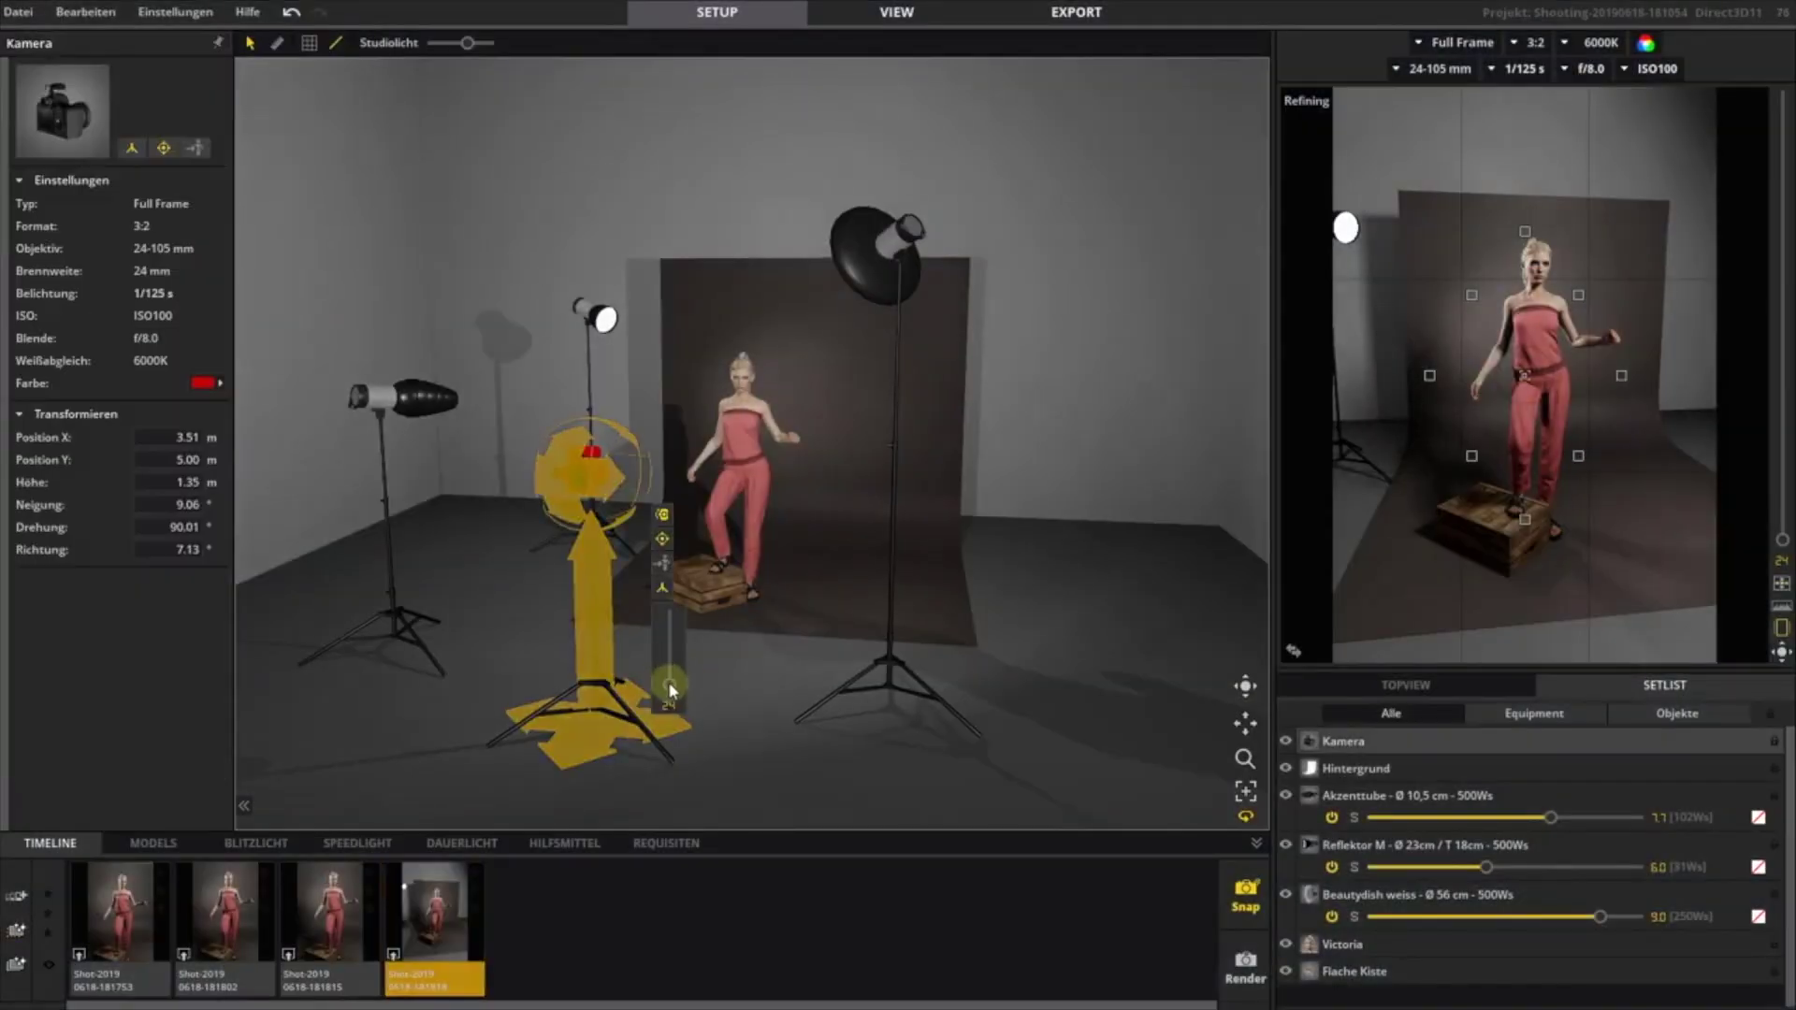
drag(670, 688, 668, 667)
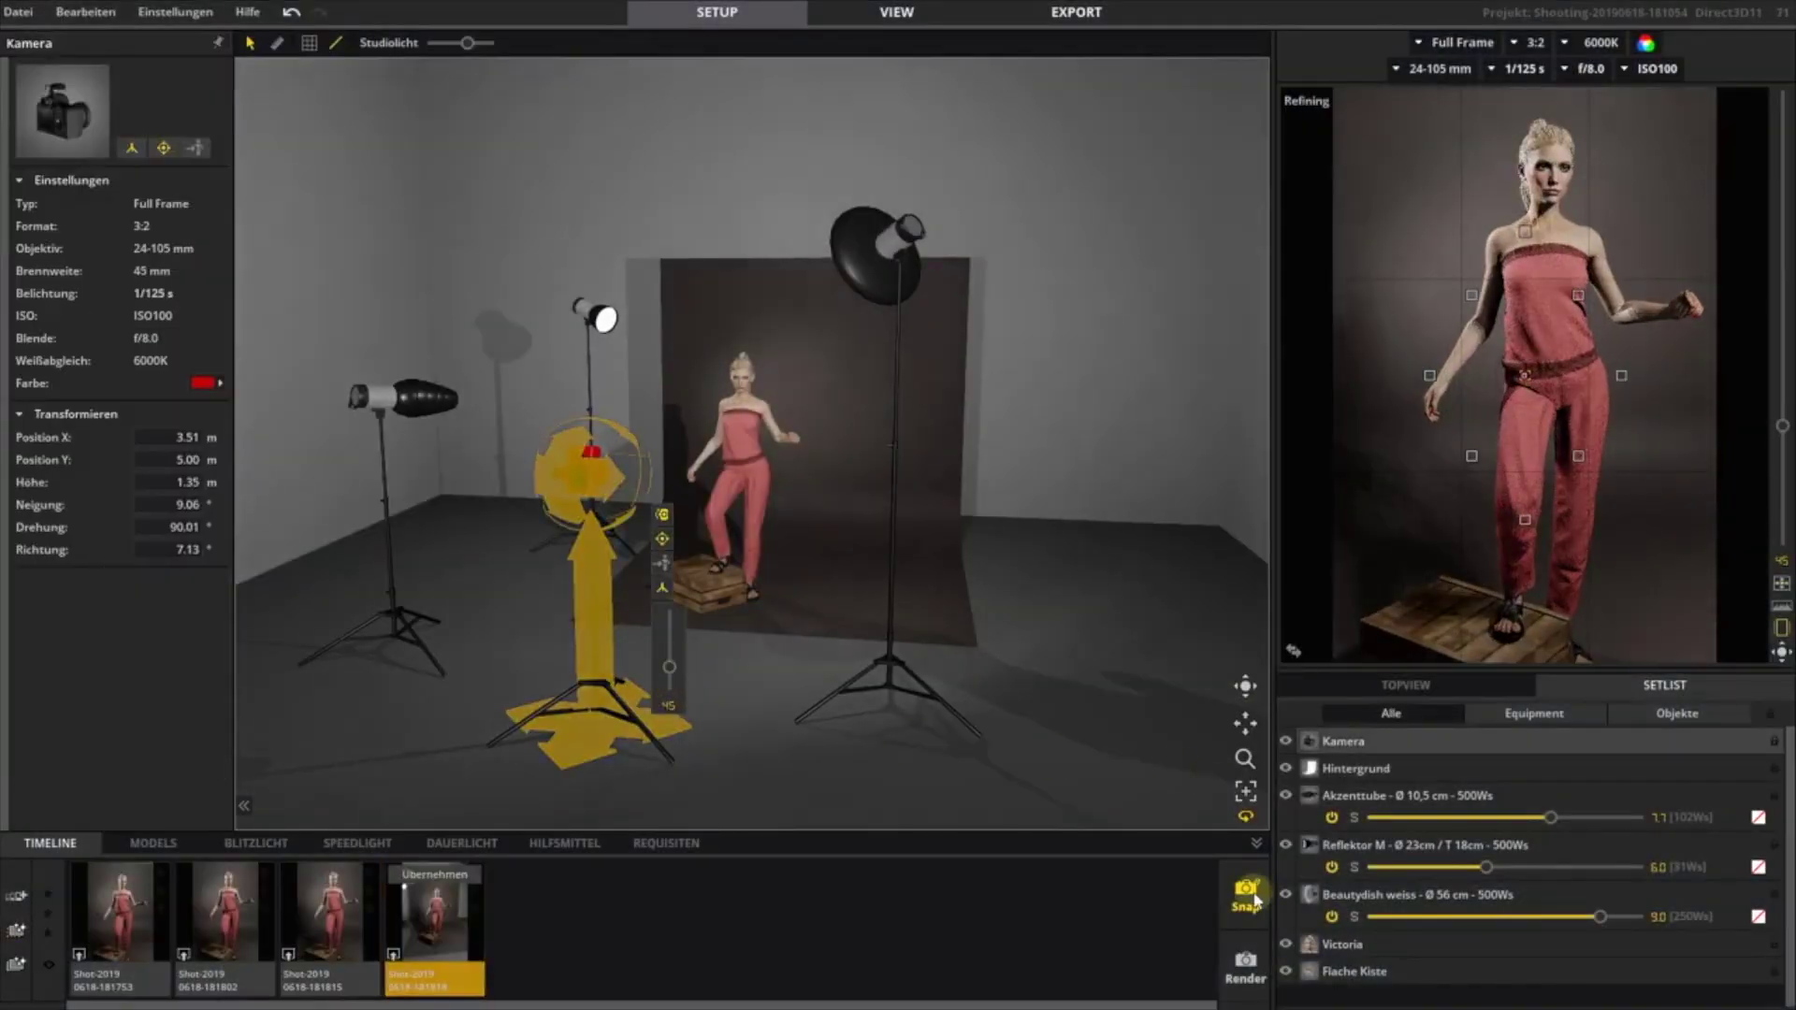
click(1252, 898)
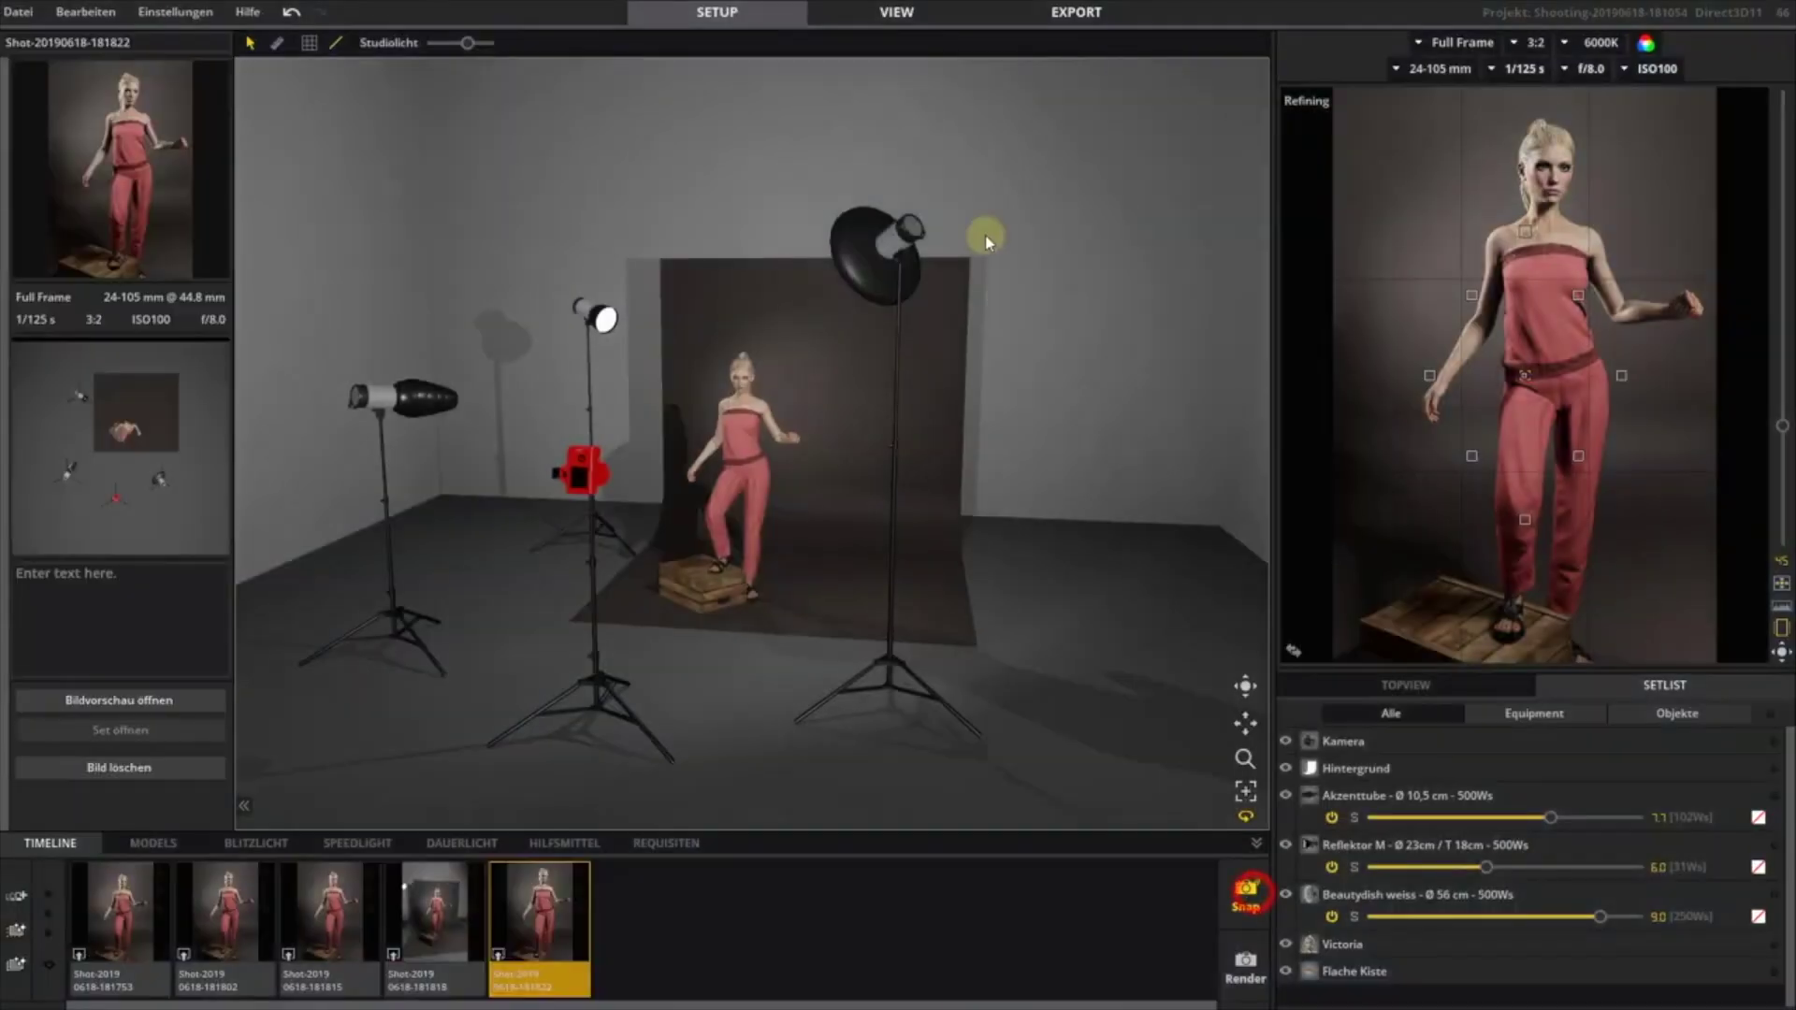
click(896, 14)
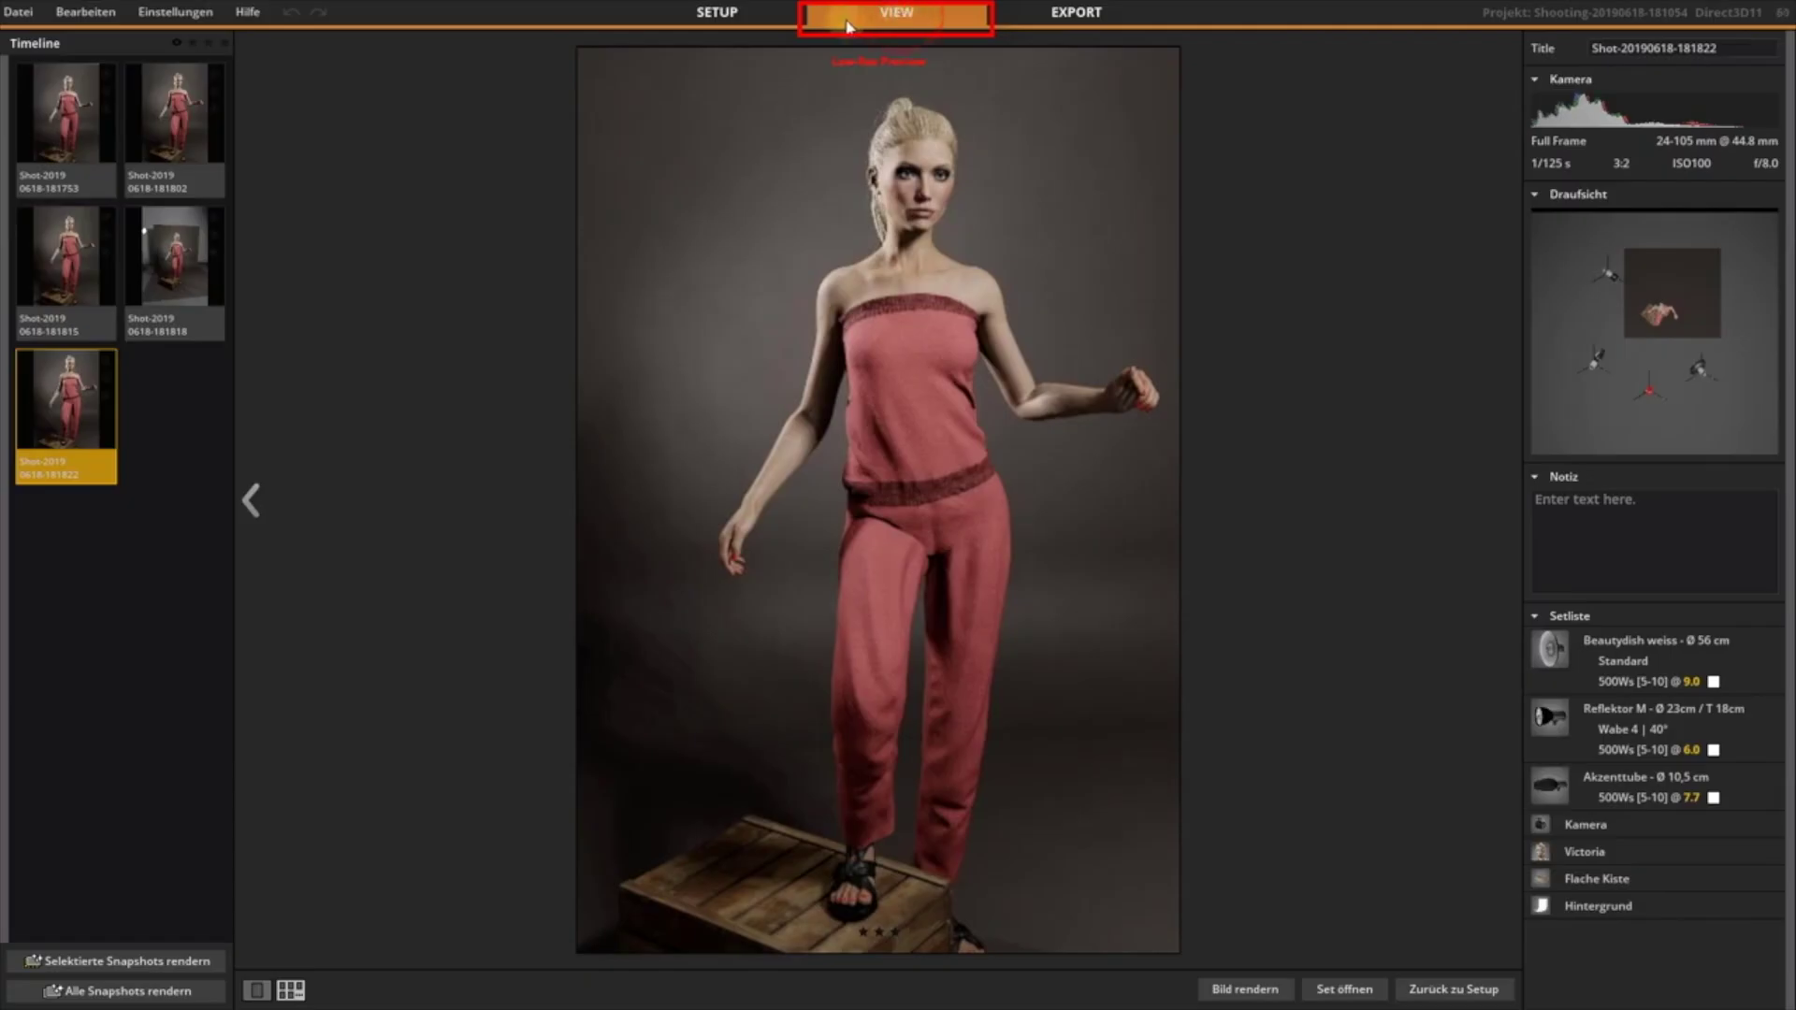
click(62, 221)
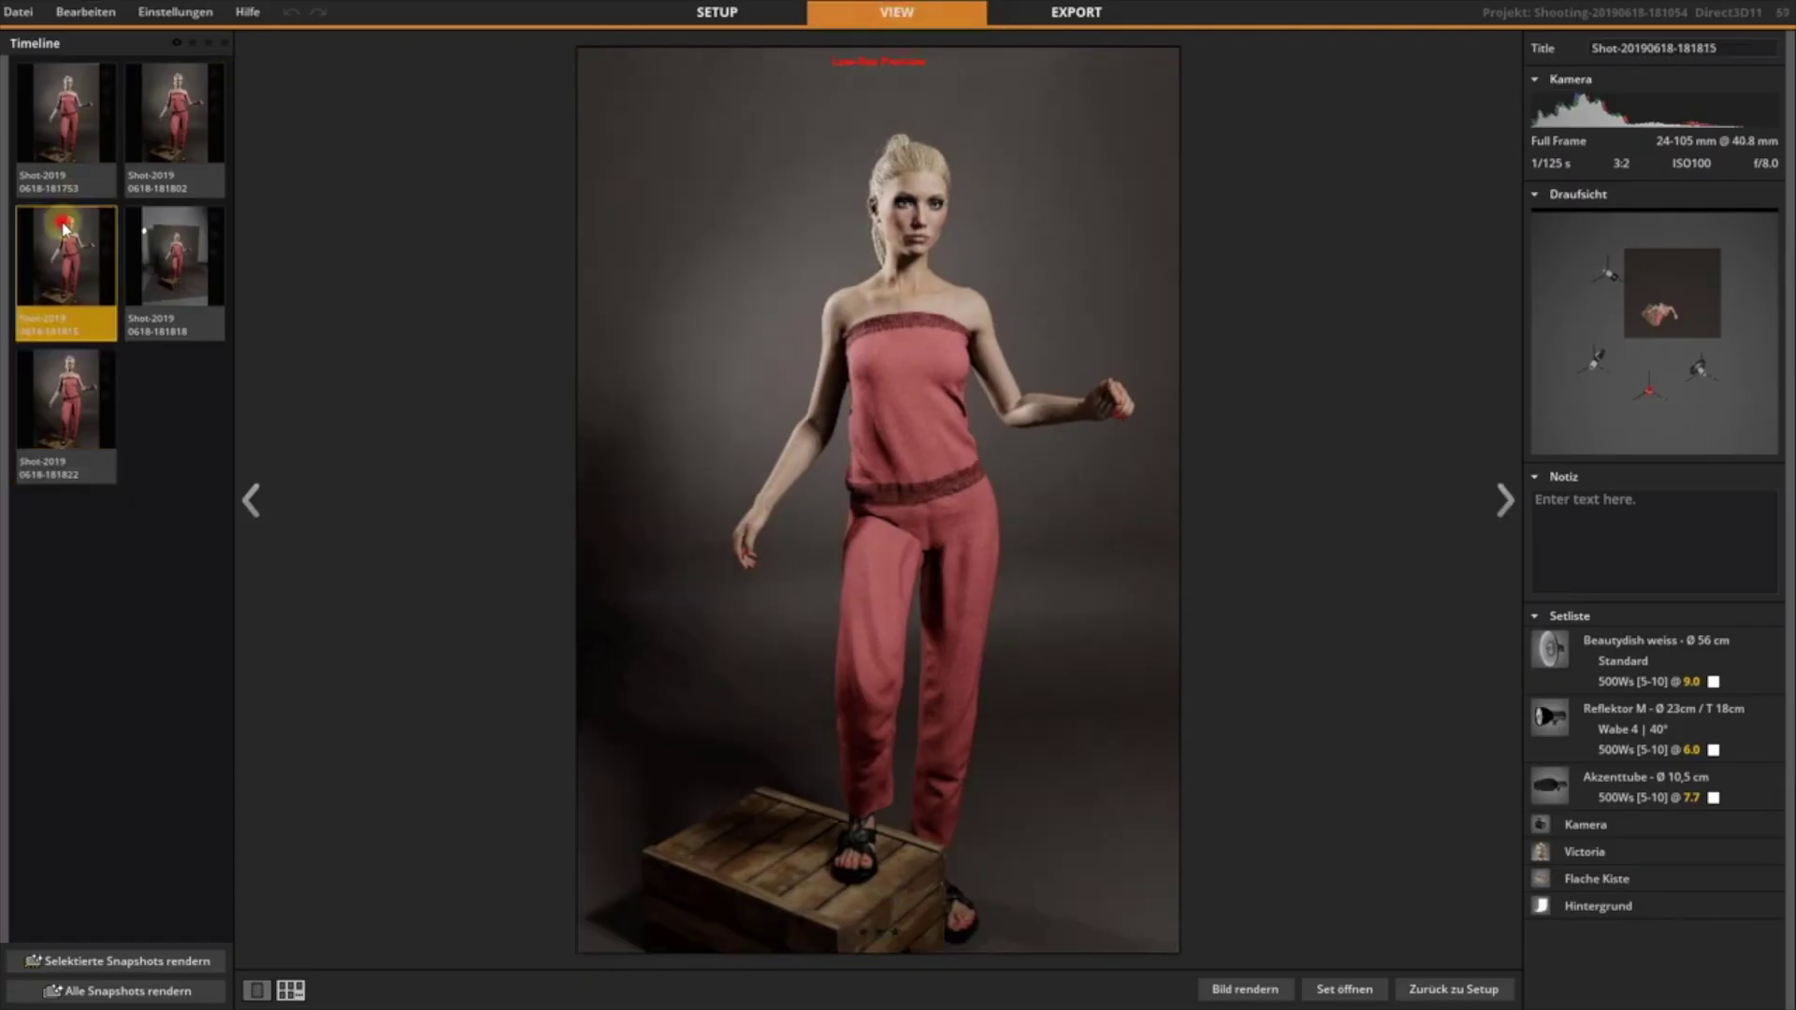
click(161, 240)
click(69, 400)
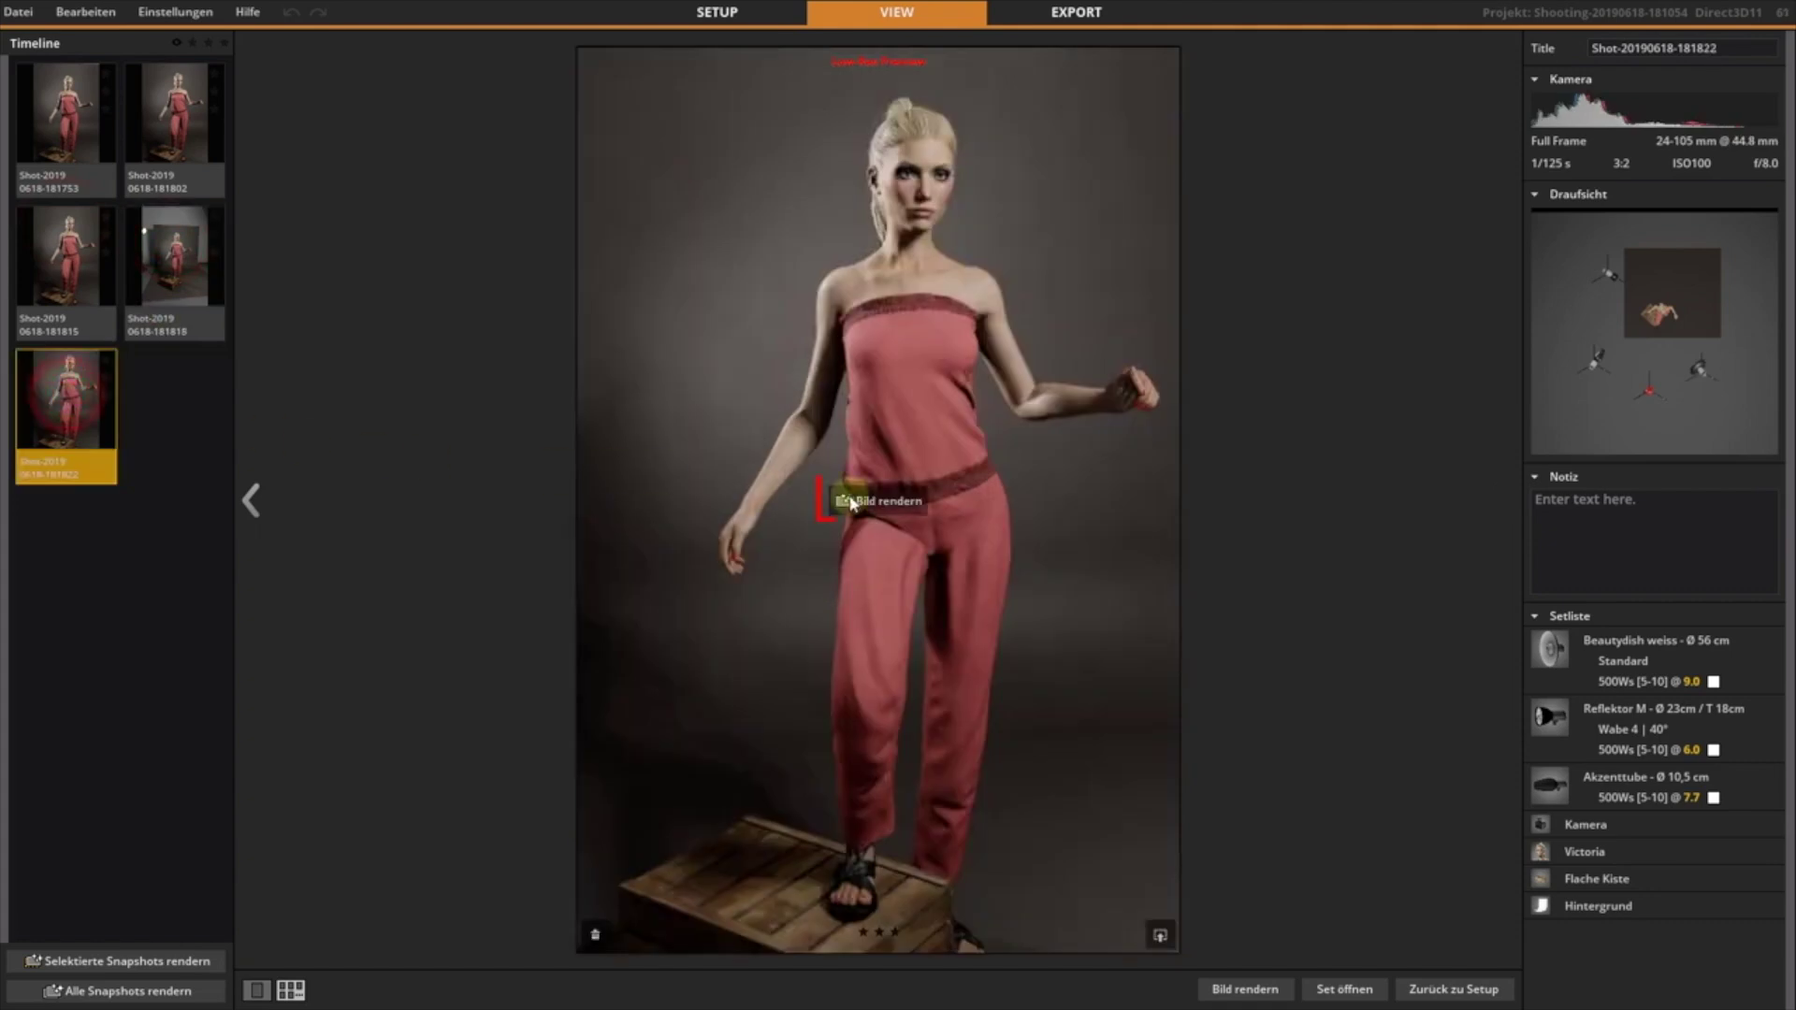
click(884, 499)
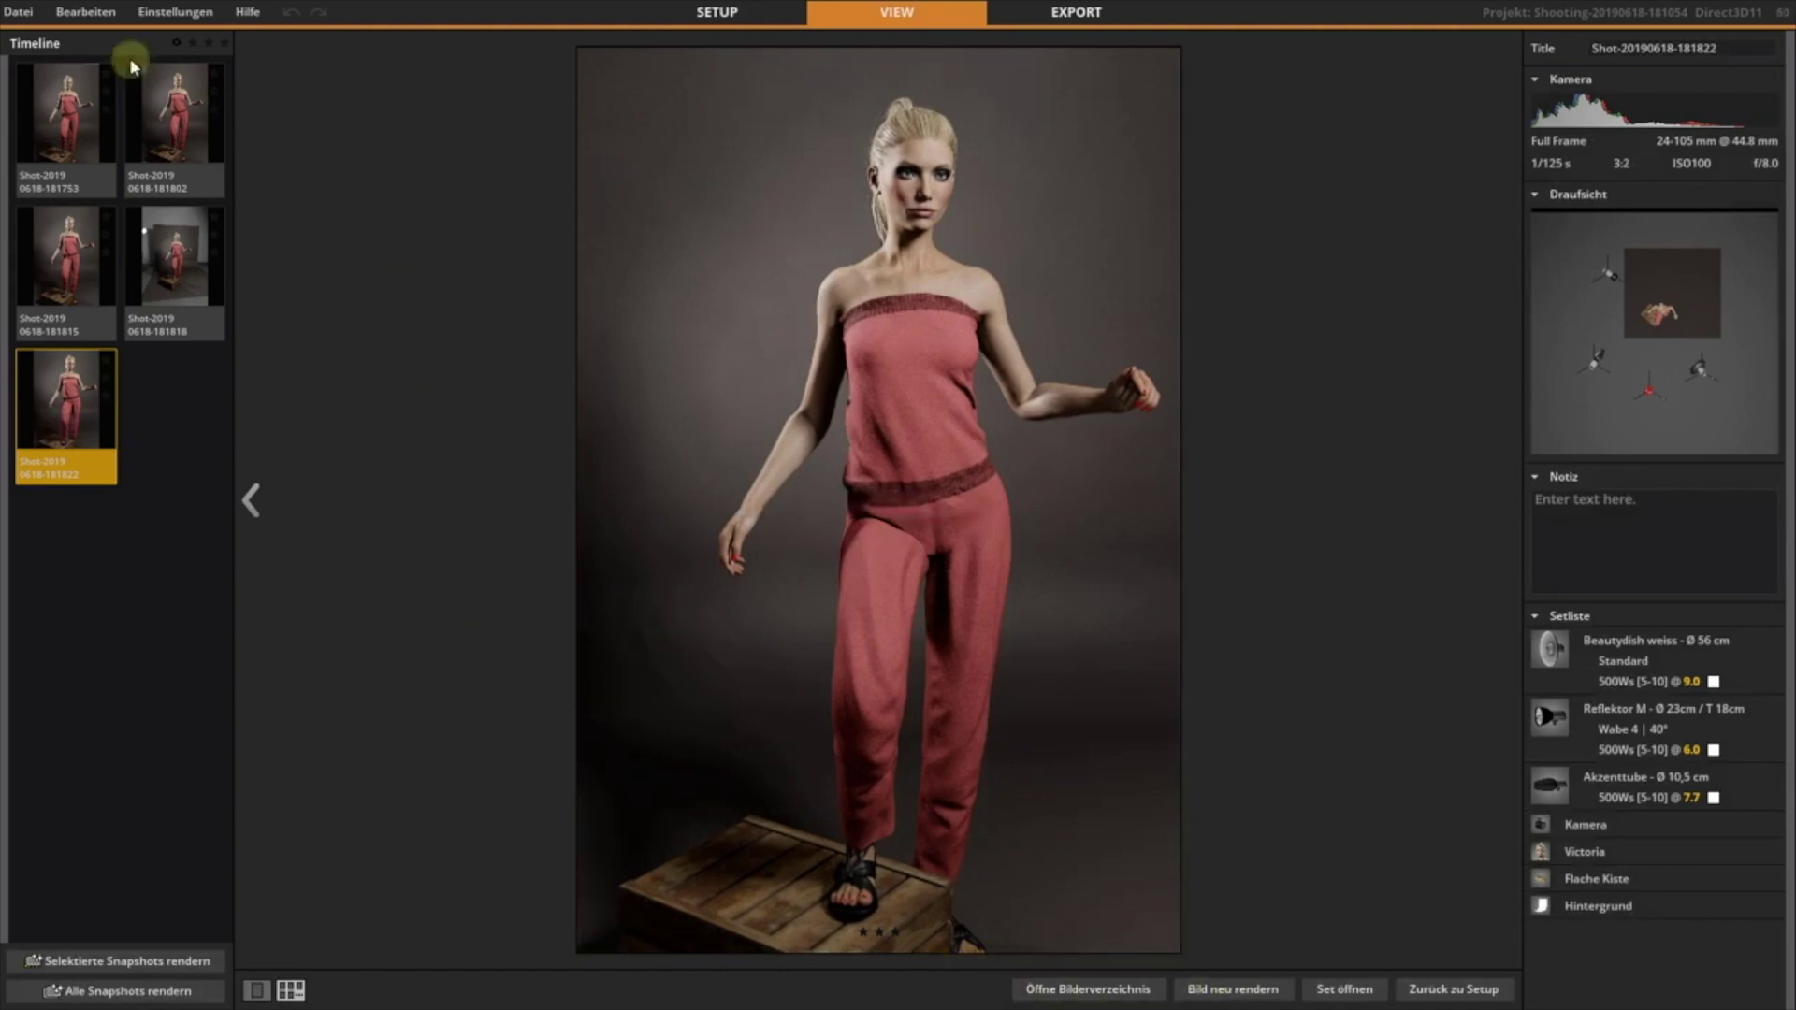
- Save the project under the name Video1 in the desktop's Video folder
click(18, 13)
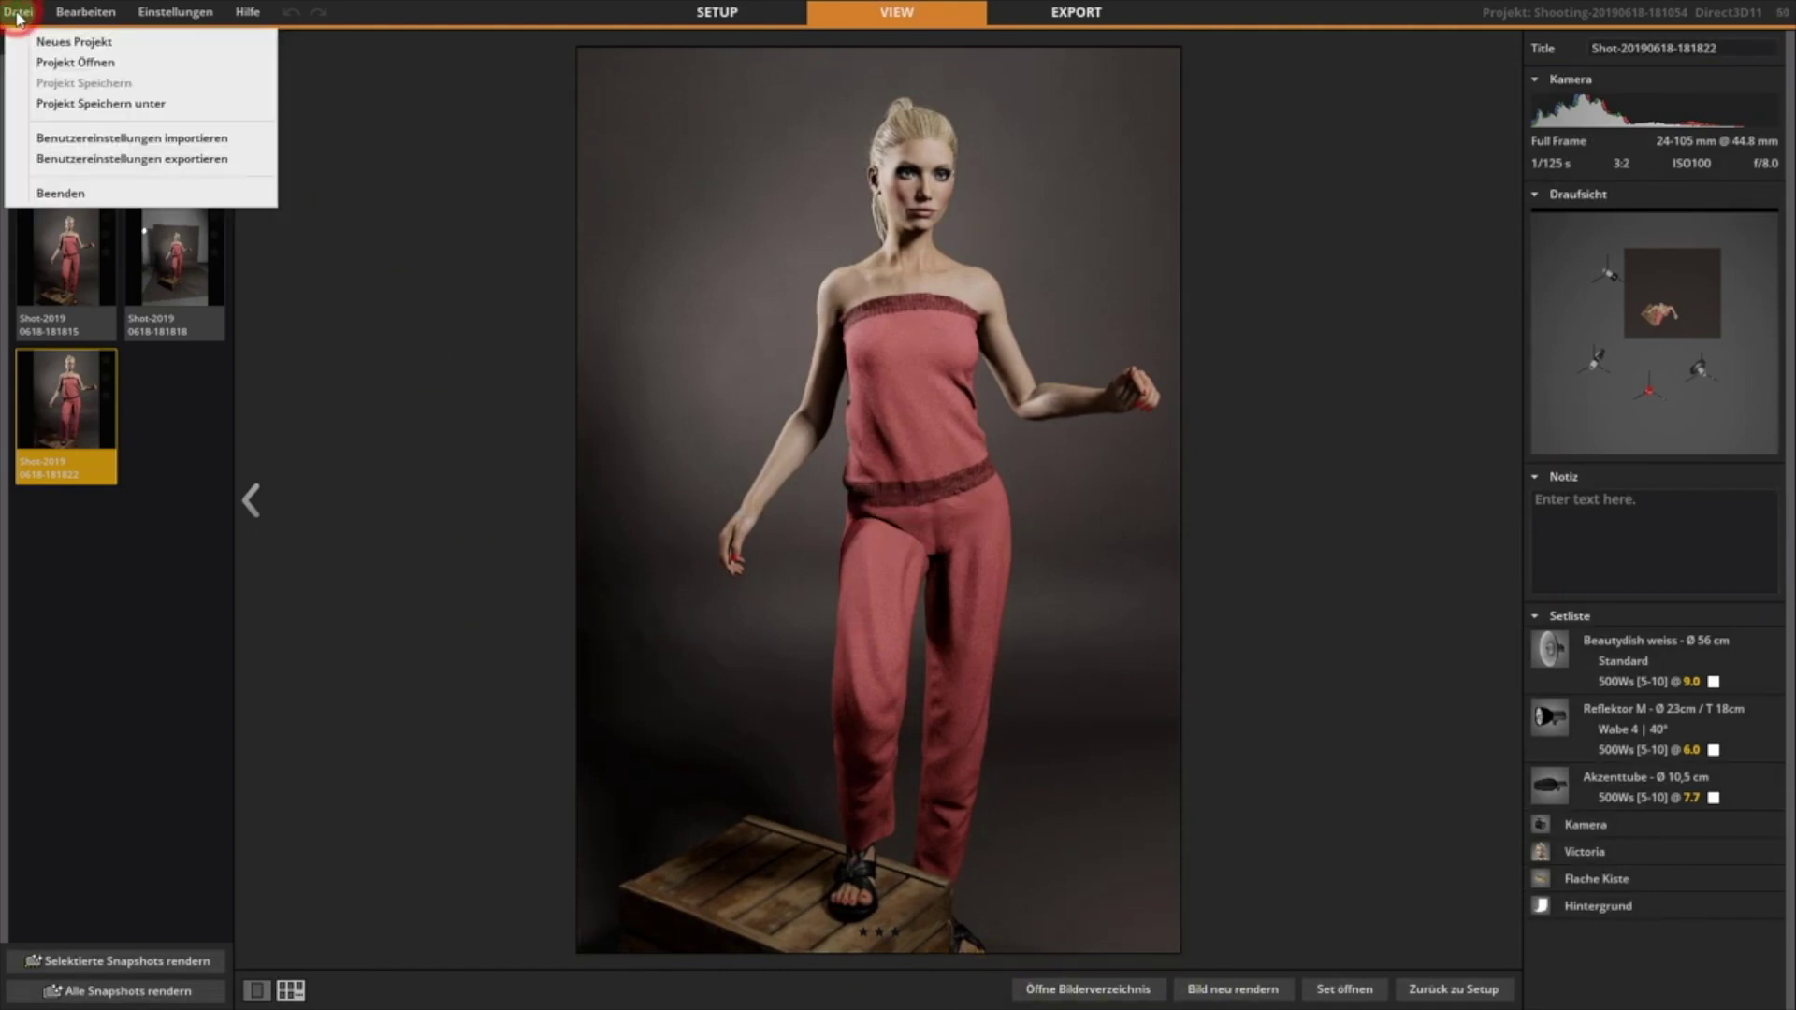
click(58, 104)
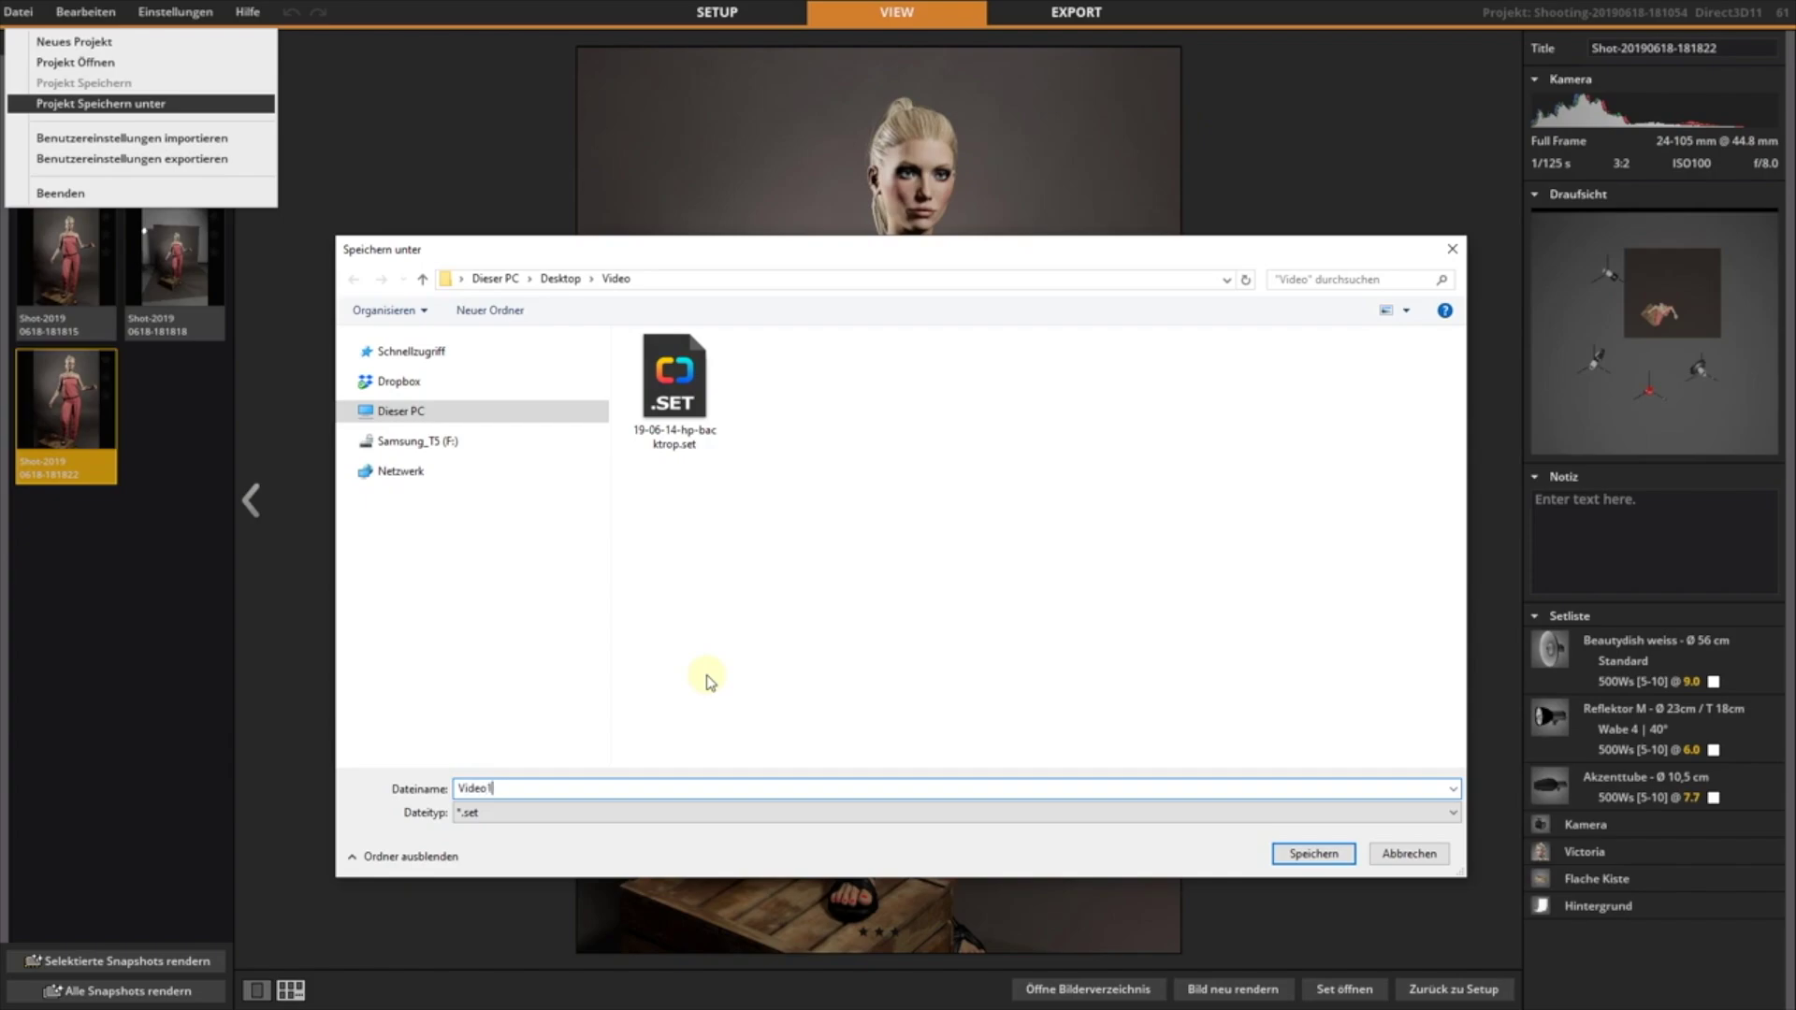
key(Return)
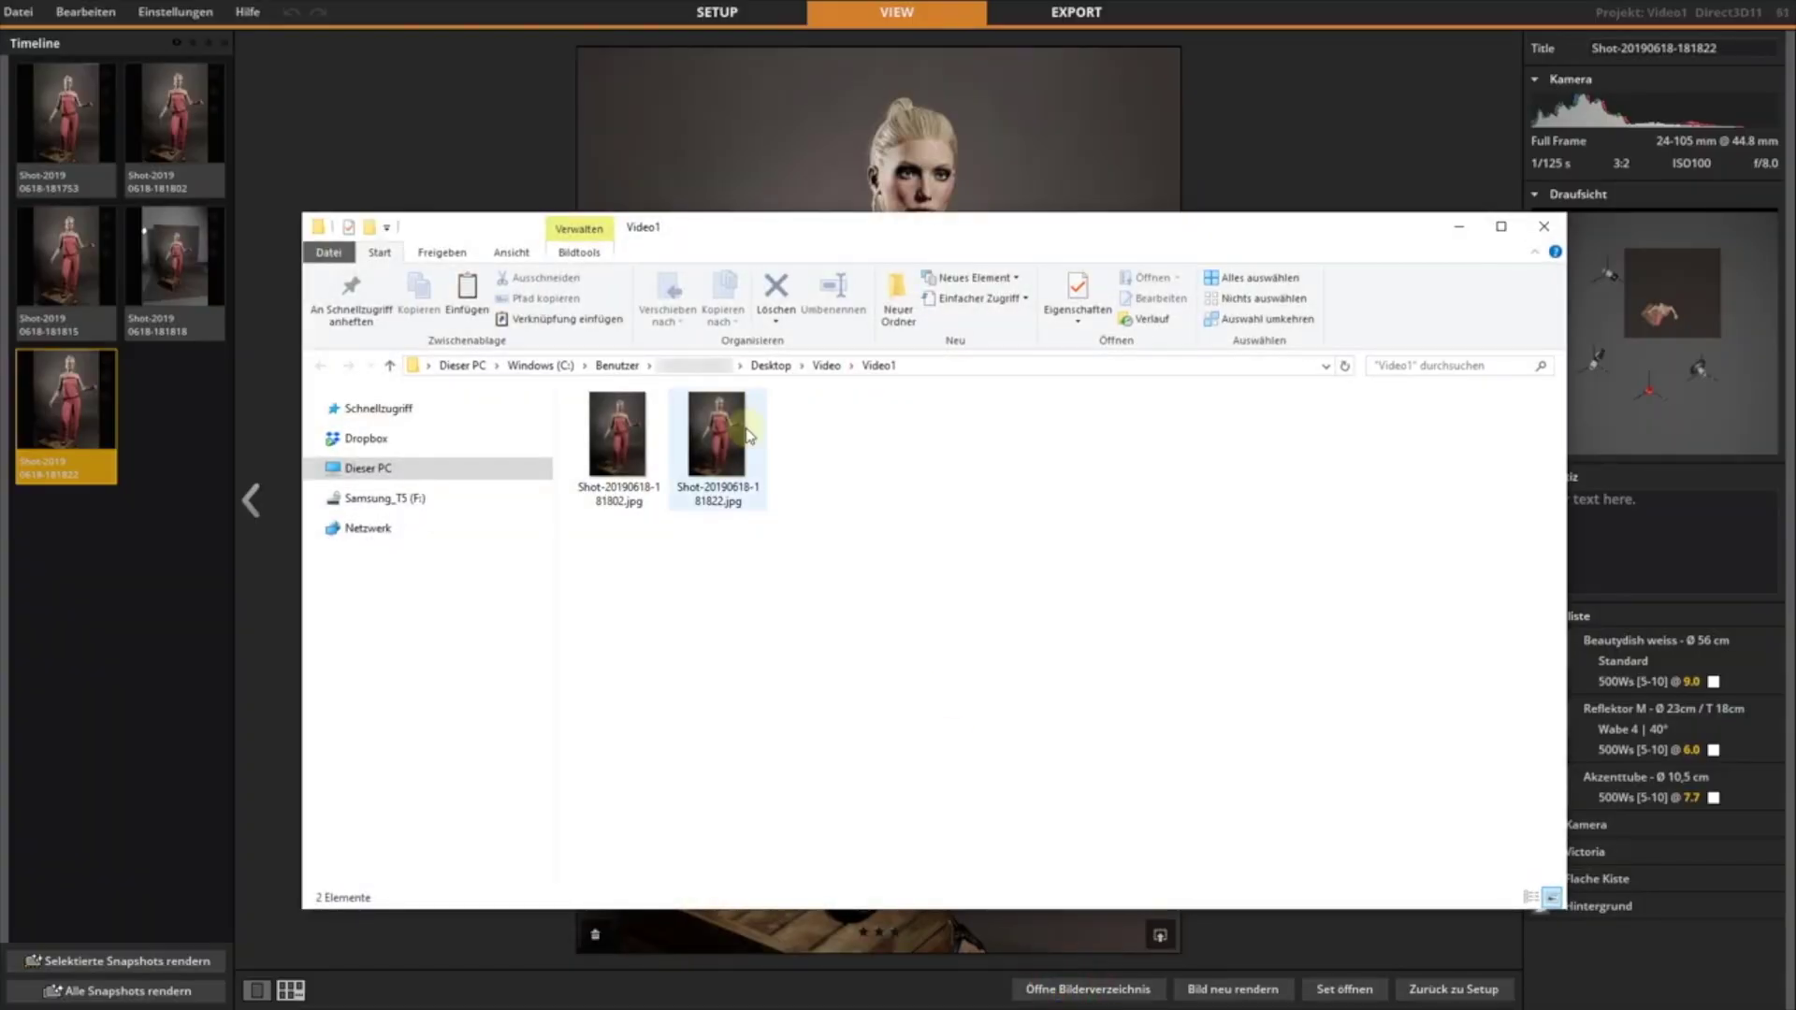
- View the rendered Shot-20190618-181822.jpg from the Video1 folder, inspect the parent Video folder, and return to the project
double_click(728, 402)
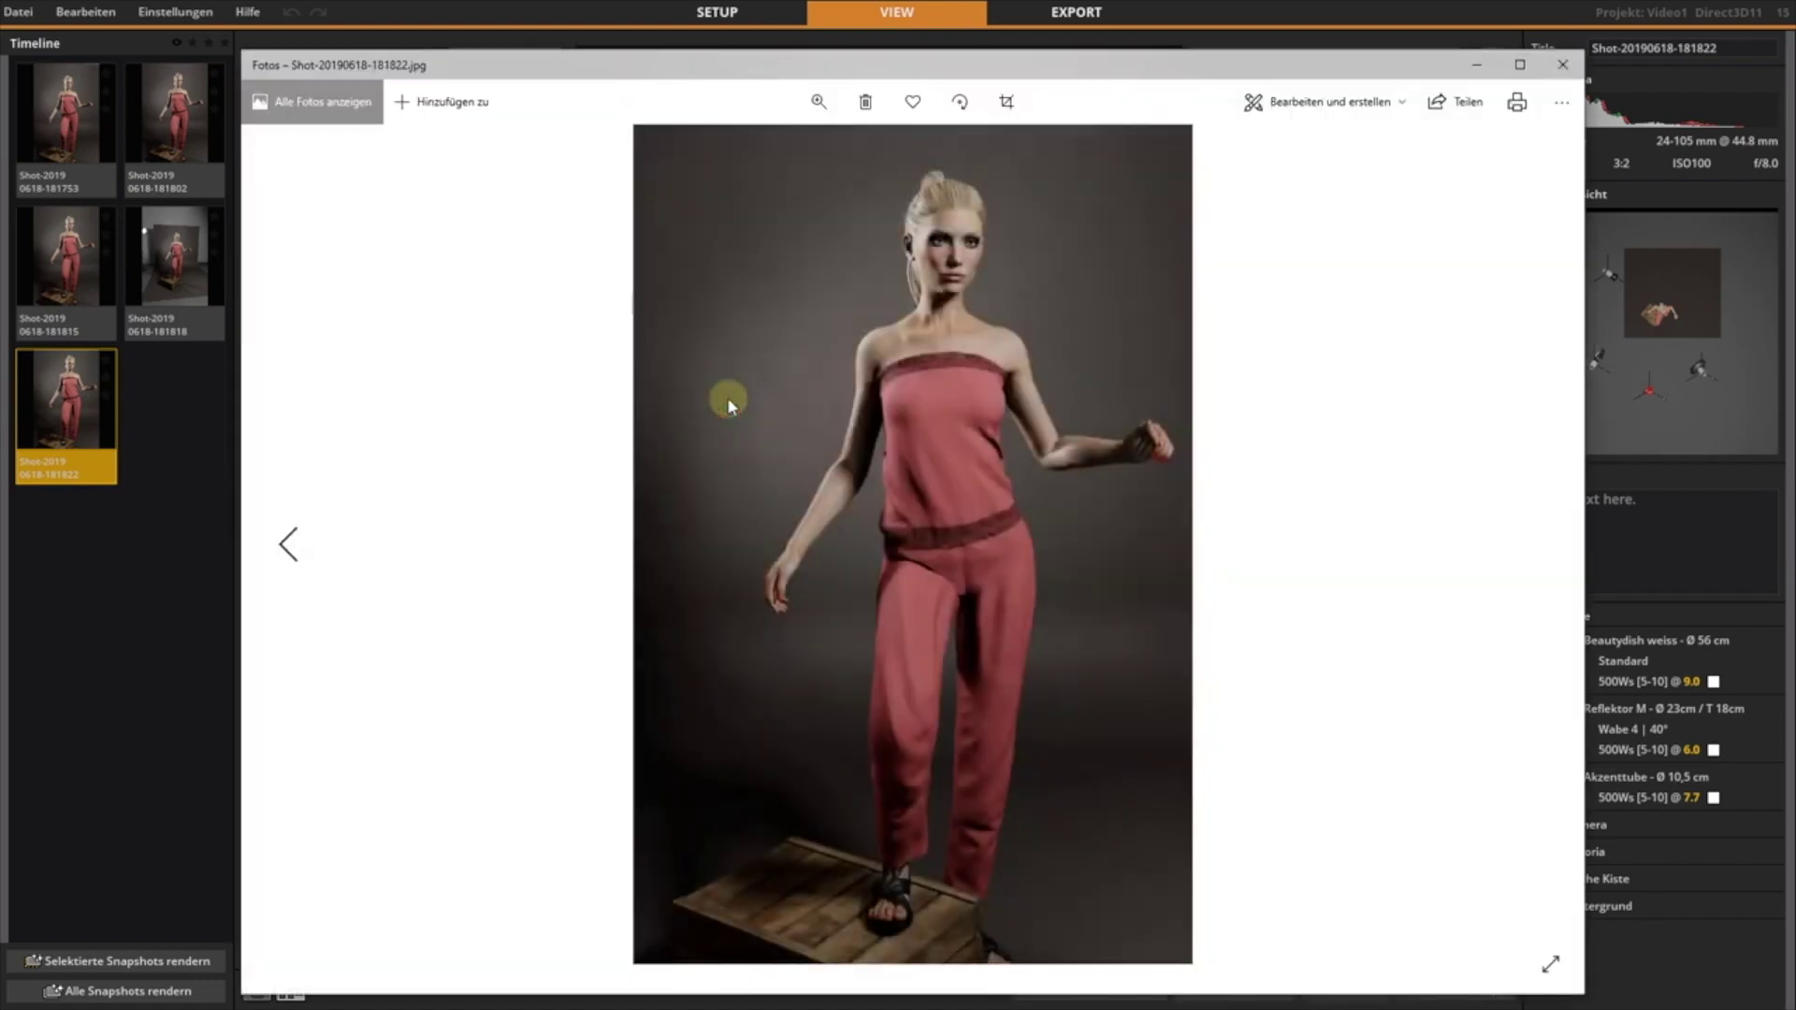
click(1563, 64)
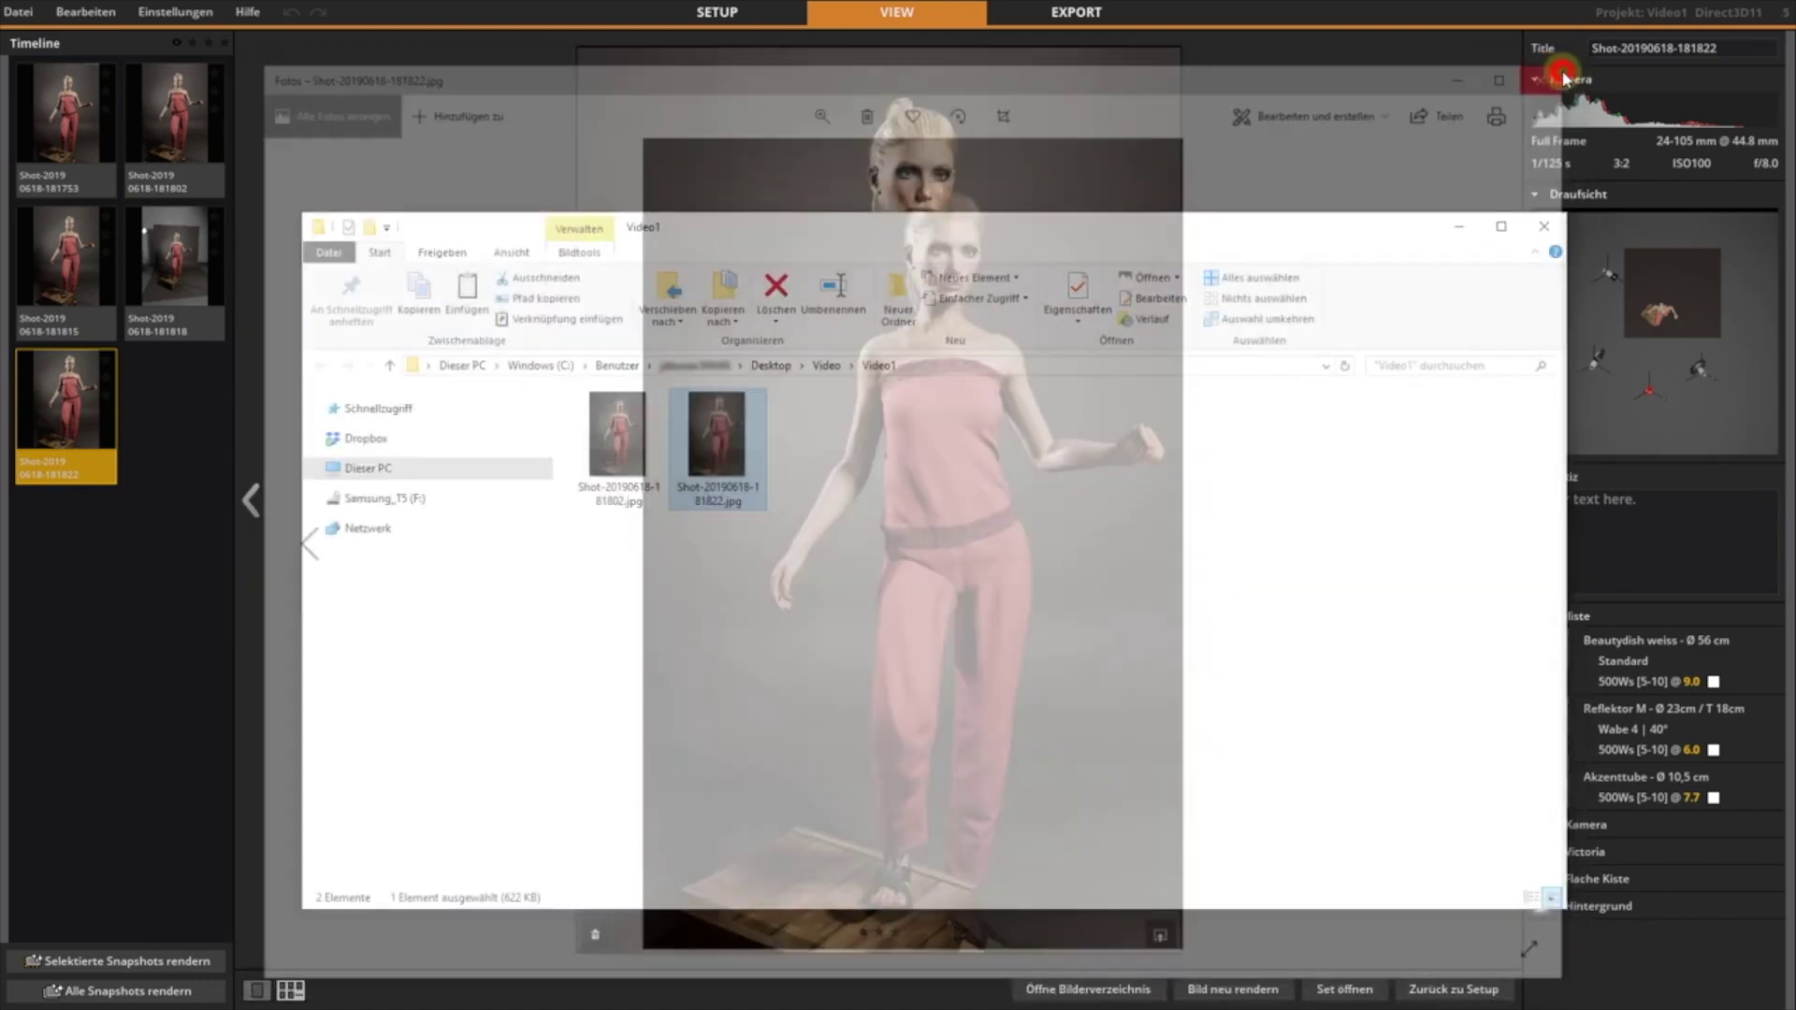
click(828, 365)
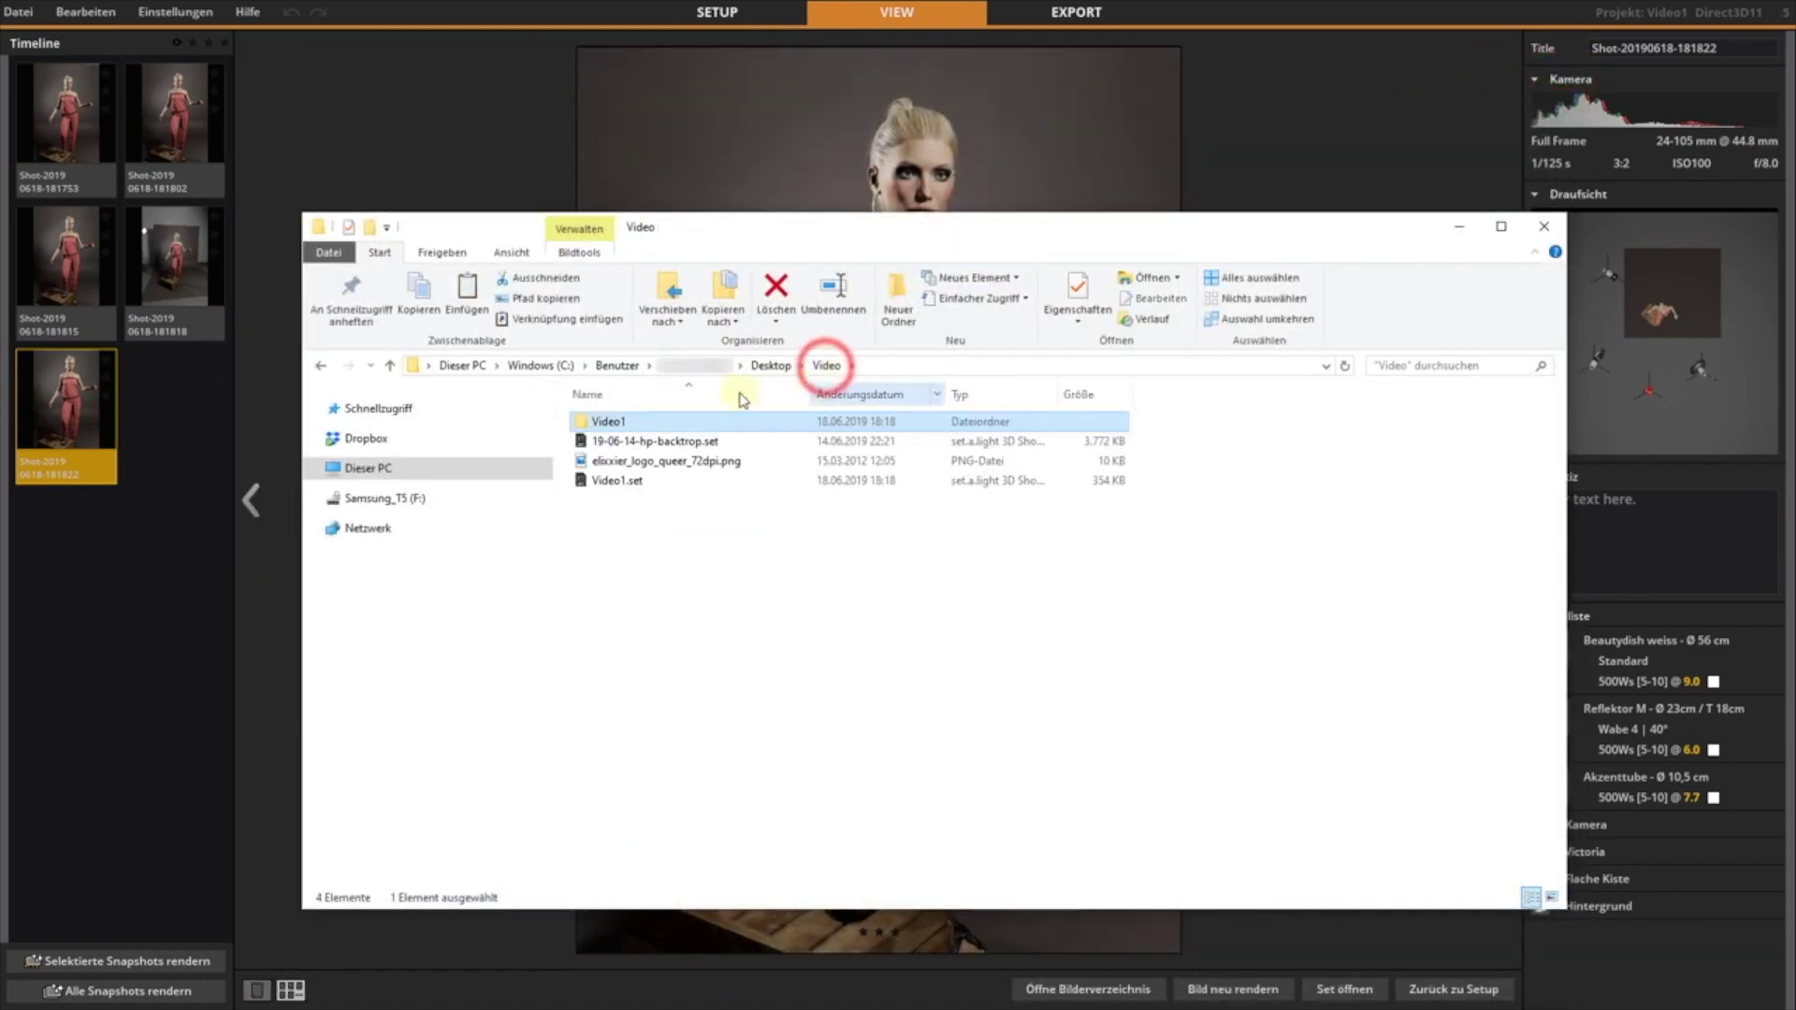
click(1255, 103)
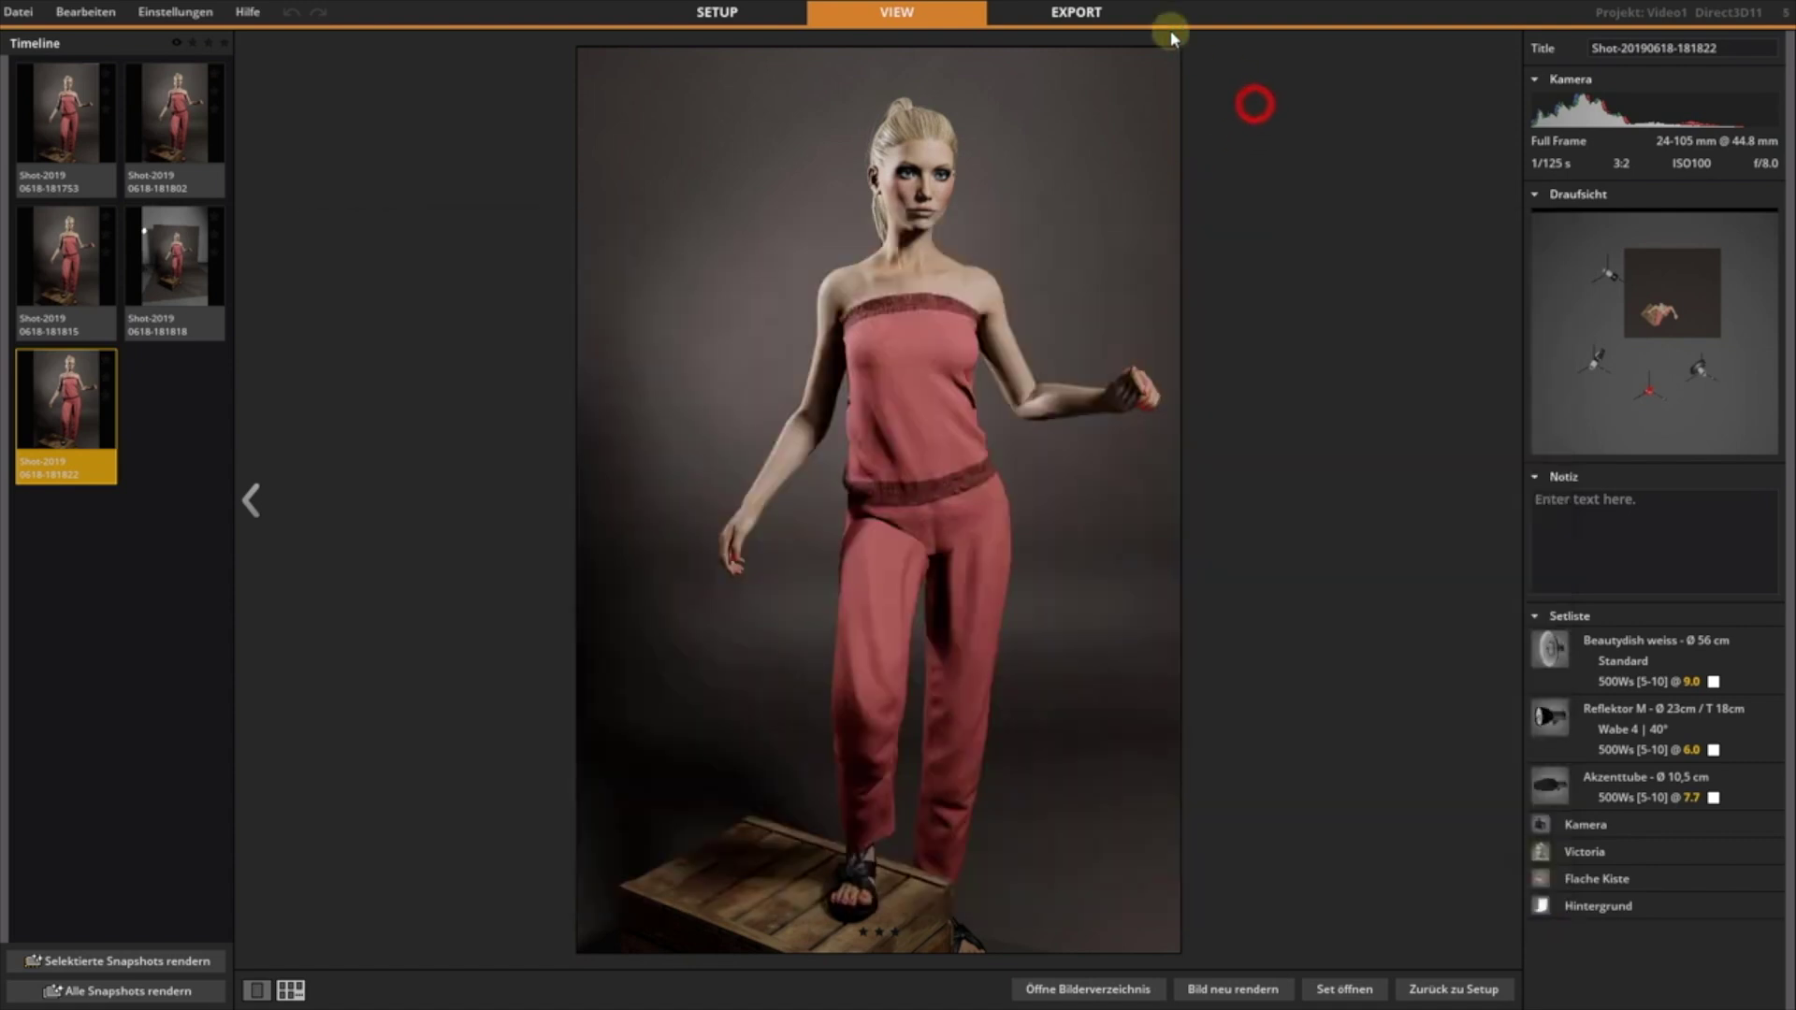
- Set up a JPEG export after comparing formats and templates, using the layout with a large plan beside two stacked pictures
click(1094, 13)
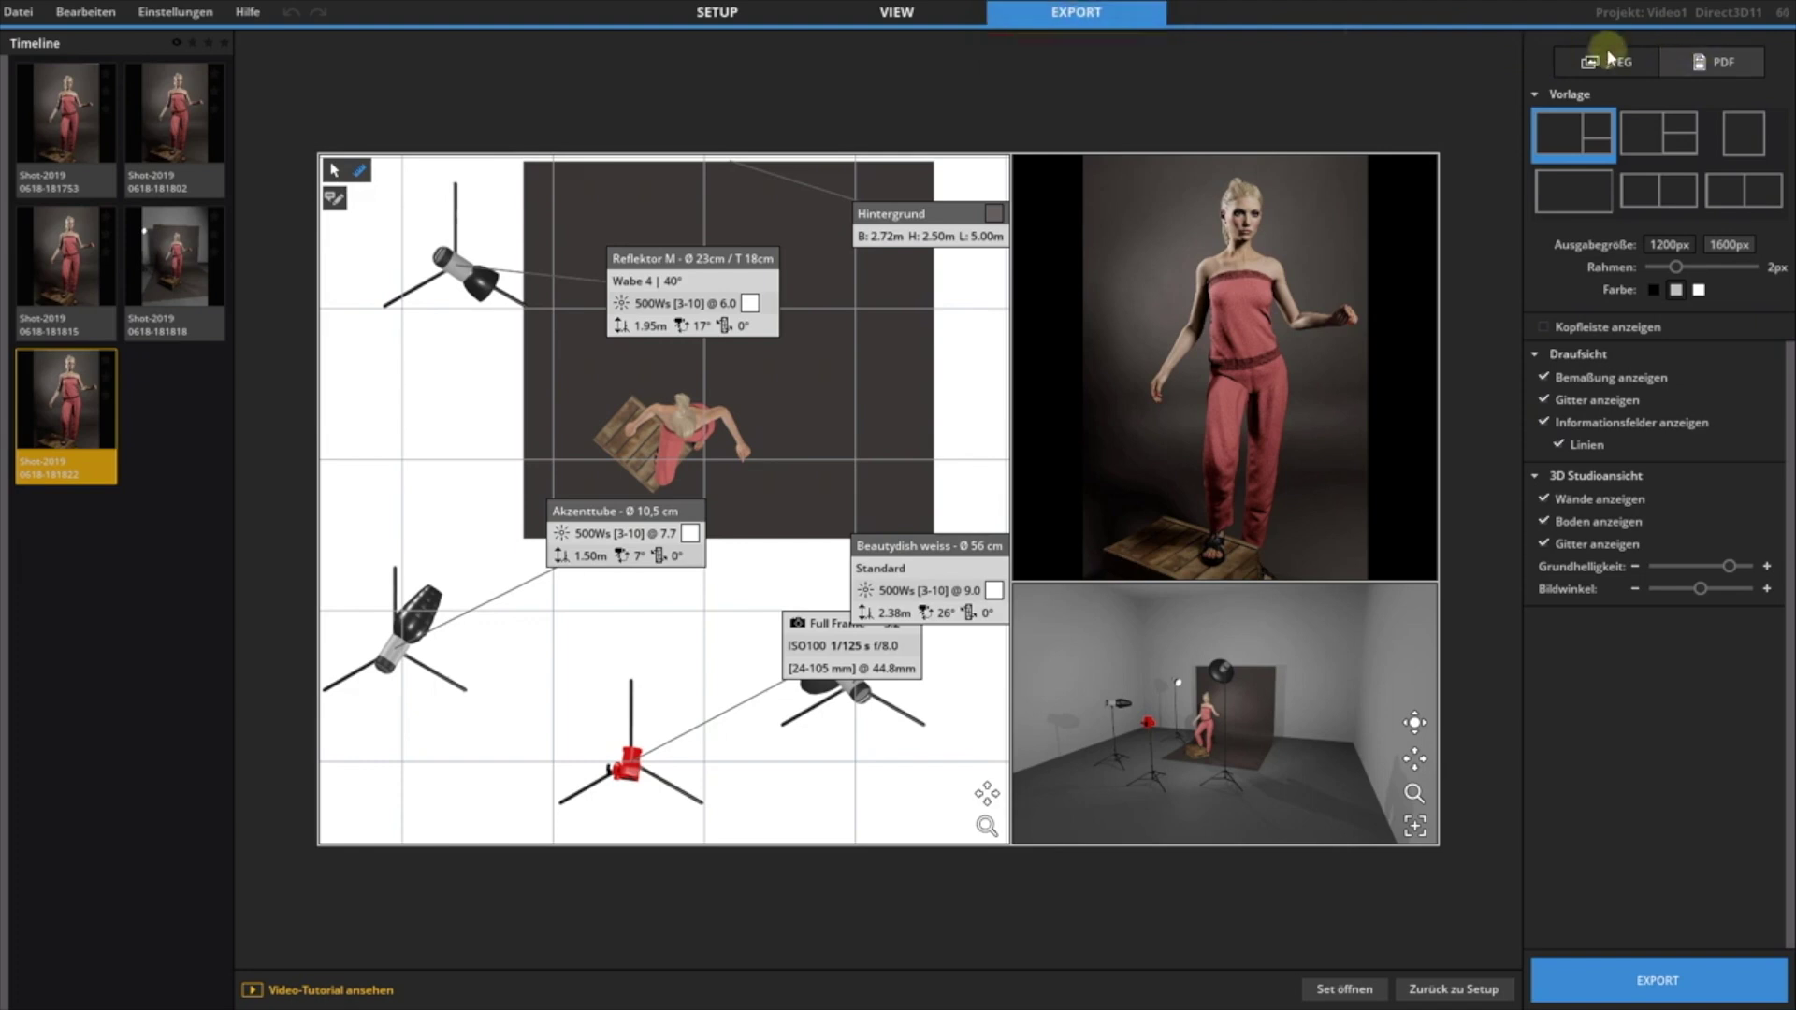
click(1681, 63)
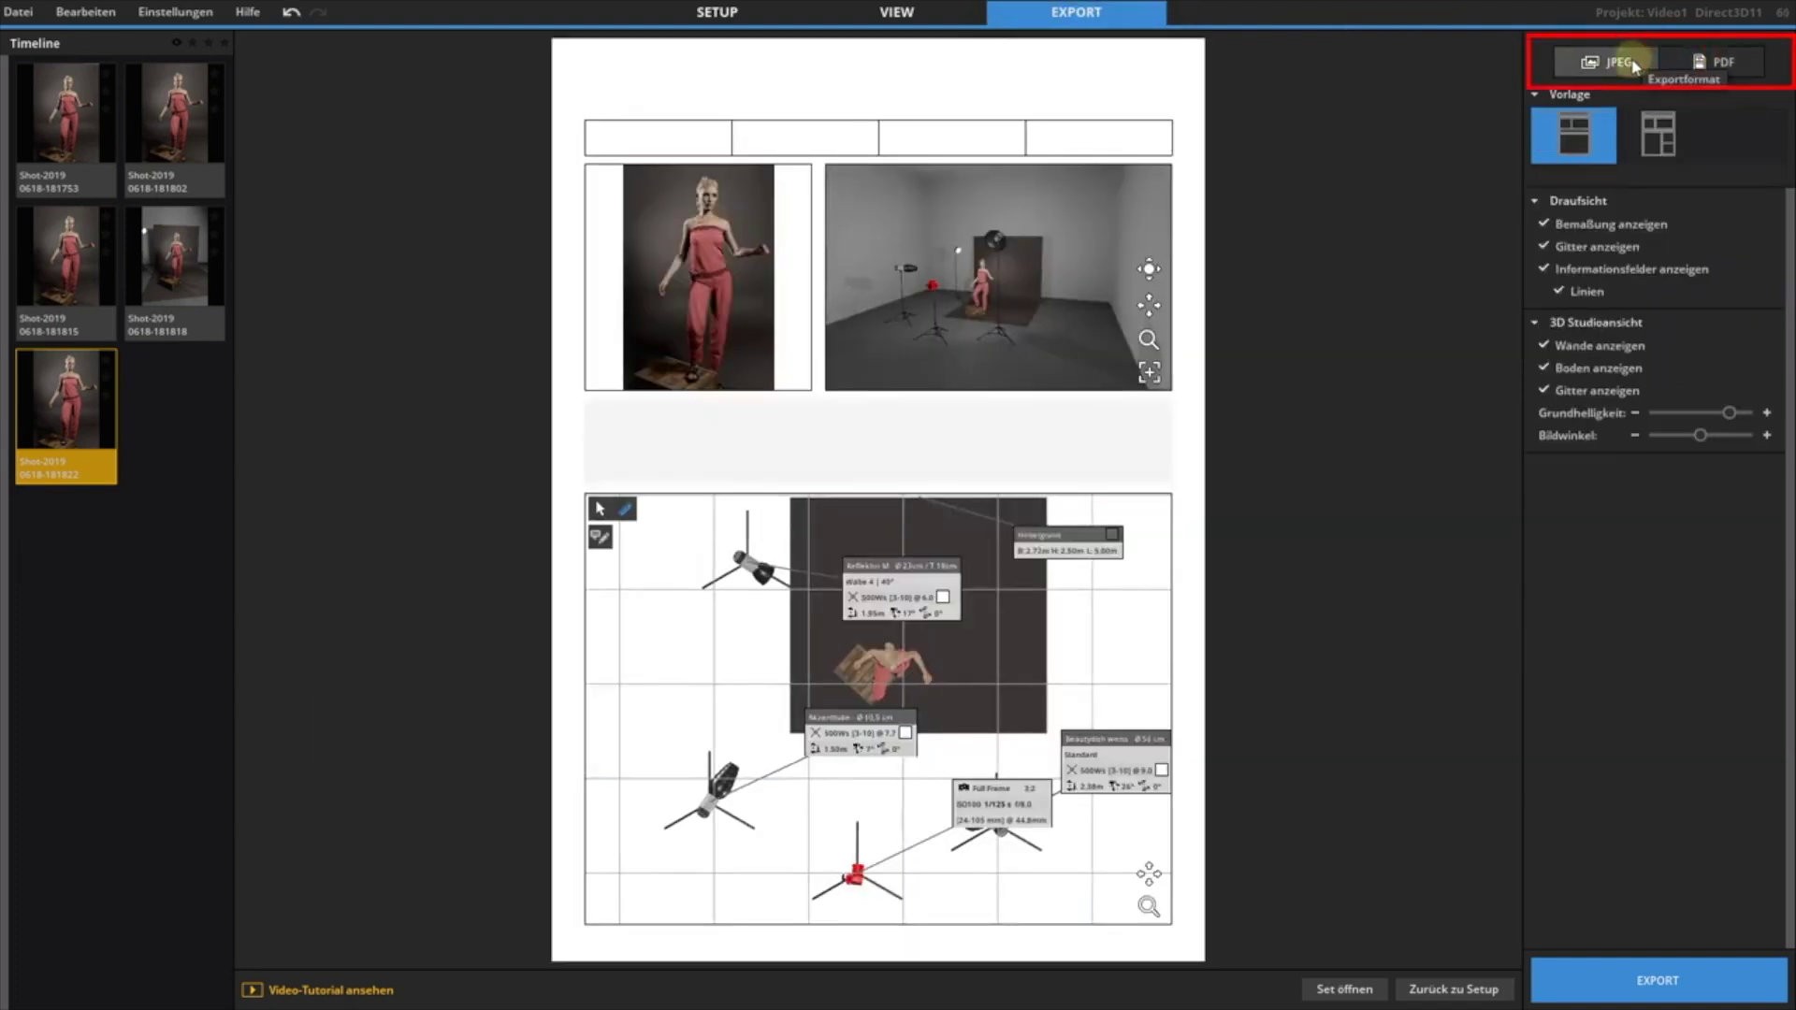
click(1633, 64)
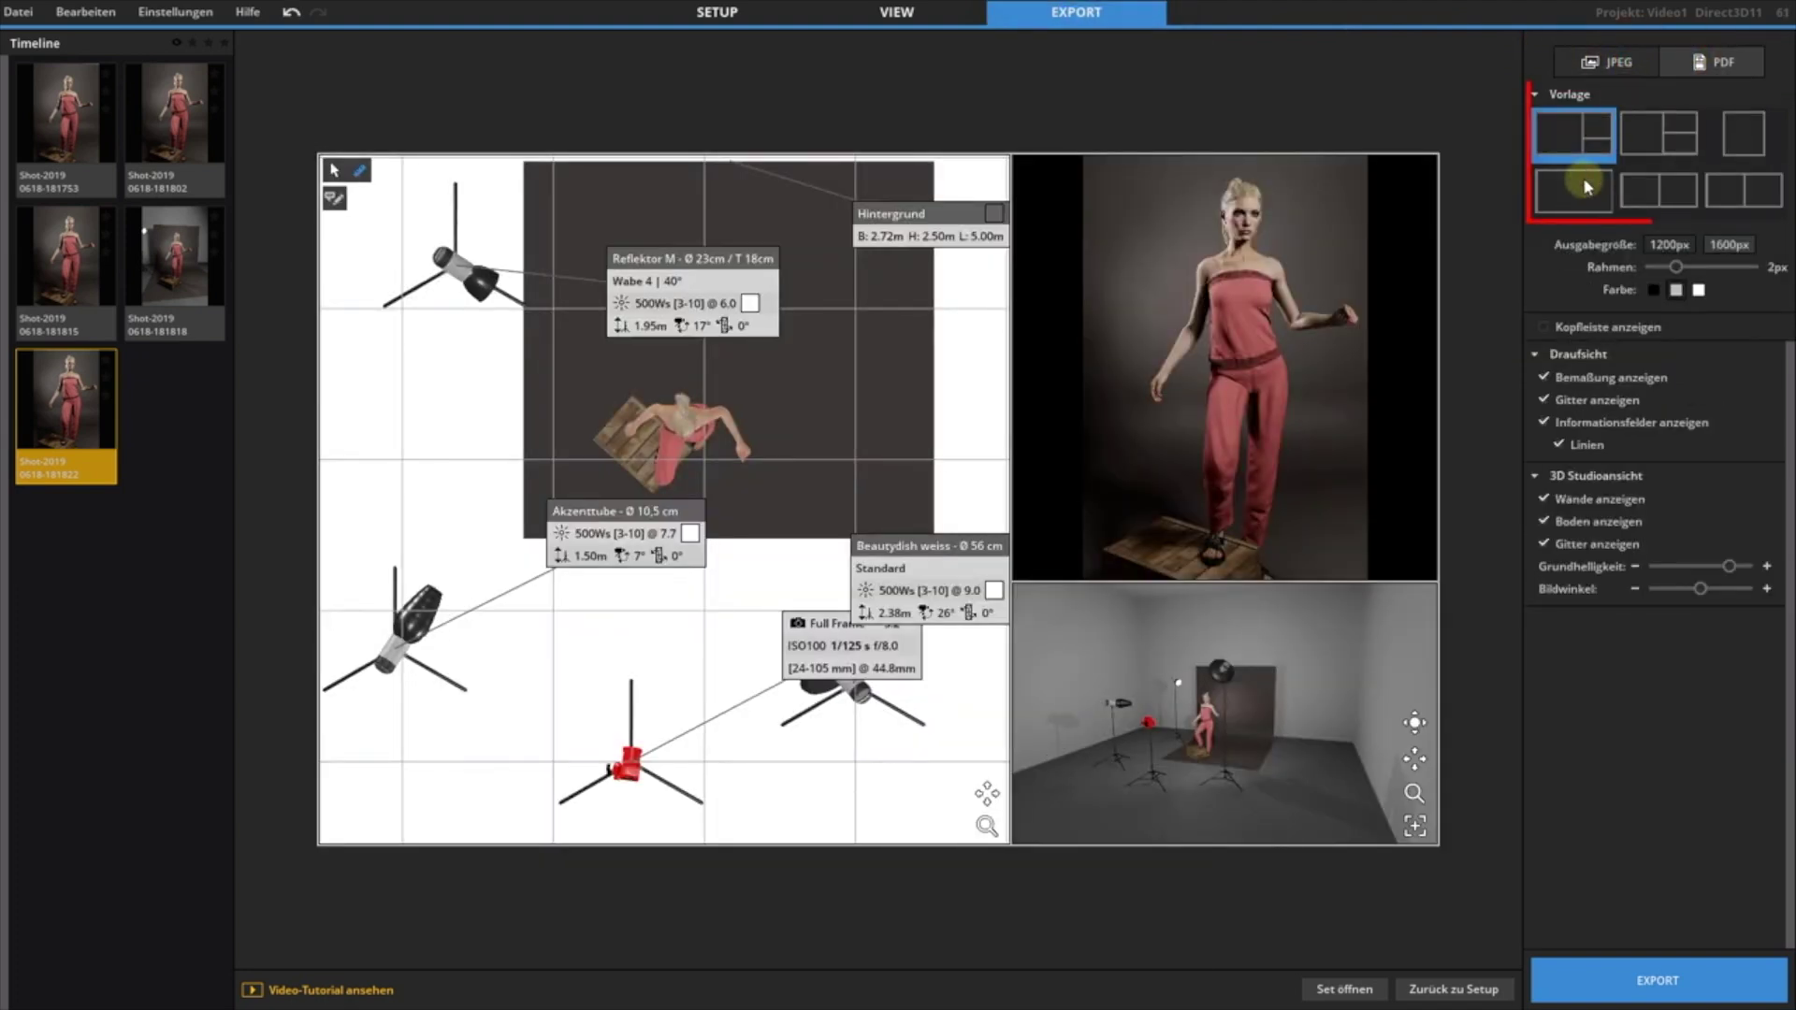
click(1585, 182)
click(1645, 183)
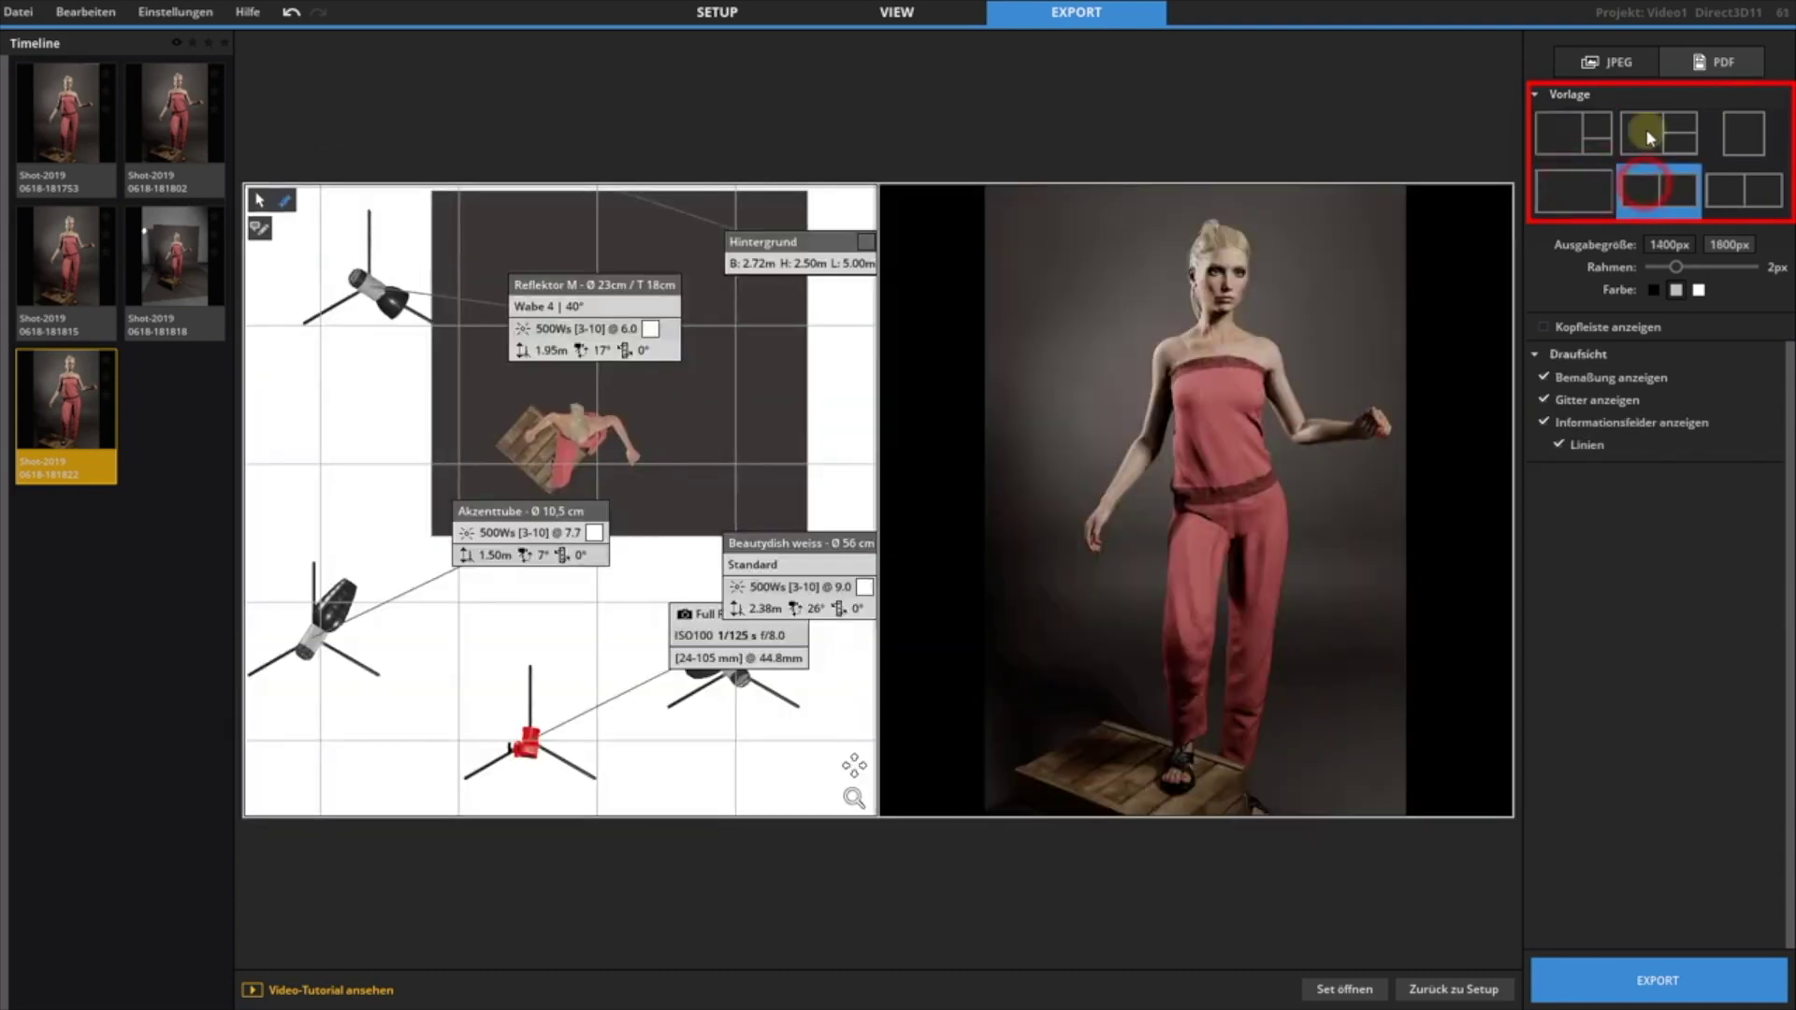
click(1649, 136)
click(1564, 138)
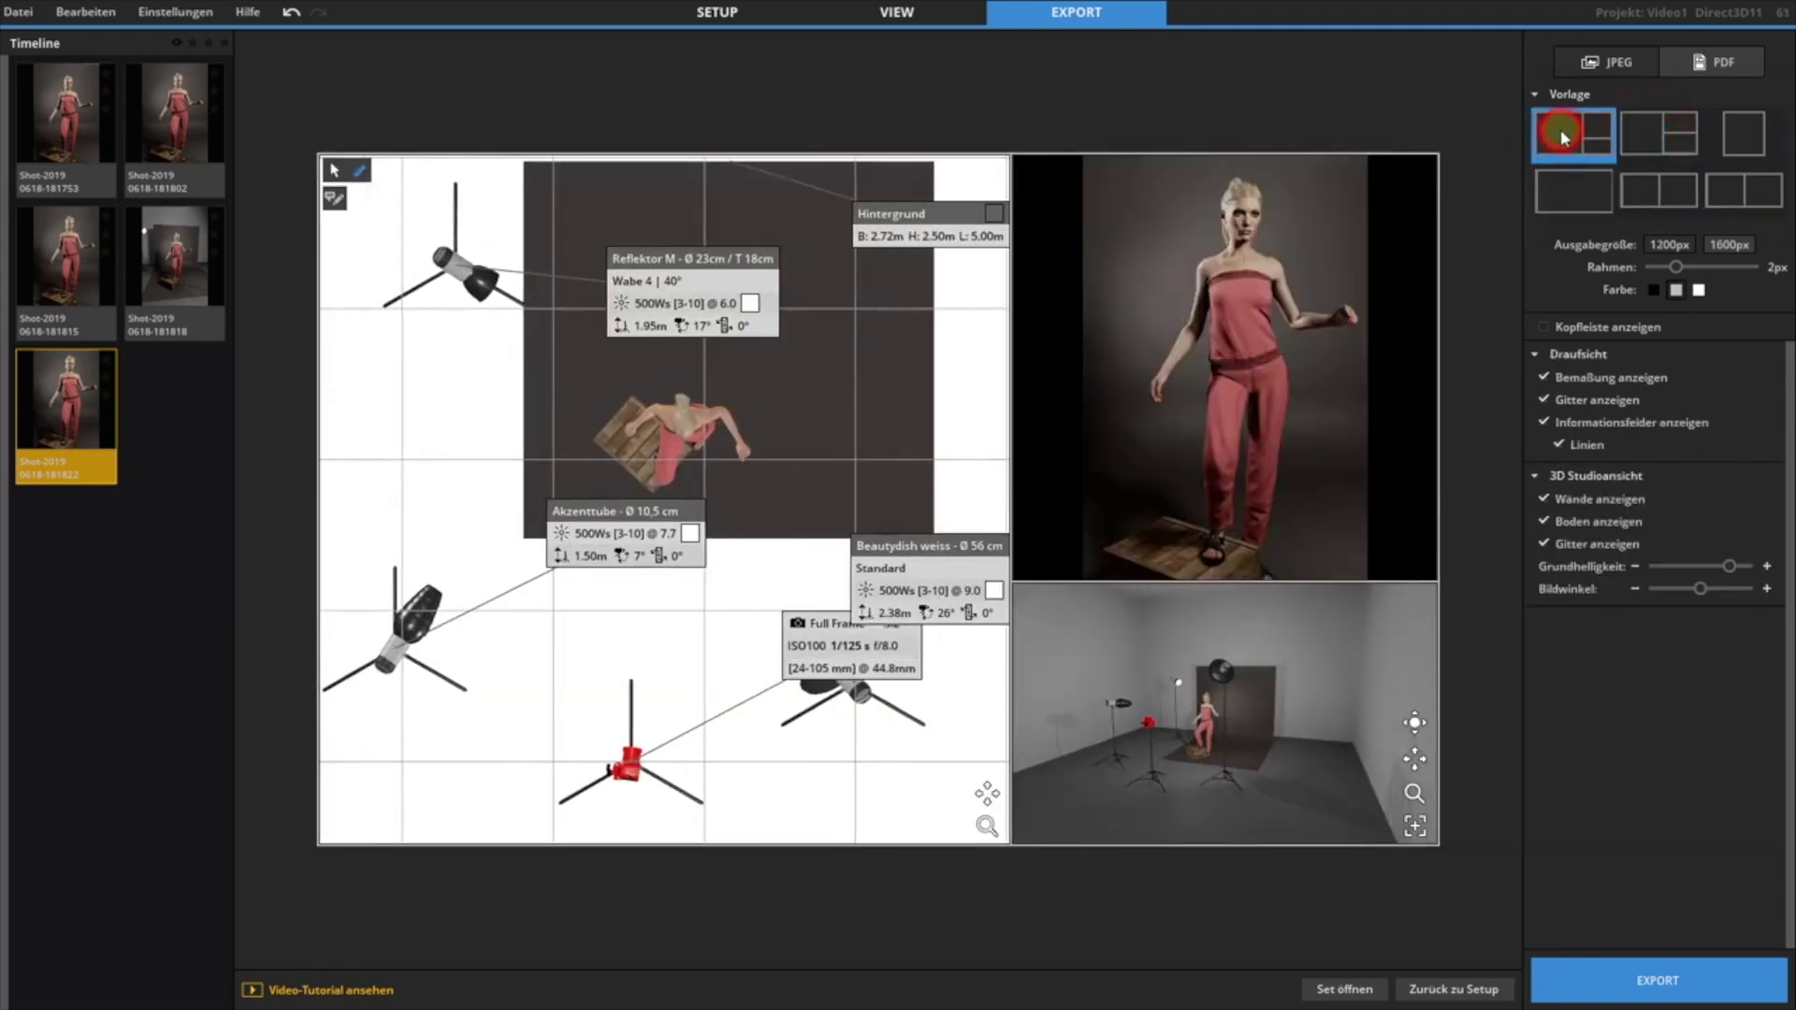
- Reframe the top-view plan in the export layout, shifting and shrinking it so all stands fit with space around them
click(773, 489)
click(877, 423)
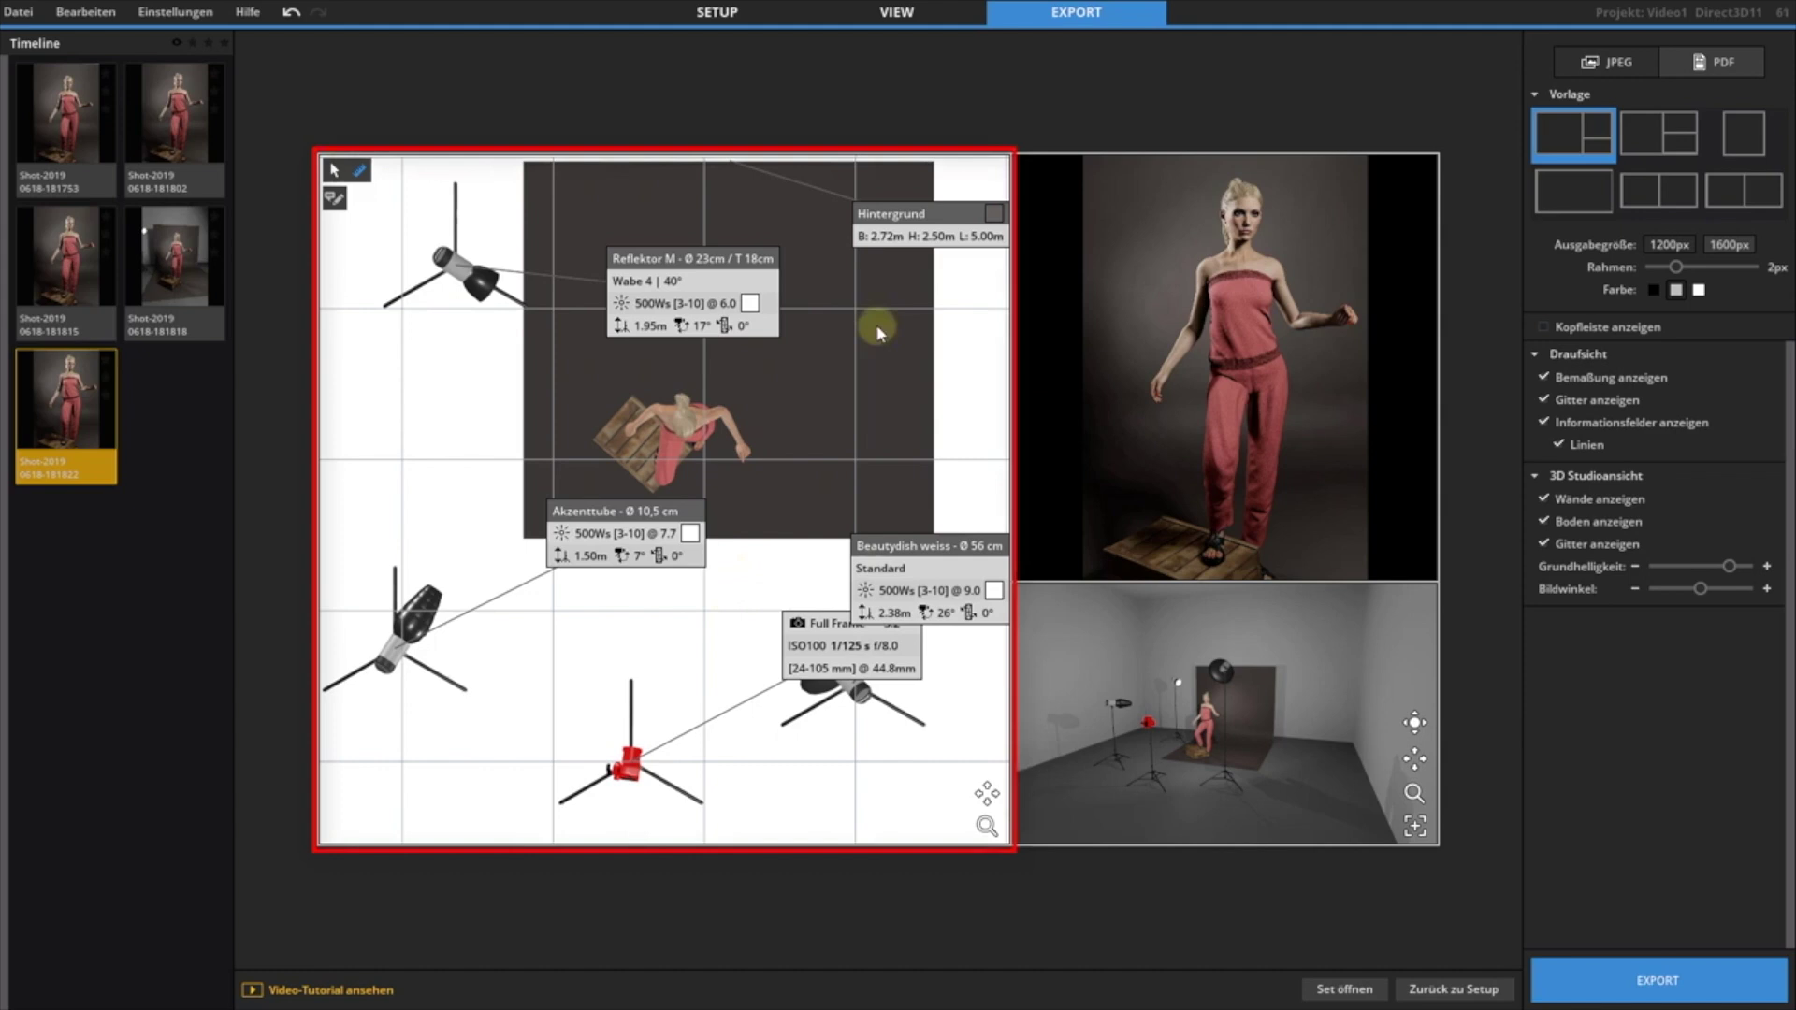
right_drag(685, 686, 902, 782)
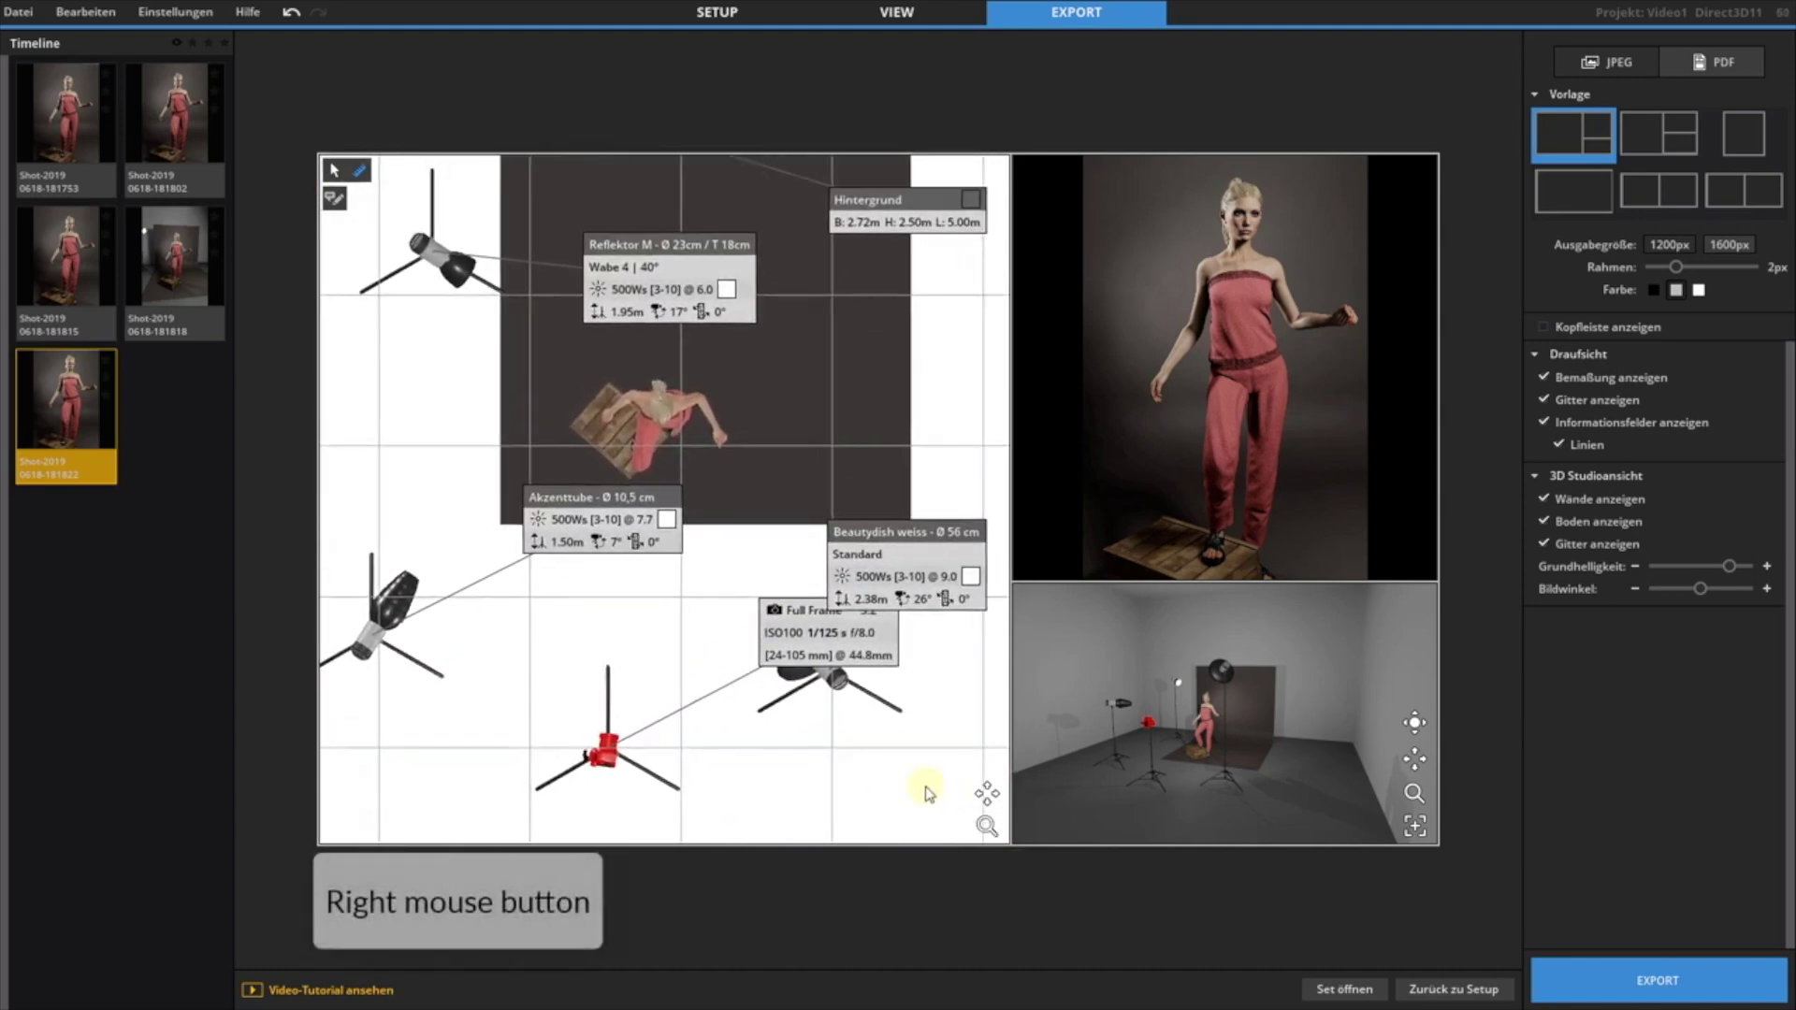
drag(987, 825, 1023, 882)
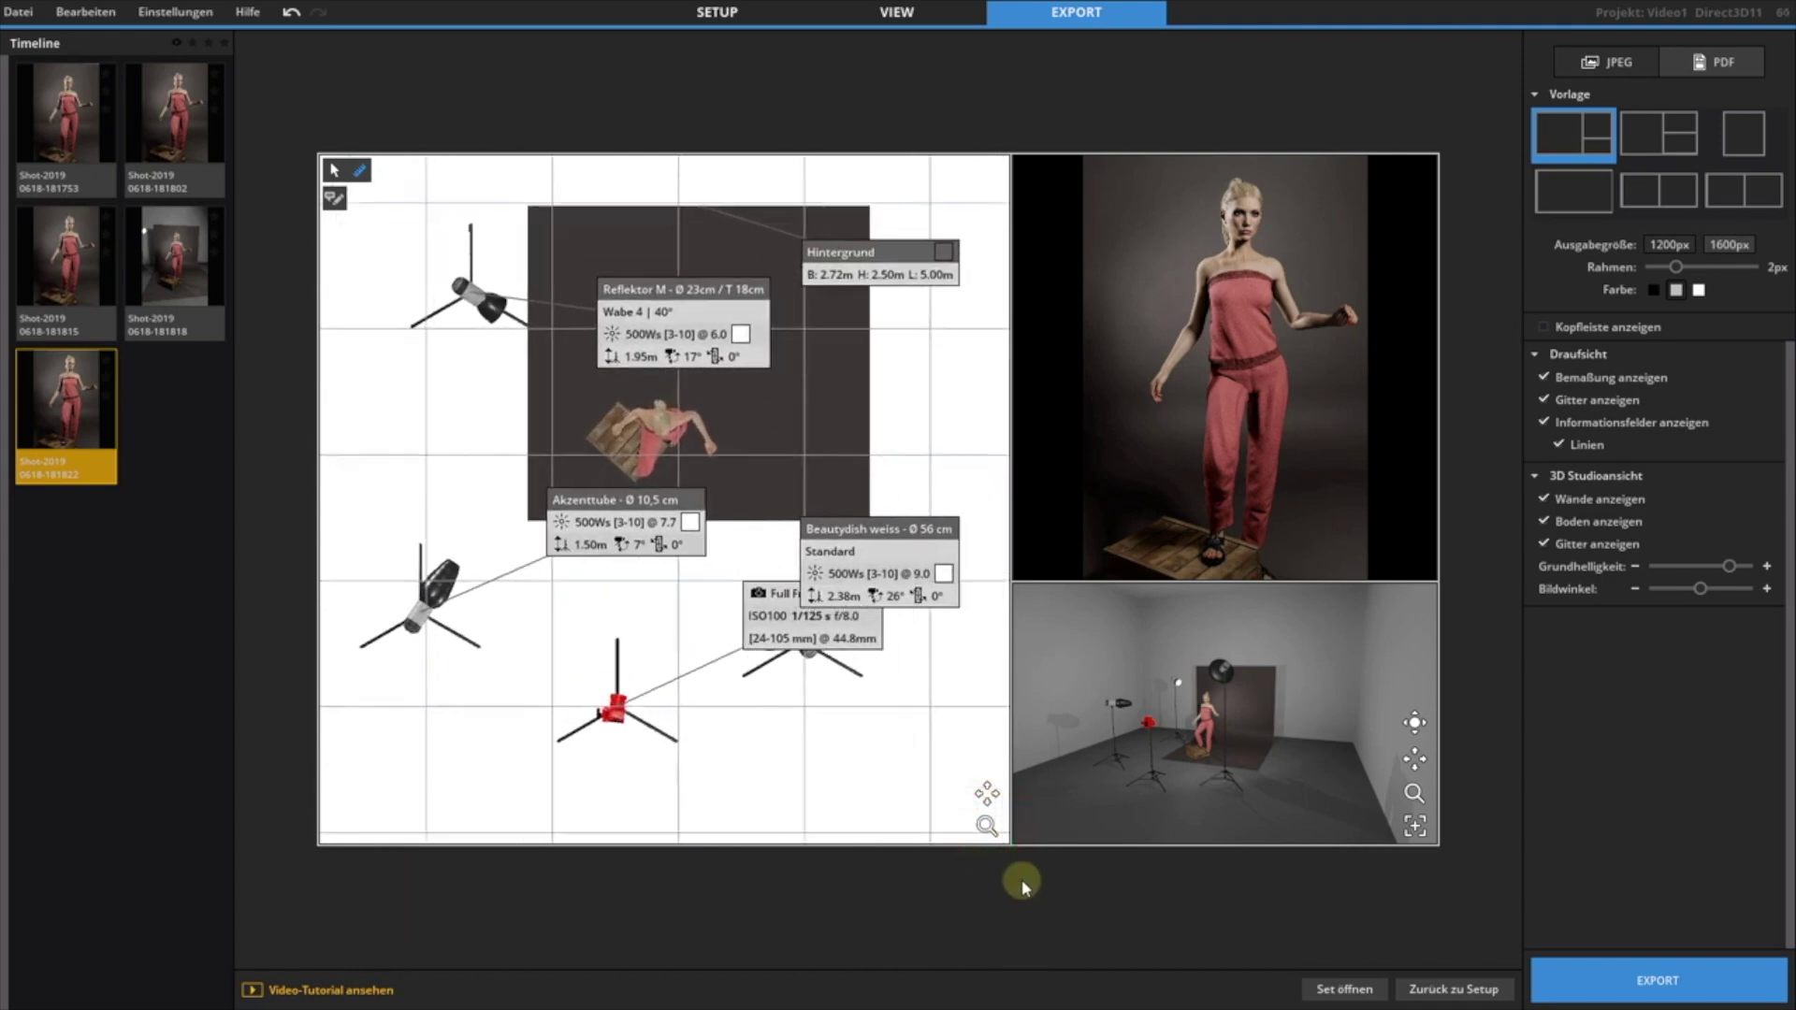
scroll(842, 766, up, 2)
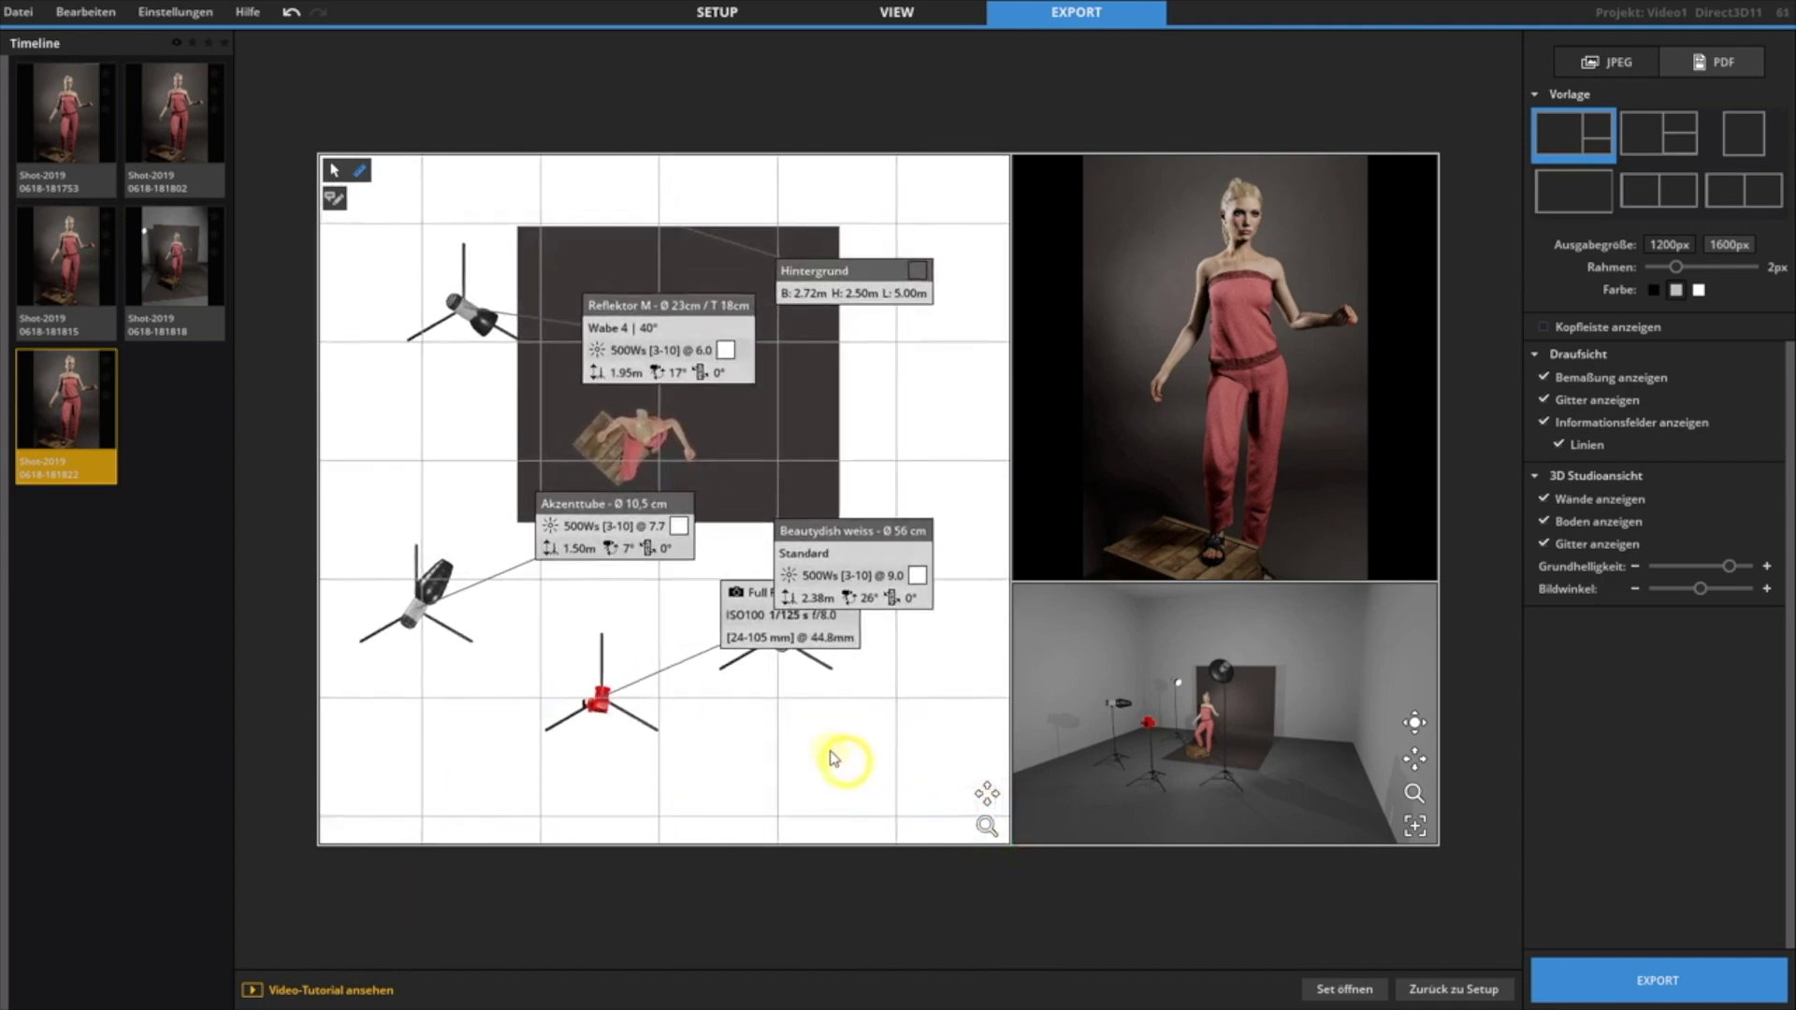
- Rearrange the camera, Beautydish, Akzenttube, Reflektor M and Hintergrund info boxes so they no longer cover the model or equipment
drag(744, 624, 729, 823)
drag(859, 579, 910, 646)
drag(782, 816, 756, 773)
drag(639, 541, 473, 756)
drag(686, 328, 452, 418)
drag(852, 255, 881, 254)
- Add plan dimensions from the model to the camera and to a free point about 2.09 m to her side
drag(643, 432, 600, 707)
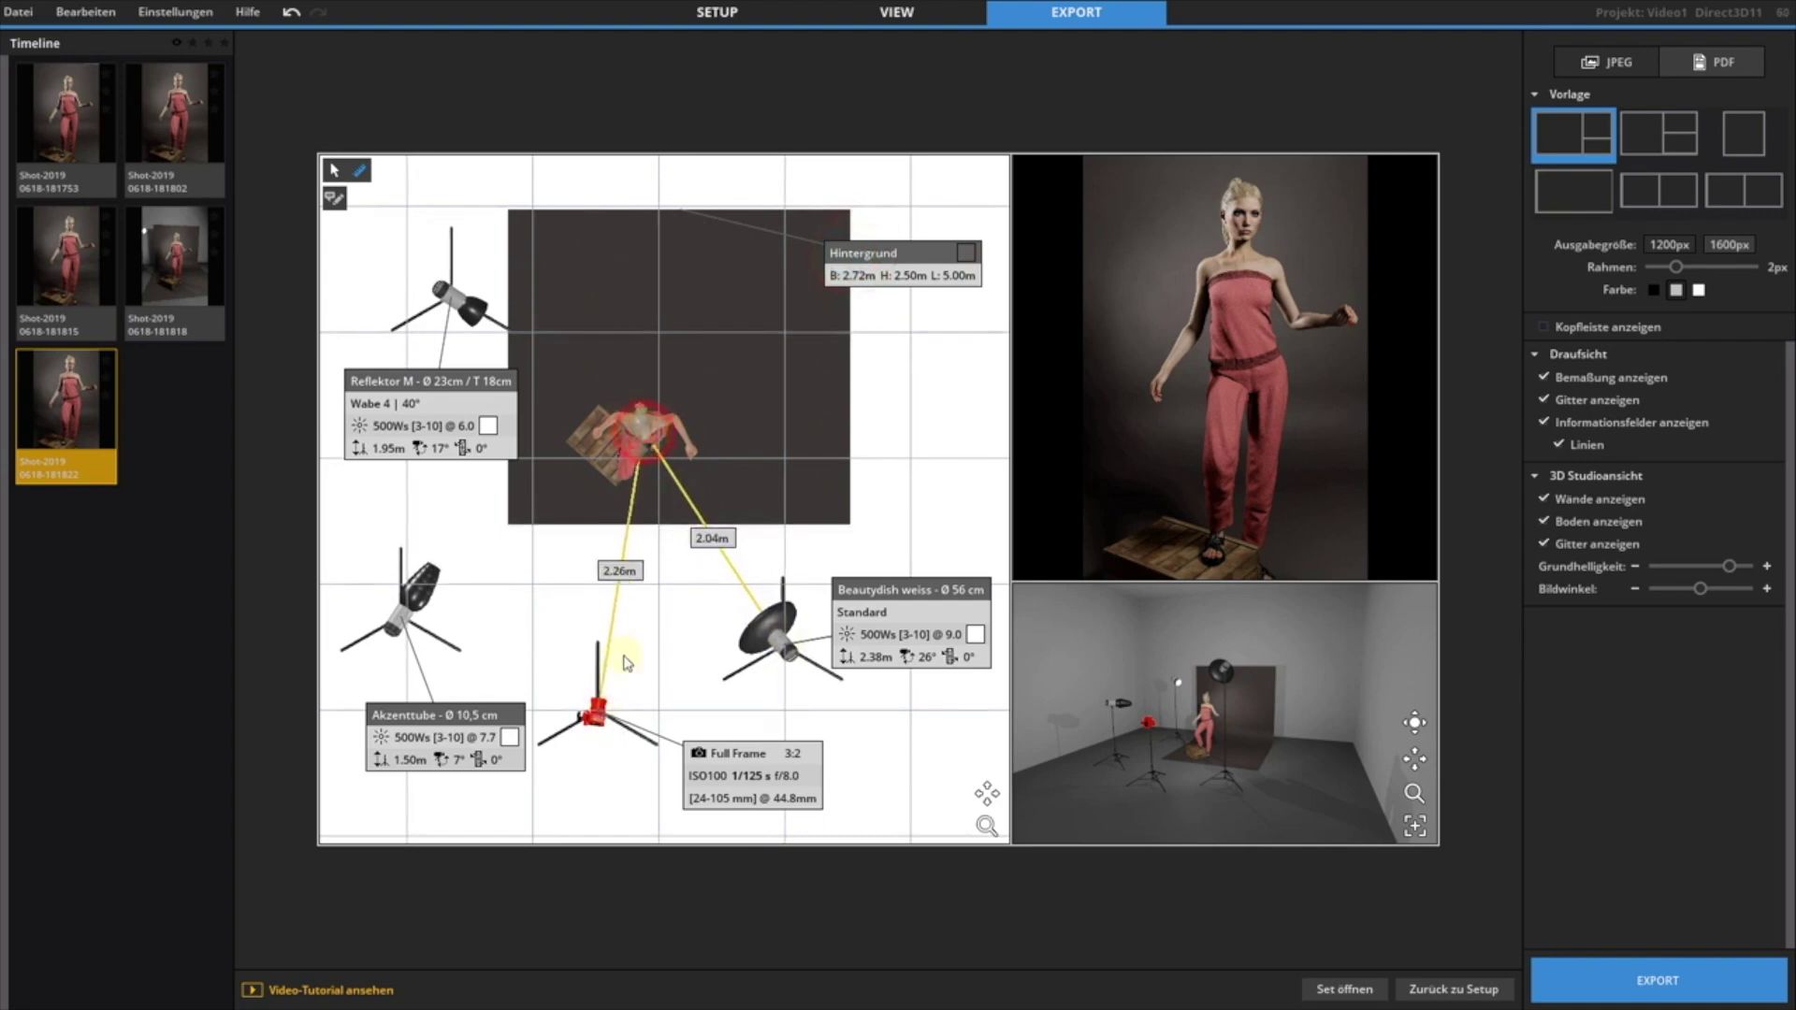
alt+drag(645, 431, 908, 423)
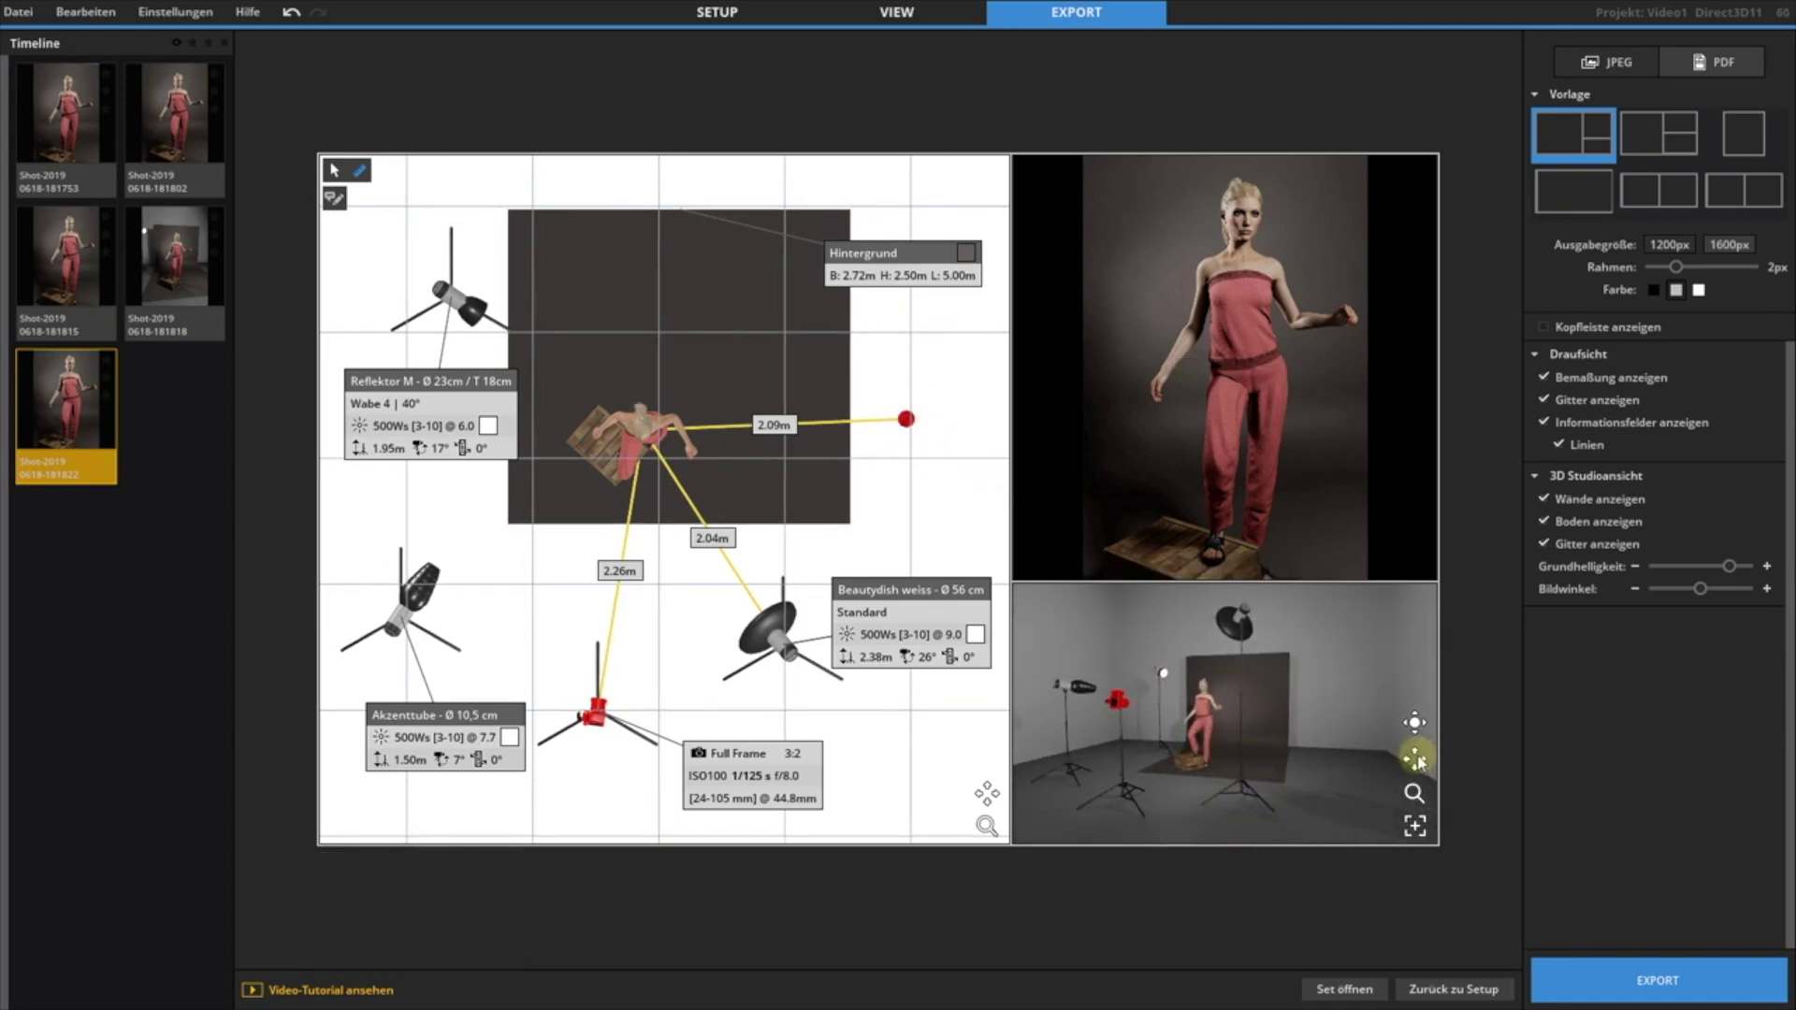
- Reframe the 3D studio view closer around the set and reduce its base brightness (Grundhelligkeit) and view angle (Bildwinkel)
drag(1415, 760, 1520, 756)
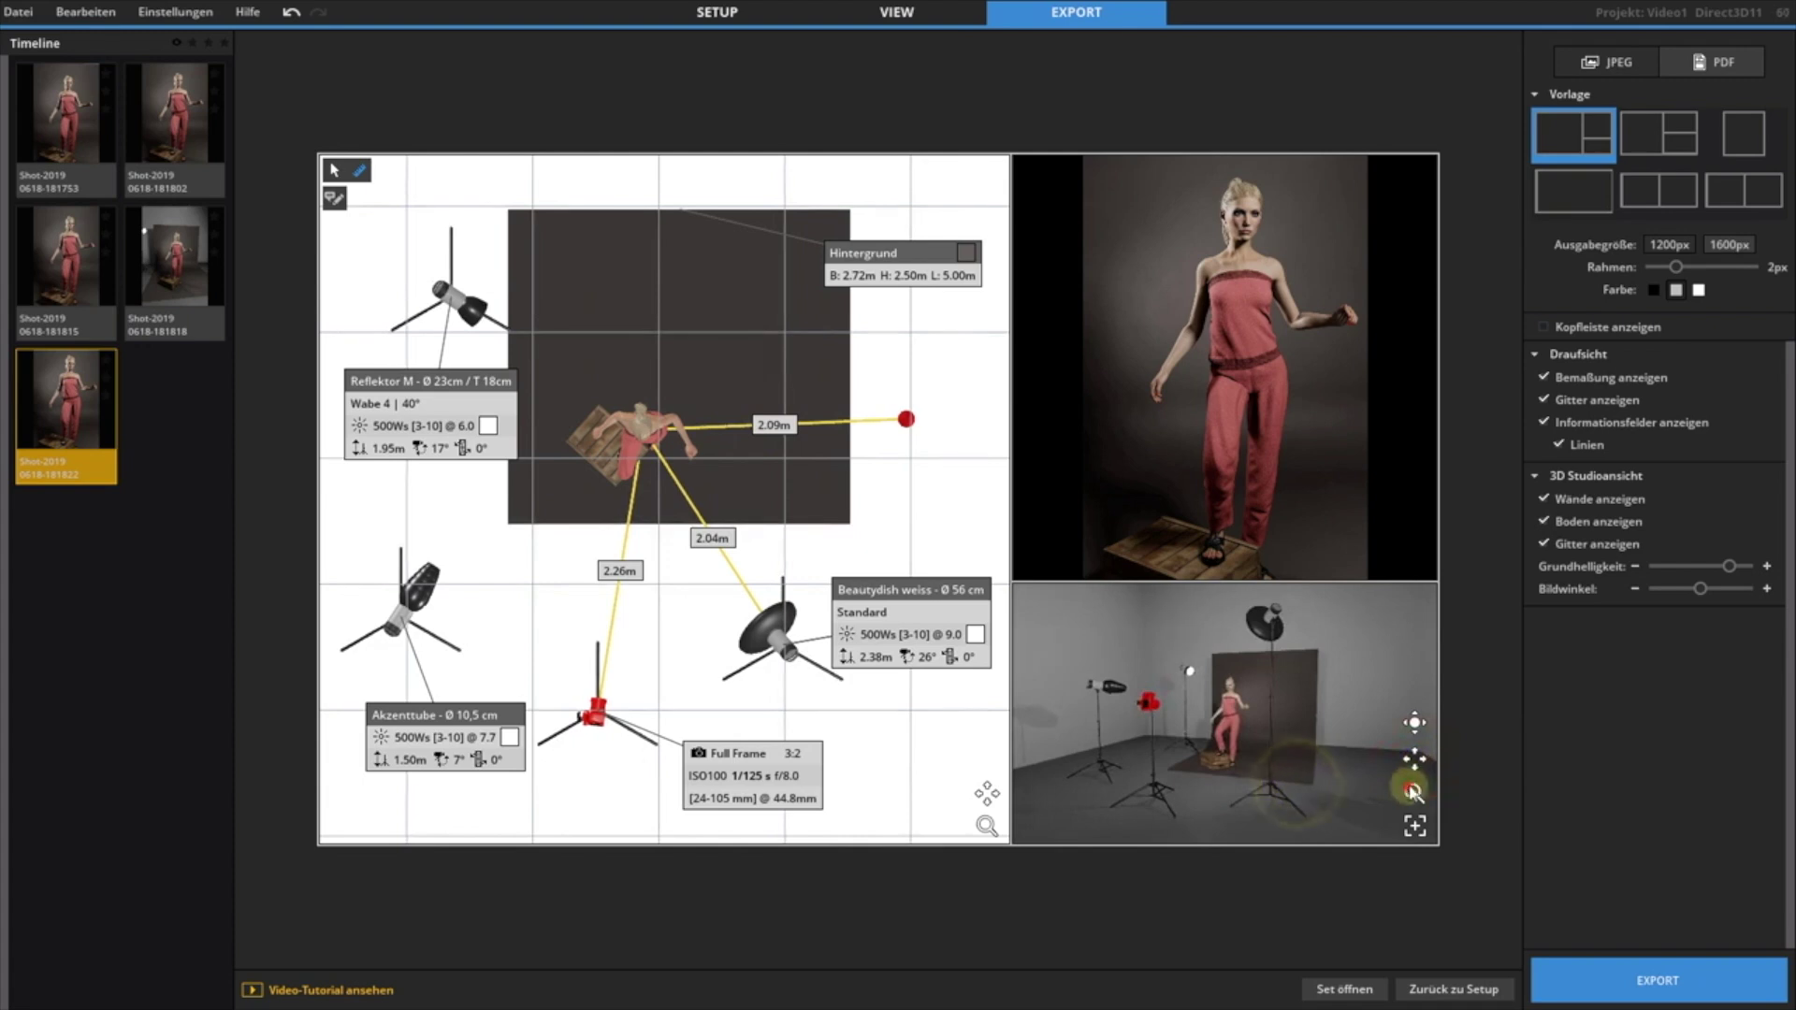
drag(1414, 793, 1414, 746)
drag(1729, 566, 1685, 590)
mouse_move(1329, 713)
mouse_down()
mouse_move(1307, 754)
mouse_move(1413, 726)
mouse_up()
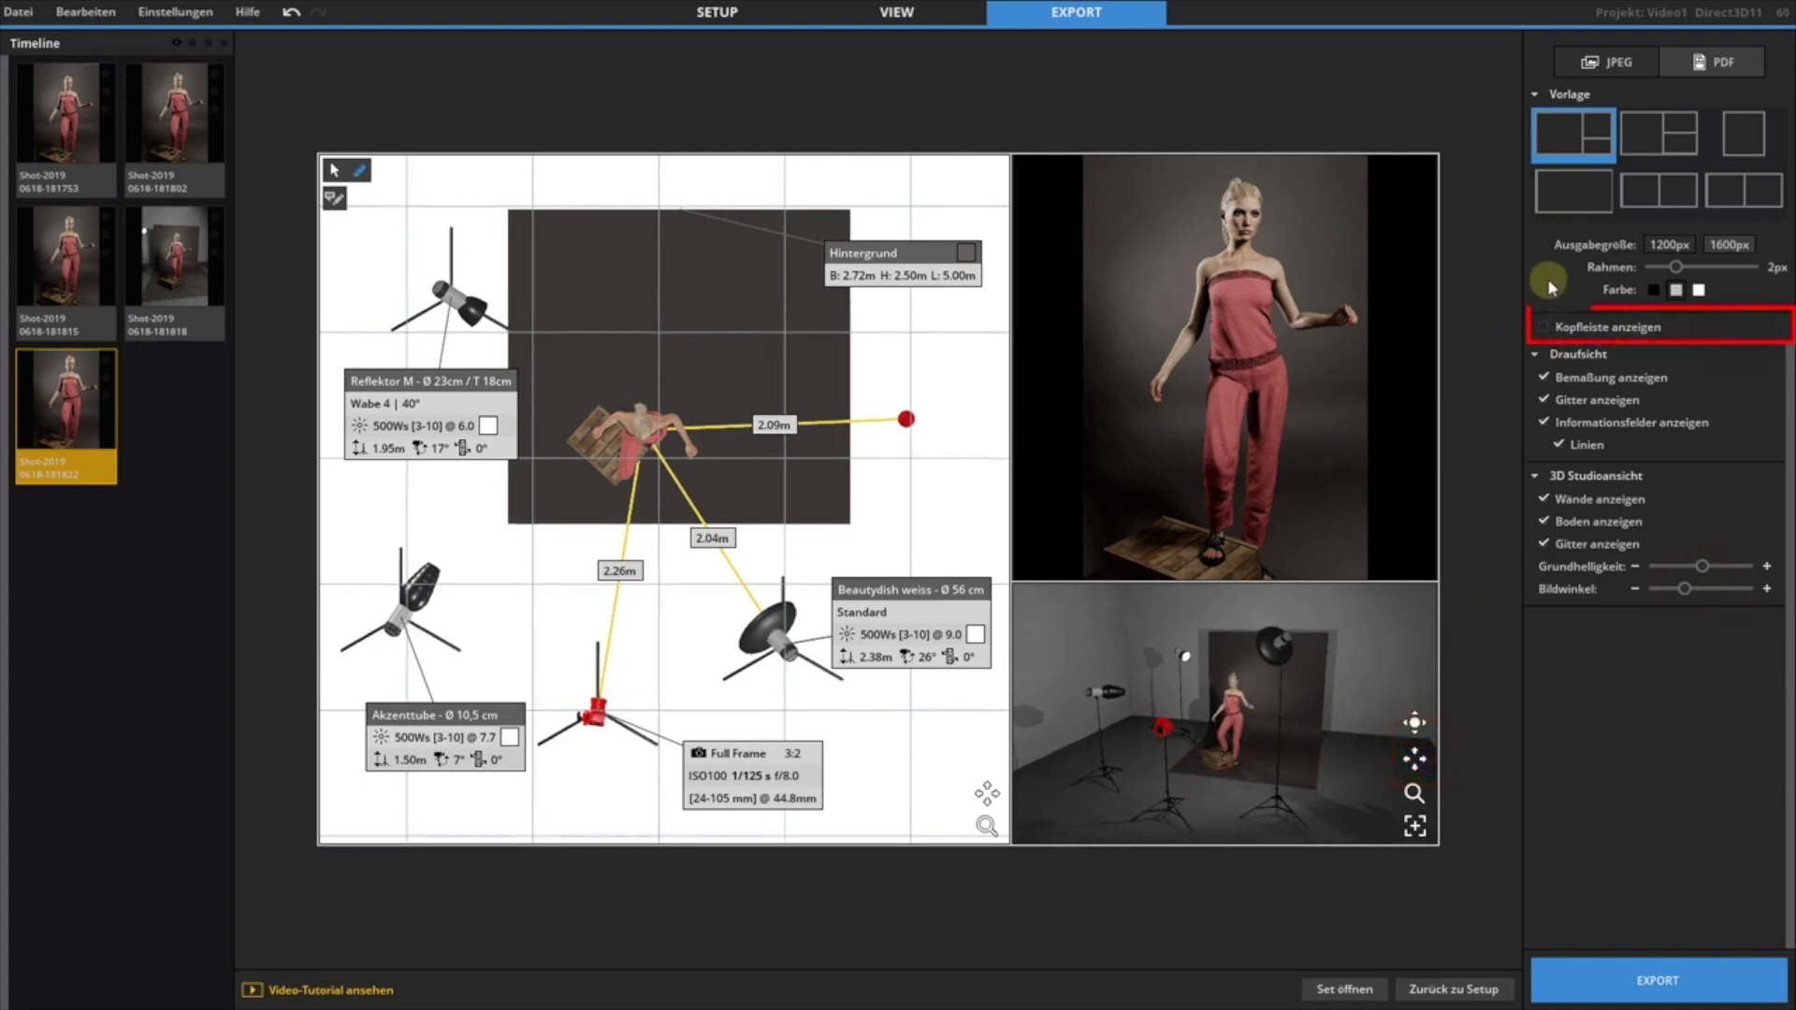
- Show a header with the title "Hello 1" and the elixxier software logo, and export the layout as a JPEG
click(1544, 327)
click(528, 183)
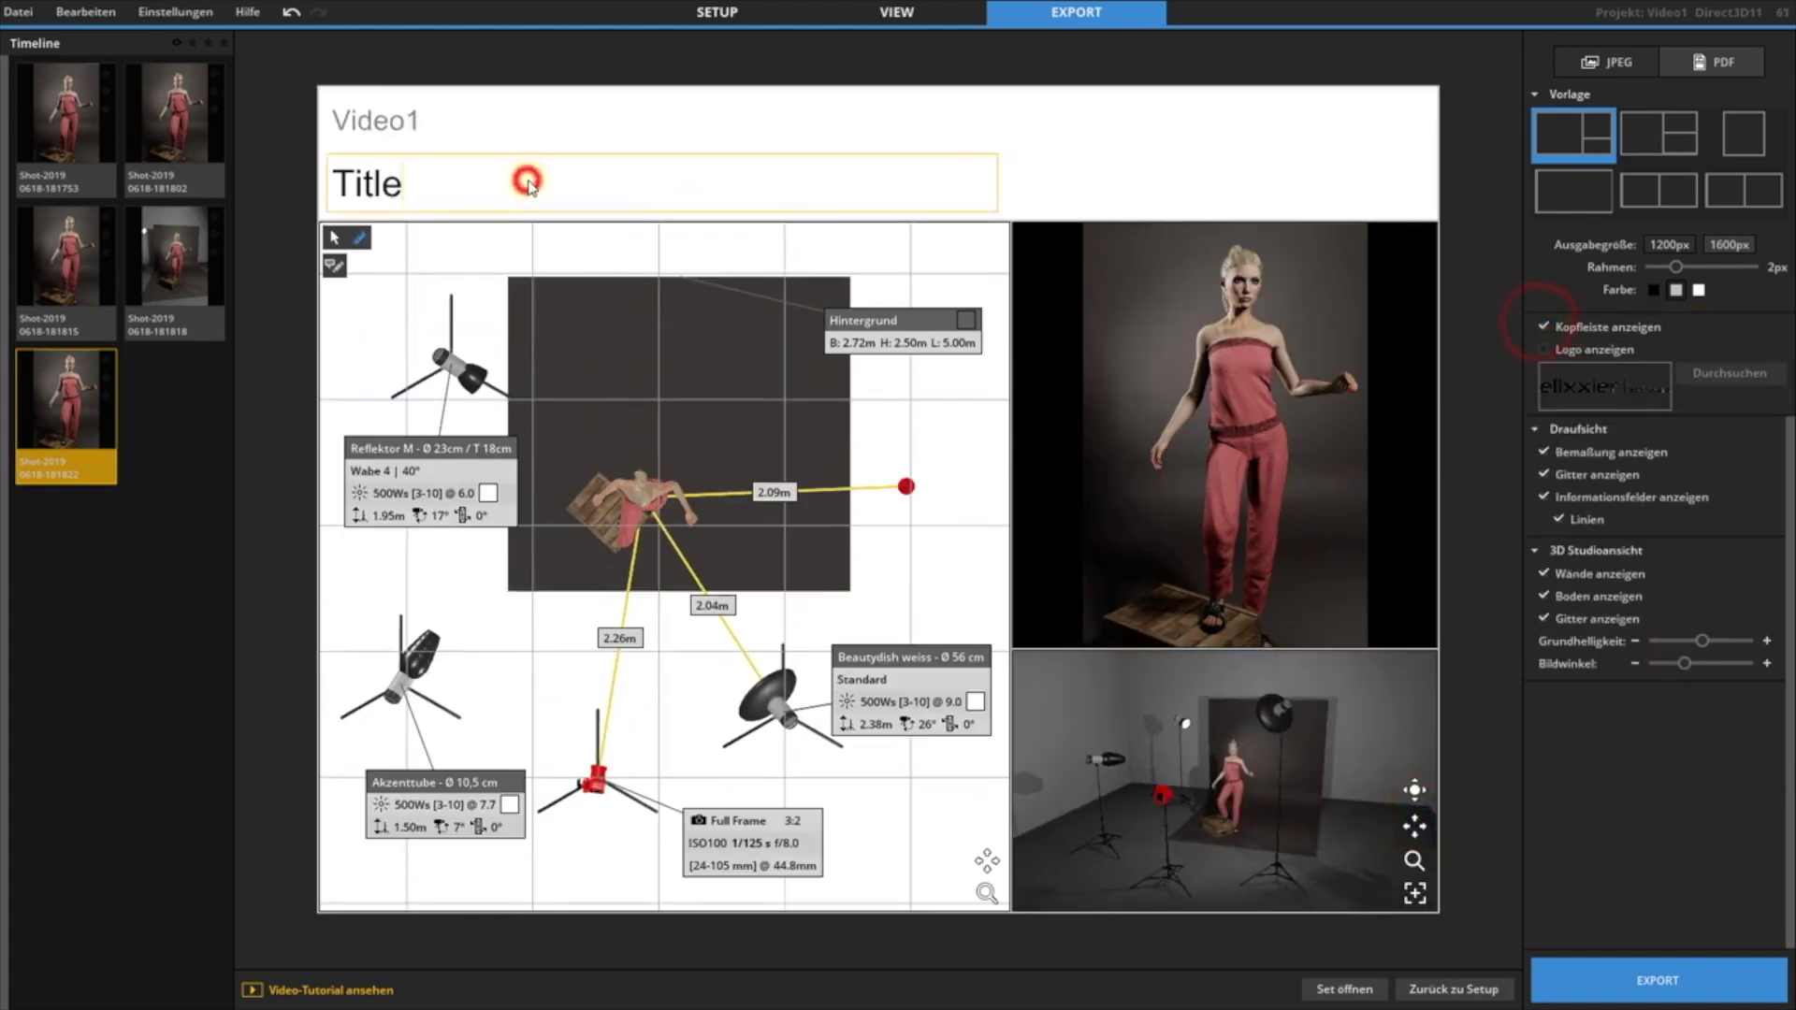
key(BackSpace)
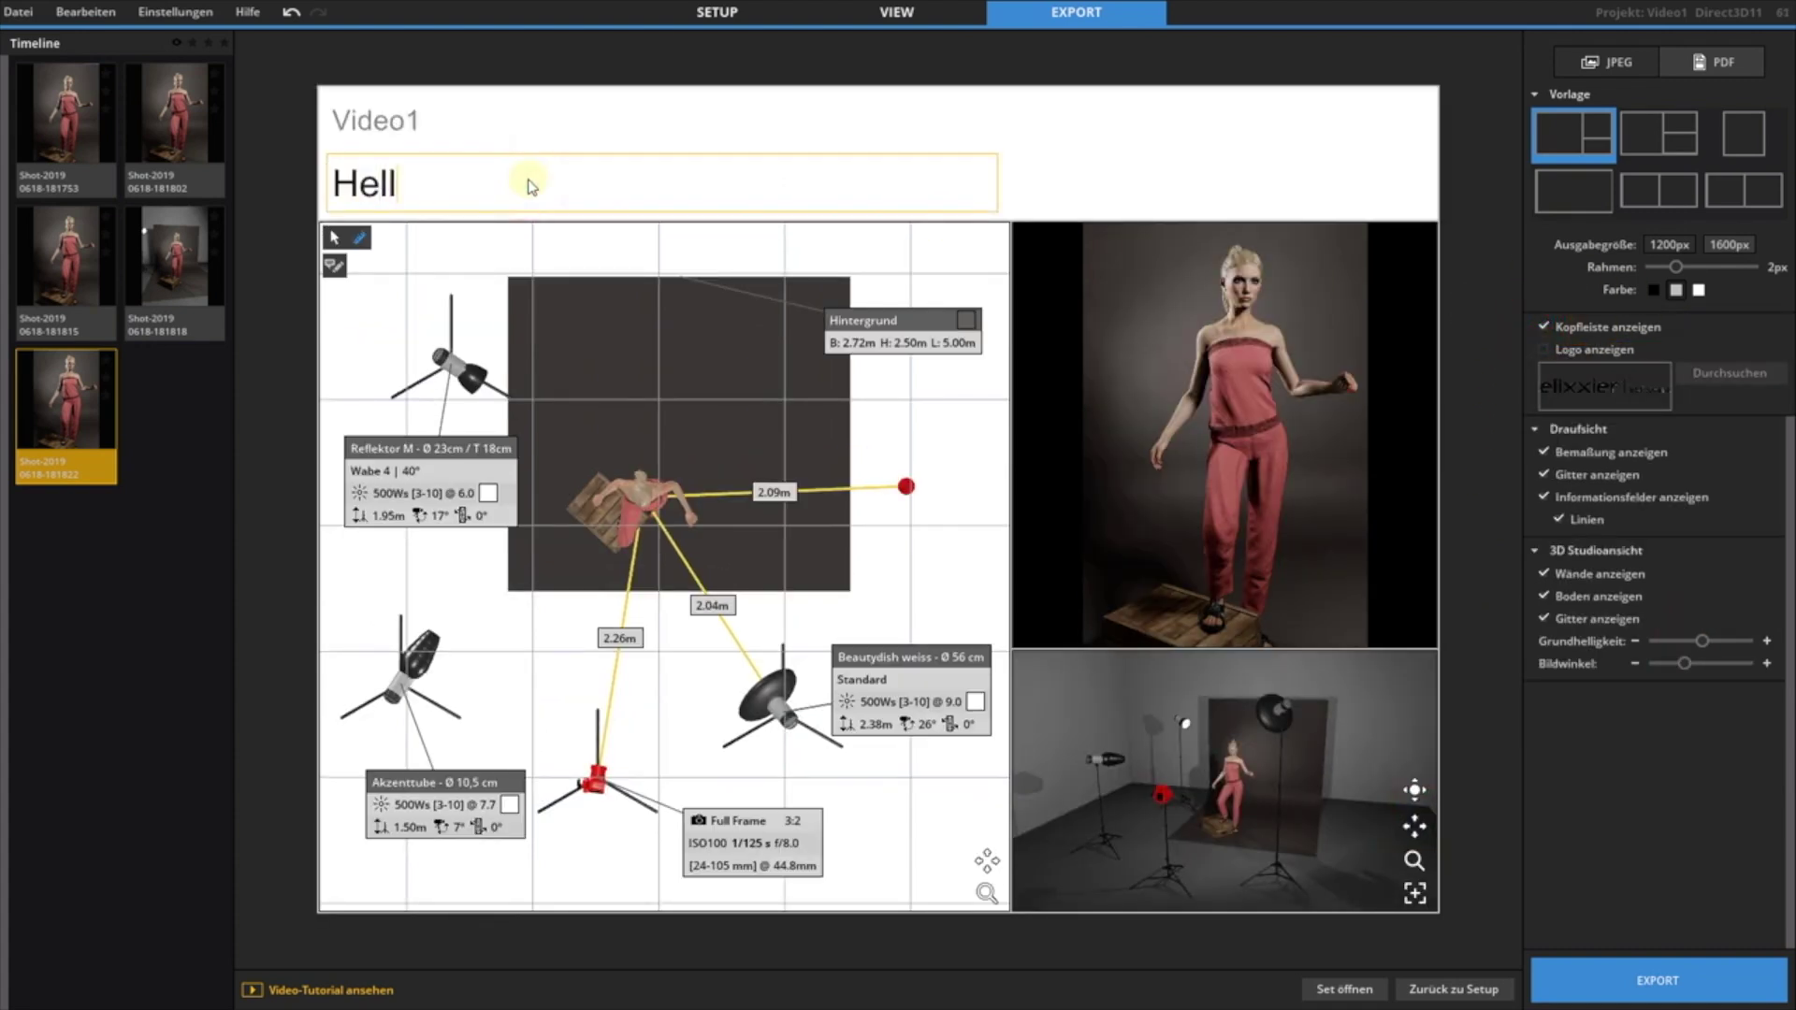
key(Return)
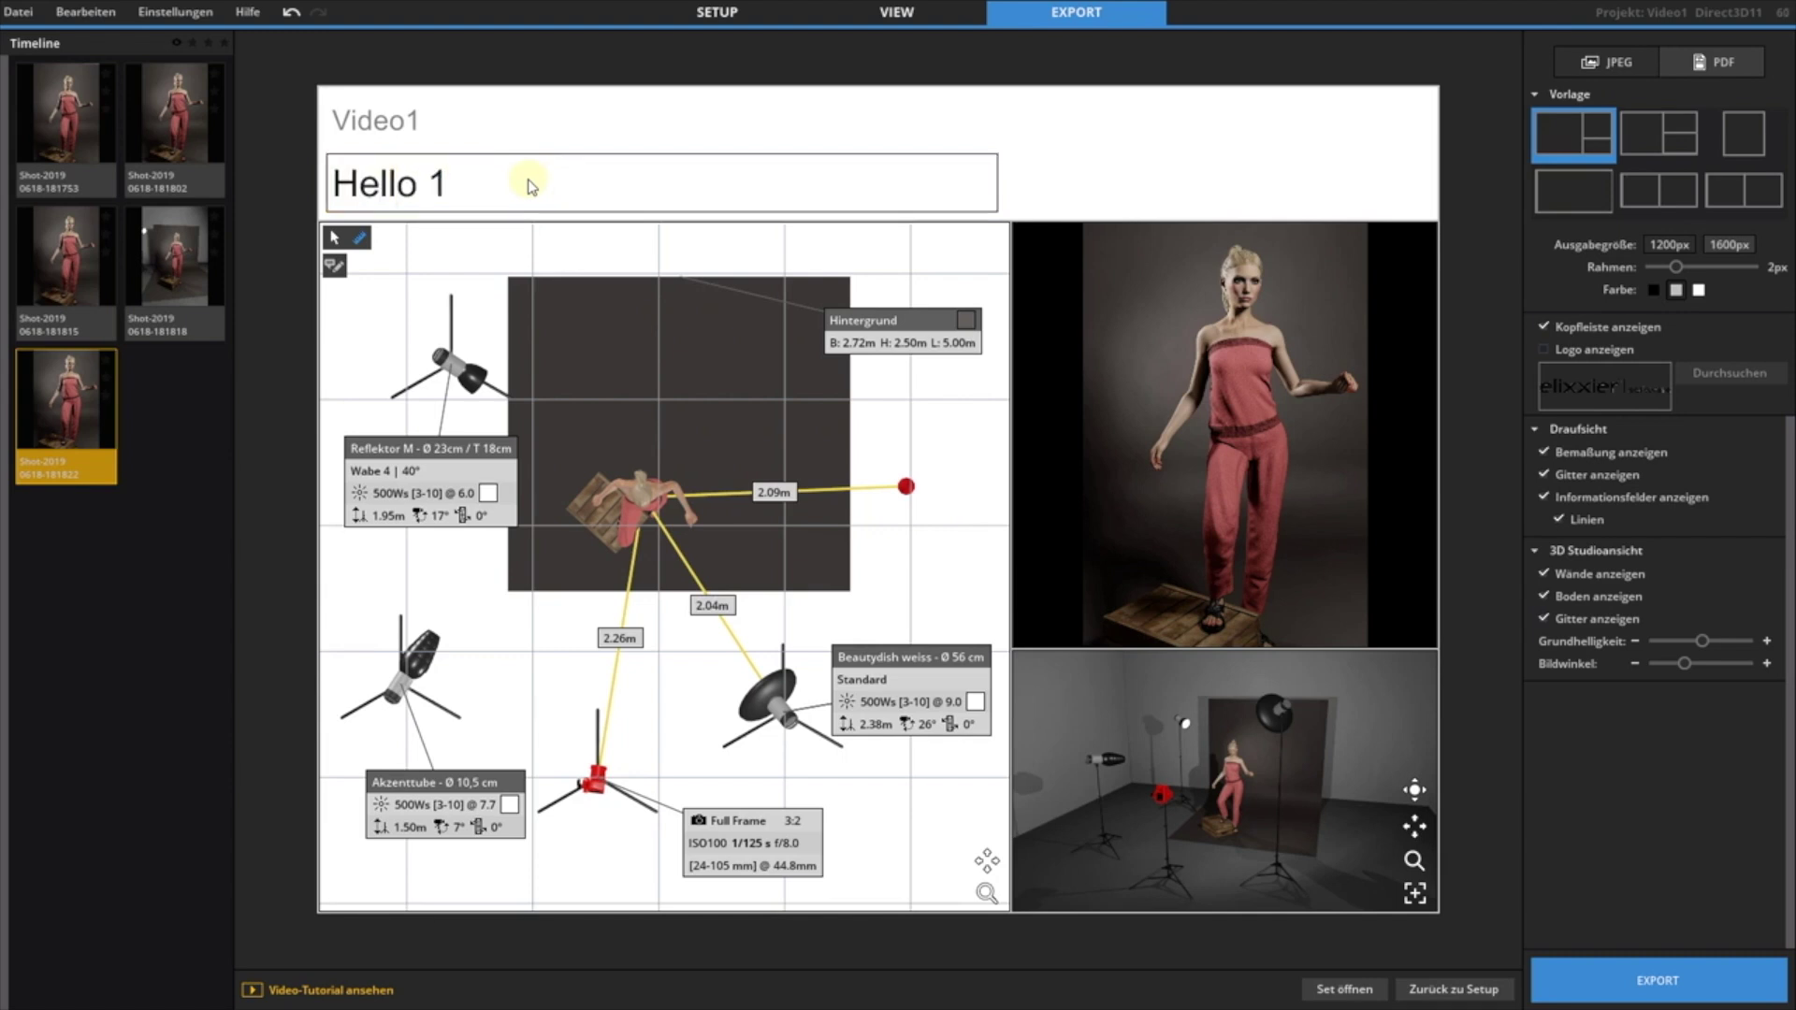
click(1544, 349)
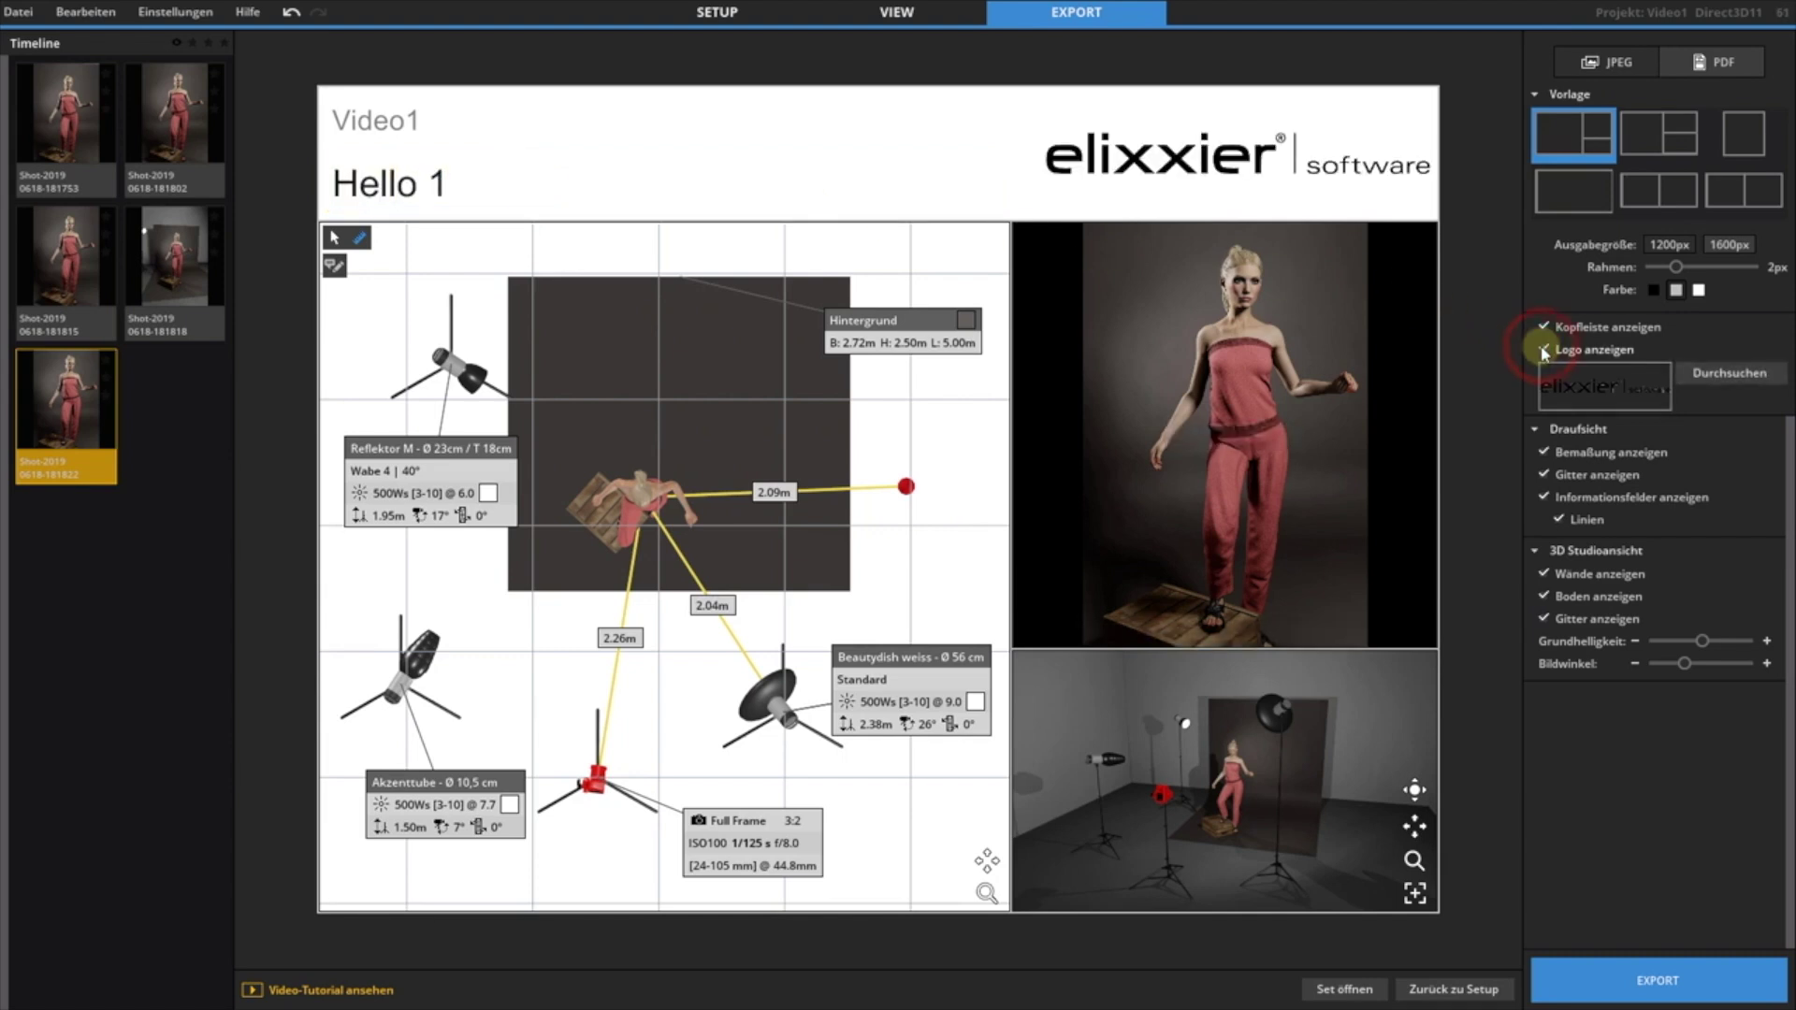
click(1632, 973)
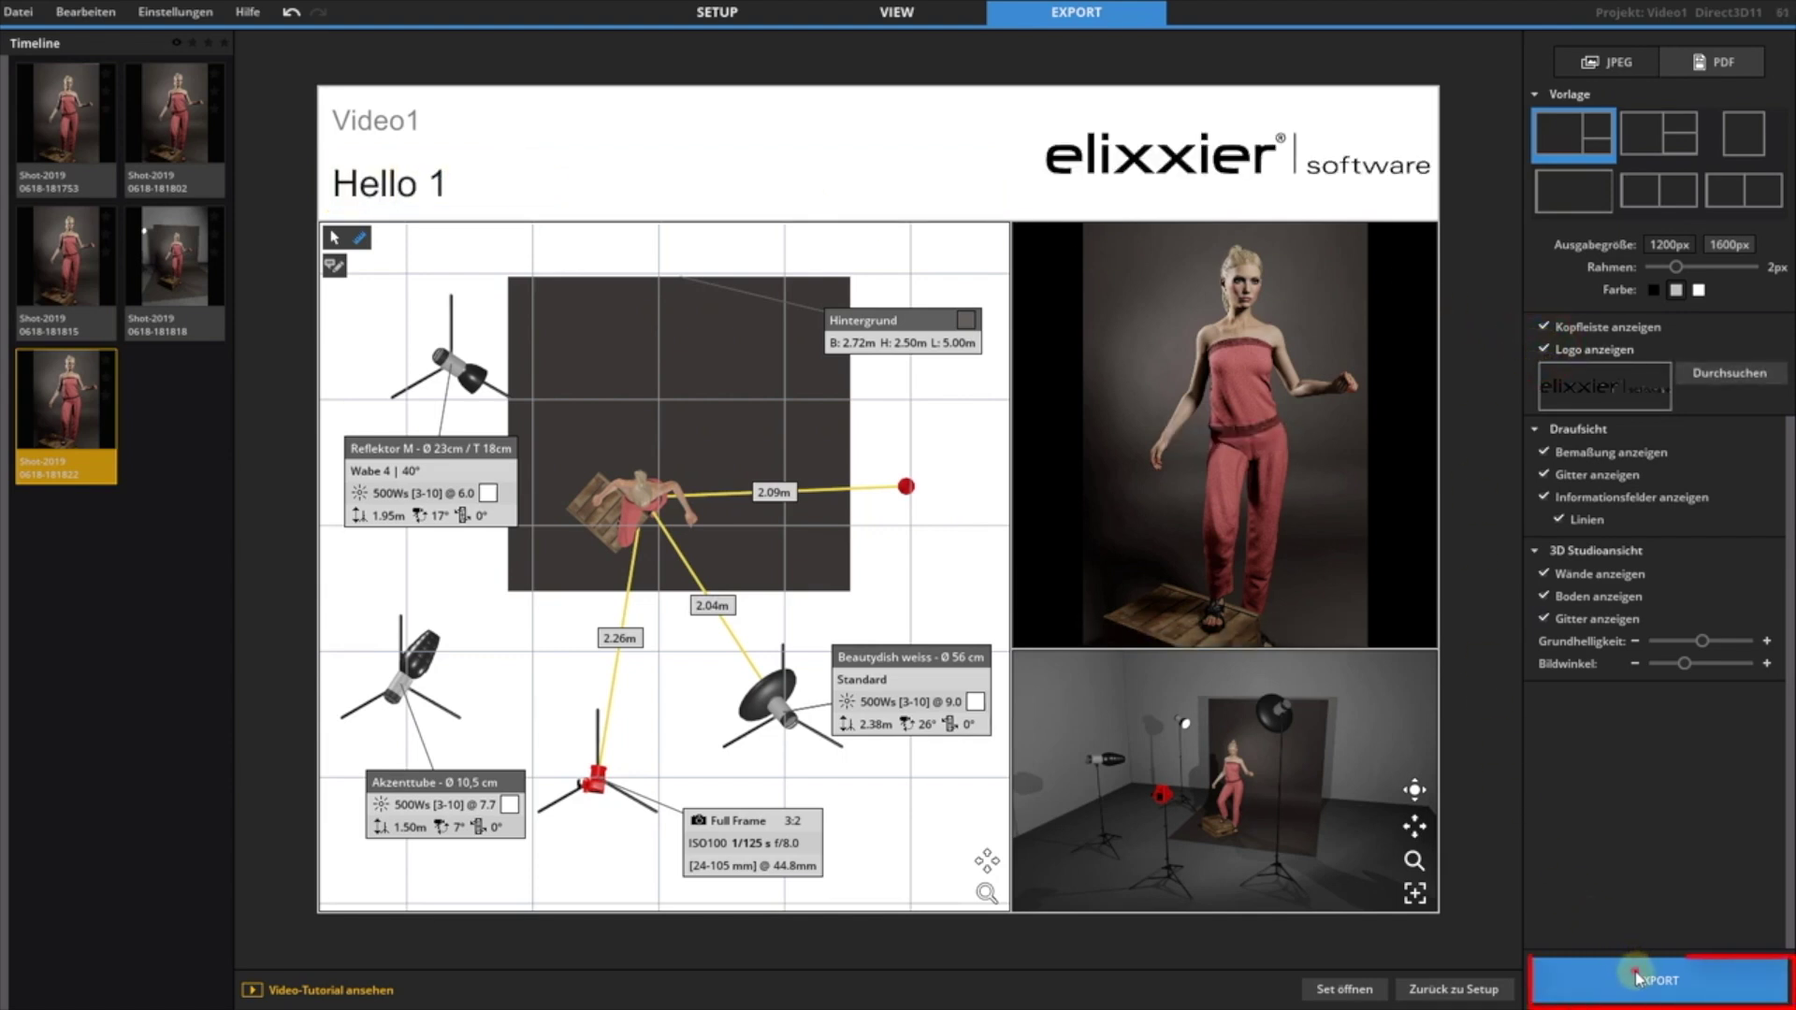